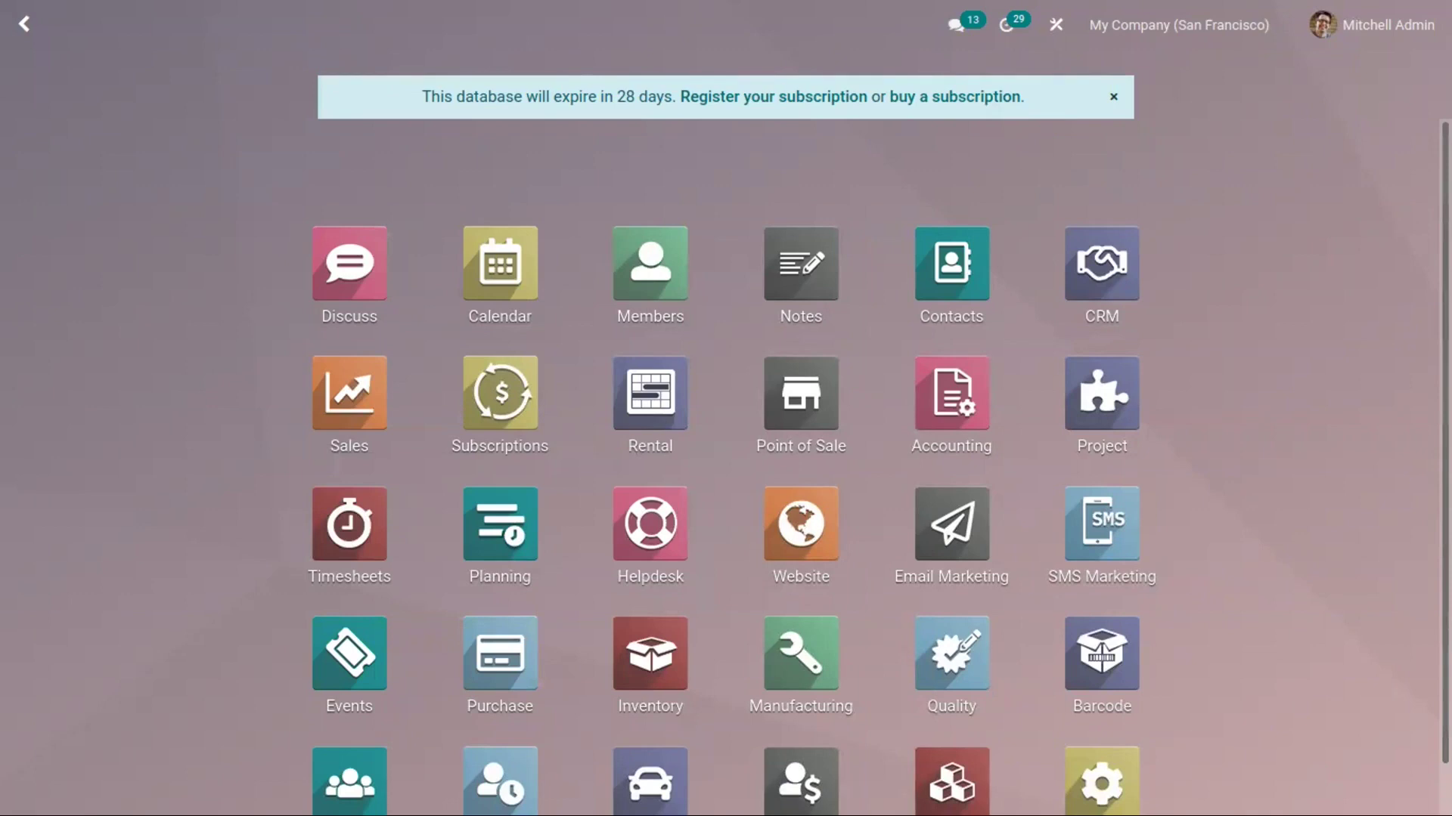
Open the Customer Care team's record from the list of helpdesk teams in the Helpdesk app
scroll(618, 686, "down", 1)
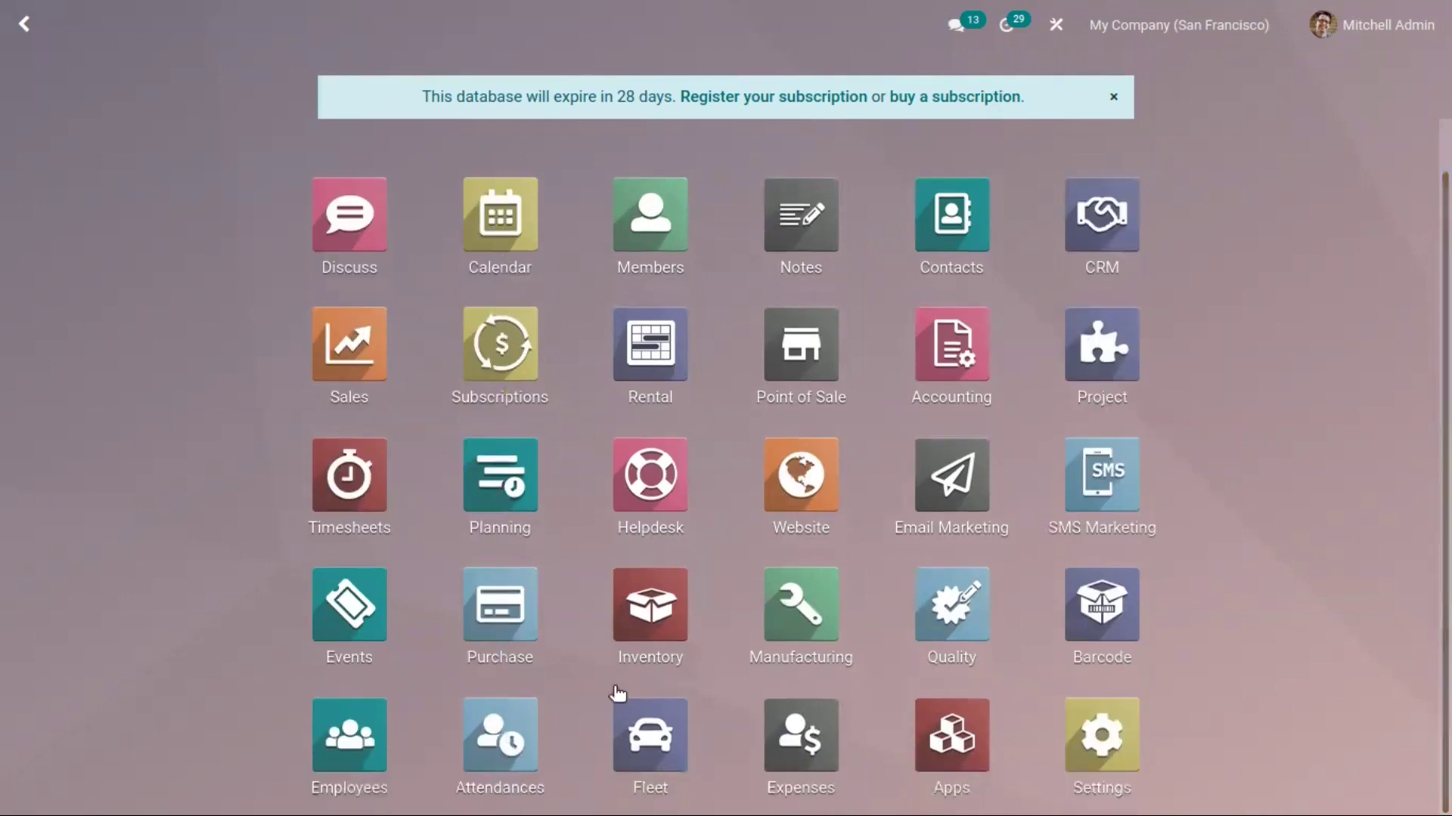
left_click(649, 480)
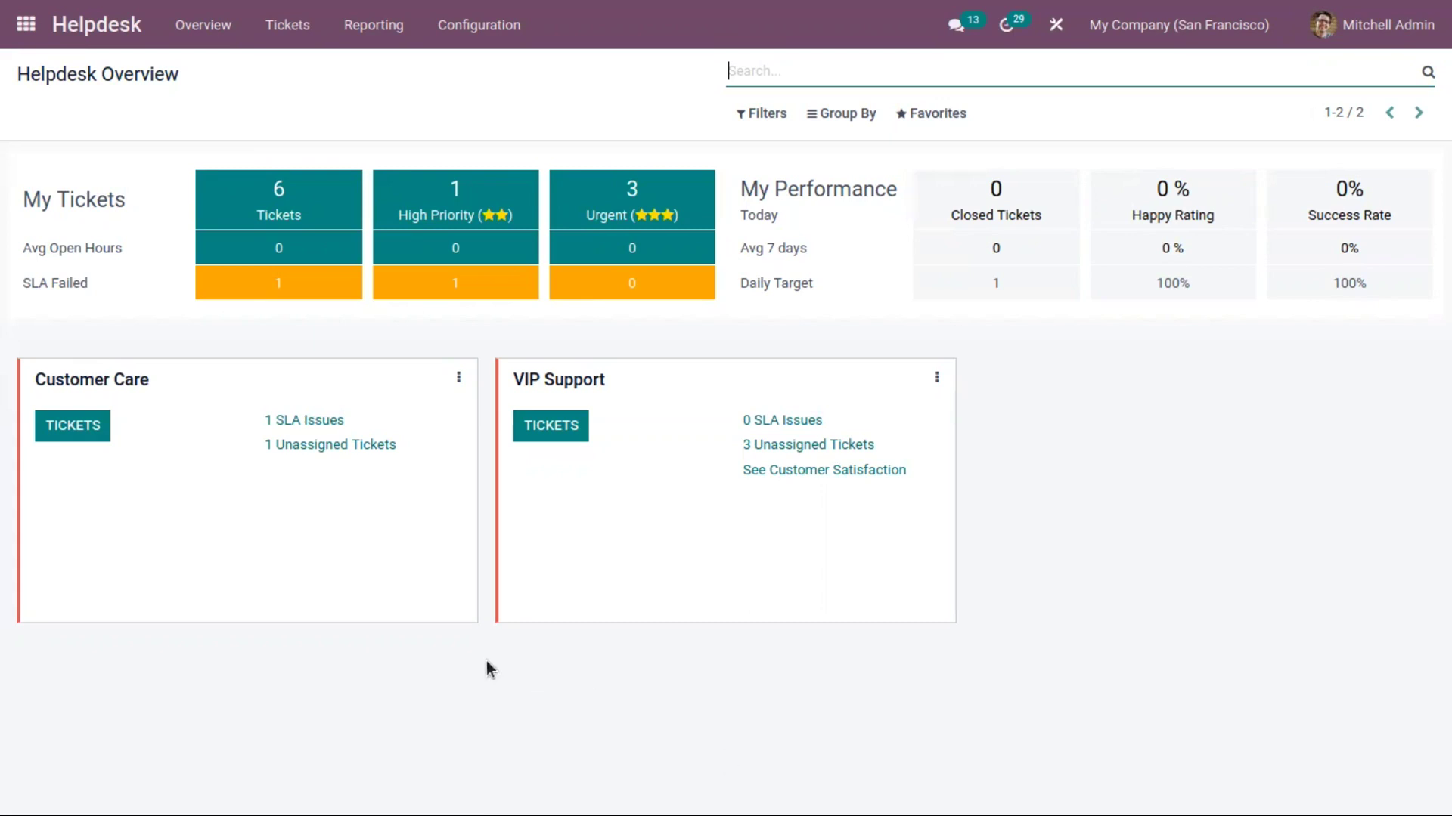
left_click(441, 30)
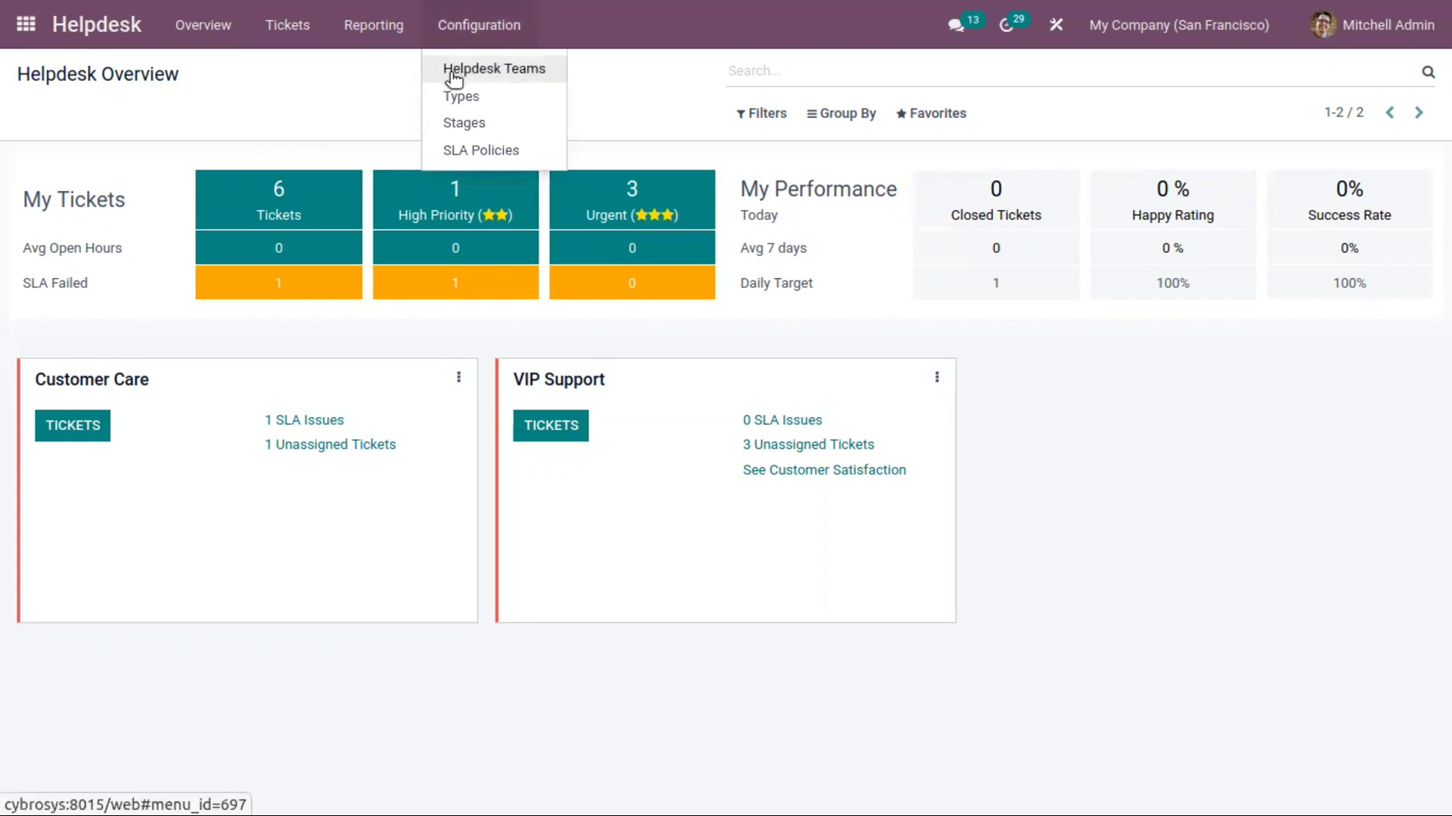
left_click(453, 75)
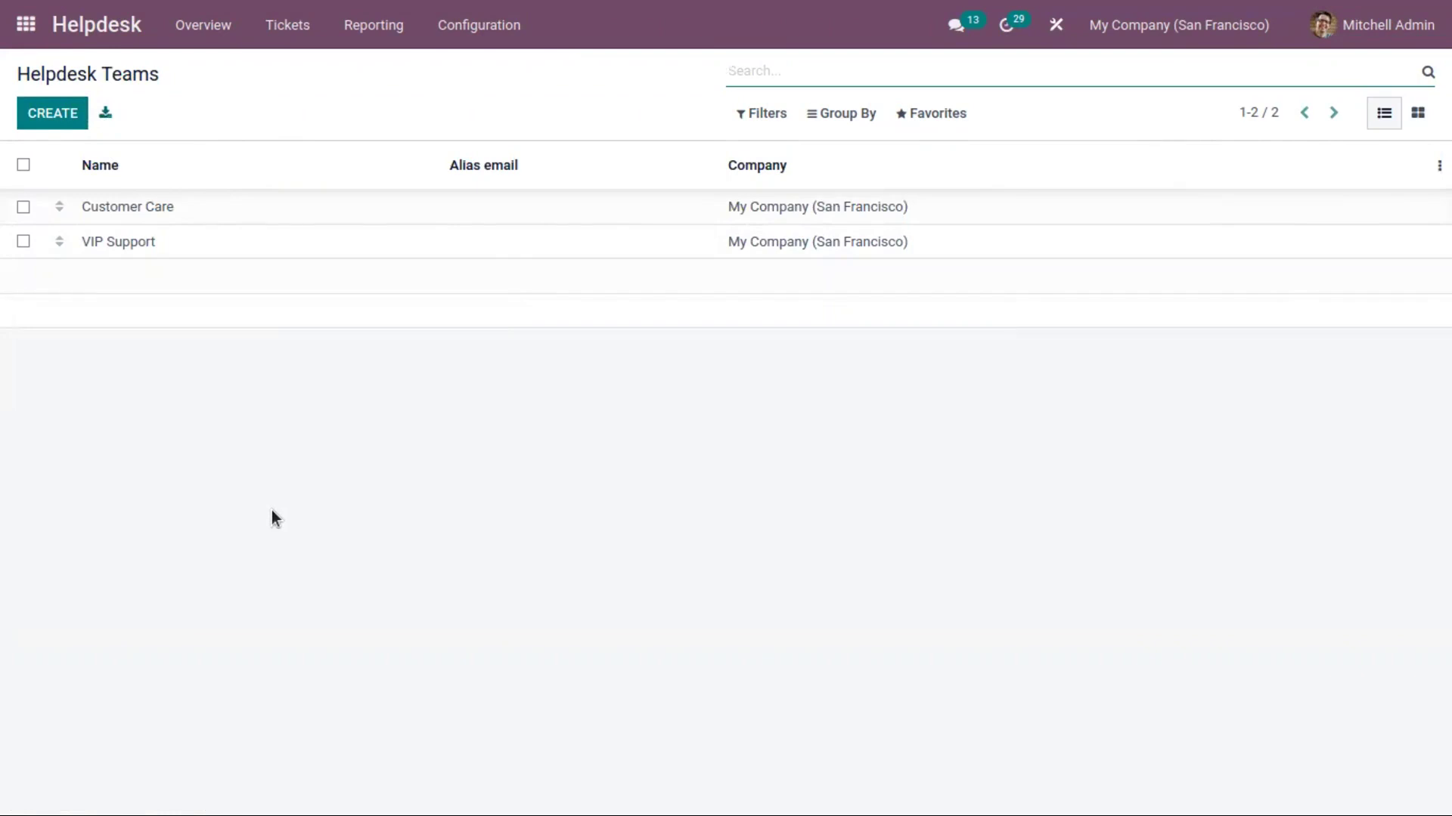
left_click(177, 236)
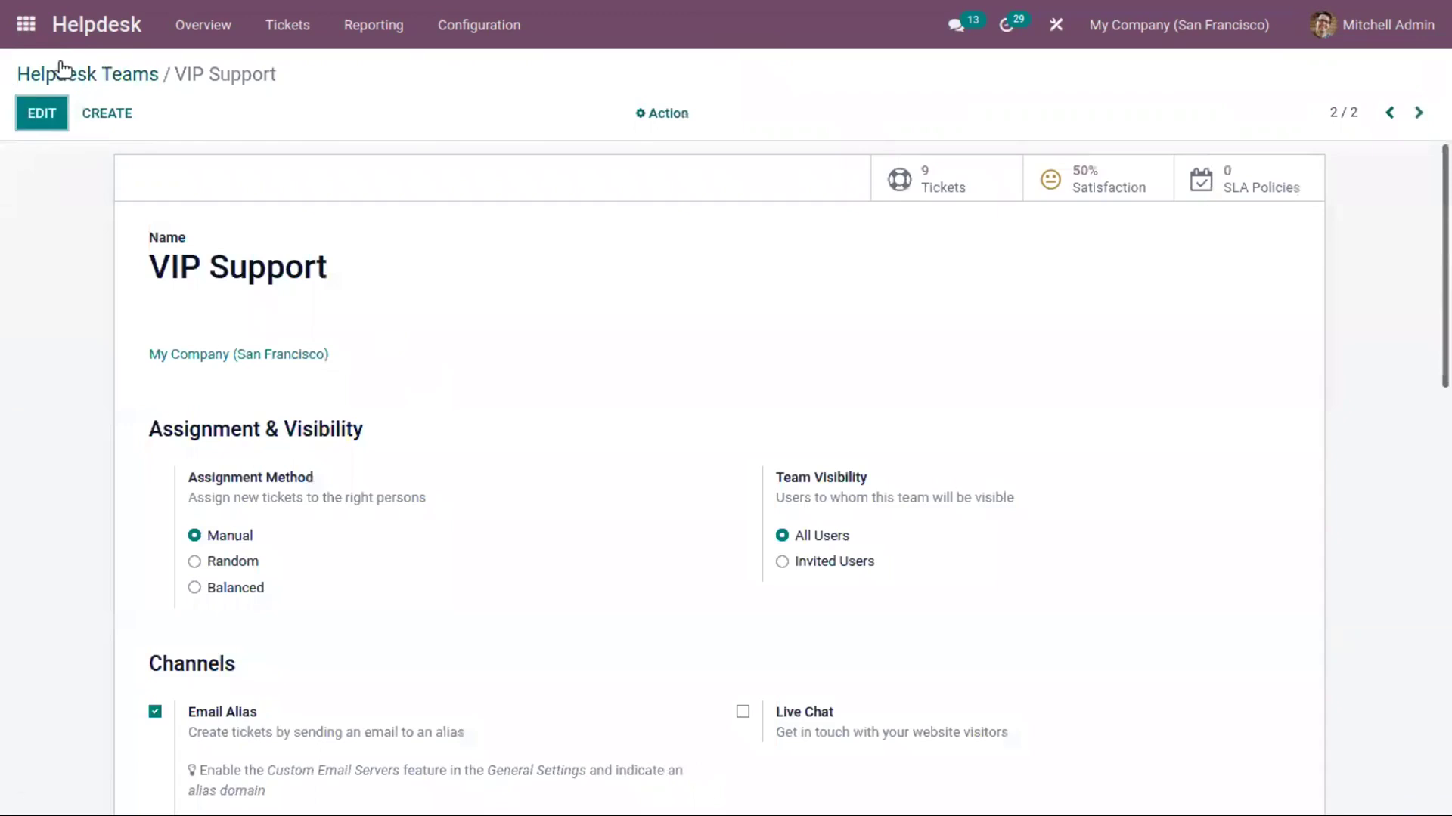
left_click(58, 69)
left_click(227, 217)
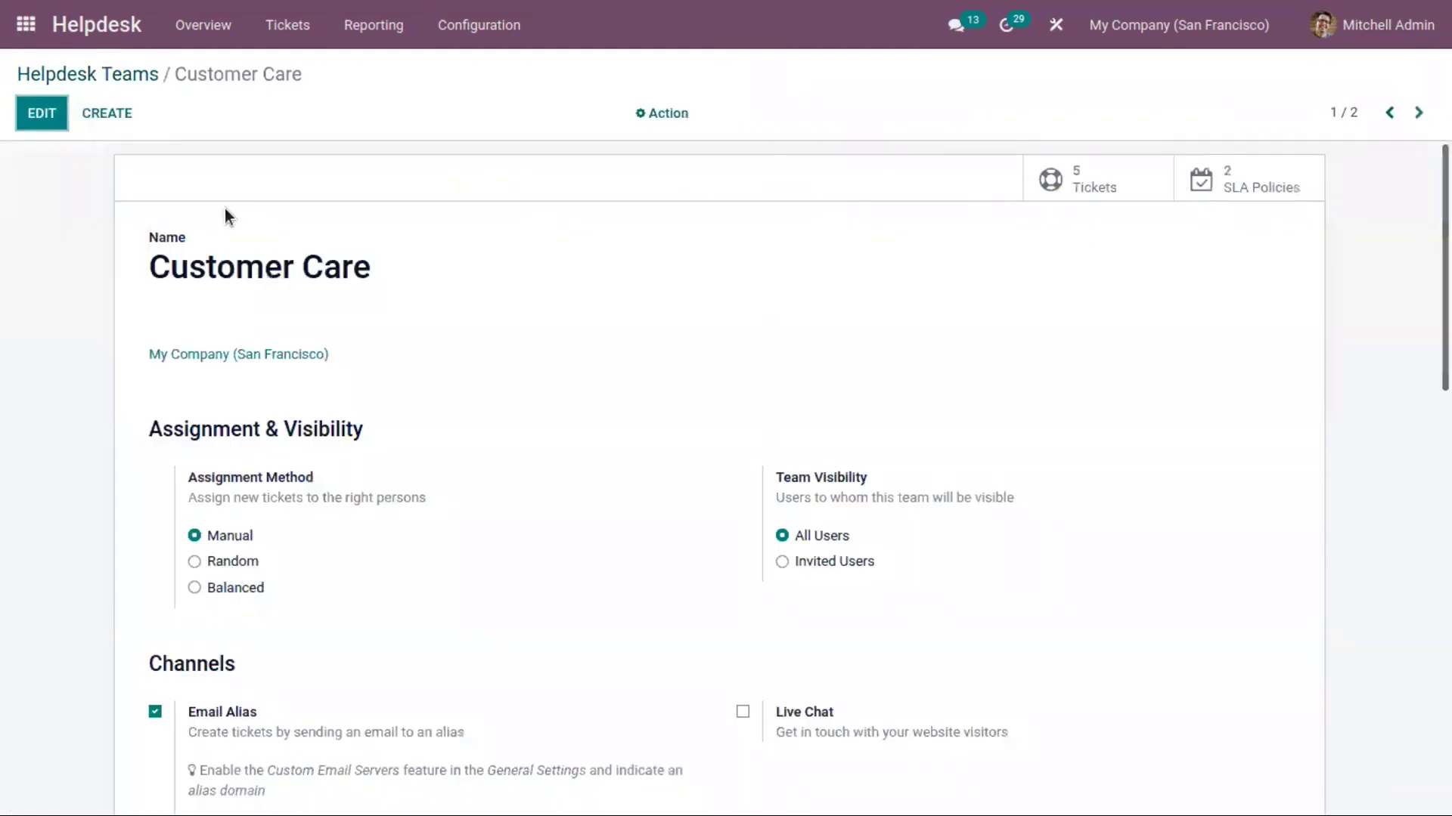
Look over the Customer Care team's settings, focusing on the Assignment & Visibility section
scroll(360, 350, "down", 5)
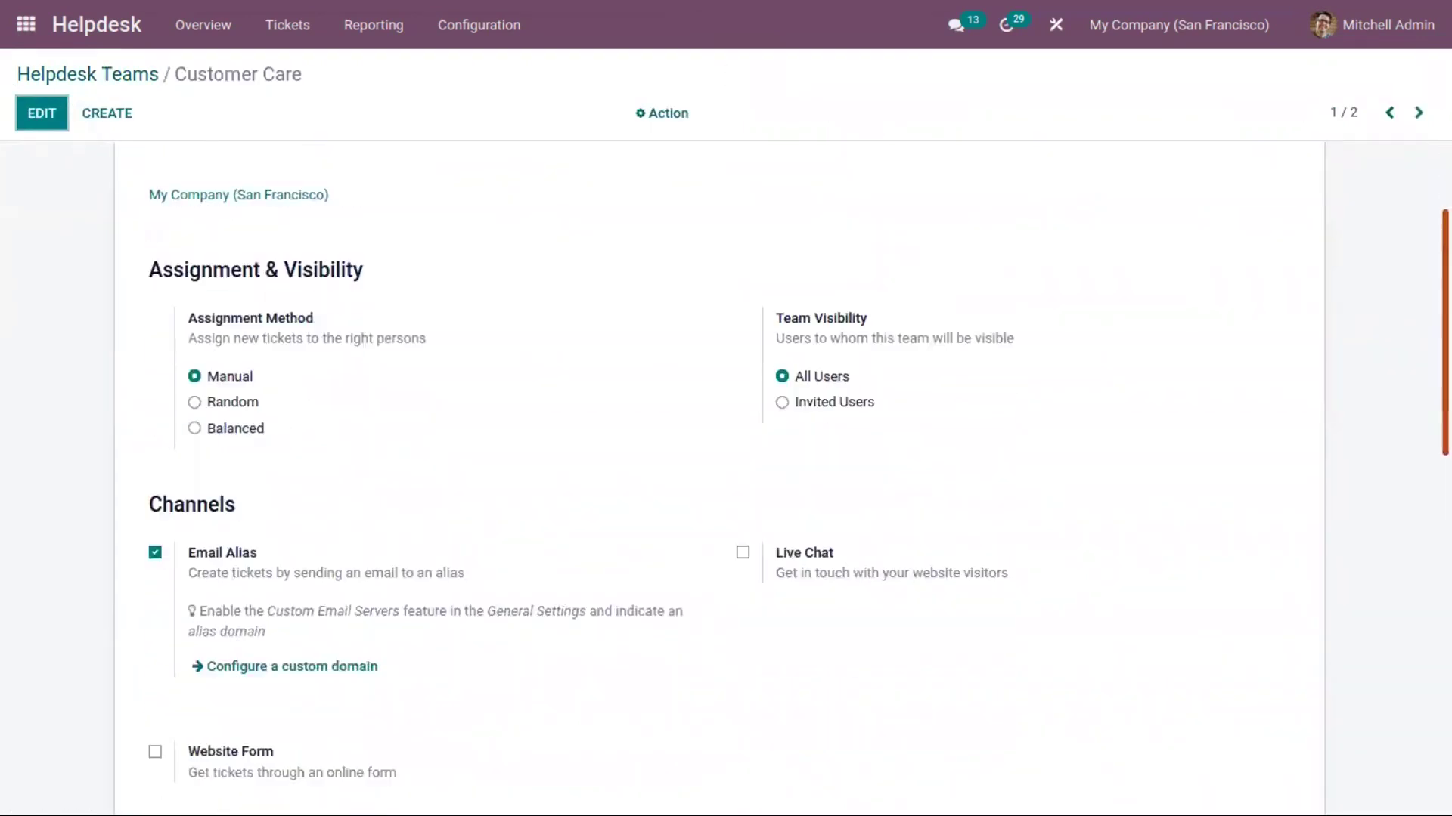
scroll(726, 476, "down", 6)
scroll(726, 476, "up", 11)
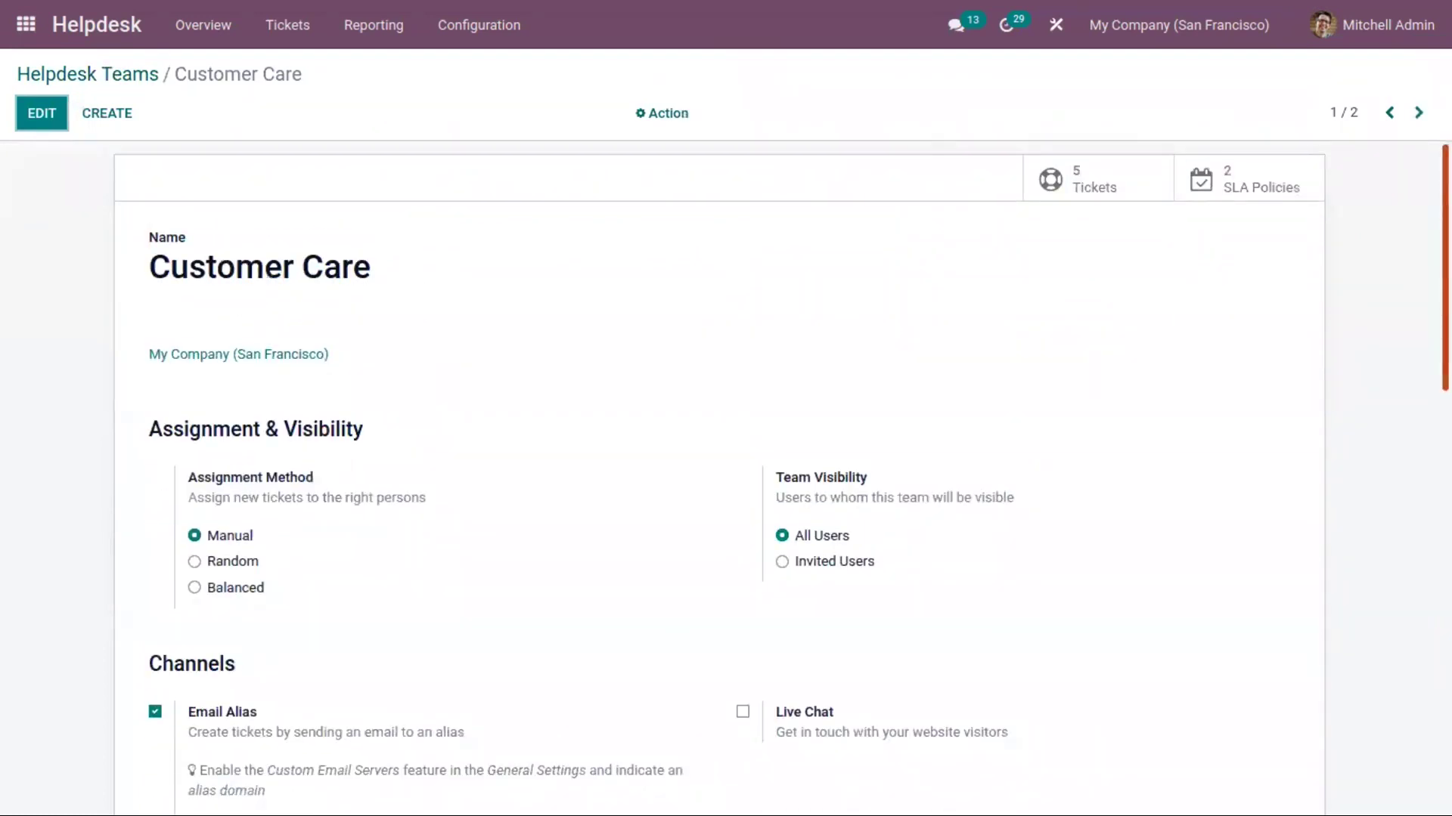
scroll(719, 476, "down", 2)
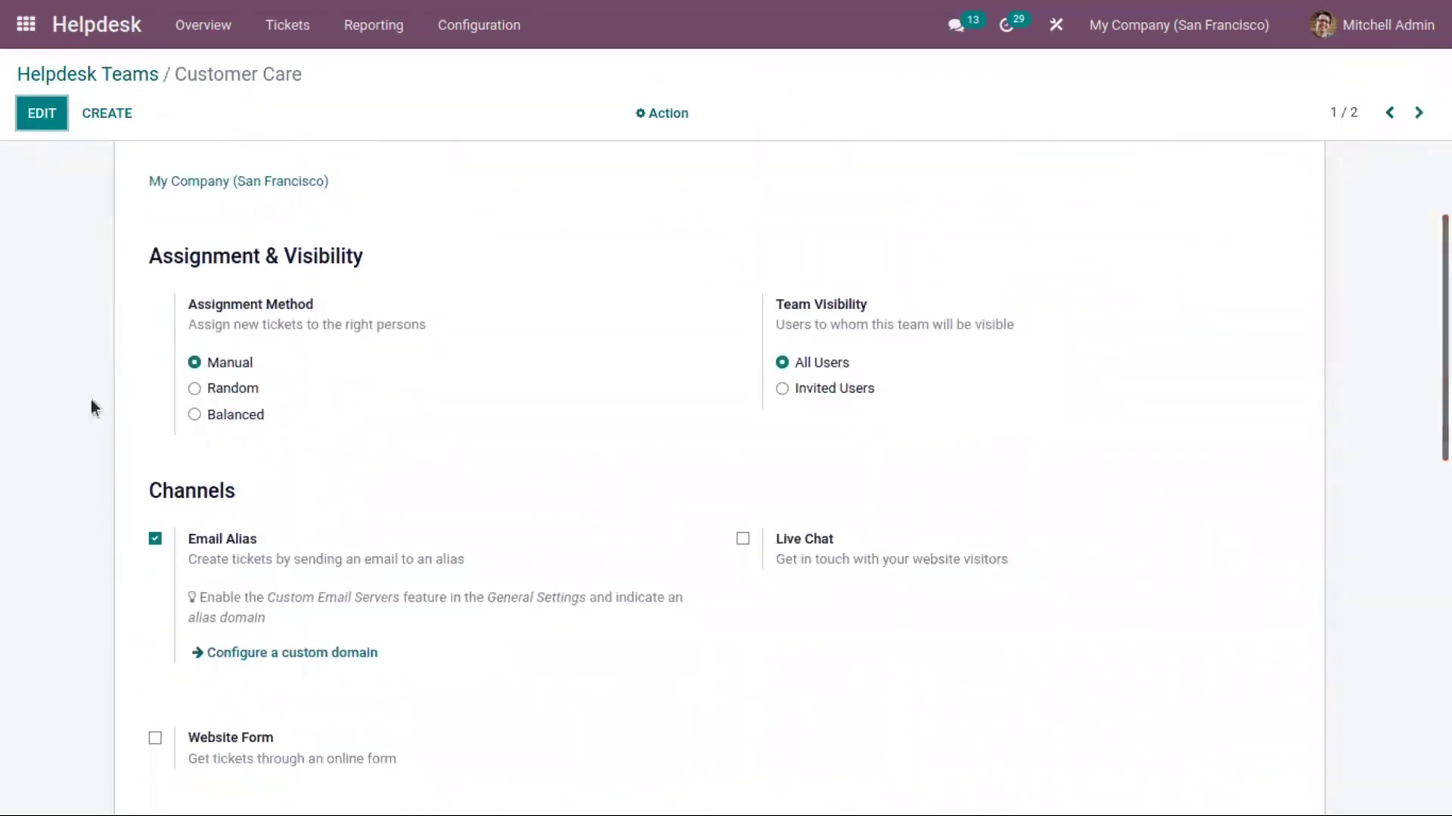
left_click_drag(133, 248, 497, 302)
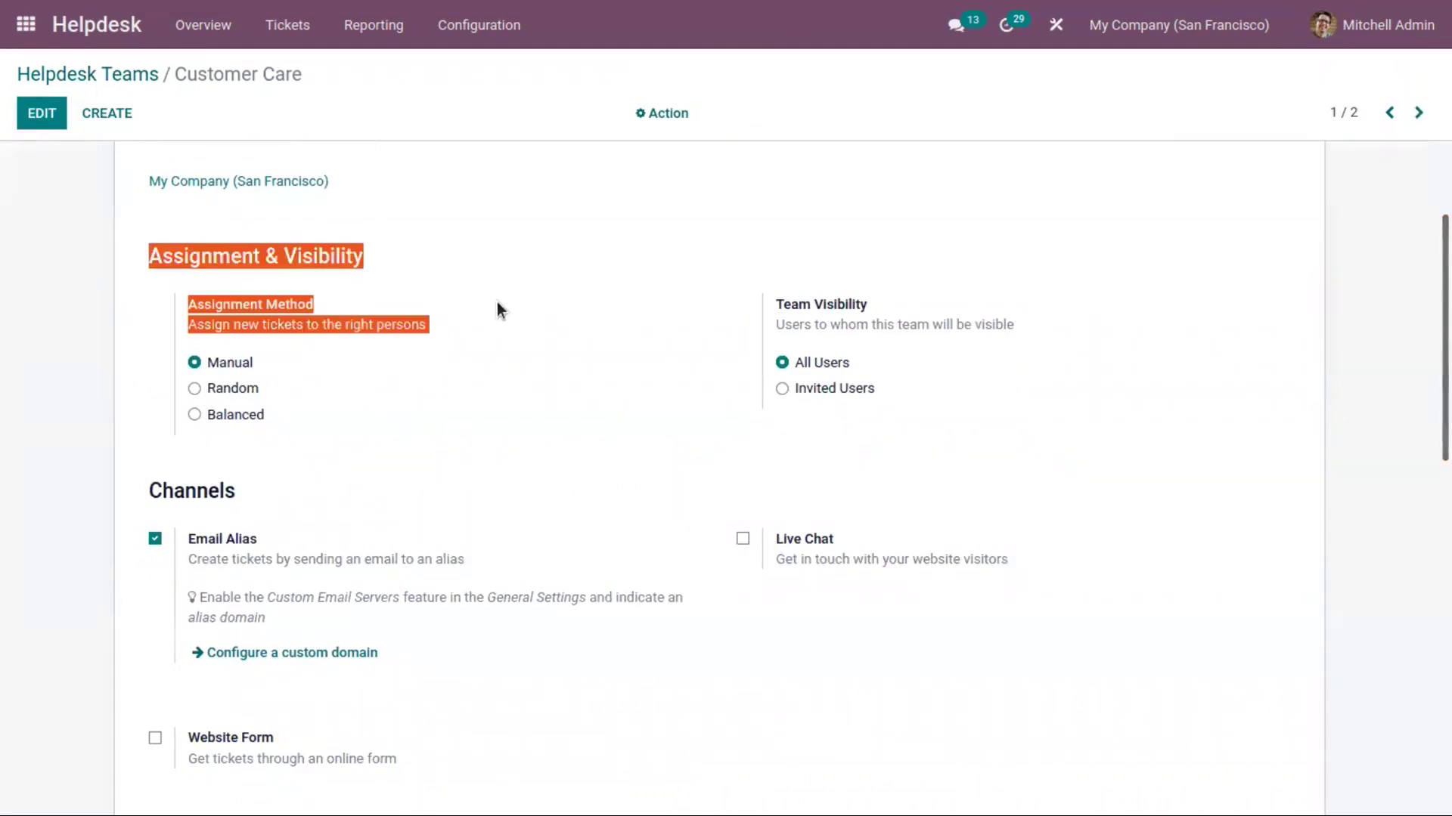
left_click(495, 301)
left_click(46, 114)
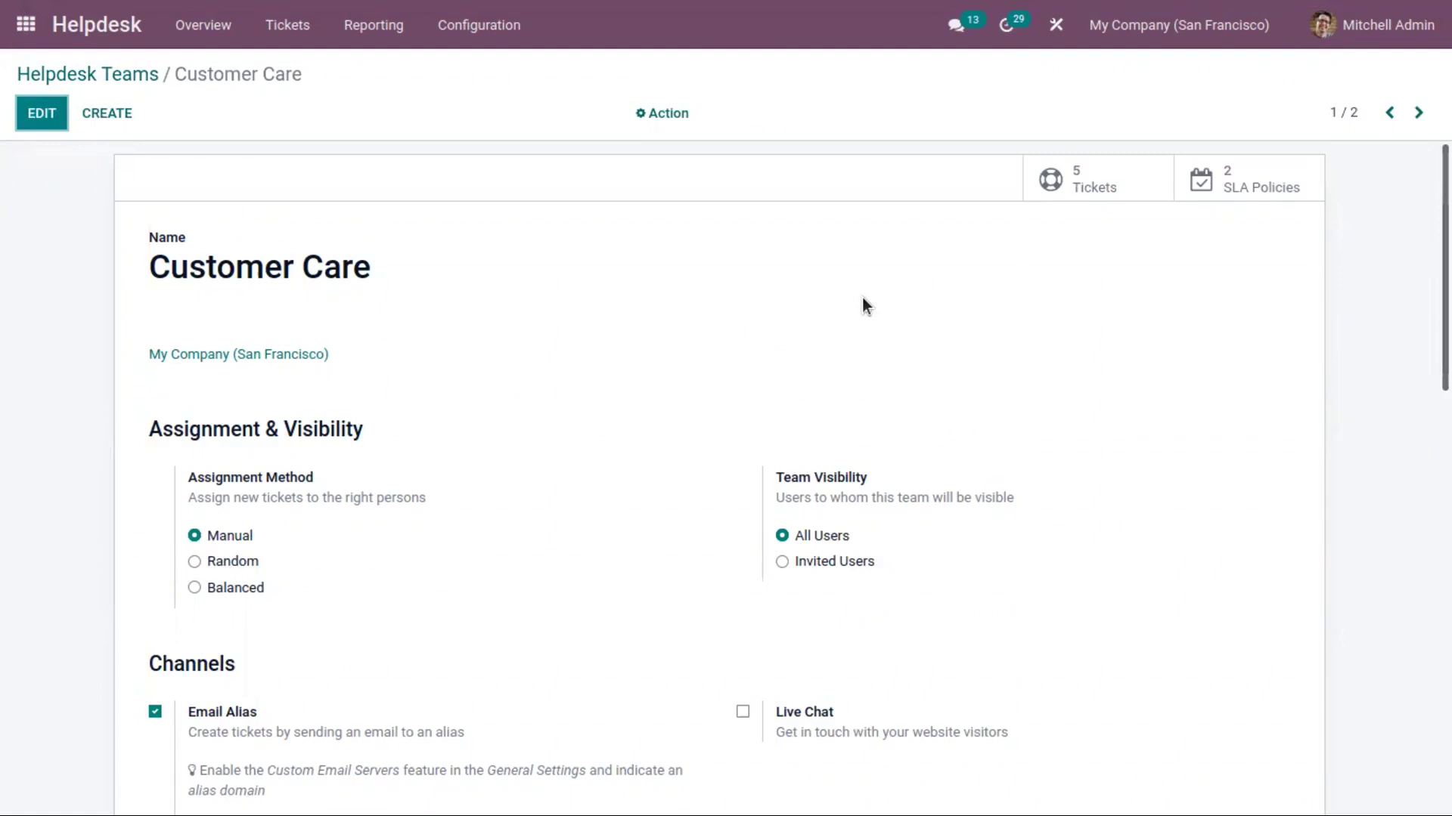
View the tickets belonging to the Customer Care team and return to the team's record
left_click(1108, 181)
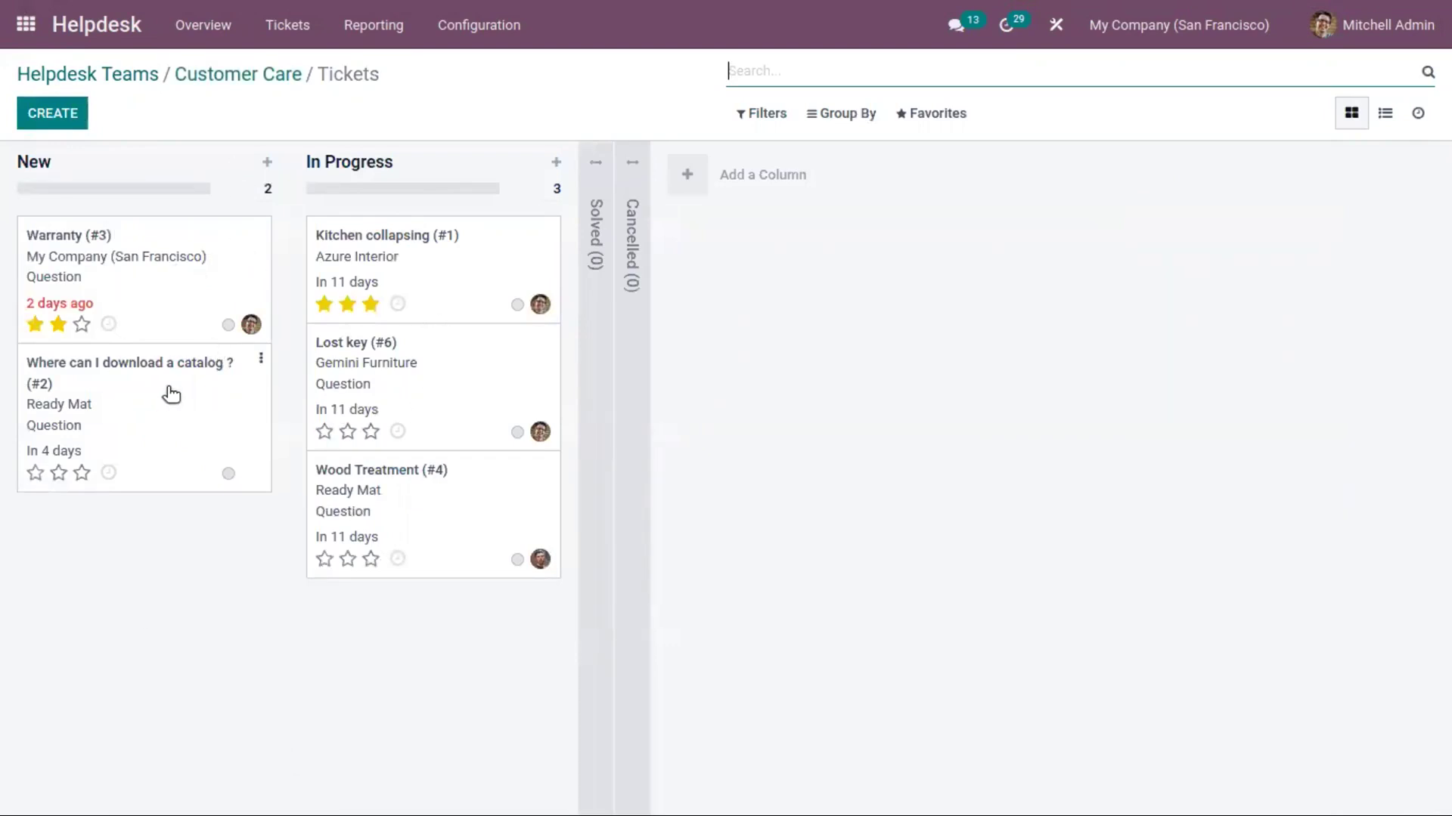
left_click(370, 304)
left_click(201, 76)
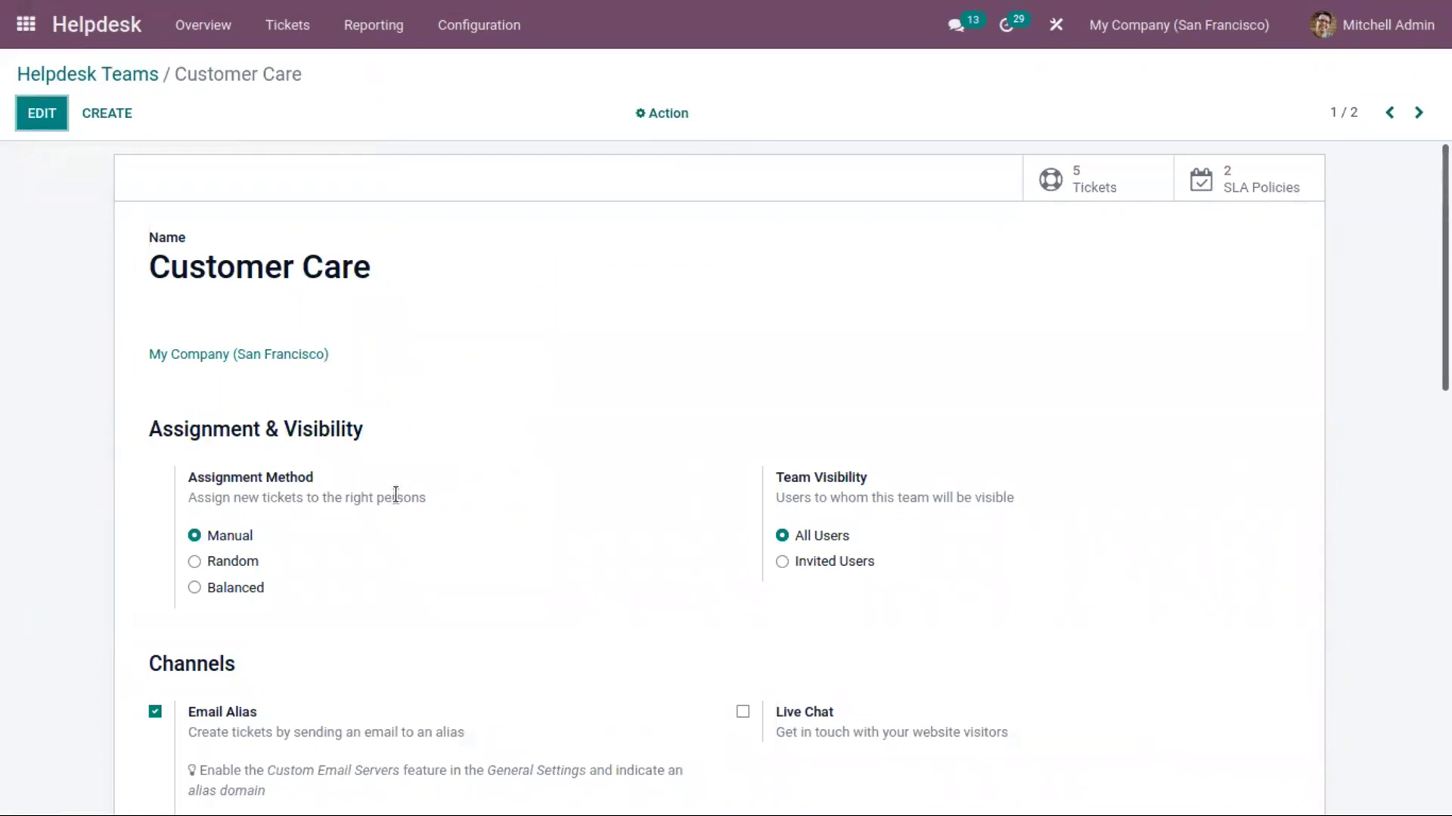
Edit the team to use the Balanced assignment method with two members, and limit its visibility to two invited users
left_click(392, 533)
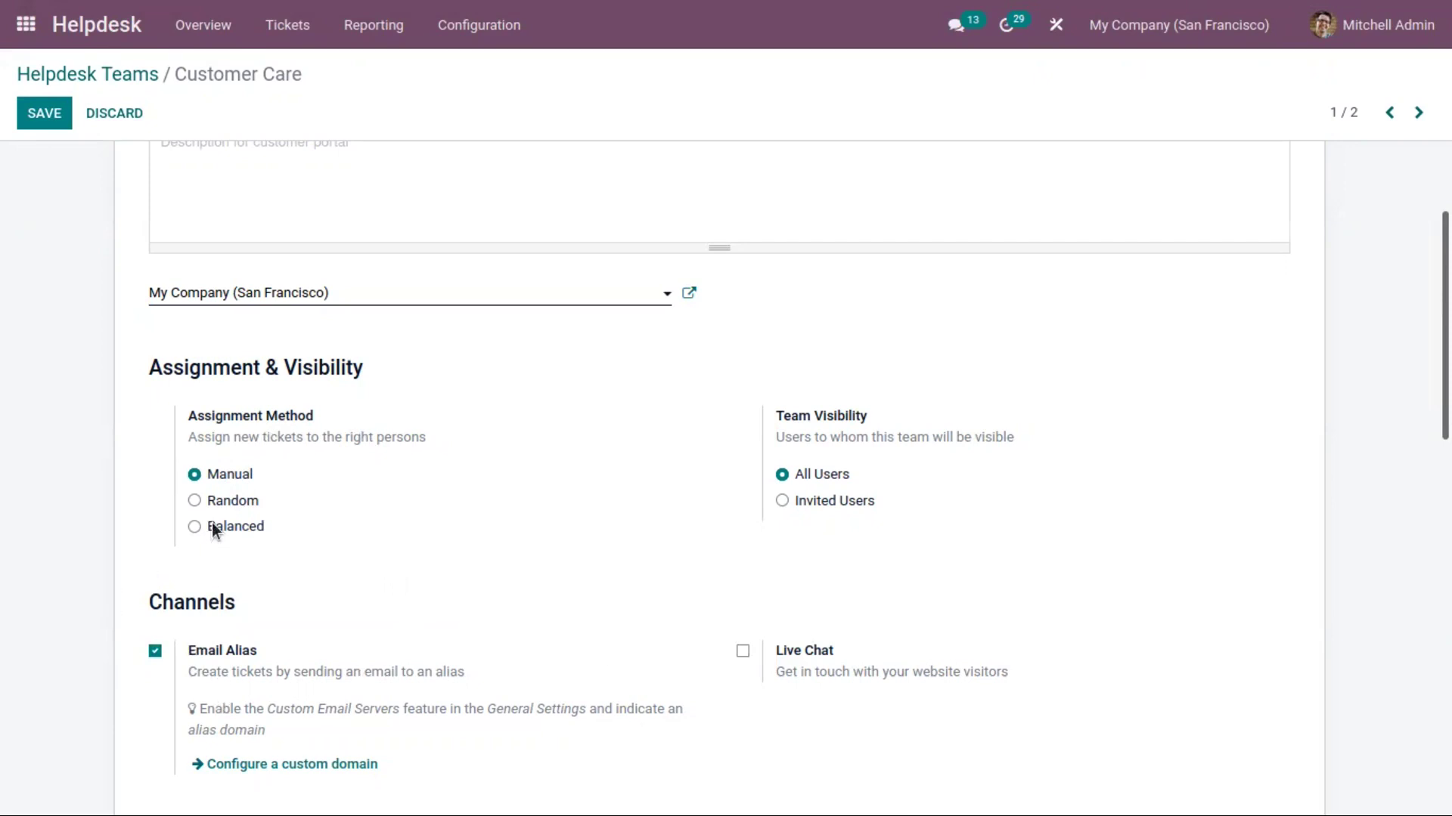
left_click(227, 502)
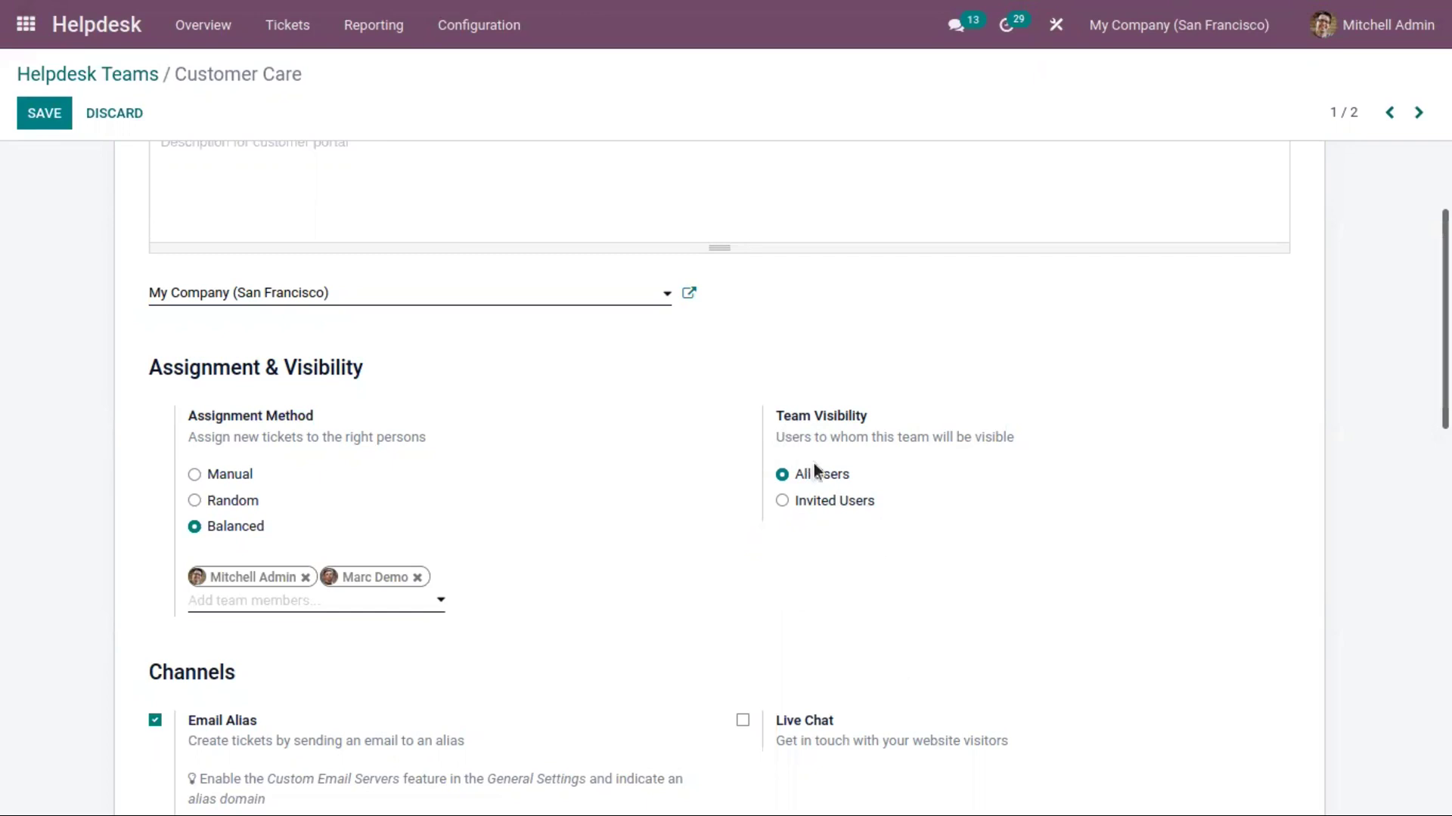
left_click(845, 500)
left_click(842, 556)
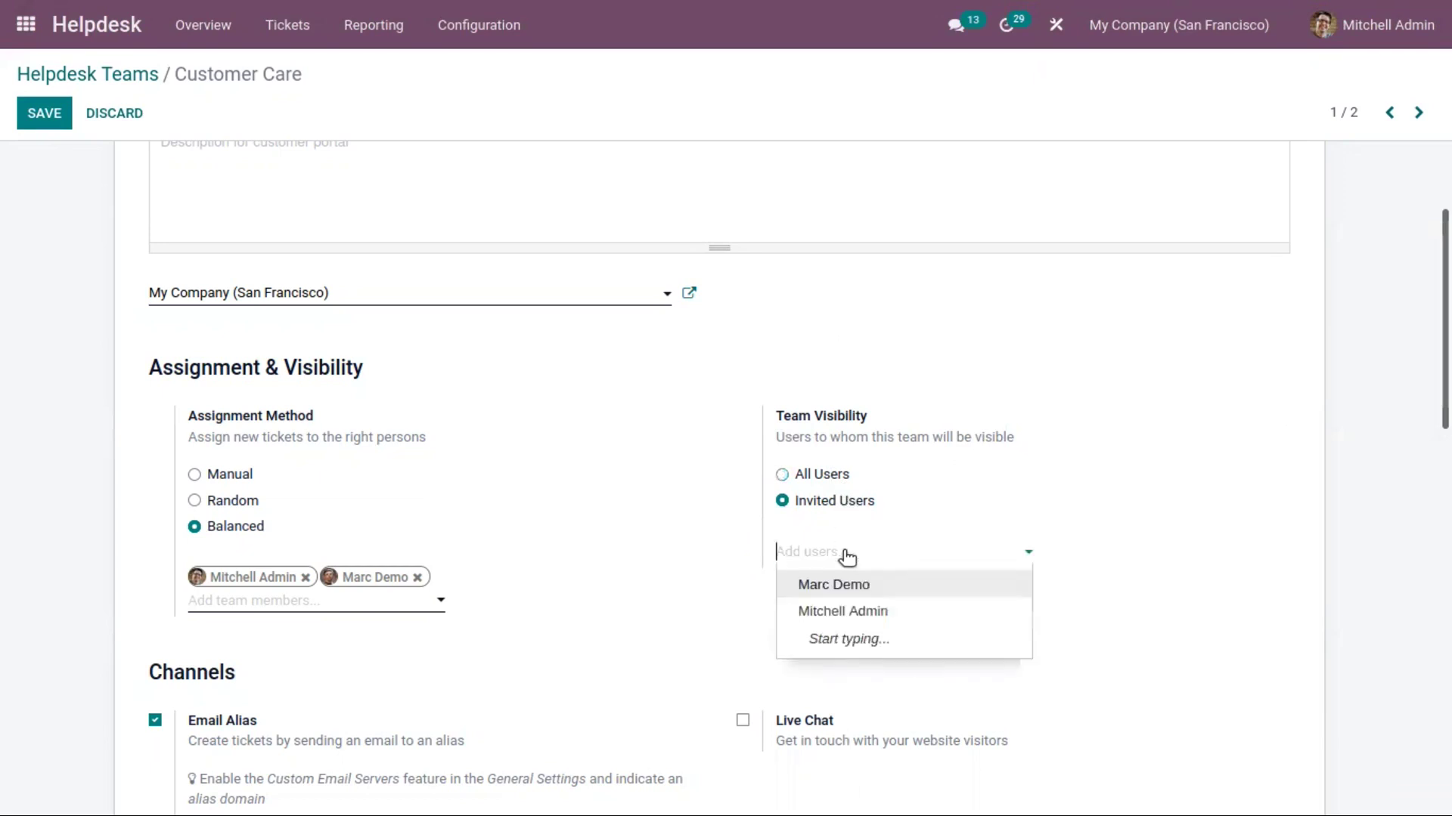
left_click(864, 585)
left_click(894, 554)
left_click(937, 585)
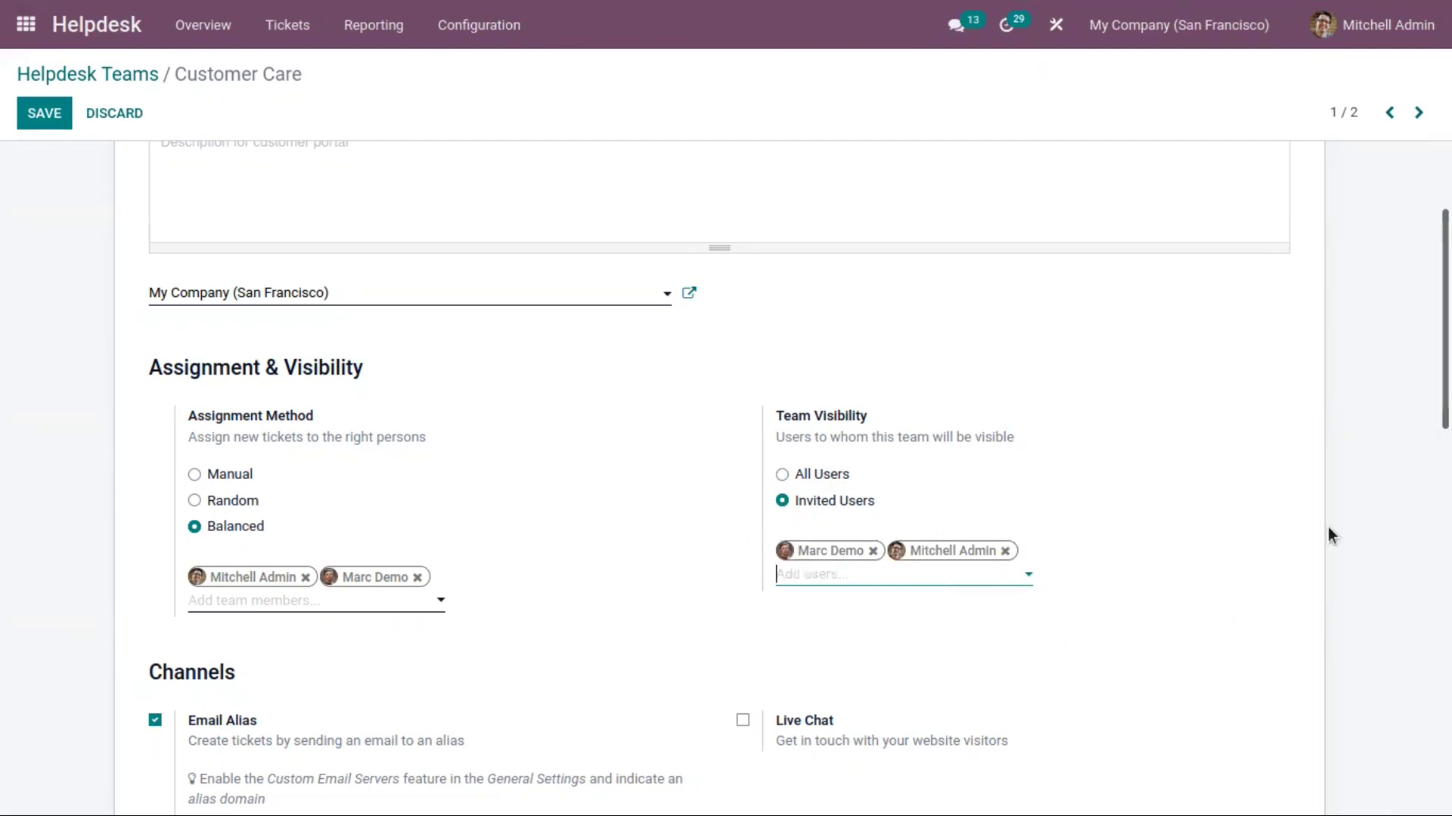
Enable the Live Chat and Website Form channels for the team, plus Timesheets and Time Billing
scroll(463, 260, "down", 6)
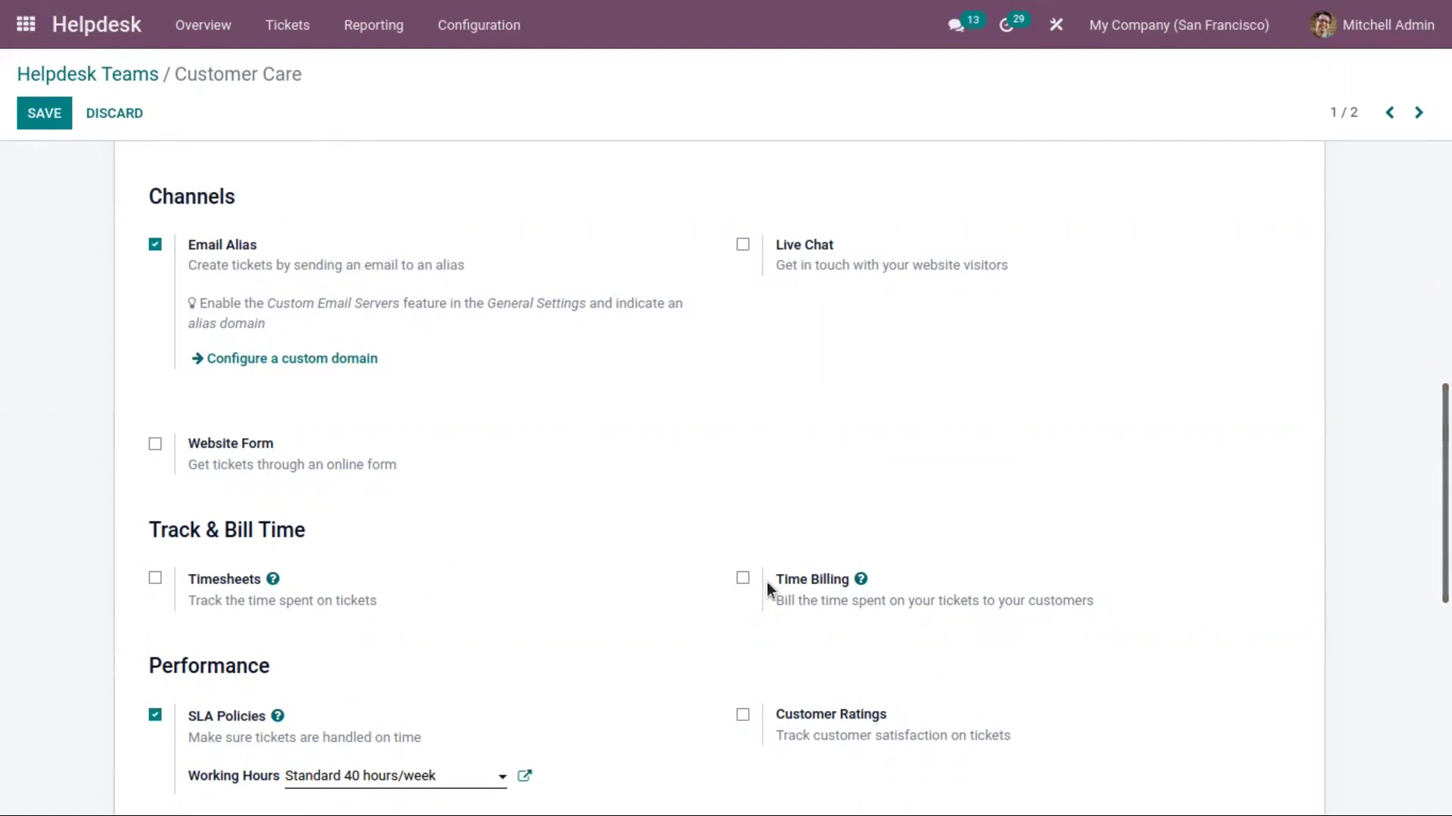
scroll(437, 315, "down", 1)
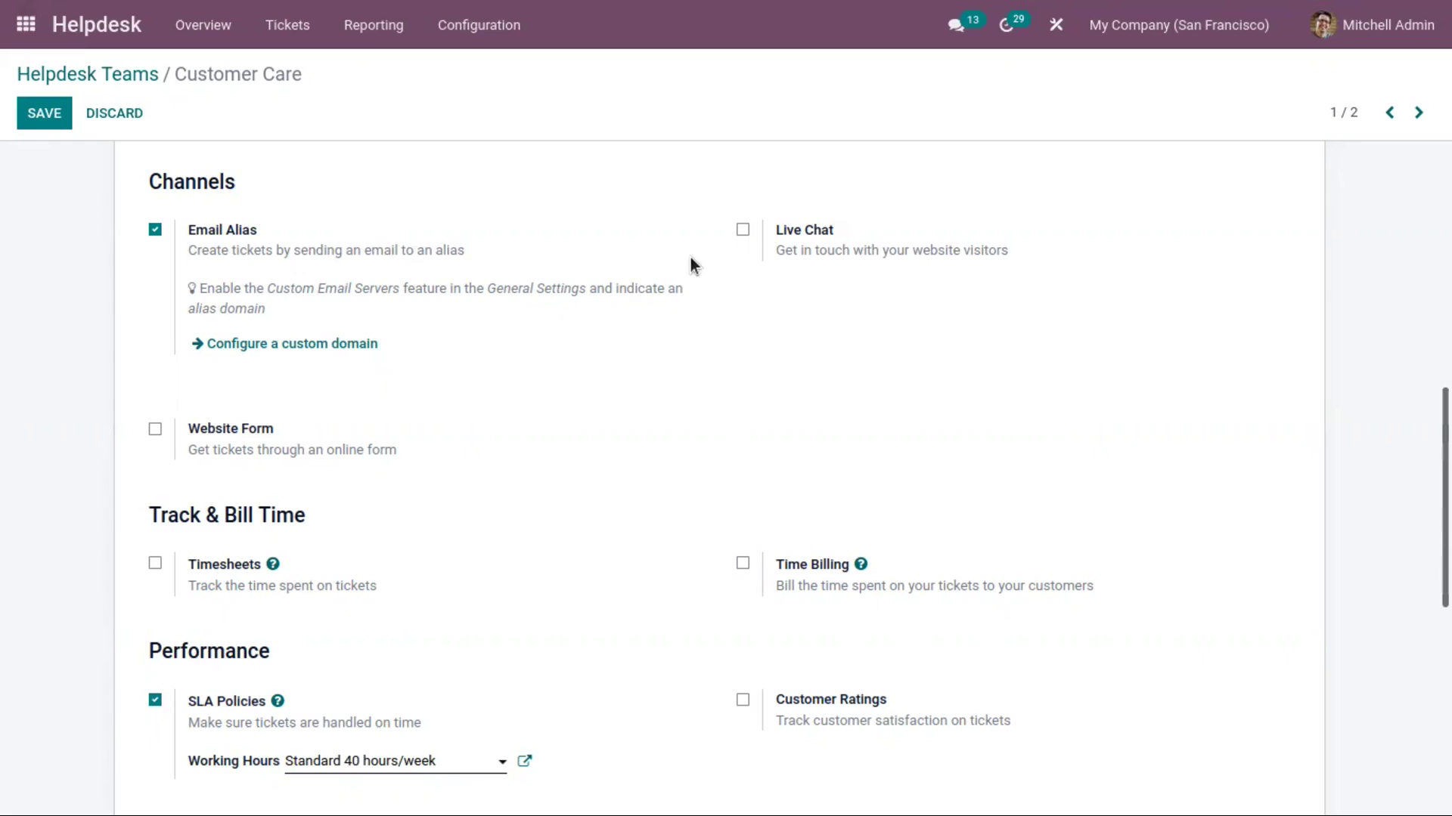
left_click(742, 230)
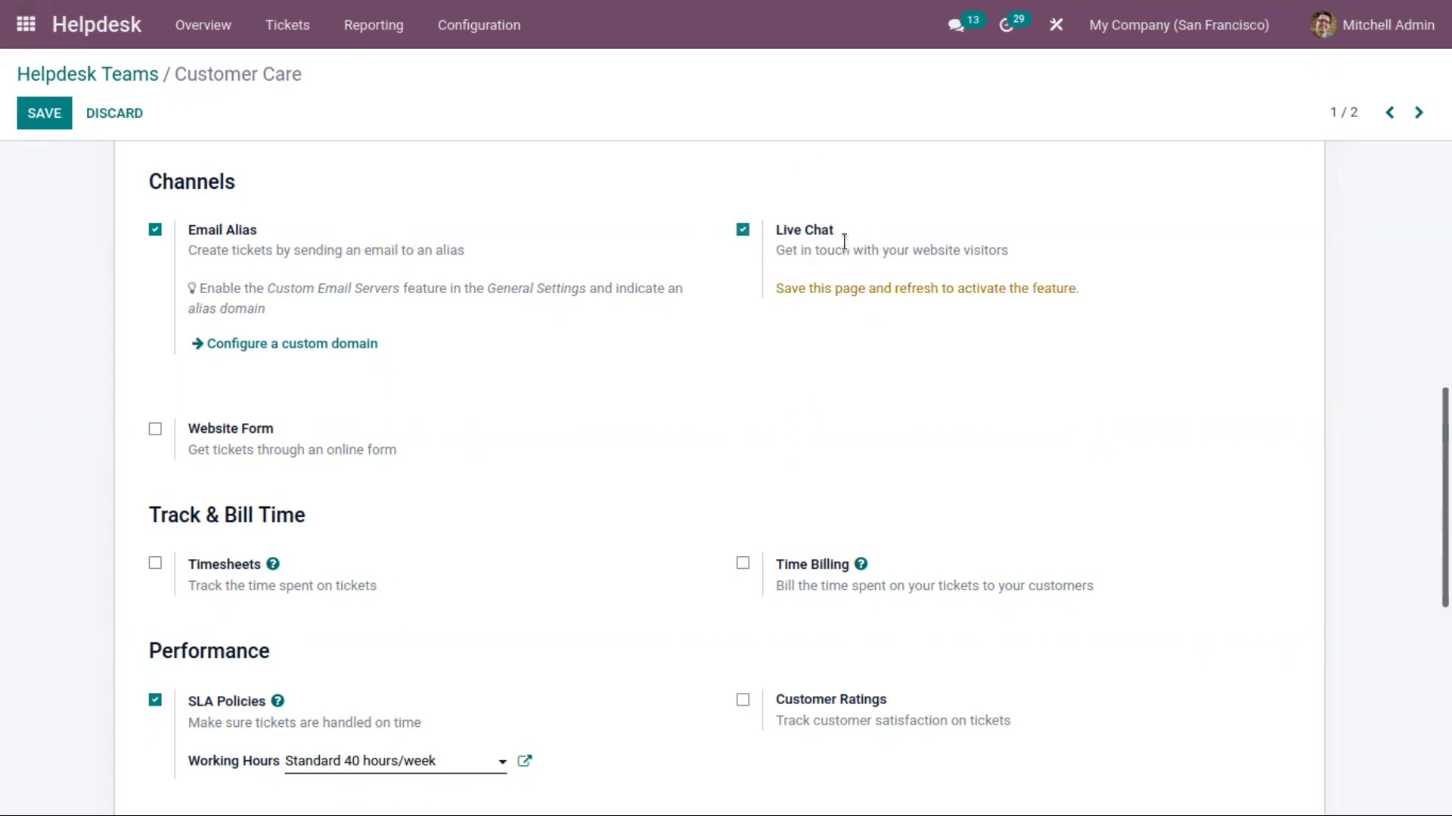
left_click(36, 118)
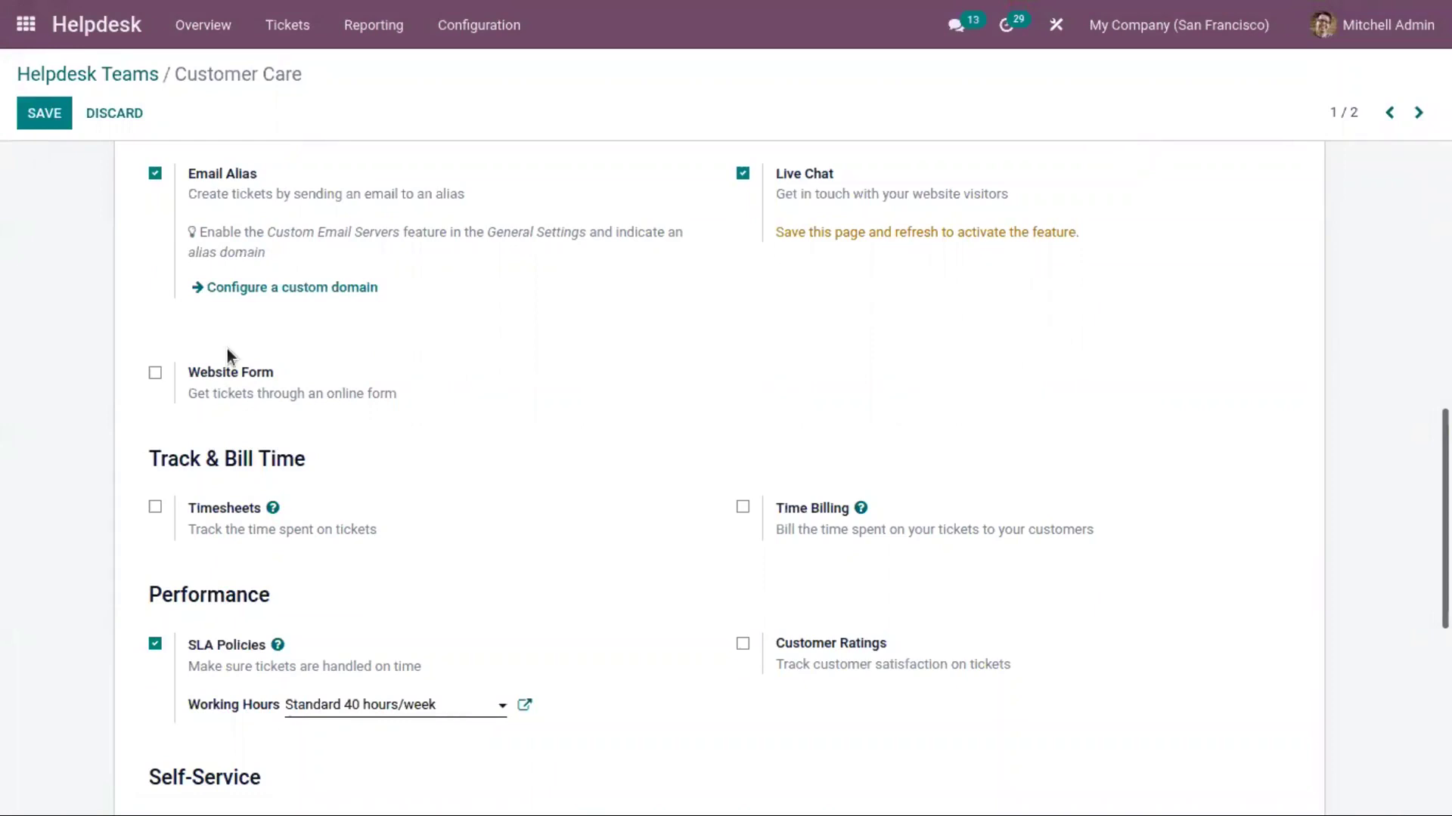
left_click(156, 371)
left_click(155, 508)
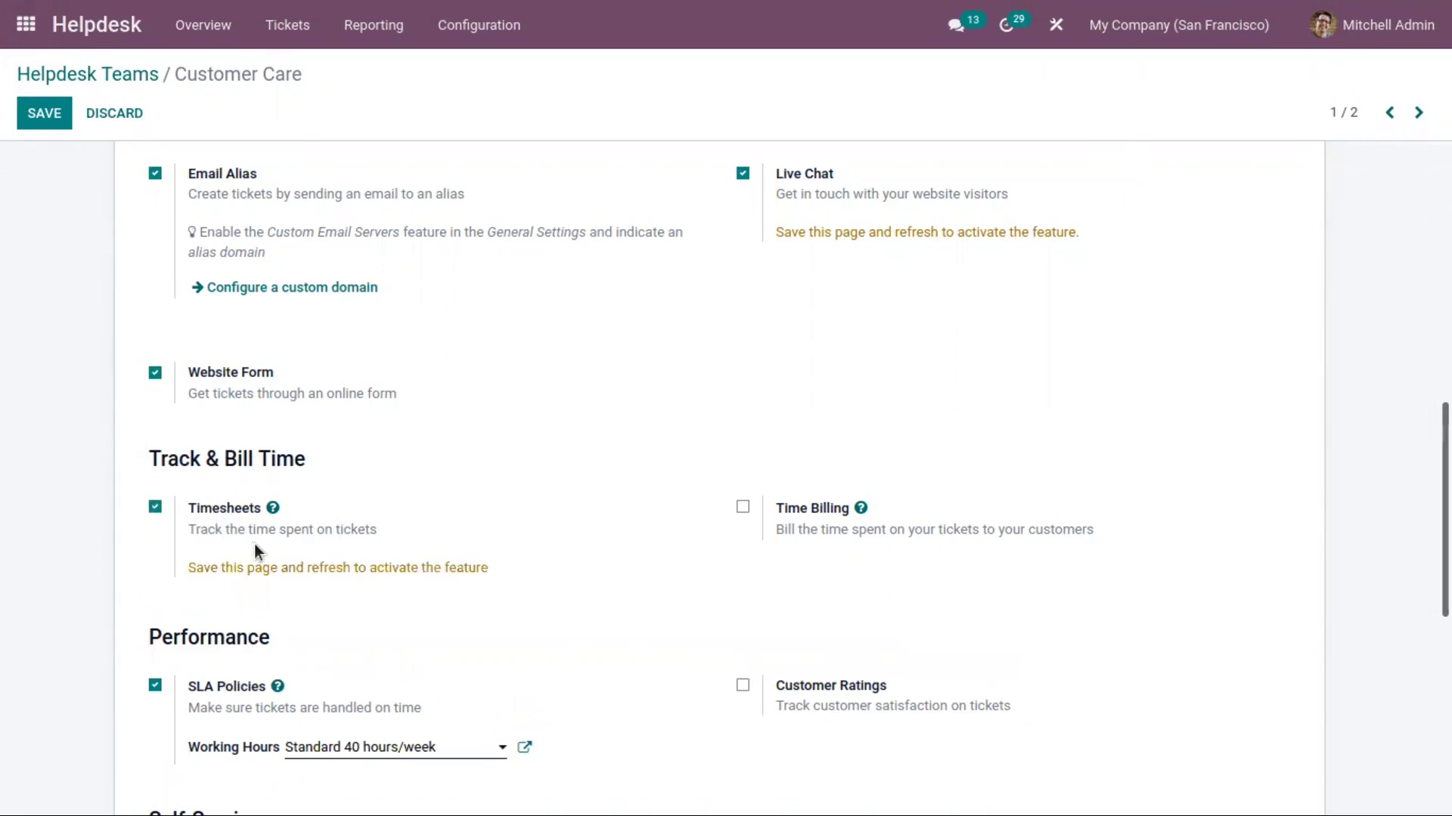
left_click(739, 507)
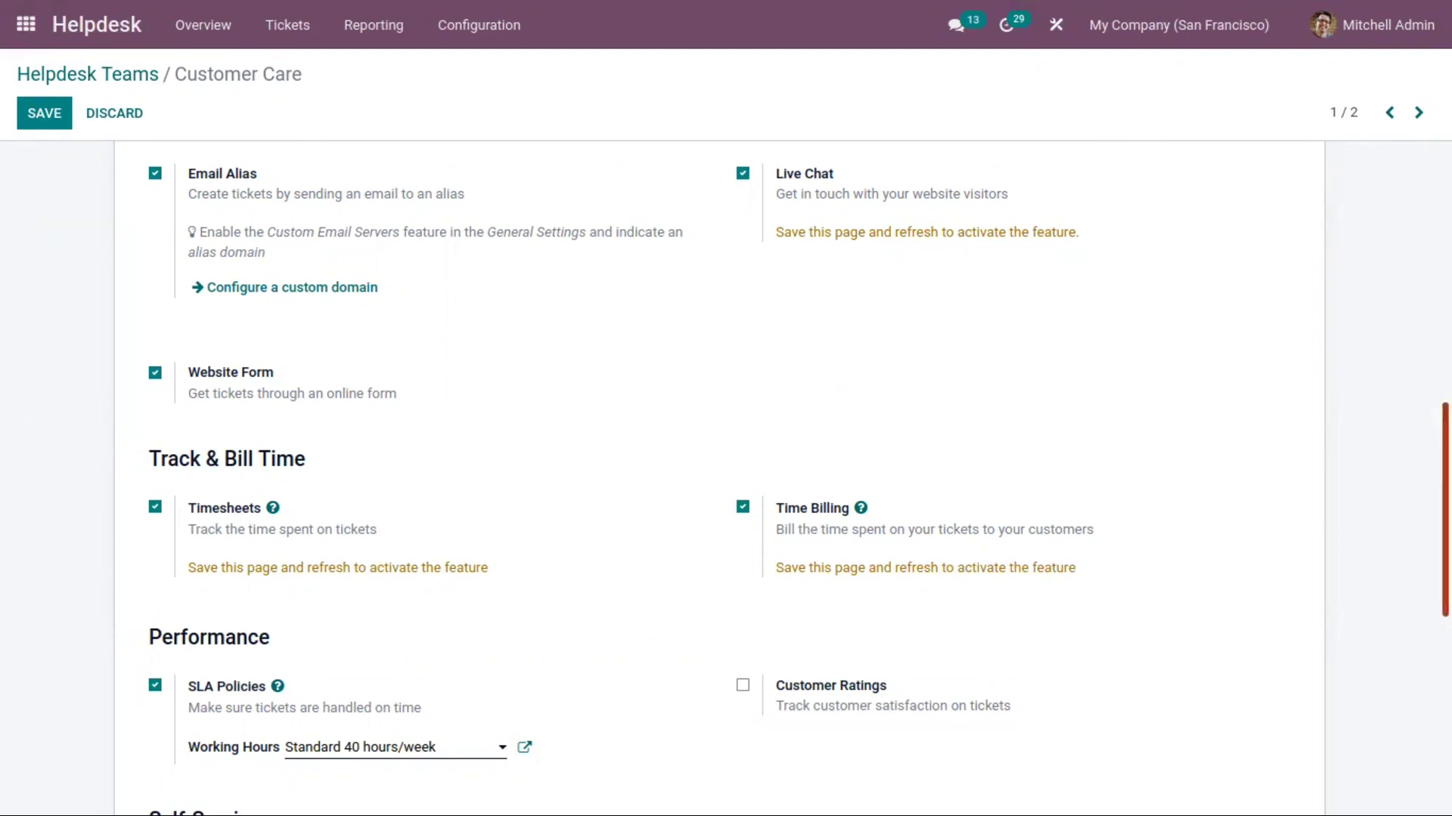
Enable Customer Ratings for the team and have its ratings published on the website
scroll(726, 476, "down", 4)
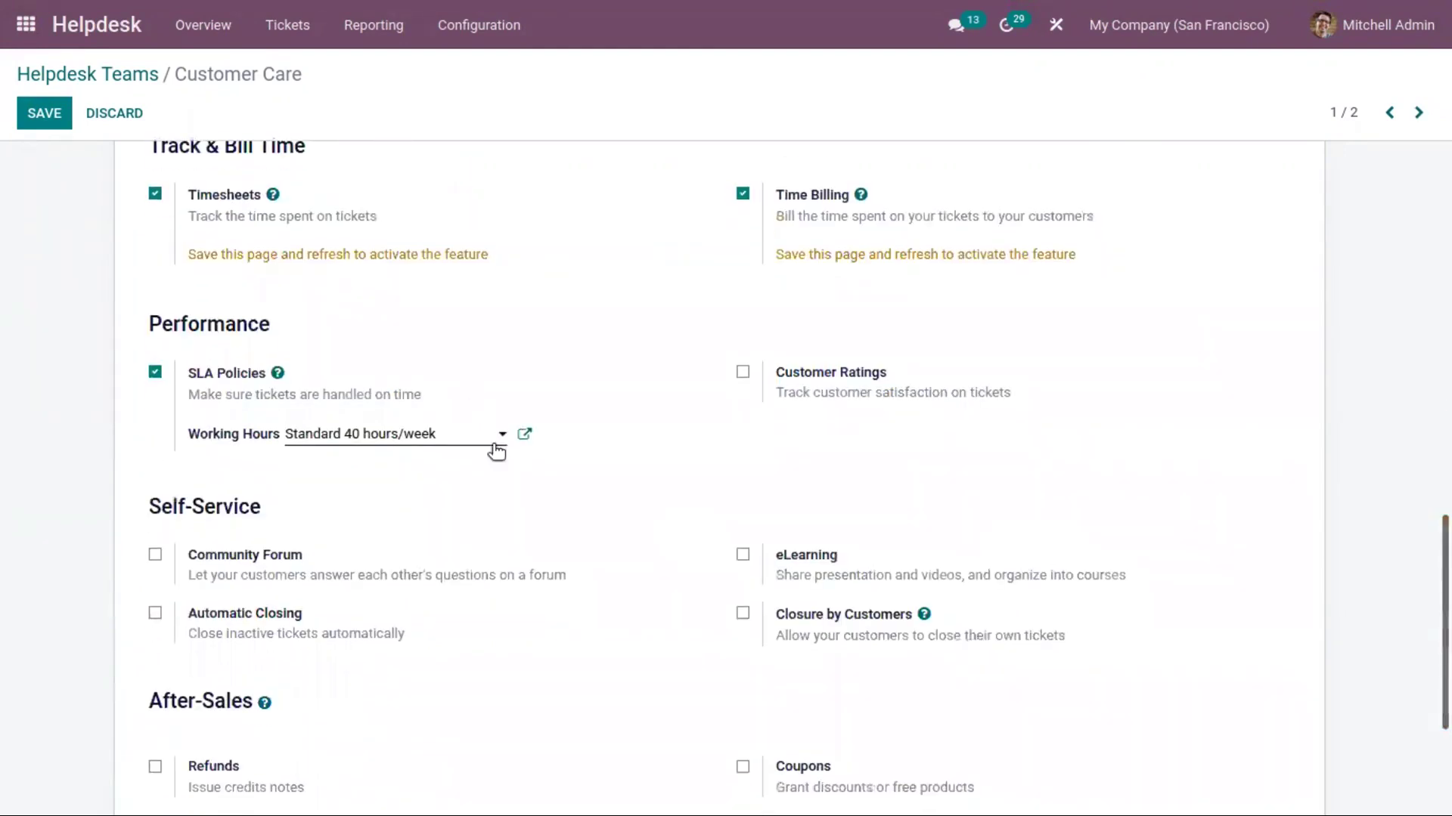
left_click(742, 373)
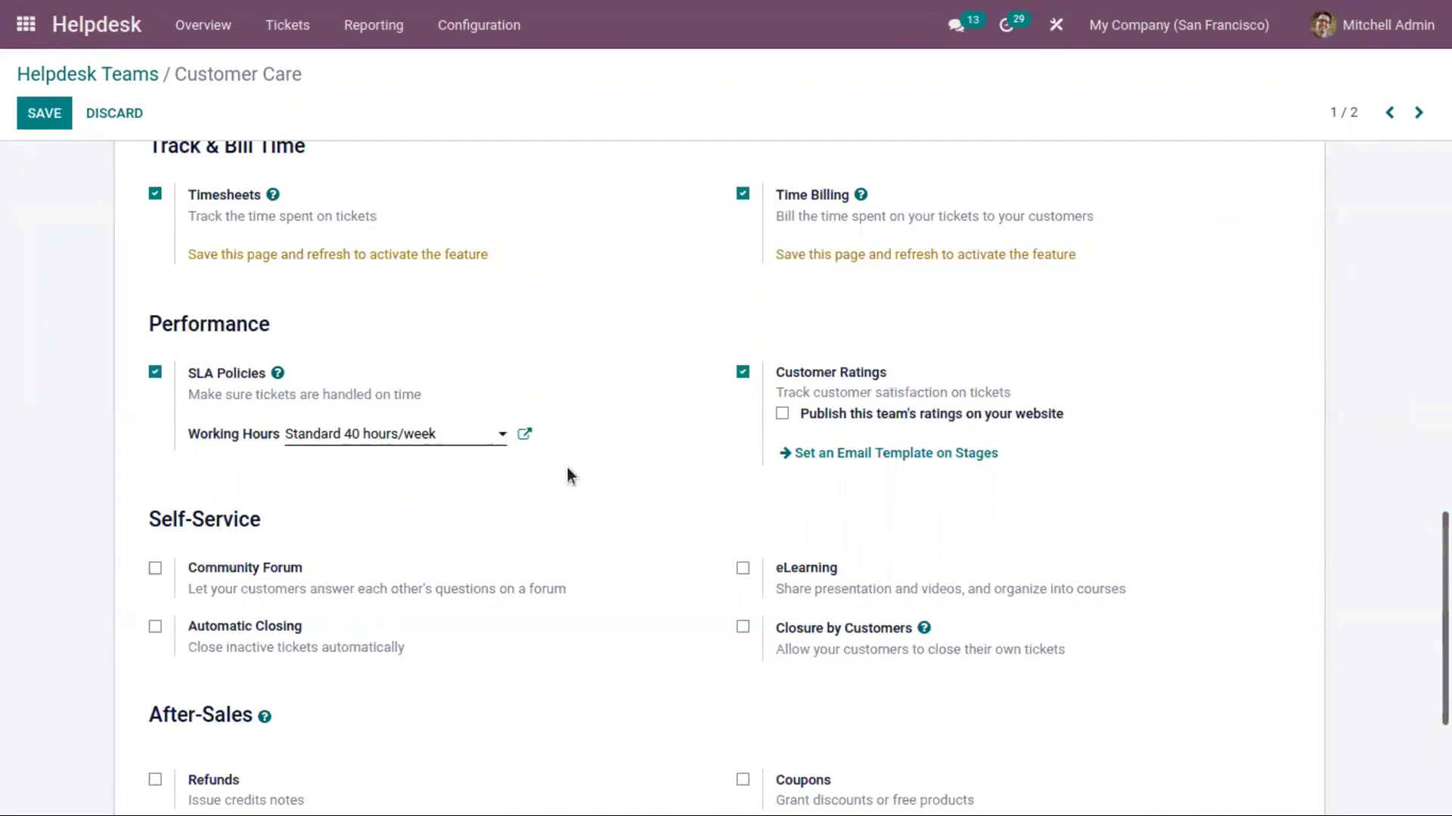
left_click(782, 415)
left_click(356, 431)
left_click(364, 432)
left_click(365, 430)
left_click(499, 350)
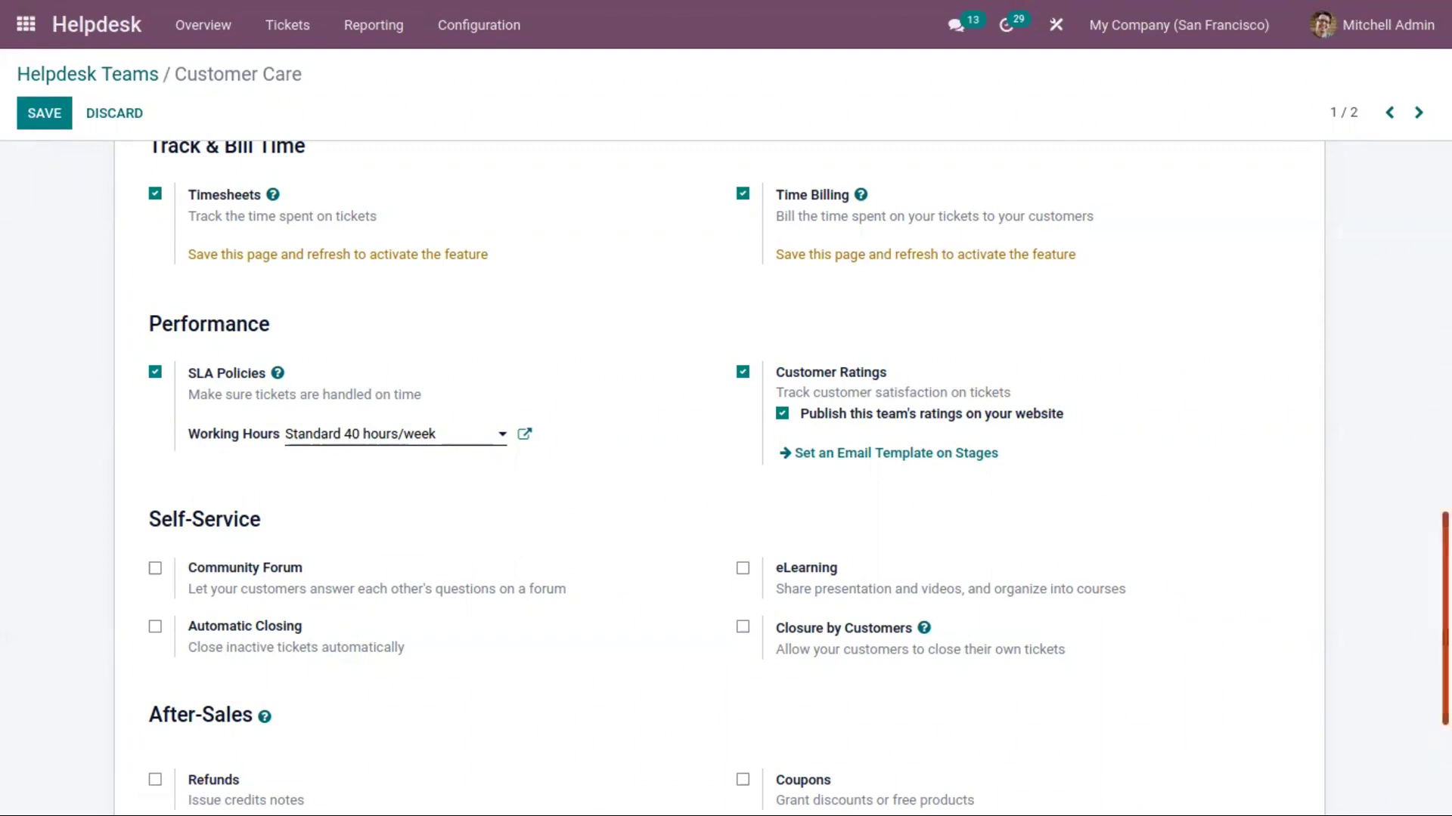
Enable the Community Forum and eLearning self-service options for the team
scroll(57, 624, "down", 3)
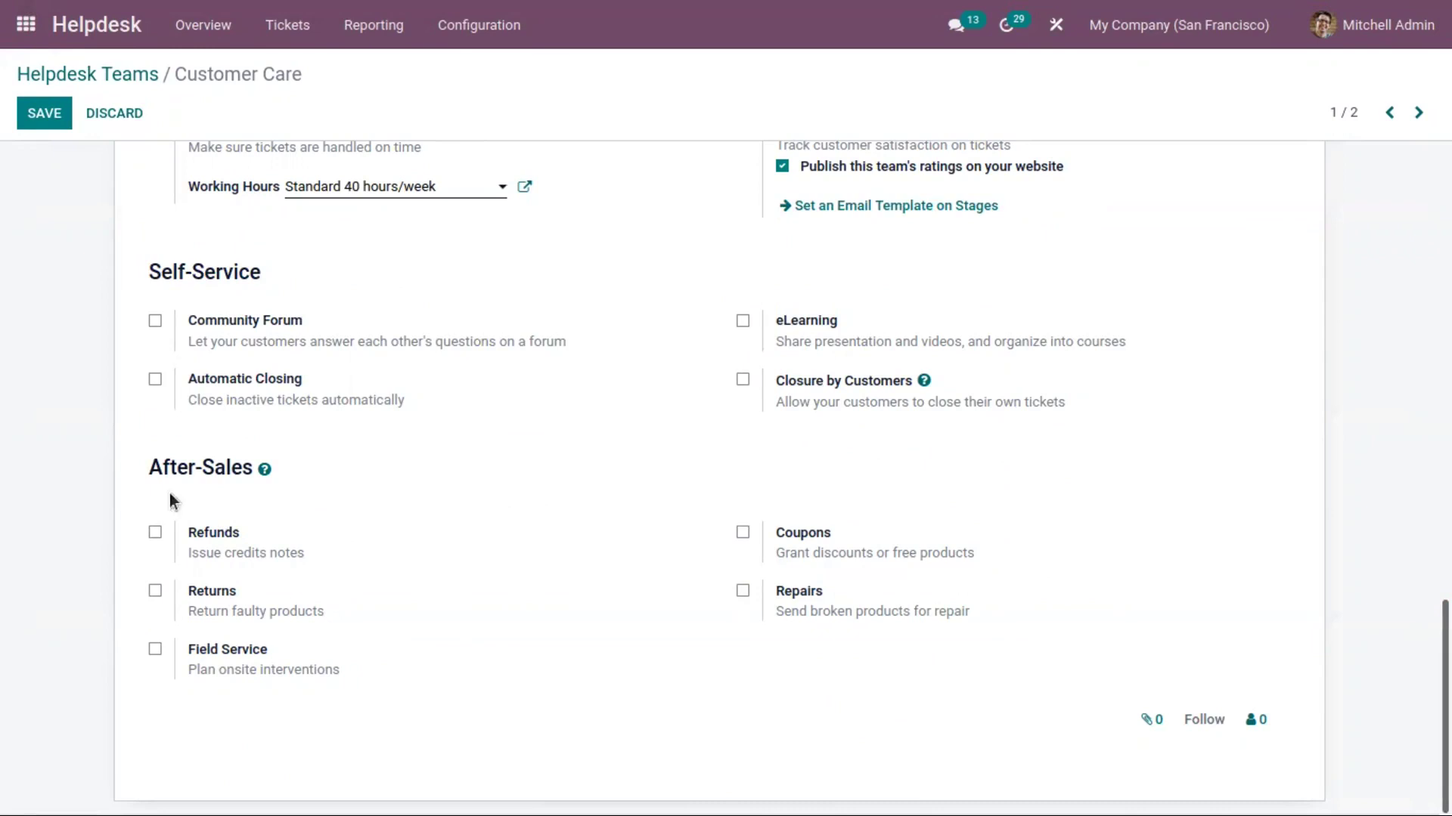
left_click(154, 321)
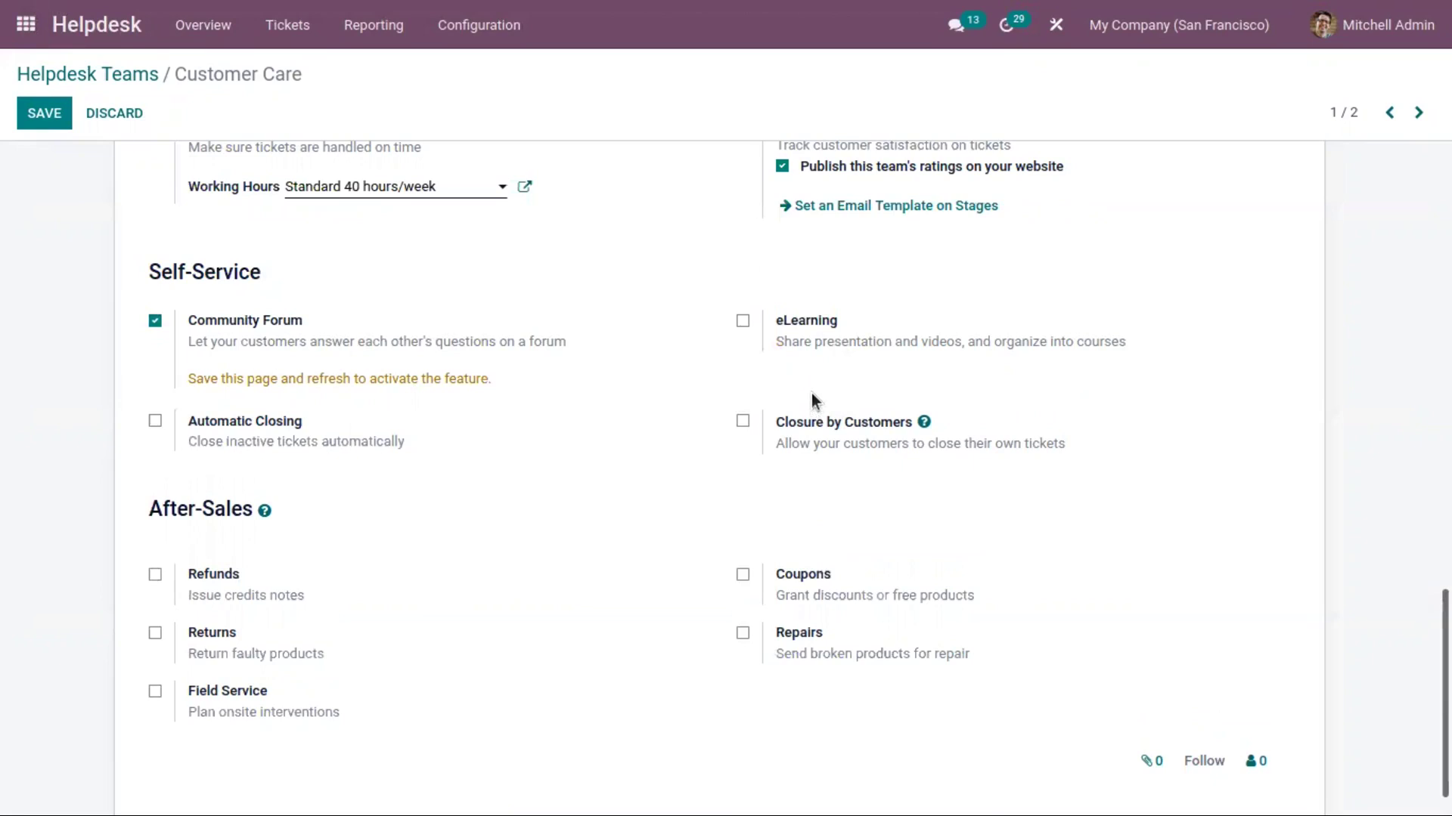
left_click(742, 321)
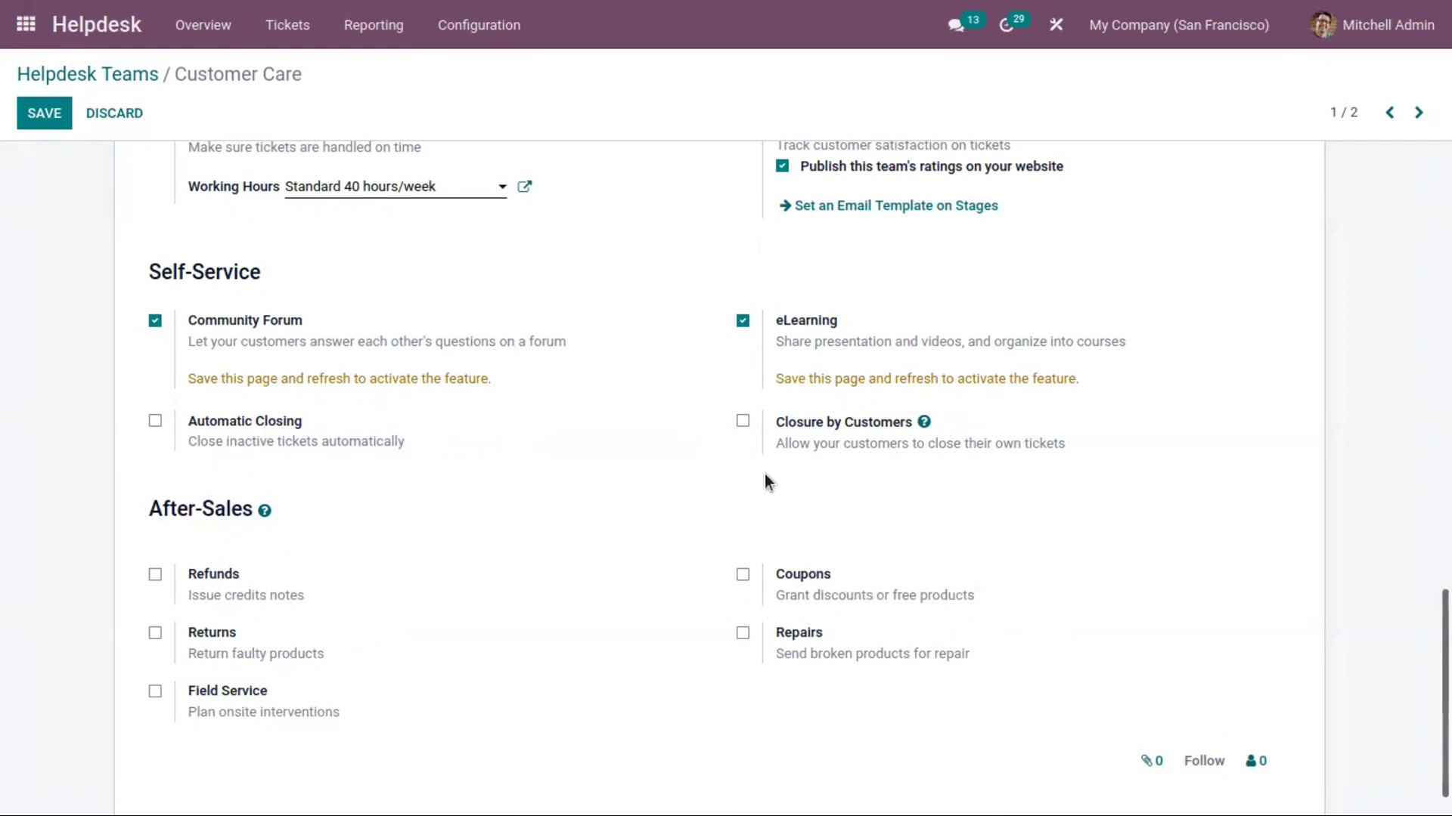
Enable Automatic Closing so that In Progress tickets move to the Solved stage after 7 days of inactivity
left_click(154, 422)
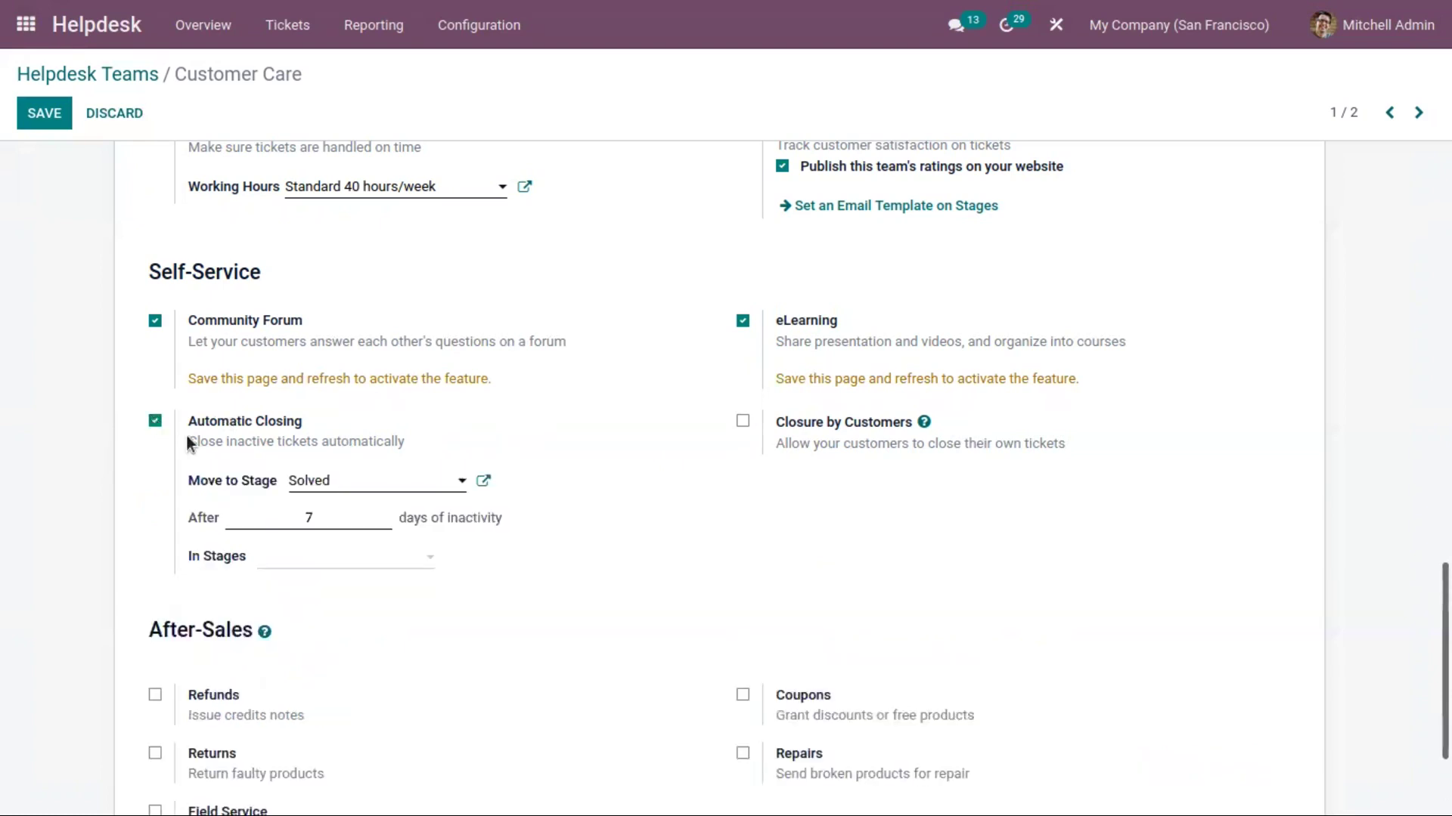
left_click(327, 484)
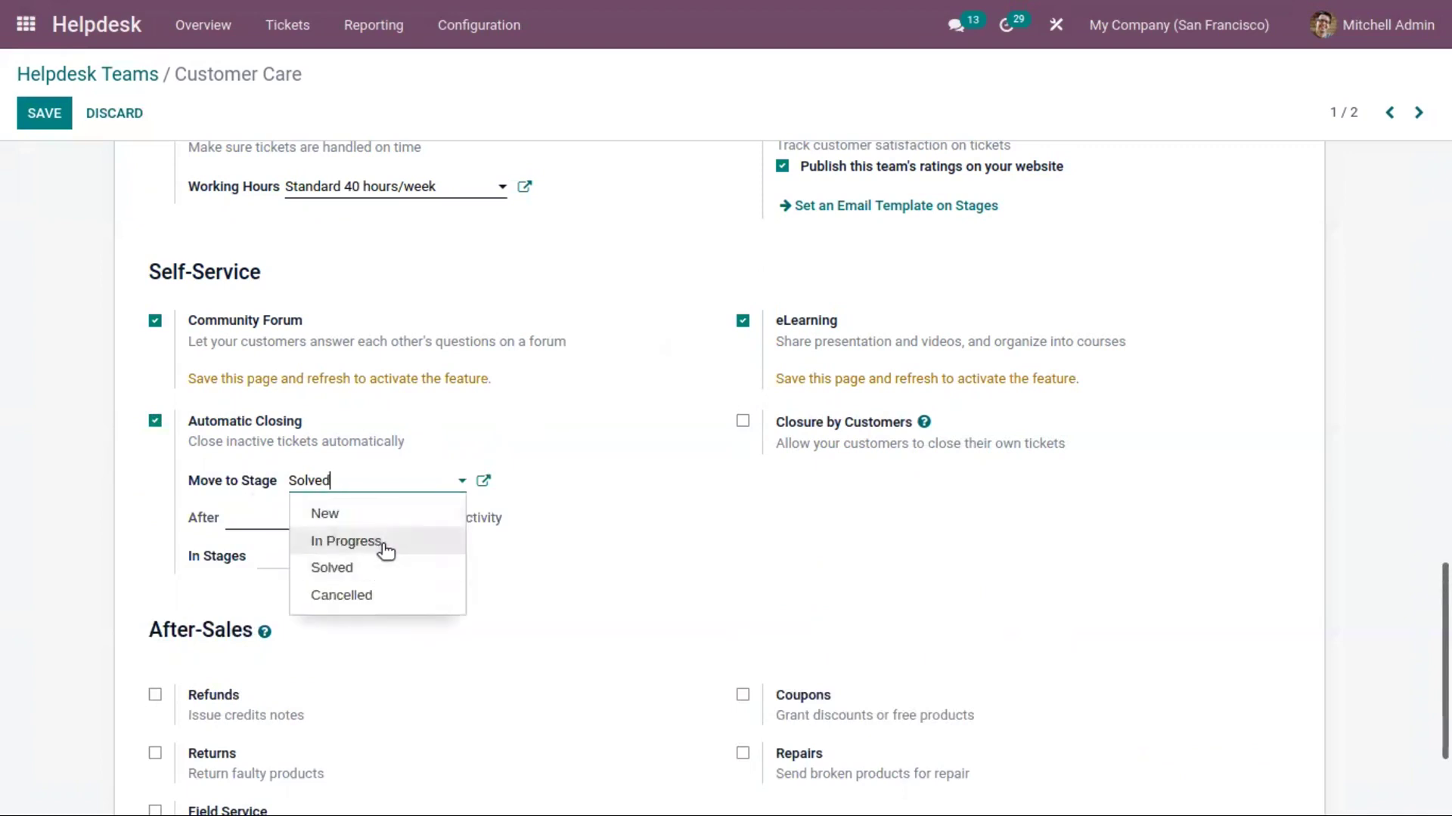
left_click(380, 570)
left_click(311, 518)
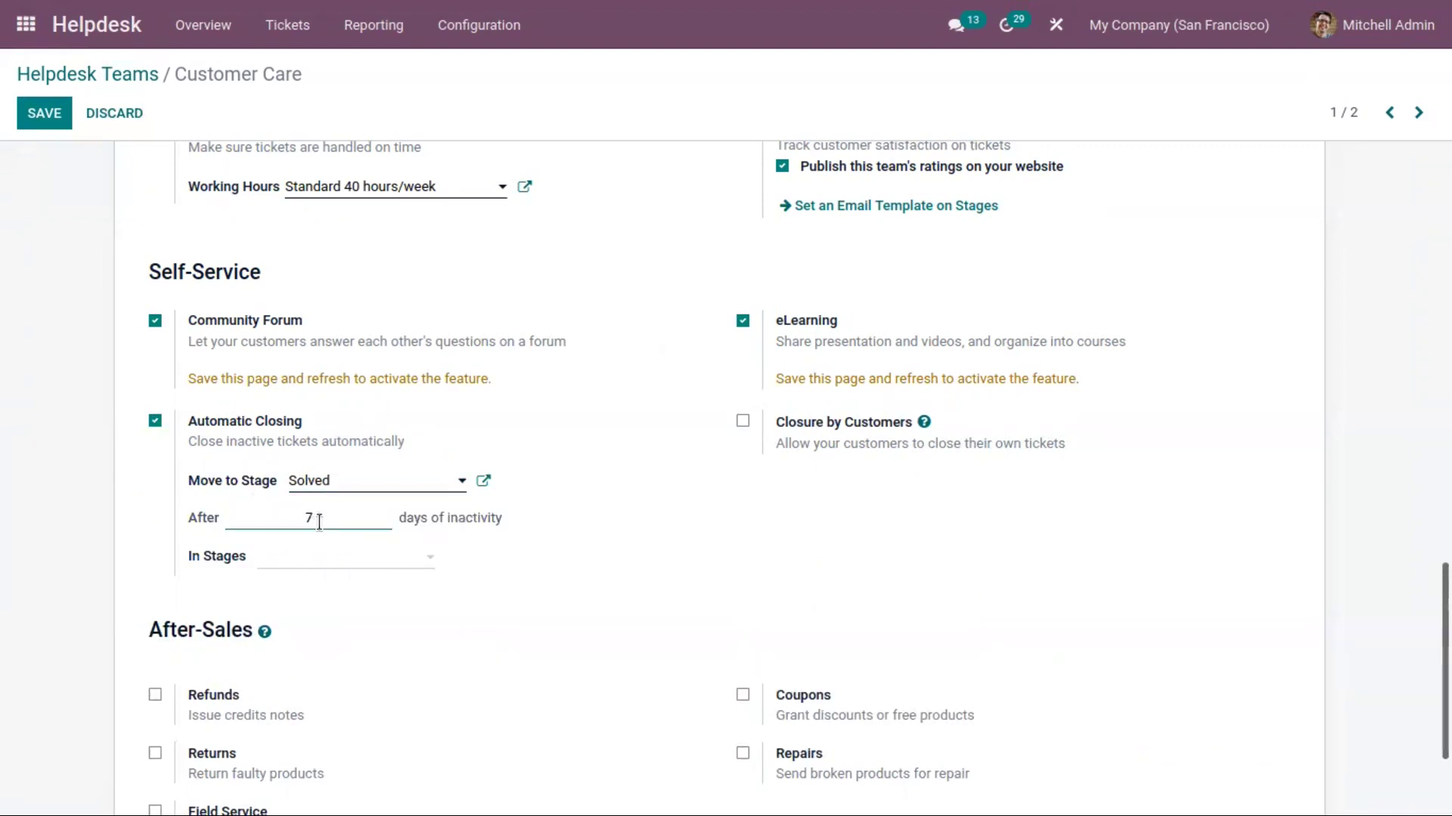
left_click(314, 567)
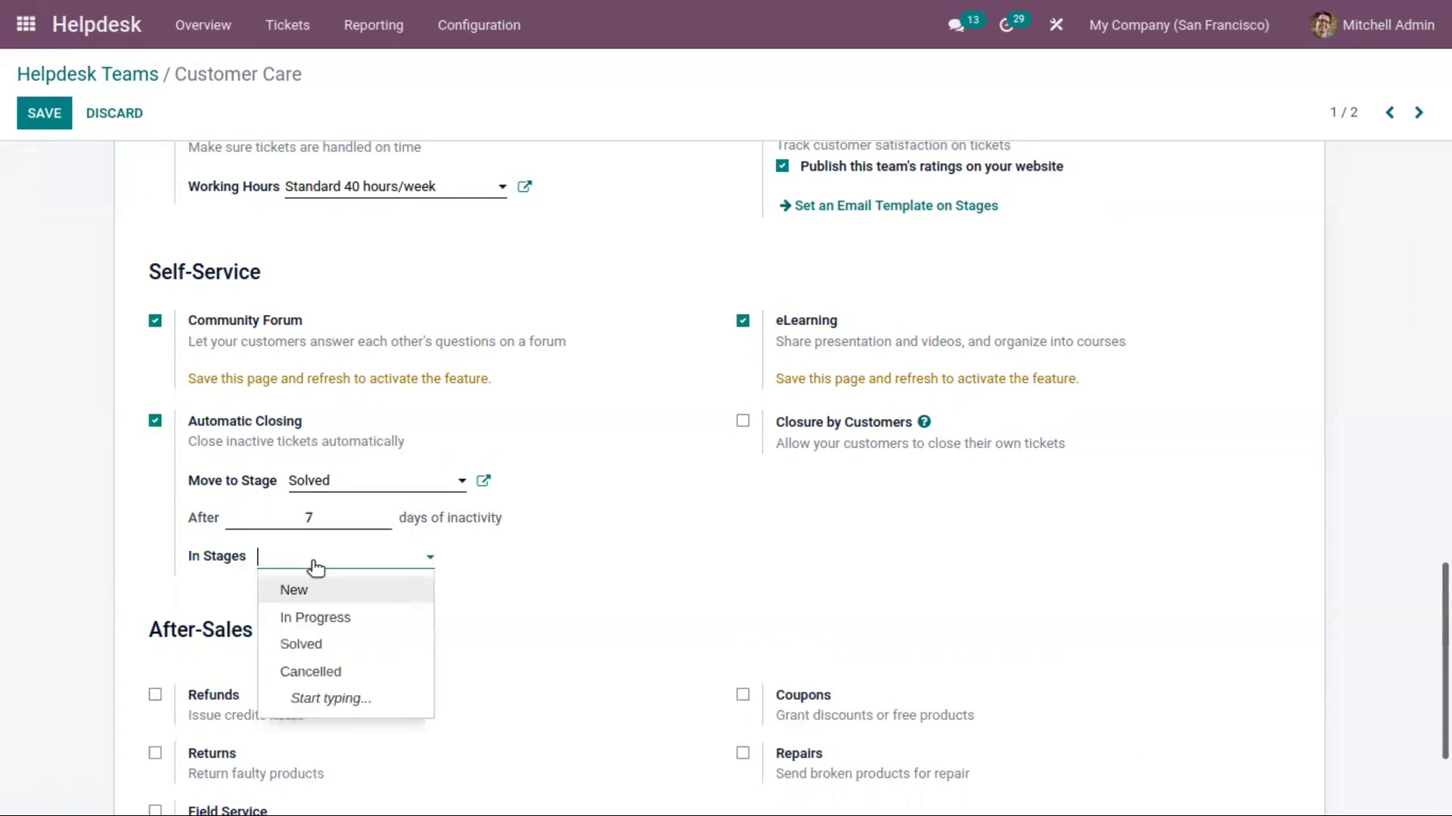
left_click(325, 619)
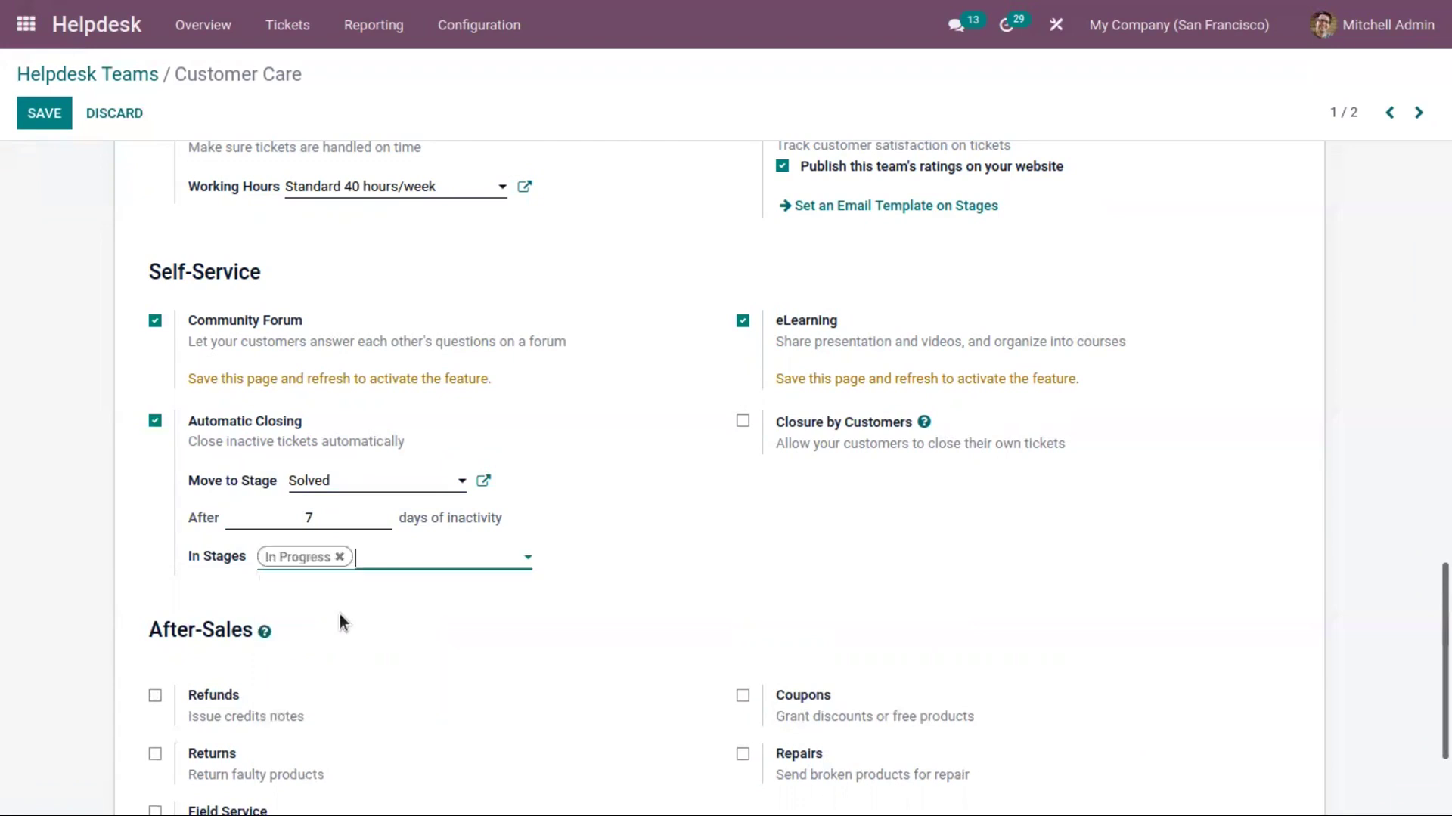
left_click(665, 511)
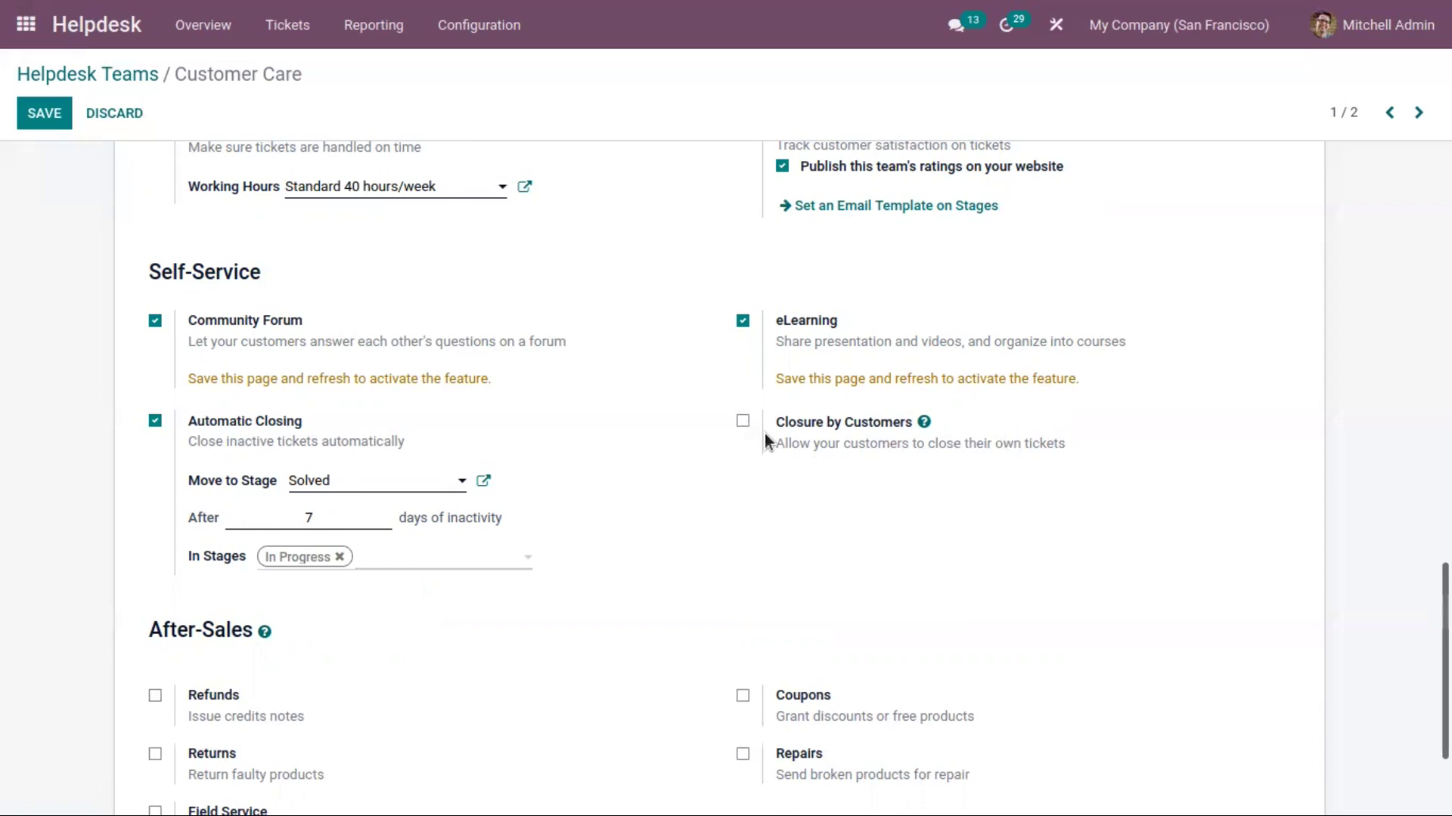
Enable Closure by Customers for the team, plus the Refunds and Returns after-sales options
left_click(738, 420)
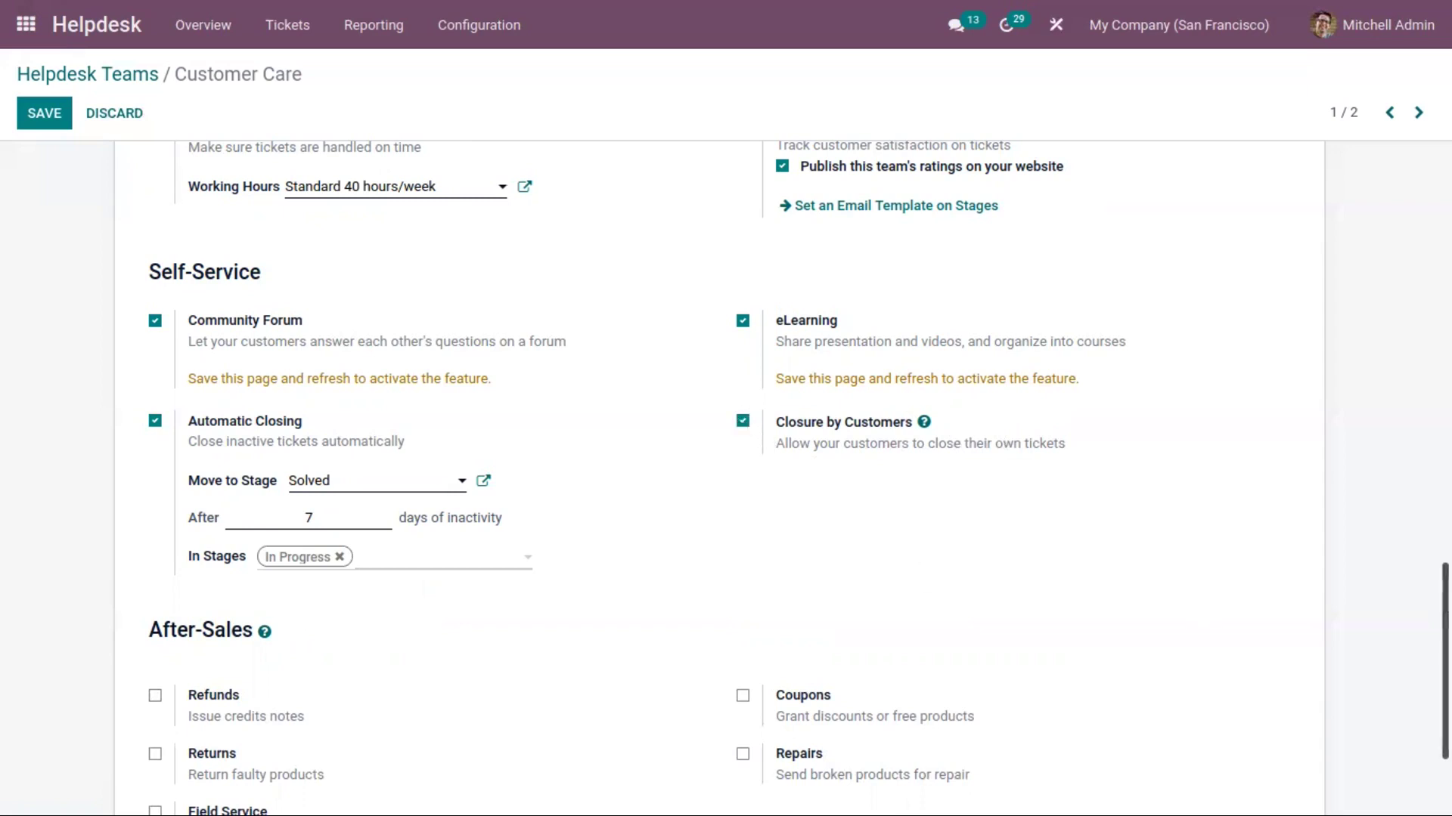
scroll(508, 558, "down", 2)
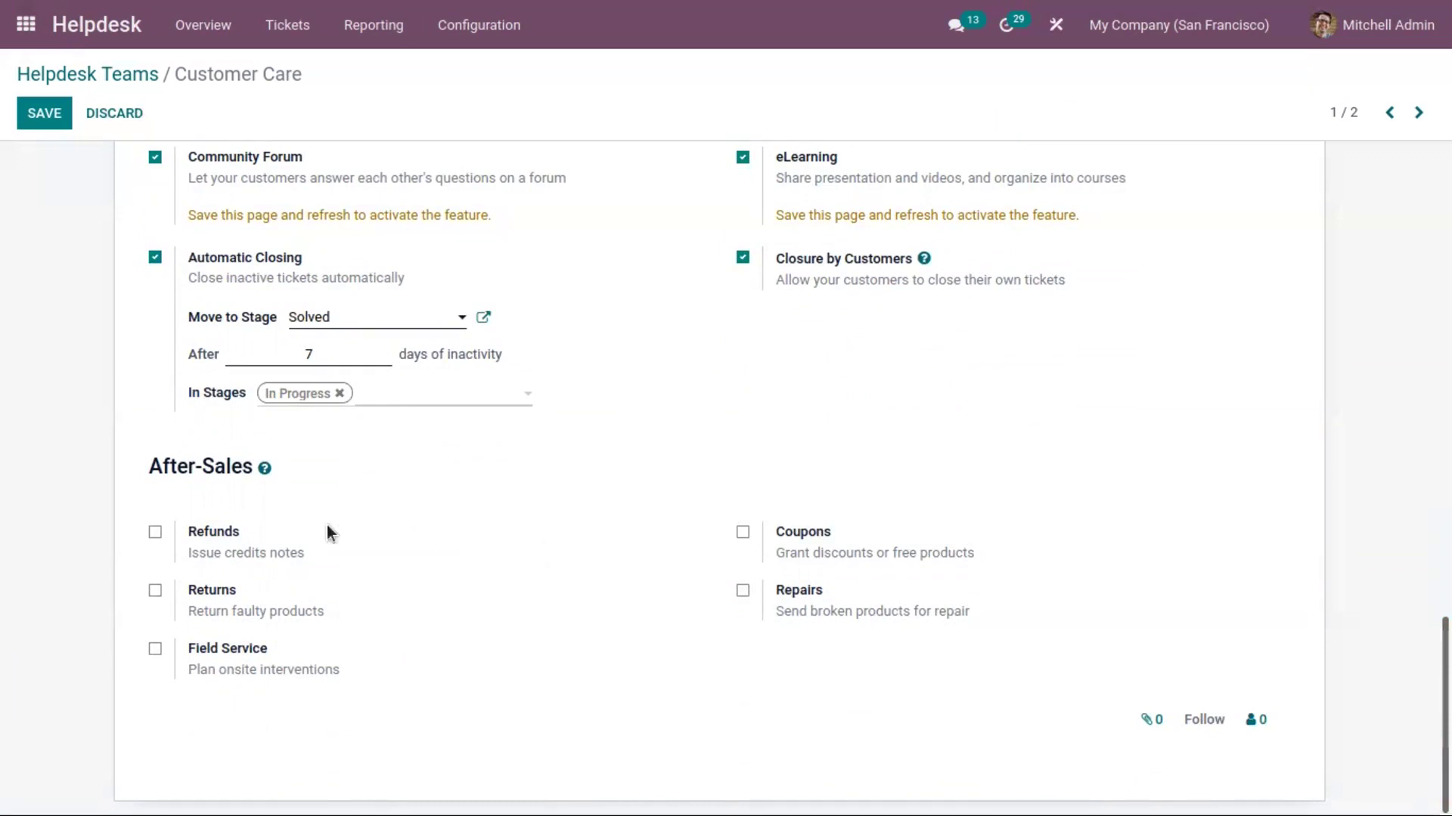
left_click(156, 529)
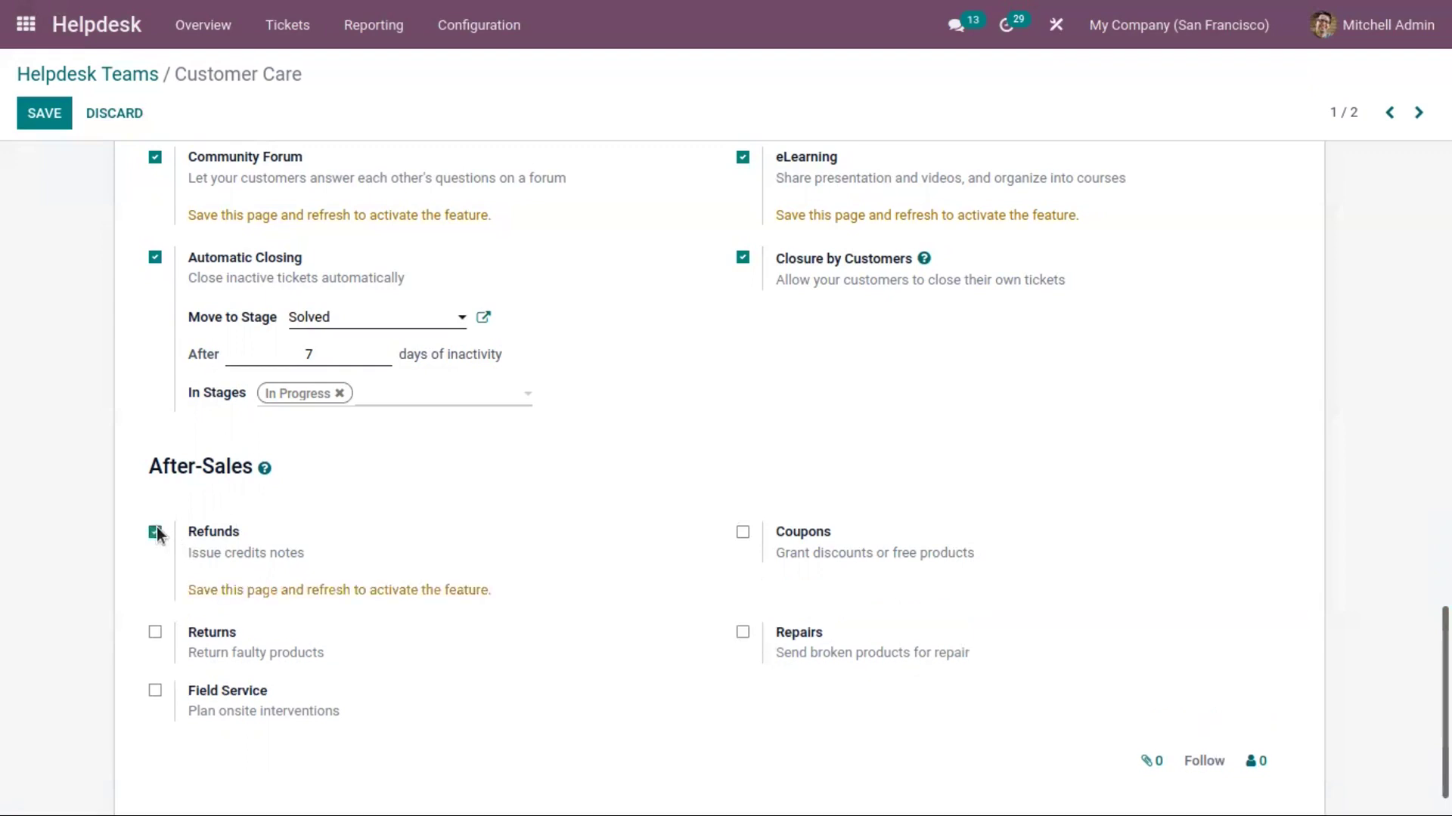
left_click(154, 632)
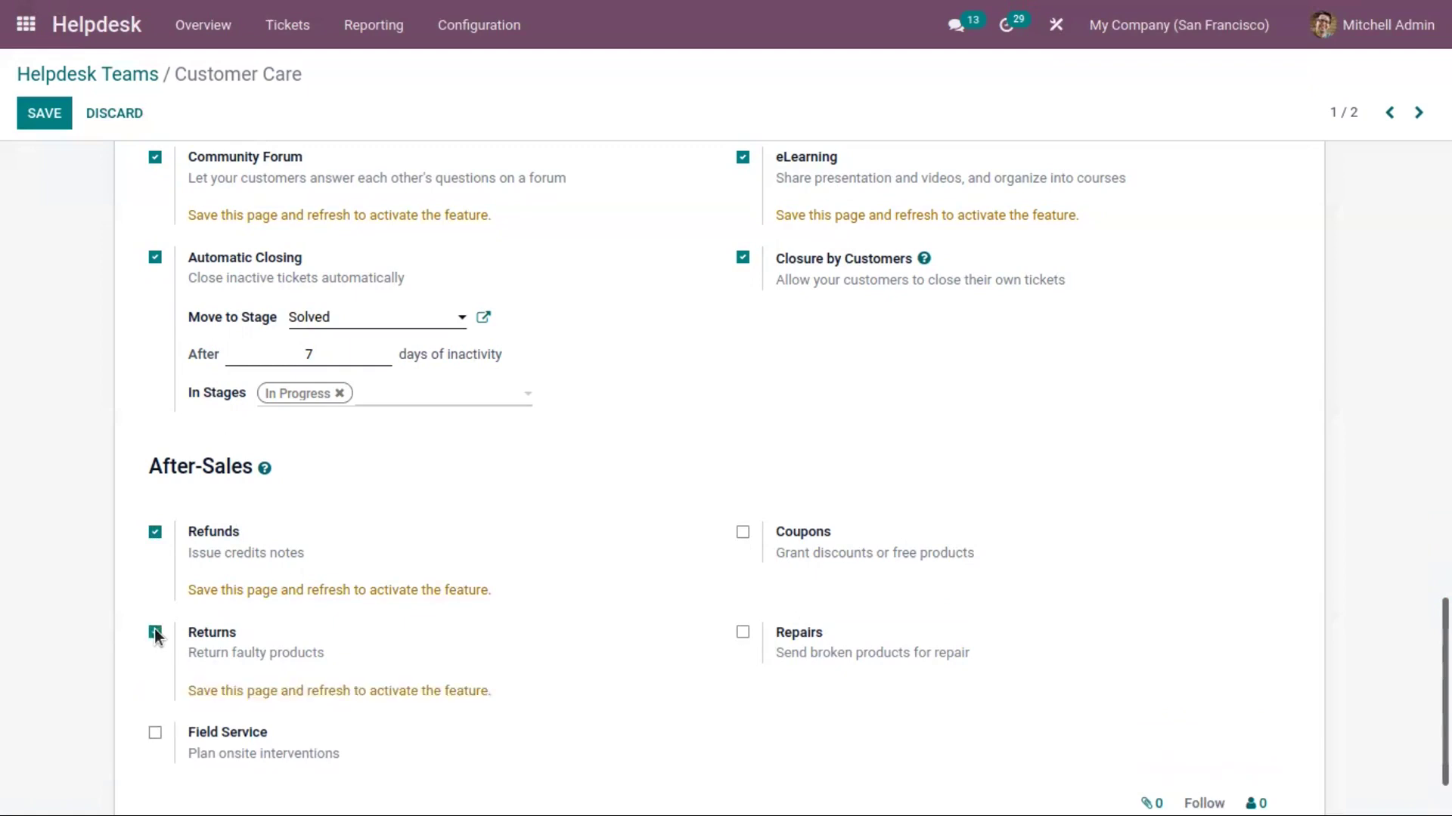
Enable the Coupons, Repairs and Field Service after-sales options and save the team's settings
left_click(743, 532)
scroll(813, 620, "down", 2)
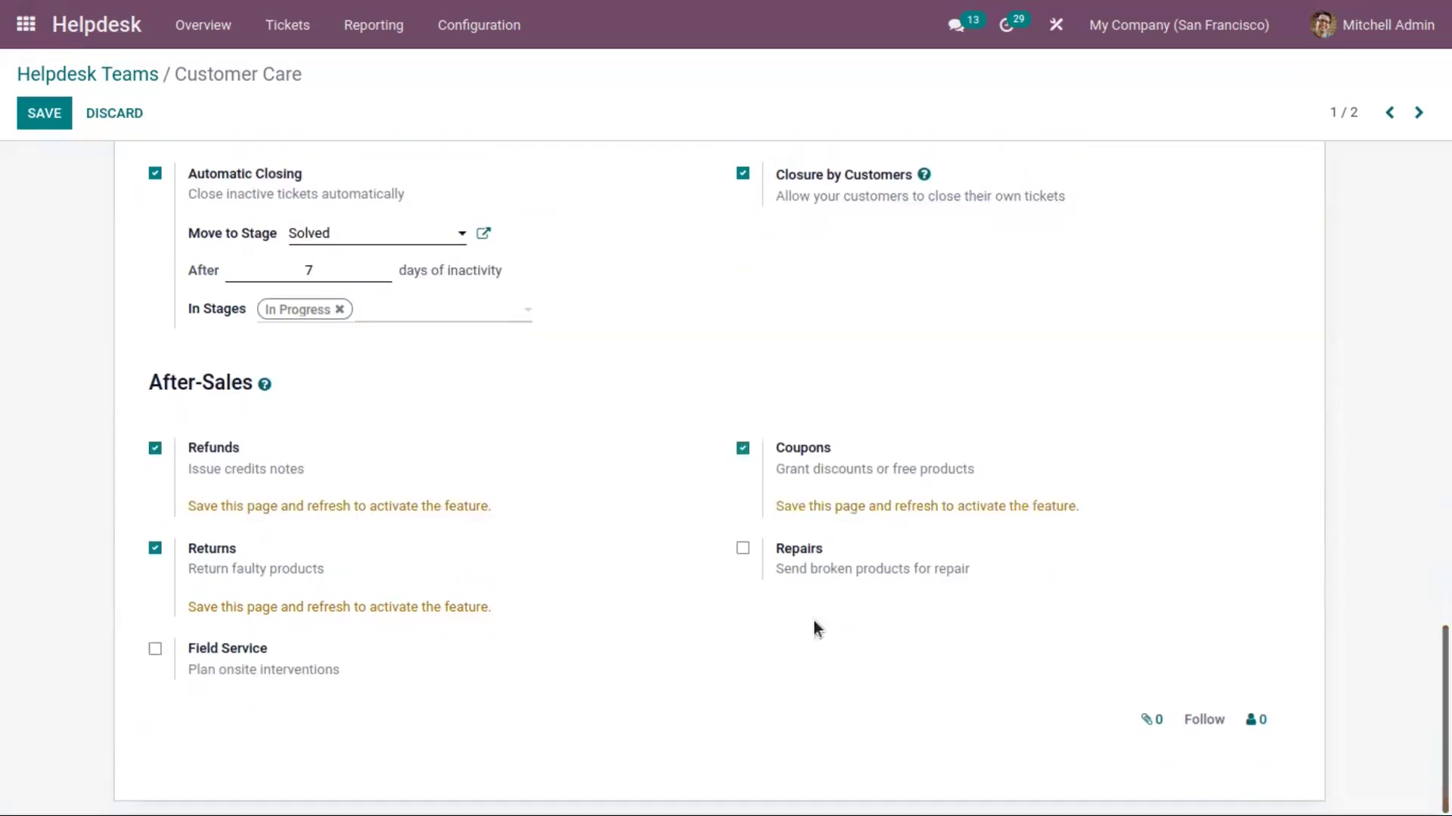
left_click(742, 549)
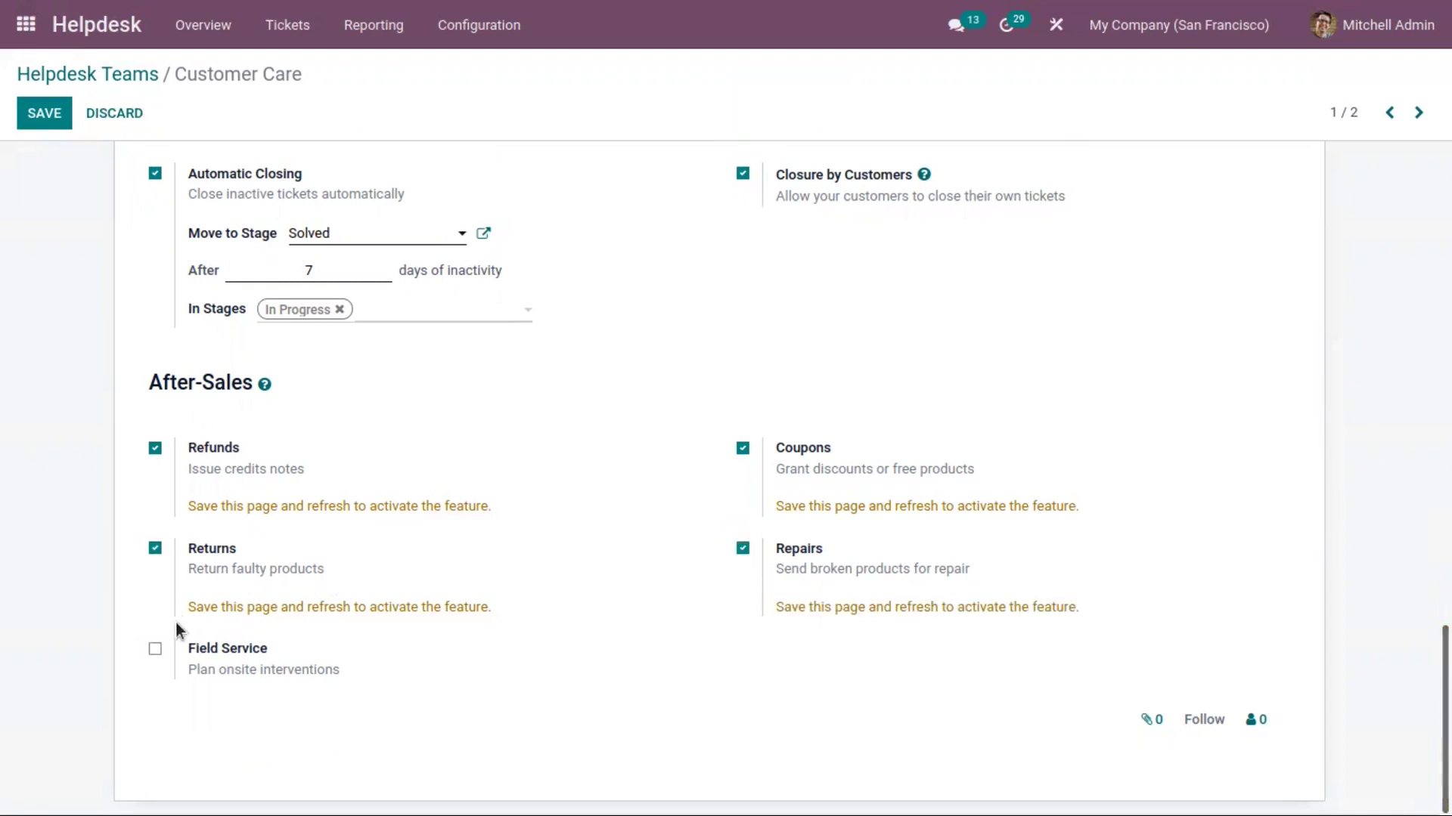
left_click(154, 651)
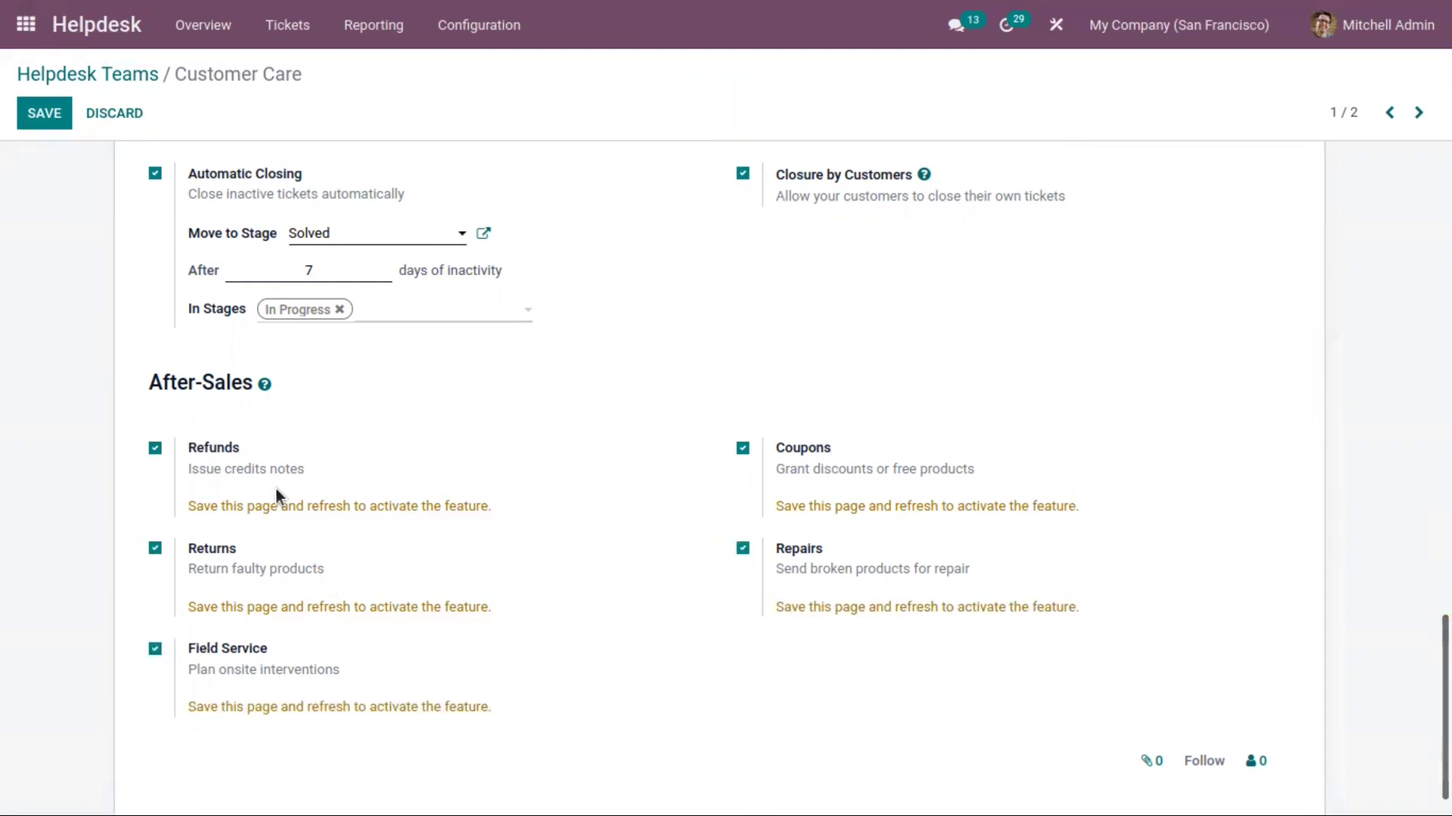
mouse_move(1447, 699)
left_mouse_down()
mouse_move(1446, 712)
mouse_move(1447, 682)
left_mouse_up()
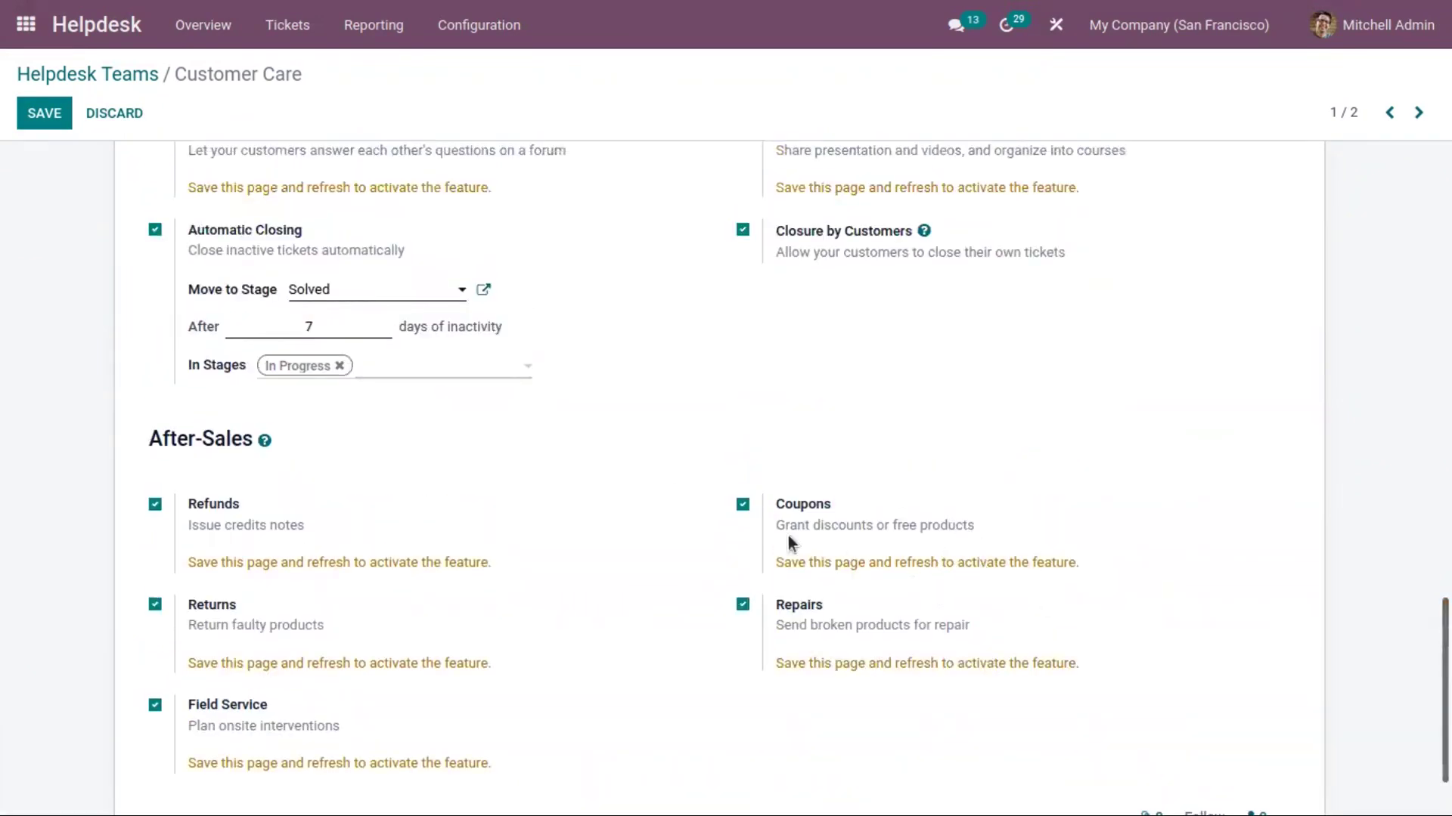
left_click(40, 109)
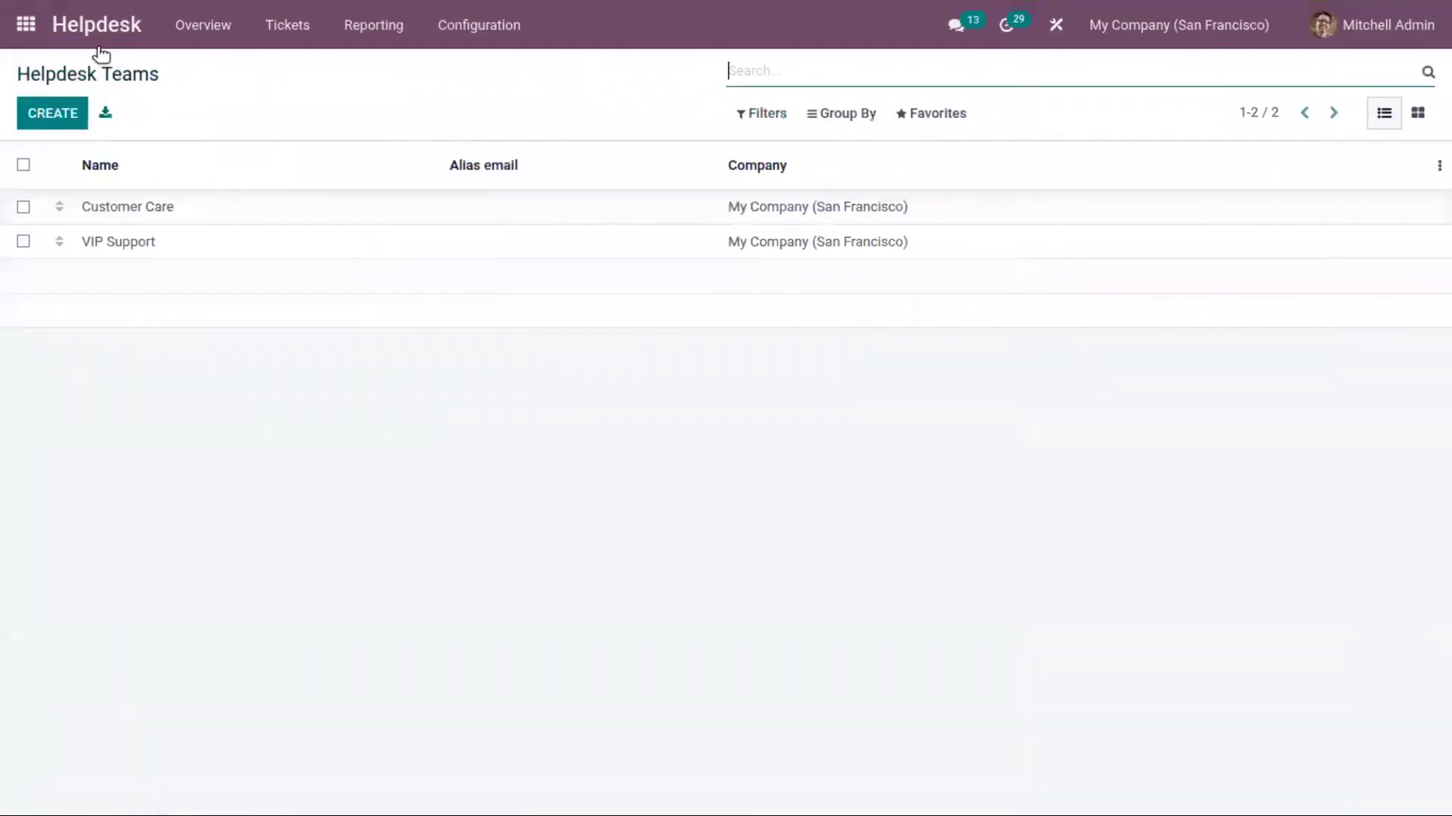
Open the SLA policies and review the criteria and target of the 2 days to start policy
left_click(478, 25)
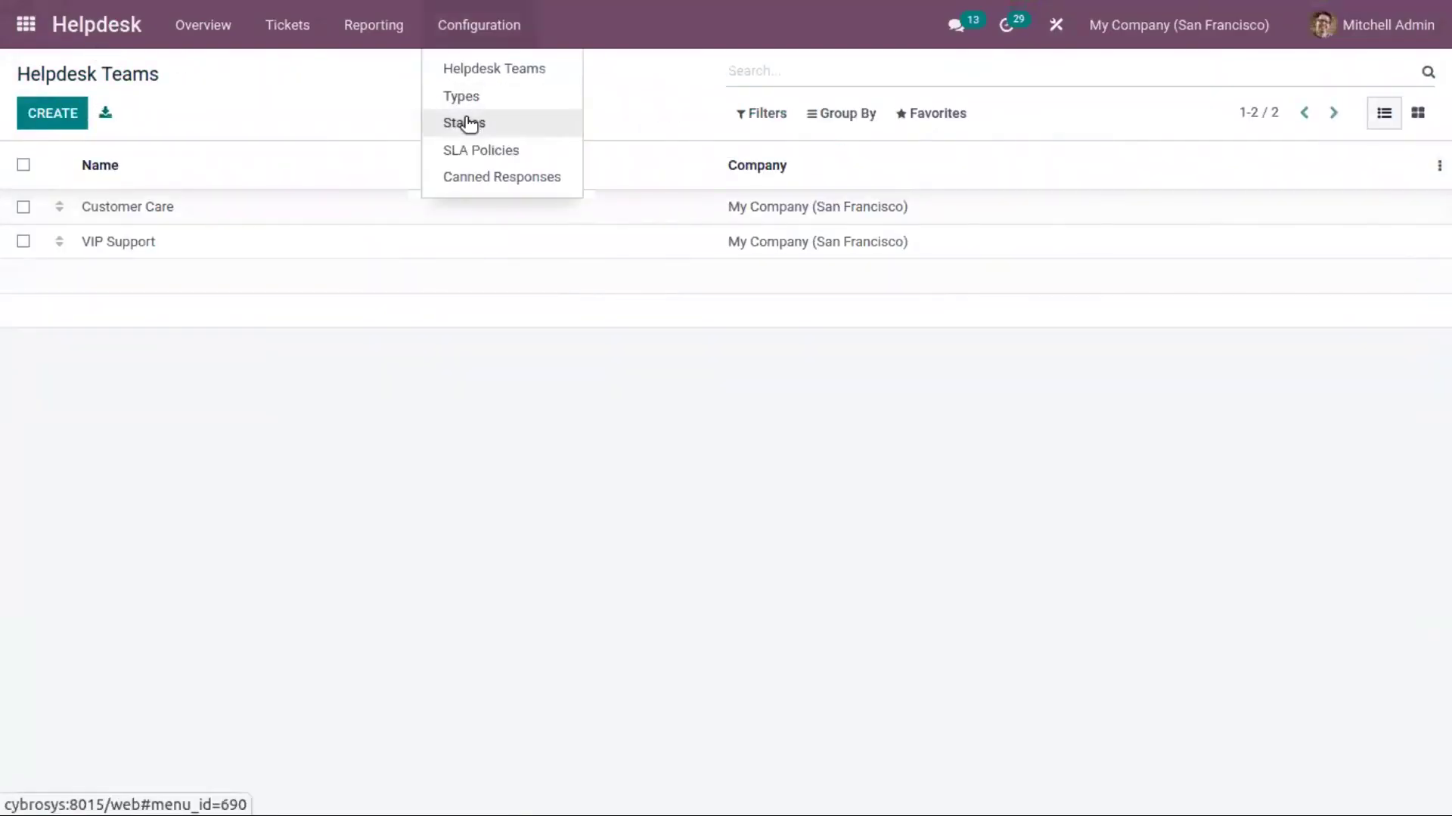
left_click(492, 150)
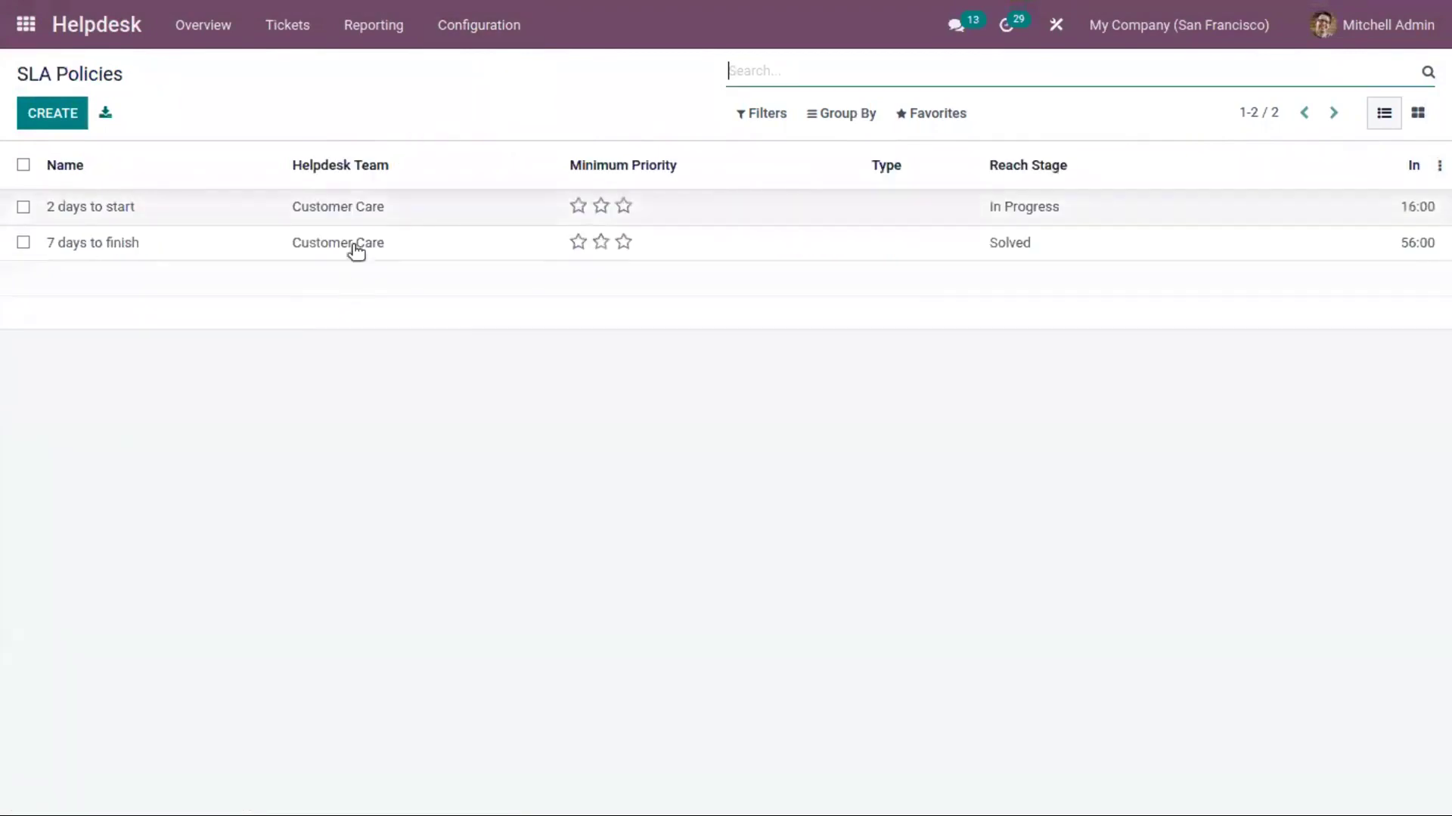
left_click(141, 209)
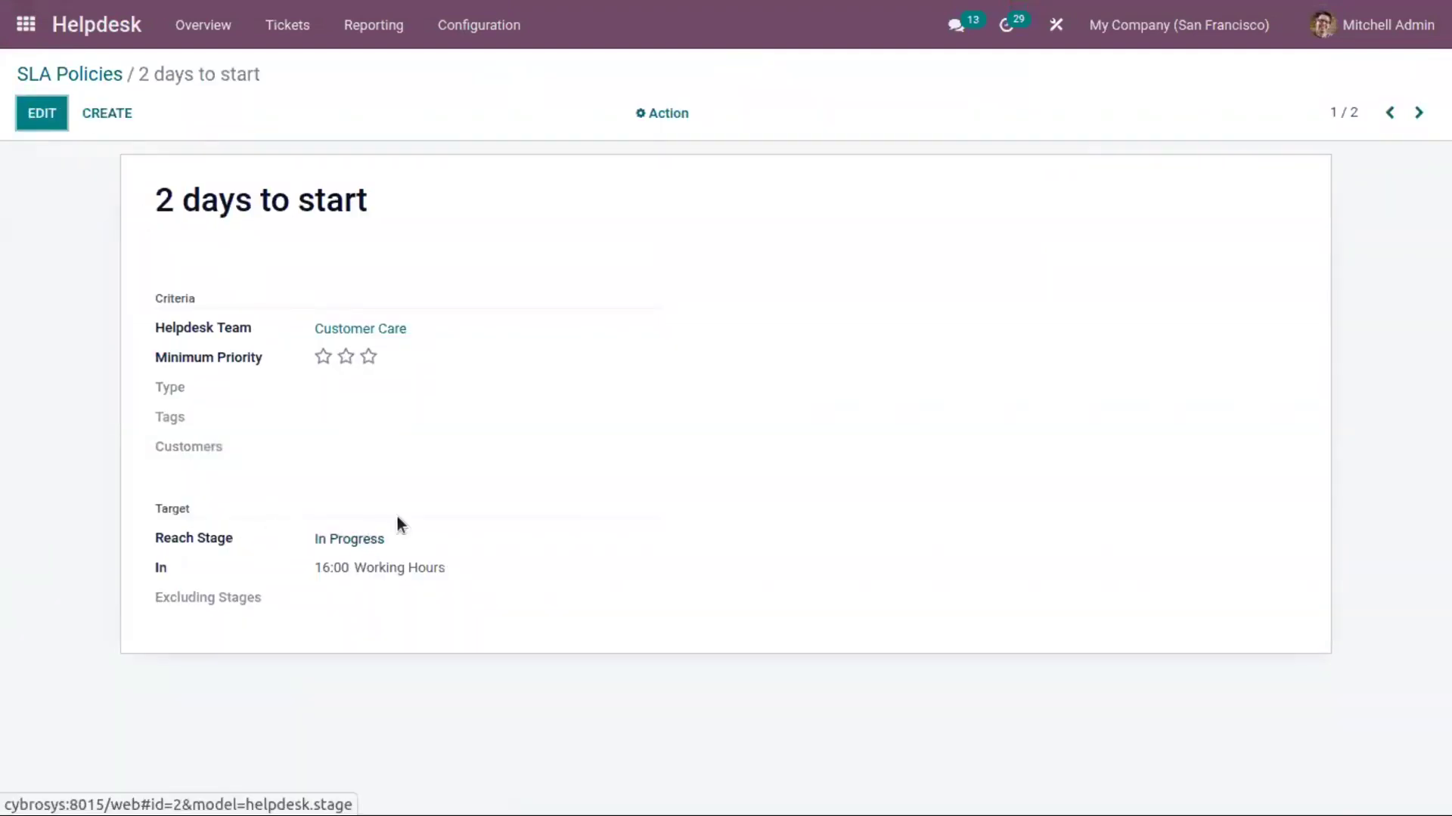
left_click(86, 79)
Open the 7 days to finish SLA policy for editing and set its ticket type to Question
left_click(144, 253)
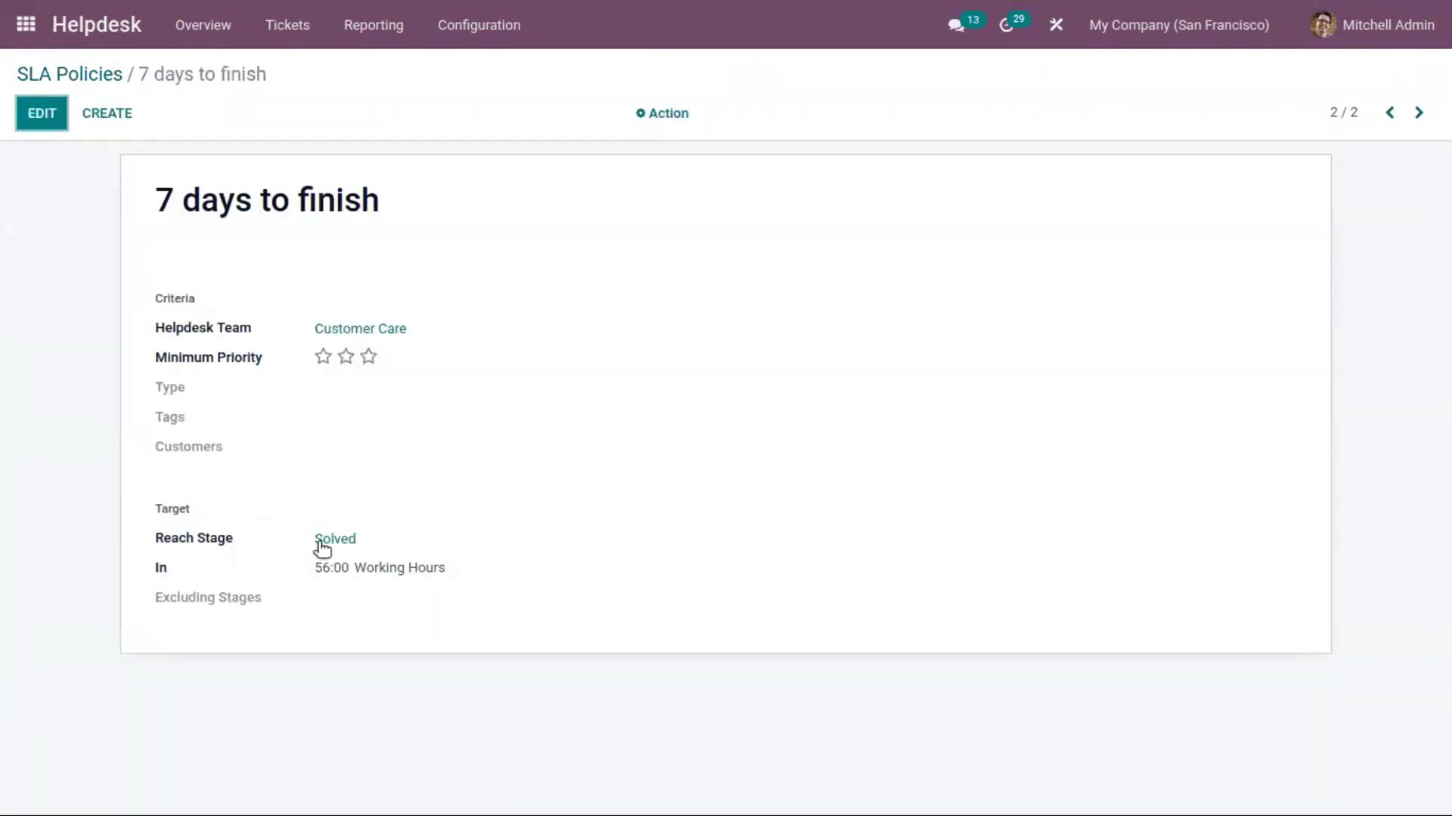
left_click(41, 114)
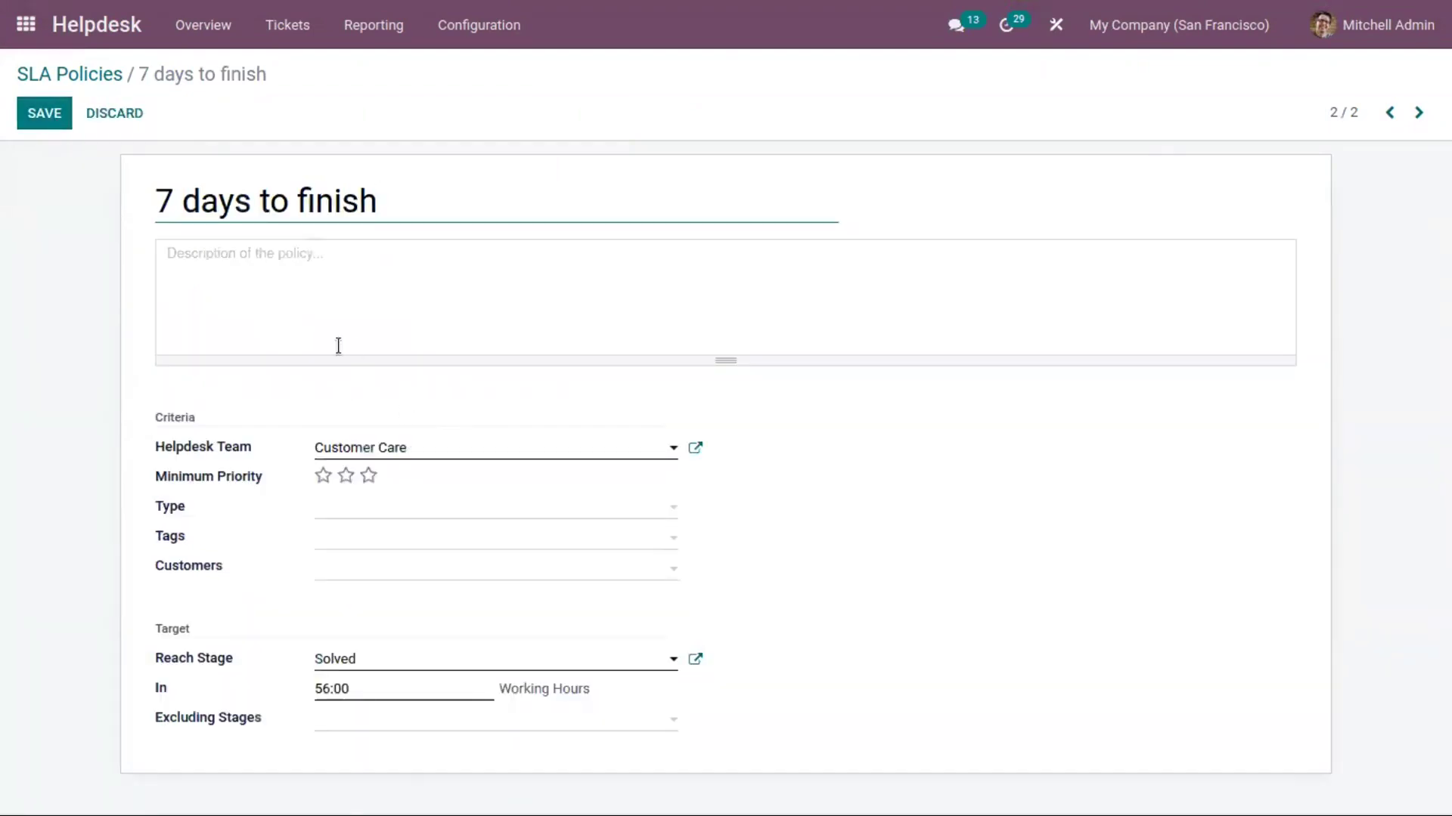
left_click(401, 447)
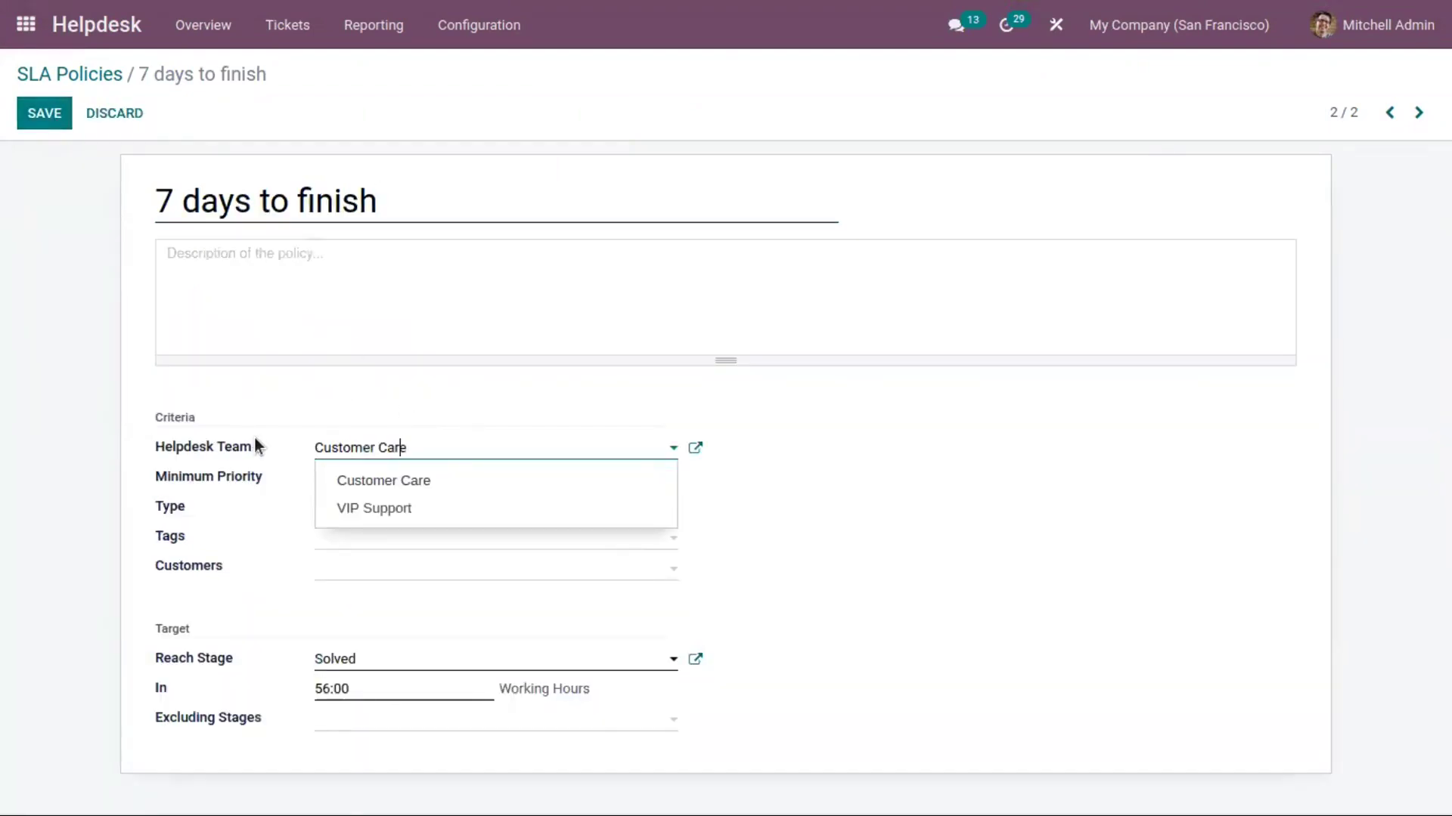
left_click(254, 439)
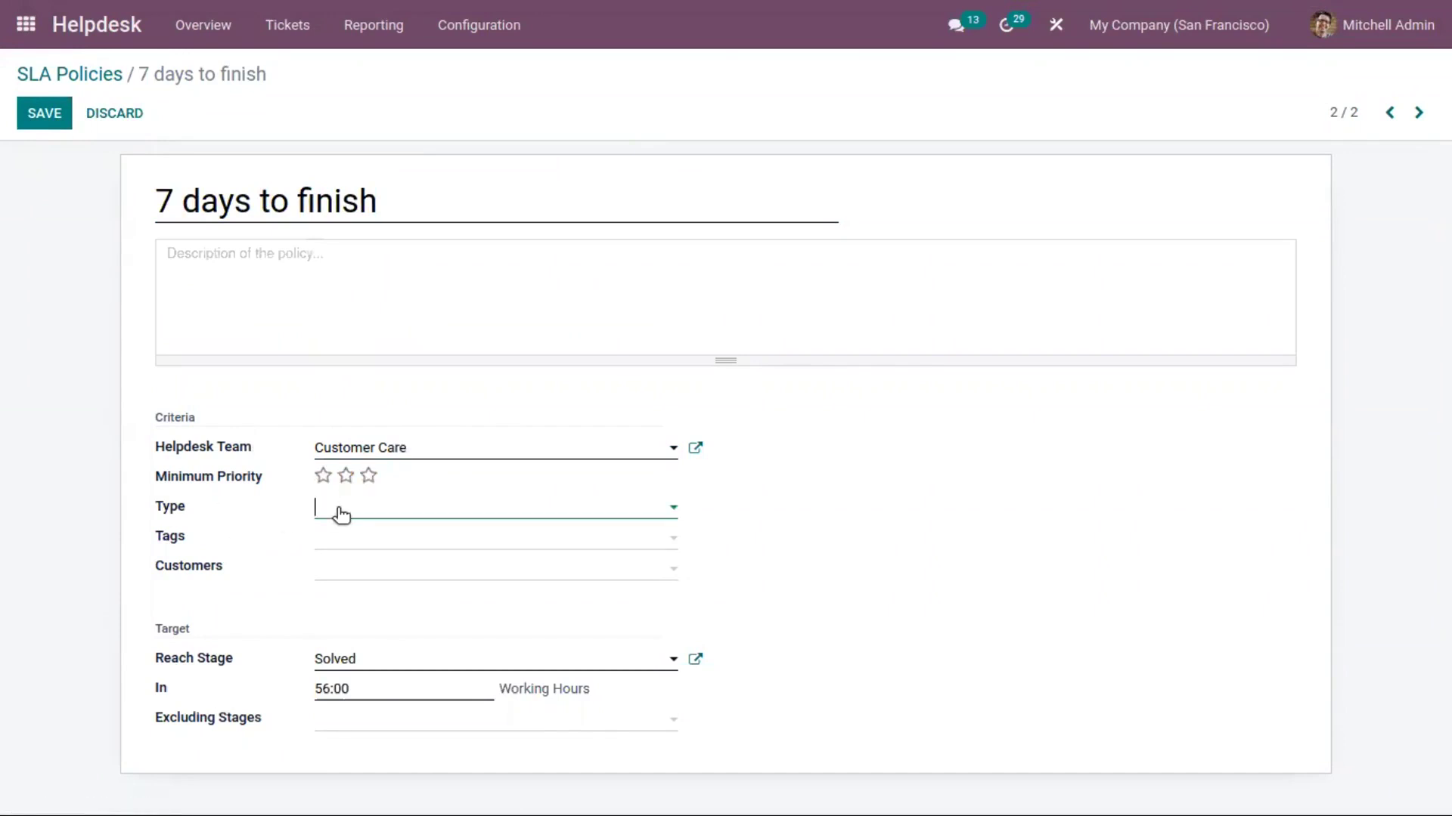
mouse_move(160, 508)
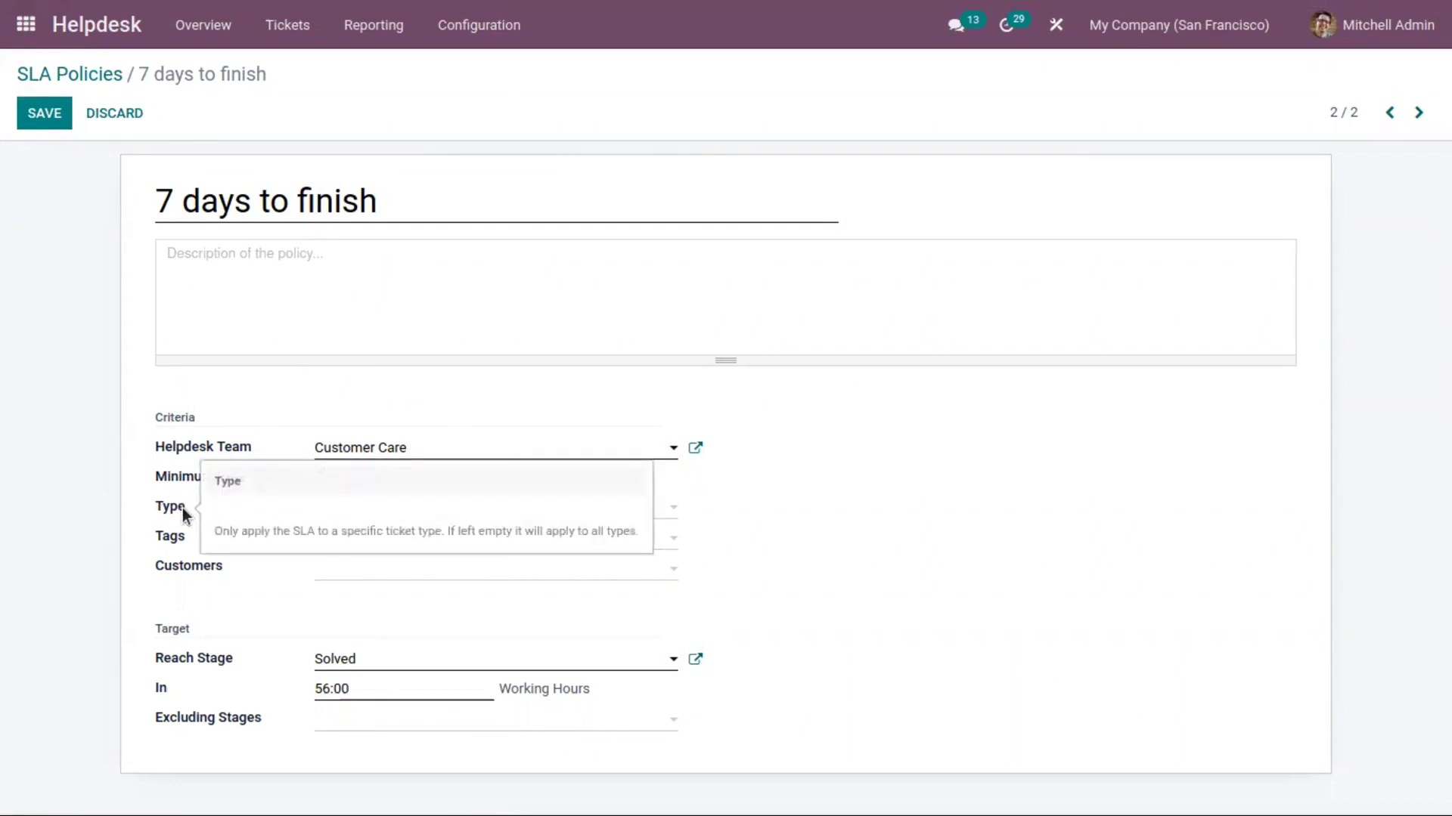
left_click(473, 507)
left_click(470, 543)
Add the Repair and Service tags to the SLA policy's criteria
left_click(343, 539)
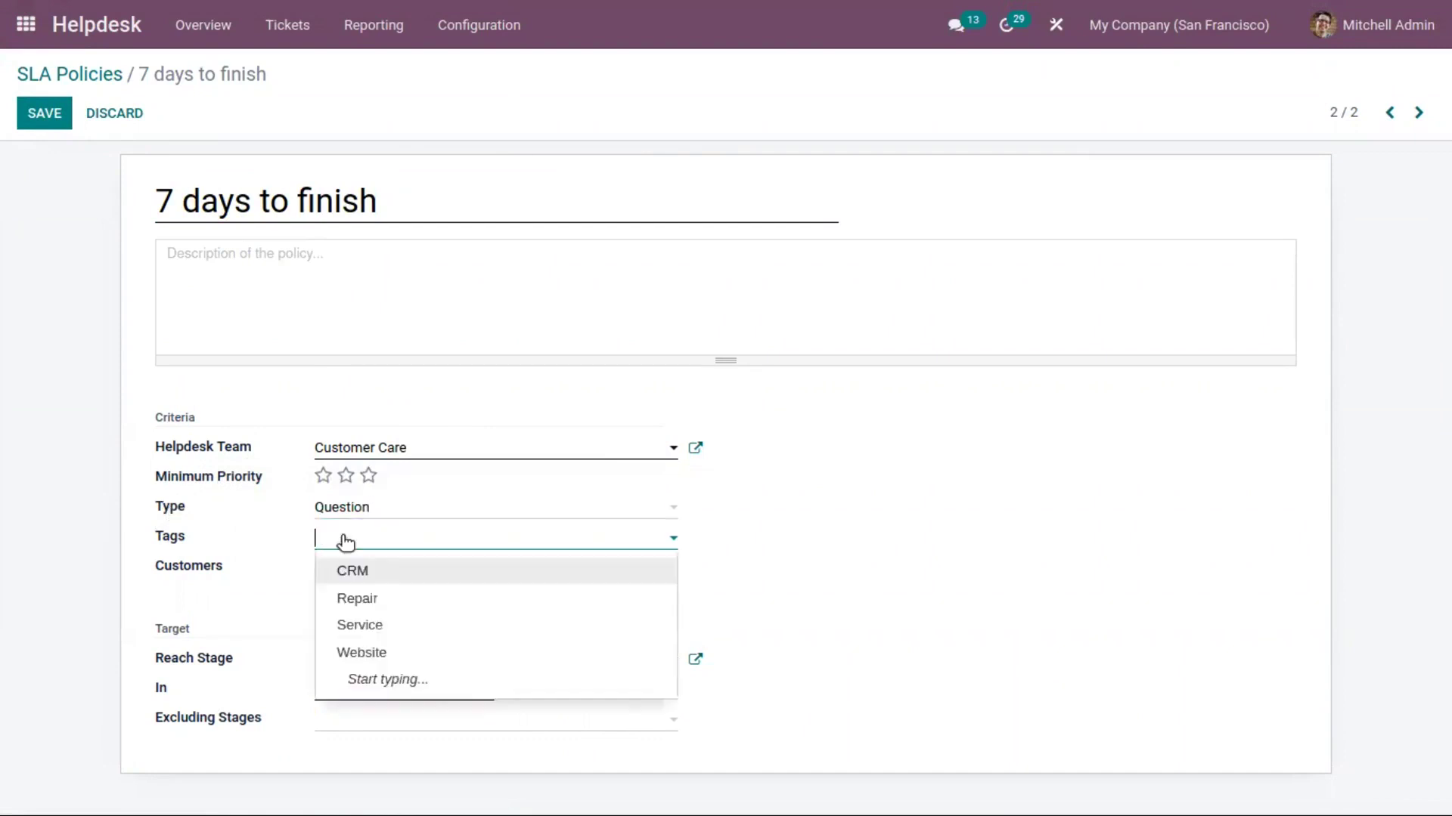
left_click(382, 598)
left_click(402, 544)
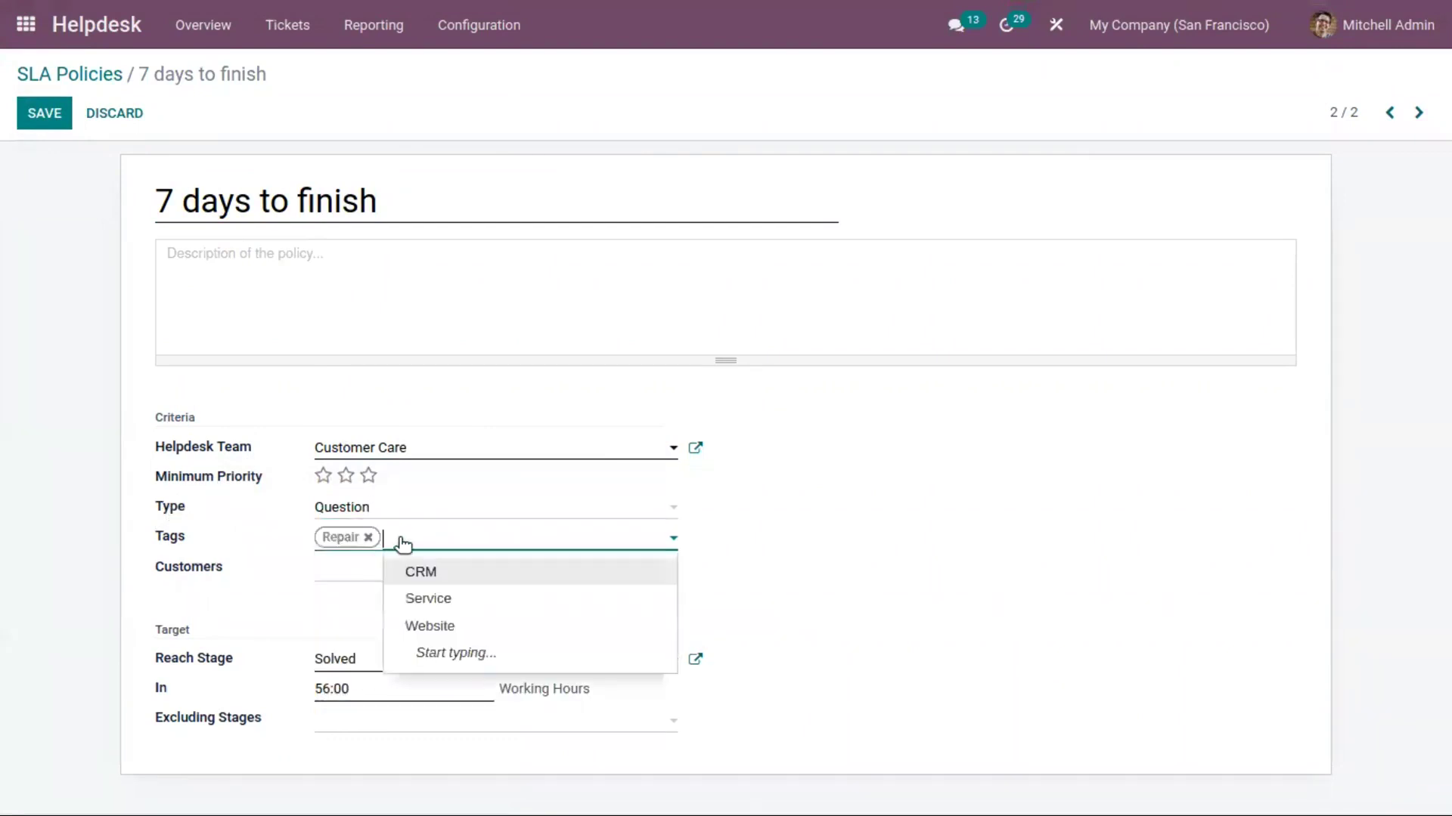
left_click(476, 601)
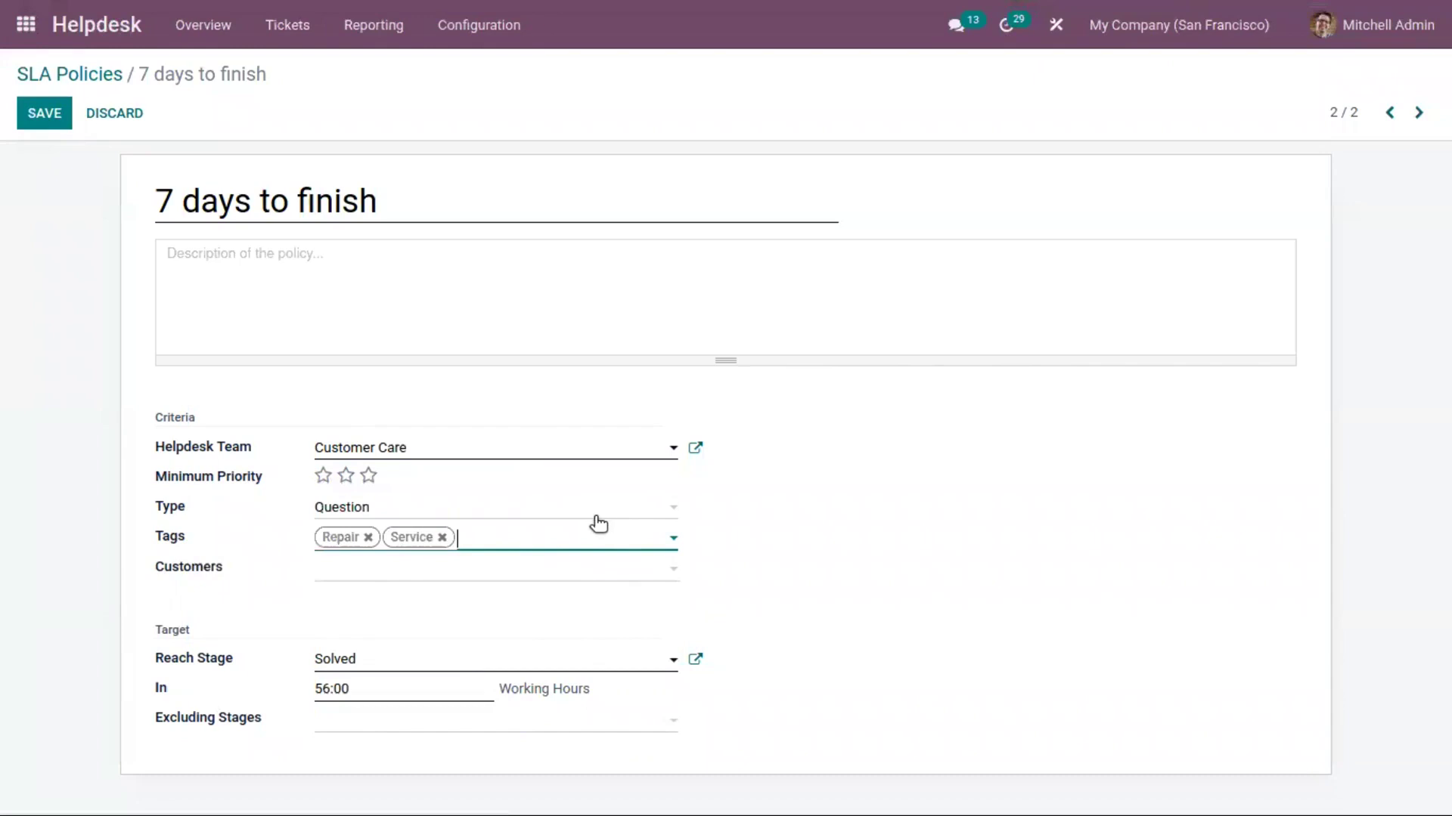
Add Deco Addict to the policy's customers and remove it again
left_click(381, 573)
left_click(447, 336)
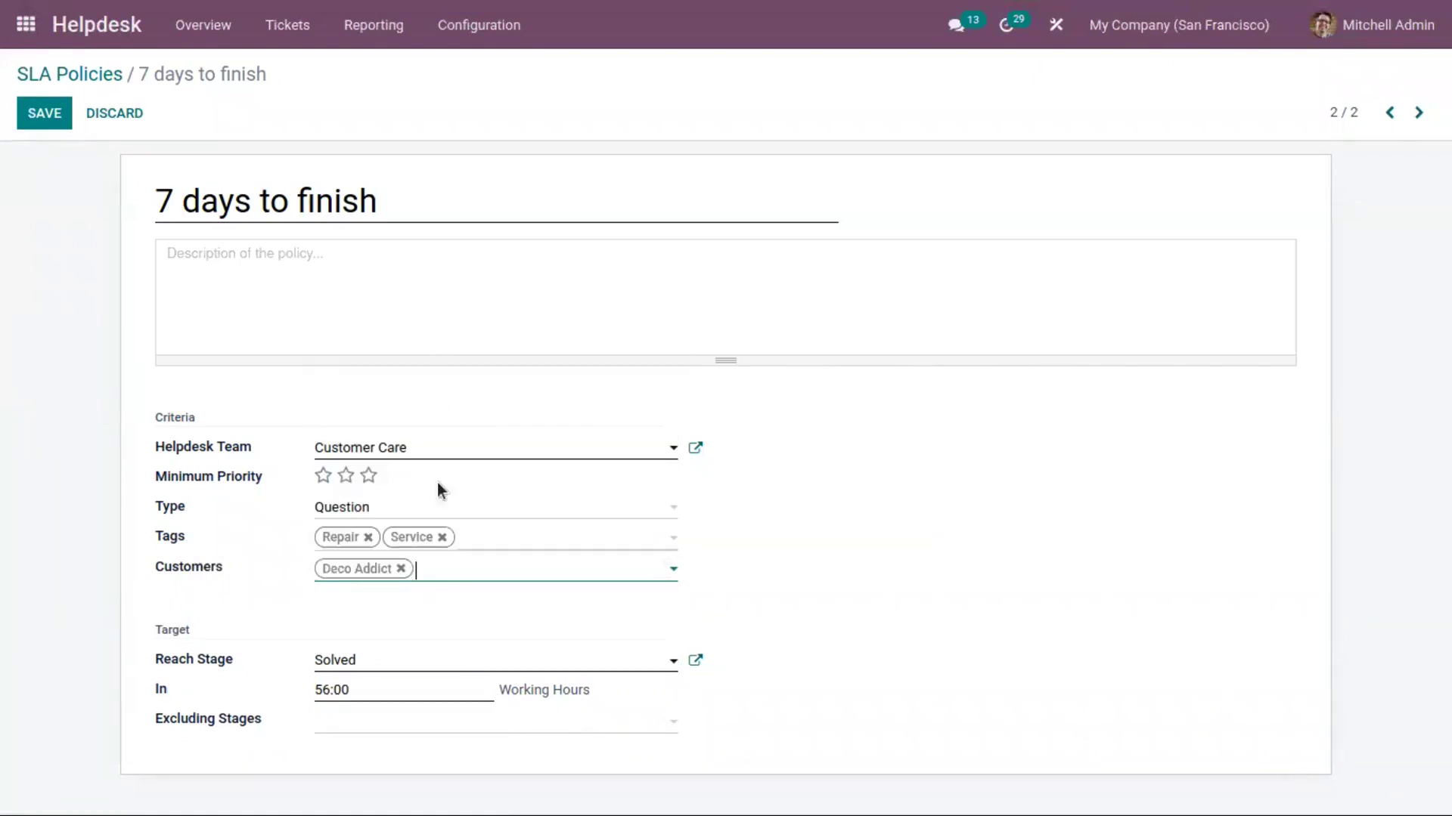
left_click(398, 569)
left_click(257, 582)
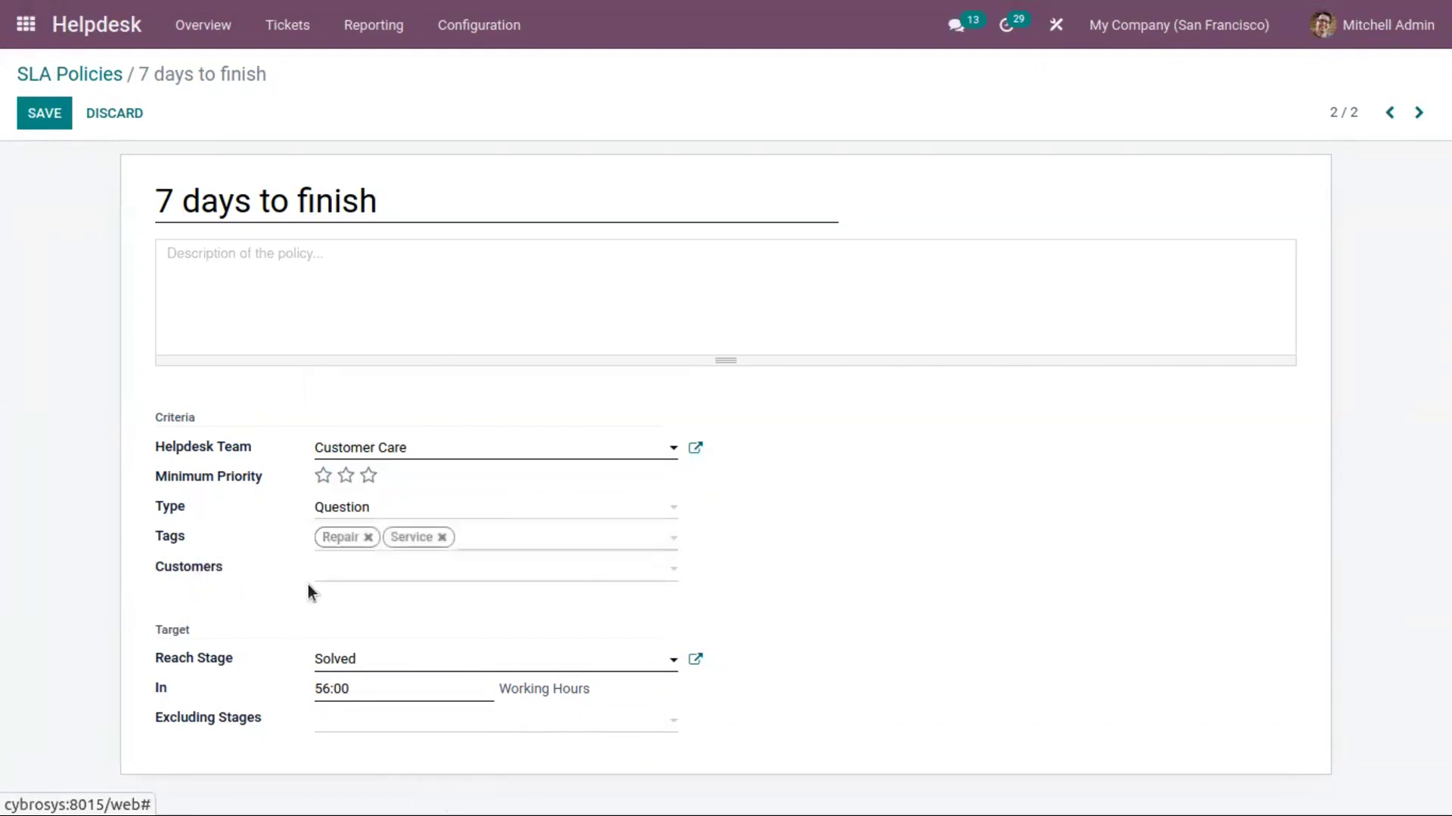
mouse_move(206, 565)
Save the 7 days to finish policy and return to the SLA policies list
left_click(35, 125)
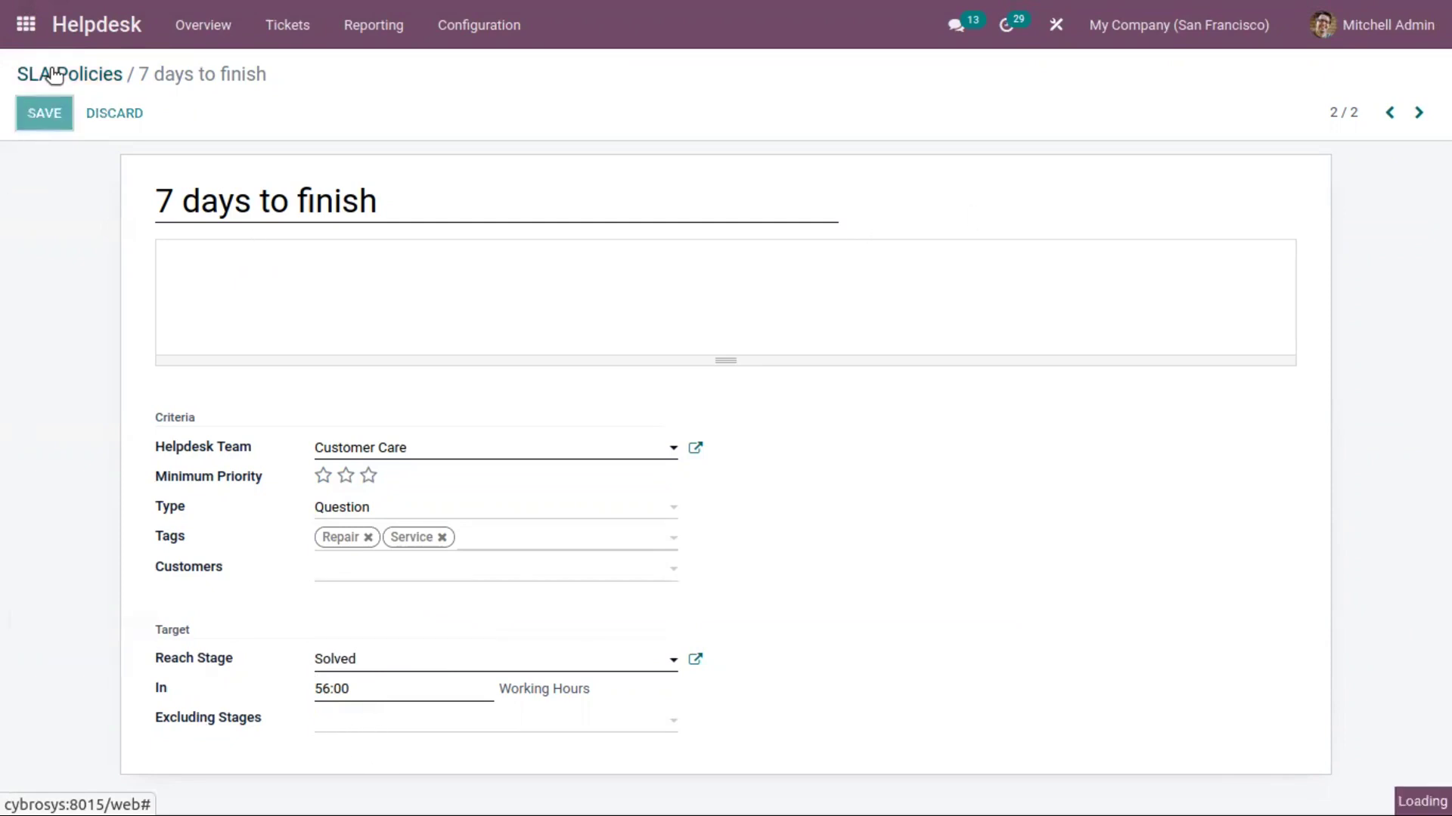
left_click(50, 73)
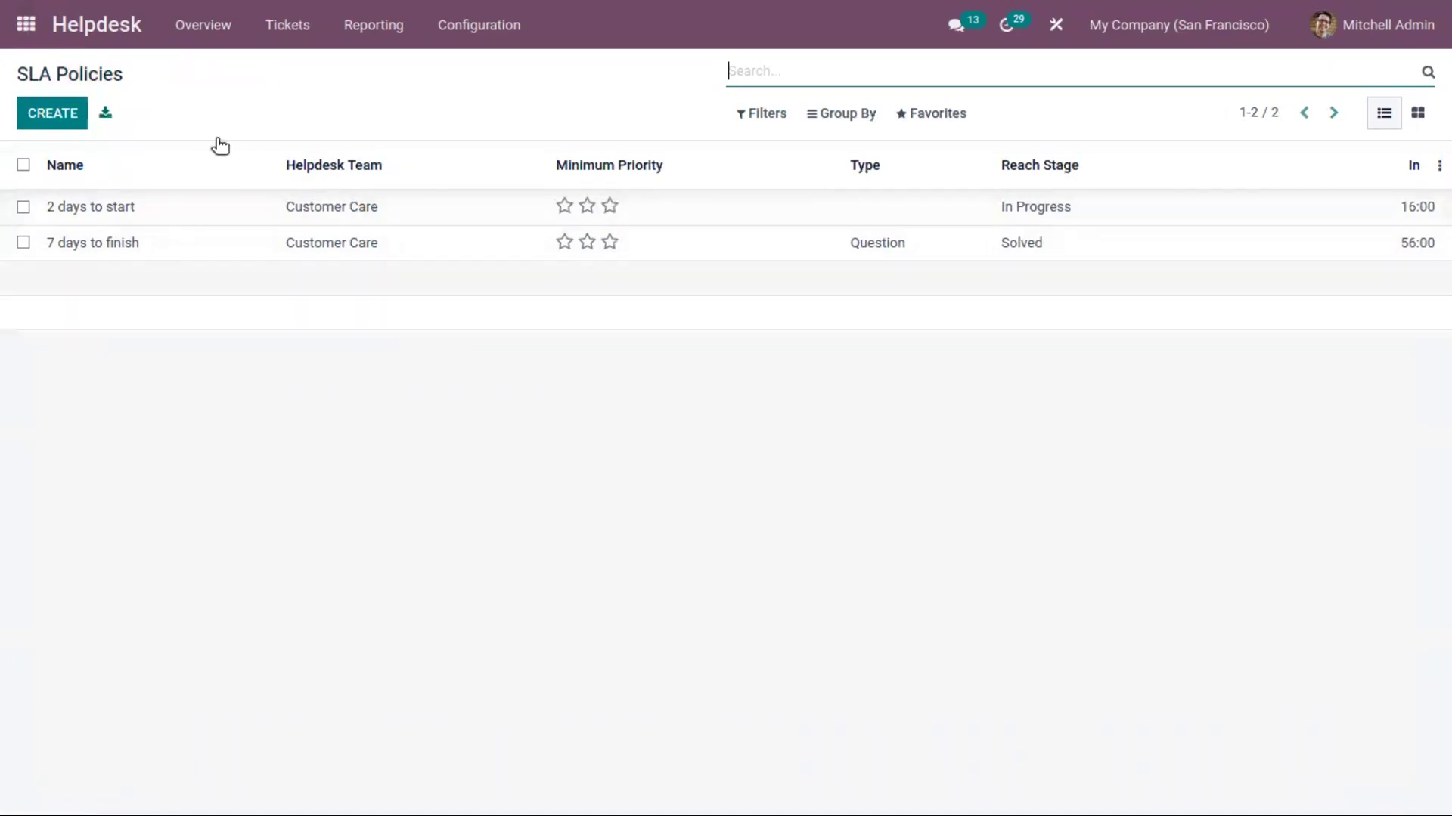
Review the failed SLA tickets from the helpdesk overview and return to the overview
left_click(216, 28)
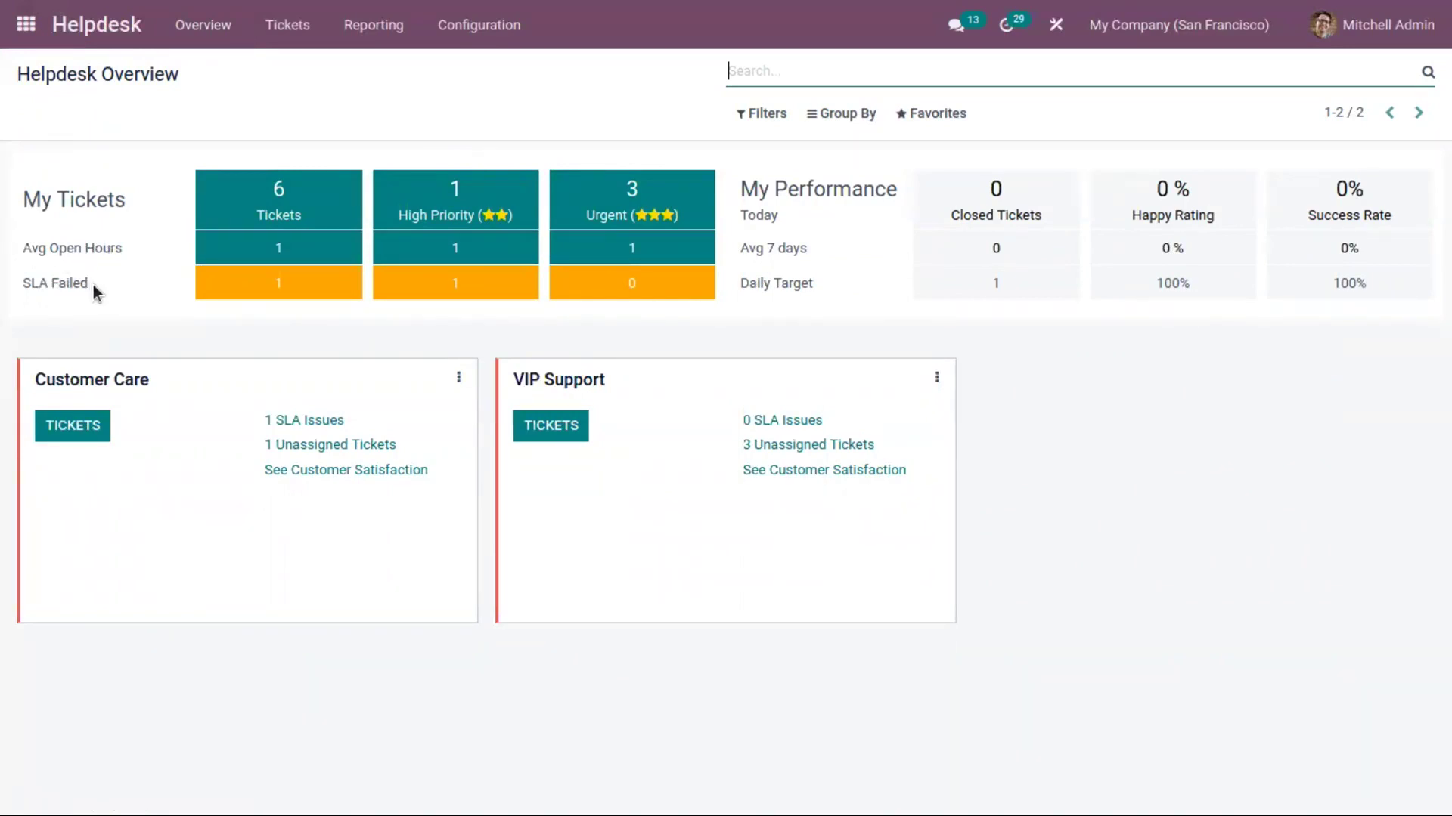
left_click(291, 281)
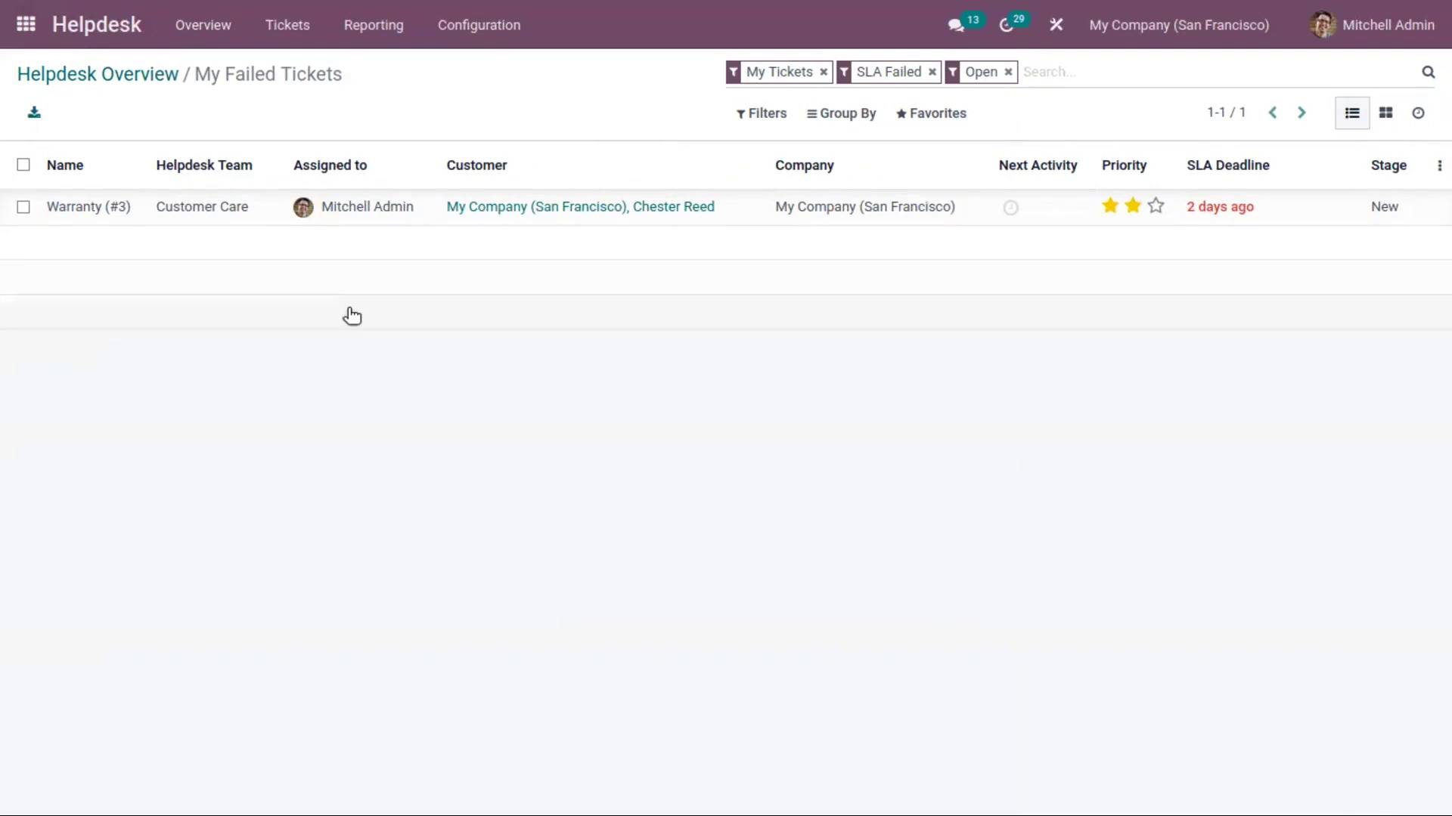
left_click(105, 72)
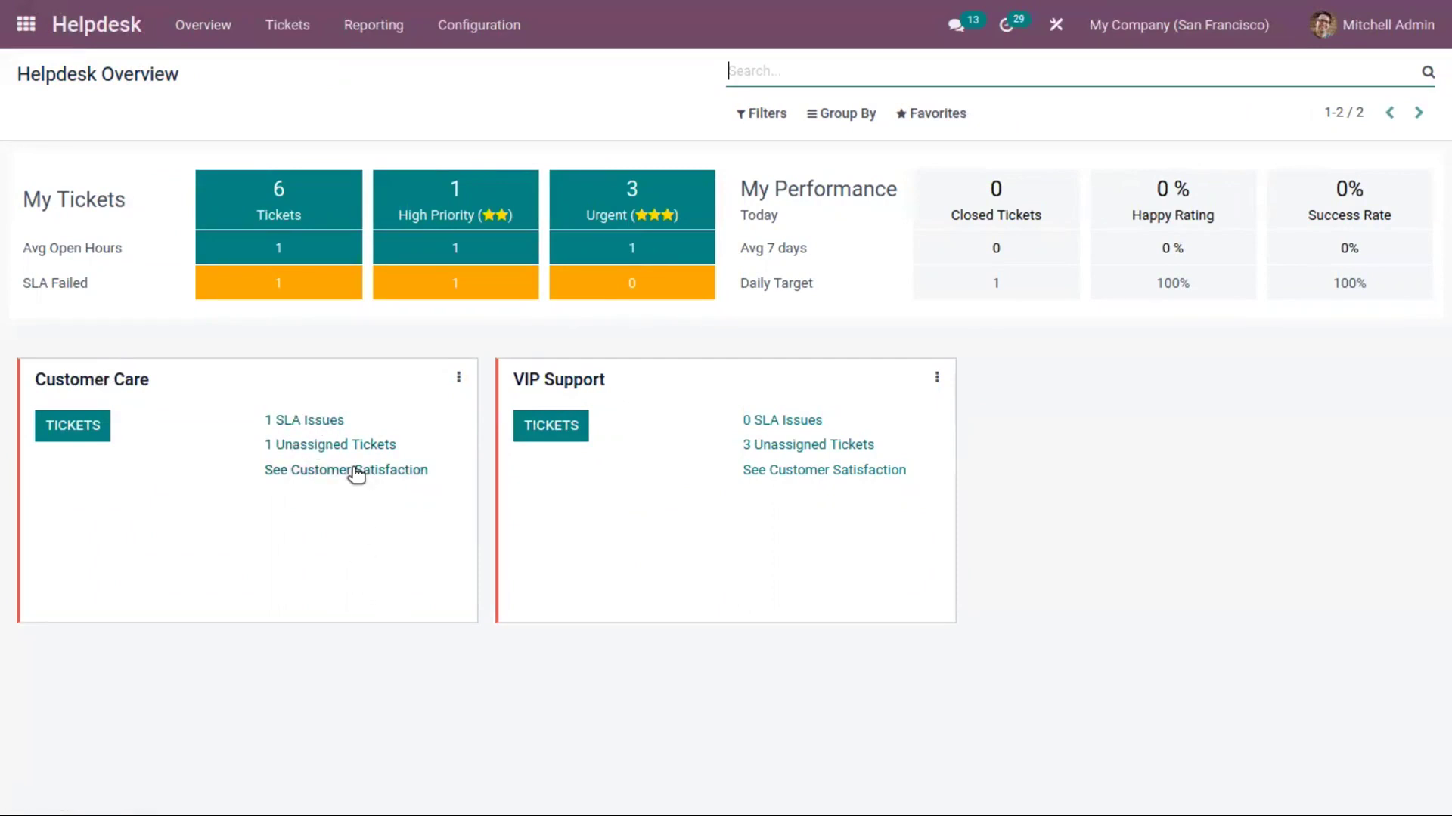
Create a new ticket for the Customer Care team with the subject Fix Leg
left_click(77, 428)
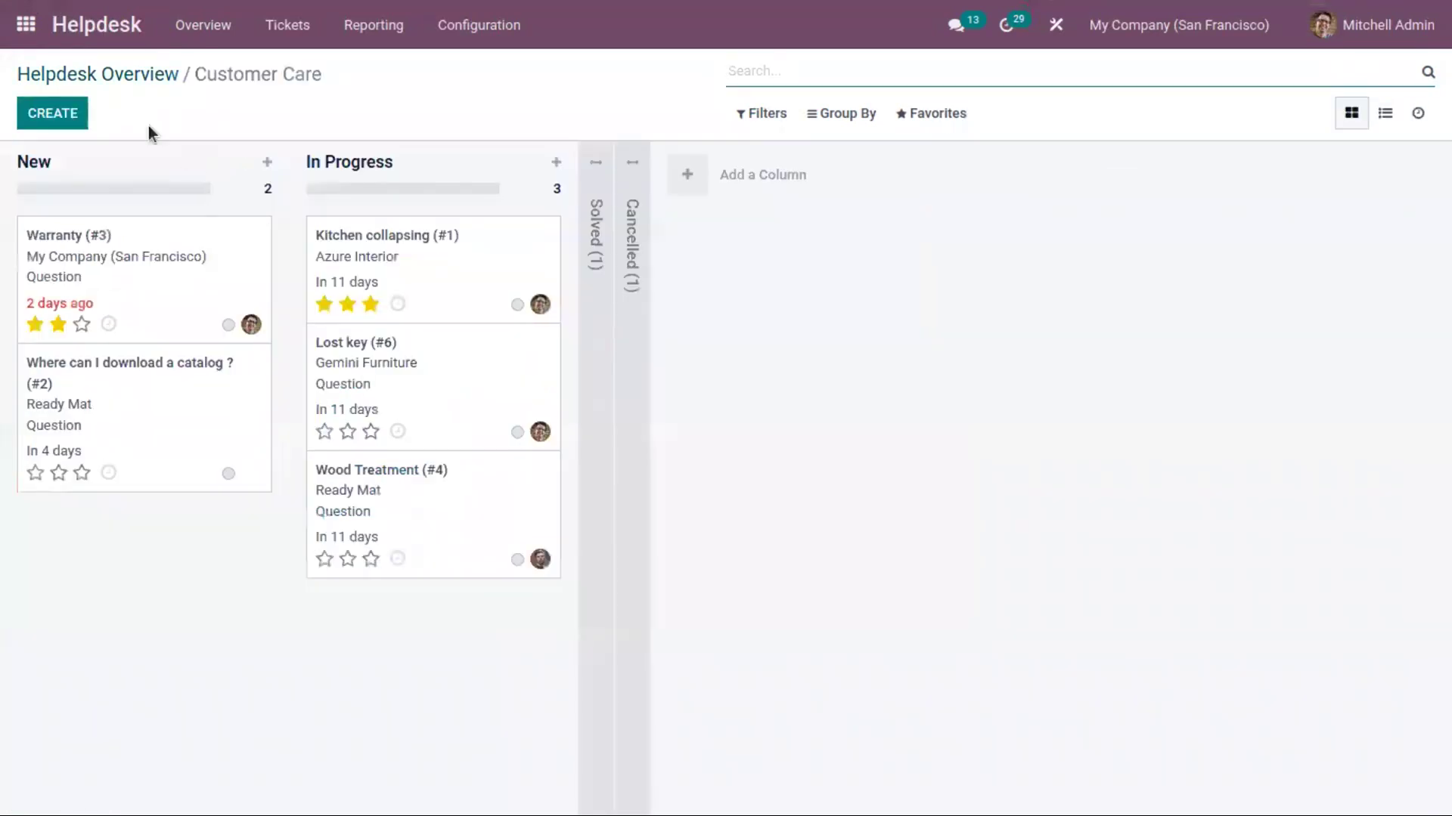
left_click(65, 125)
left_click(266, 238)
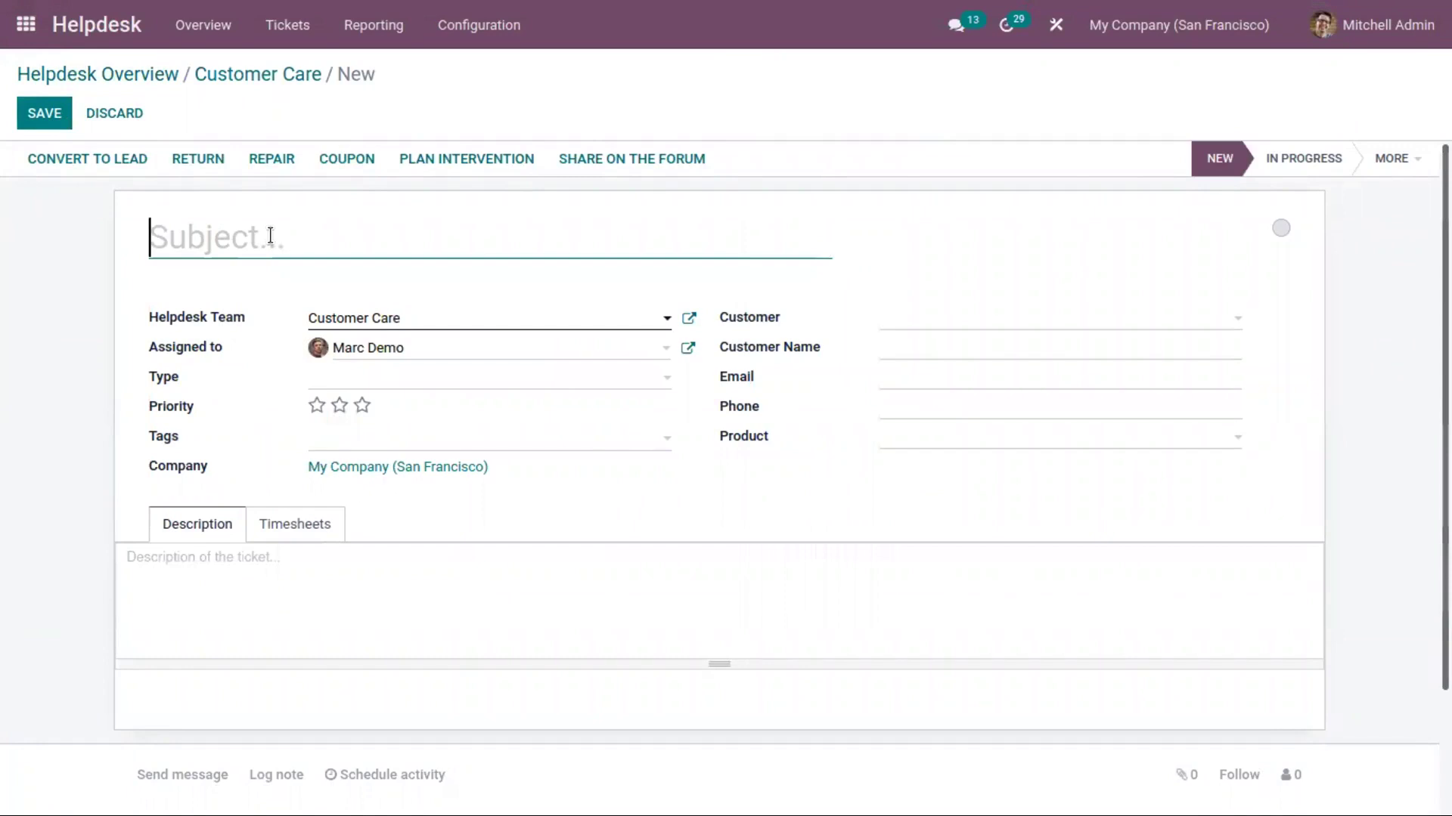
type("Fi")
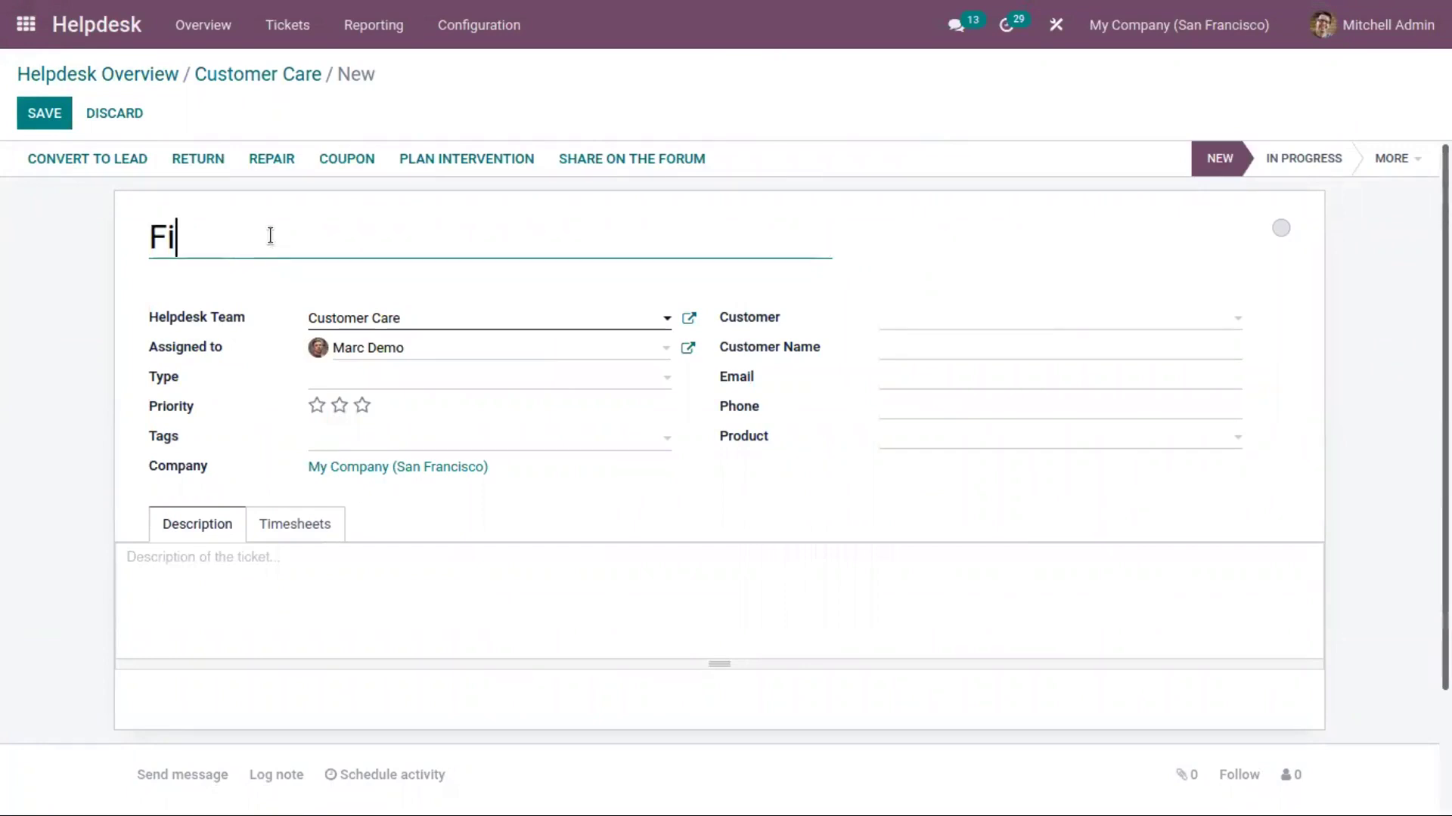
type("x Leg")
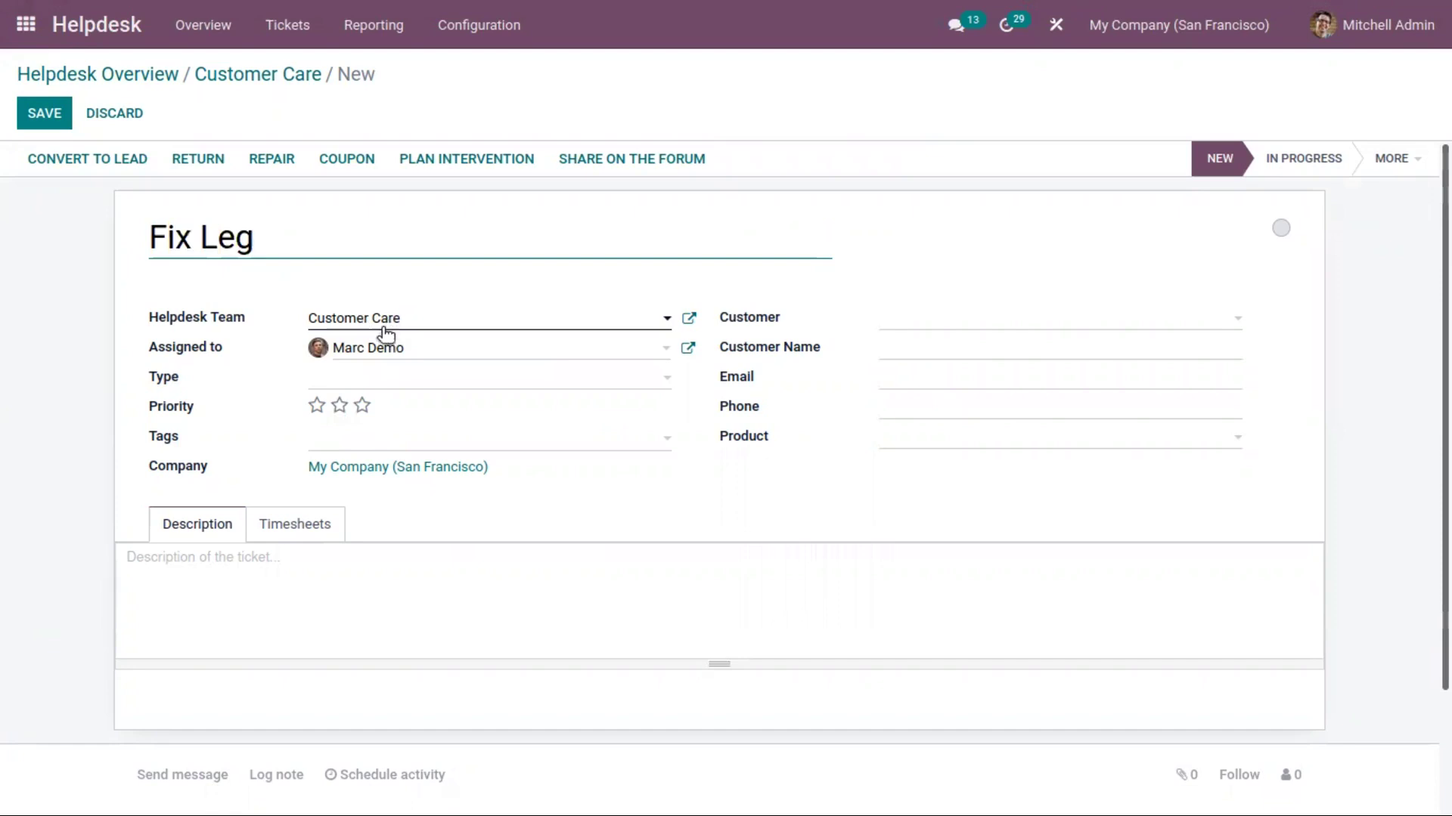
Assign the Fix Leg ticket to the administrator user and set its customer to Lumber Inc
left_click(421, 347)
left_click(413, 409)
left_click(908, 325)
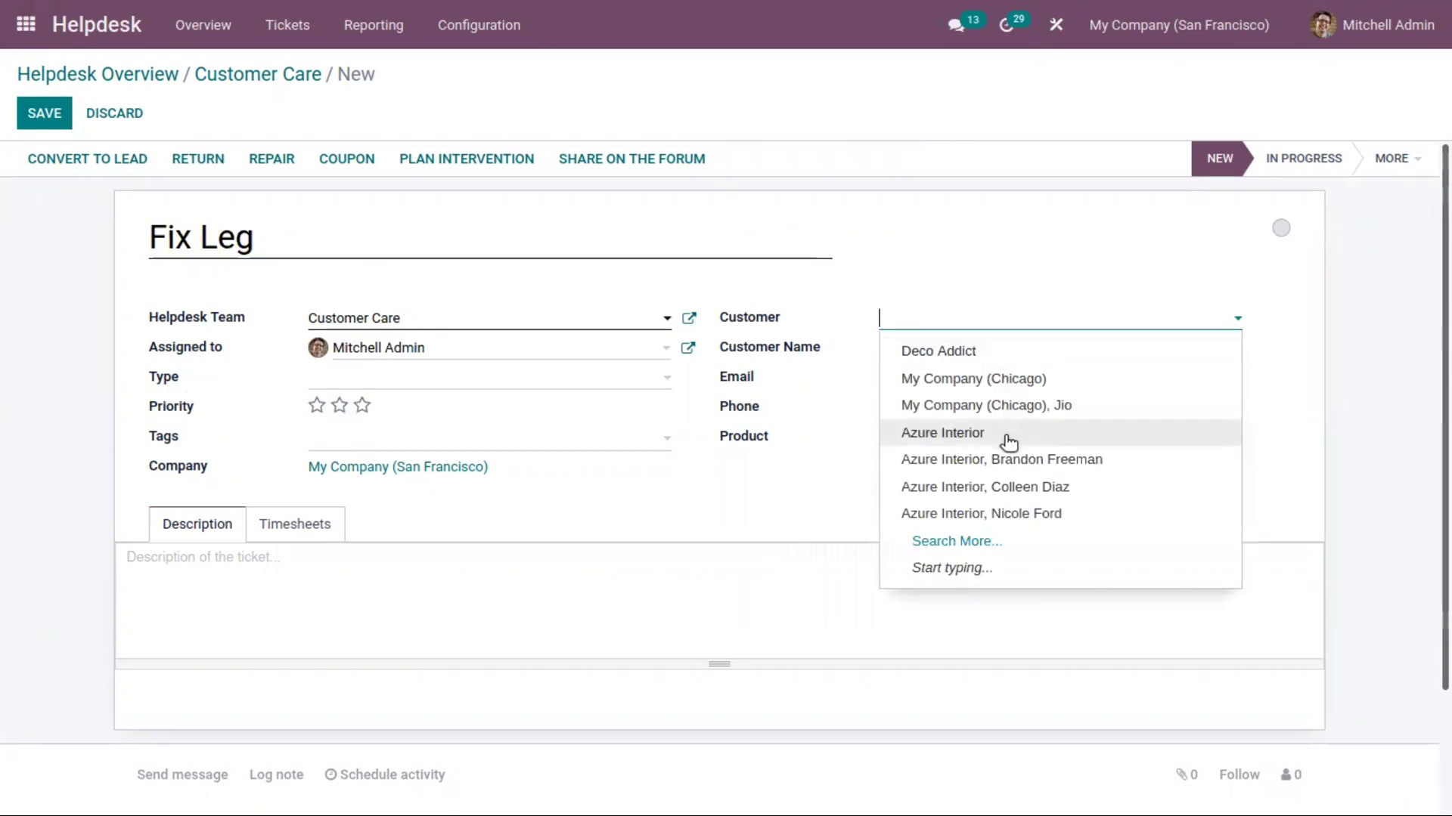
left_click(979, 541)
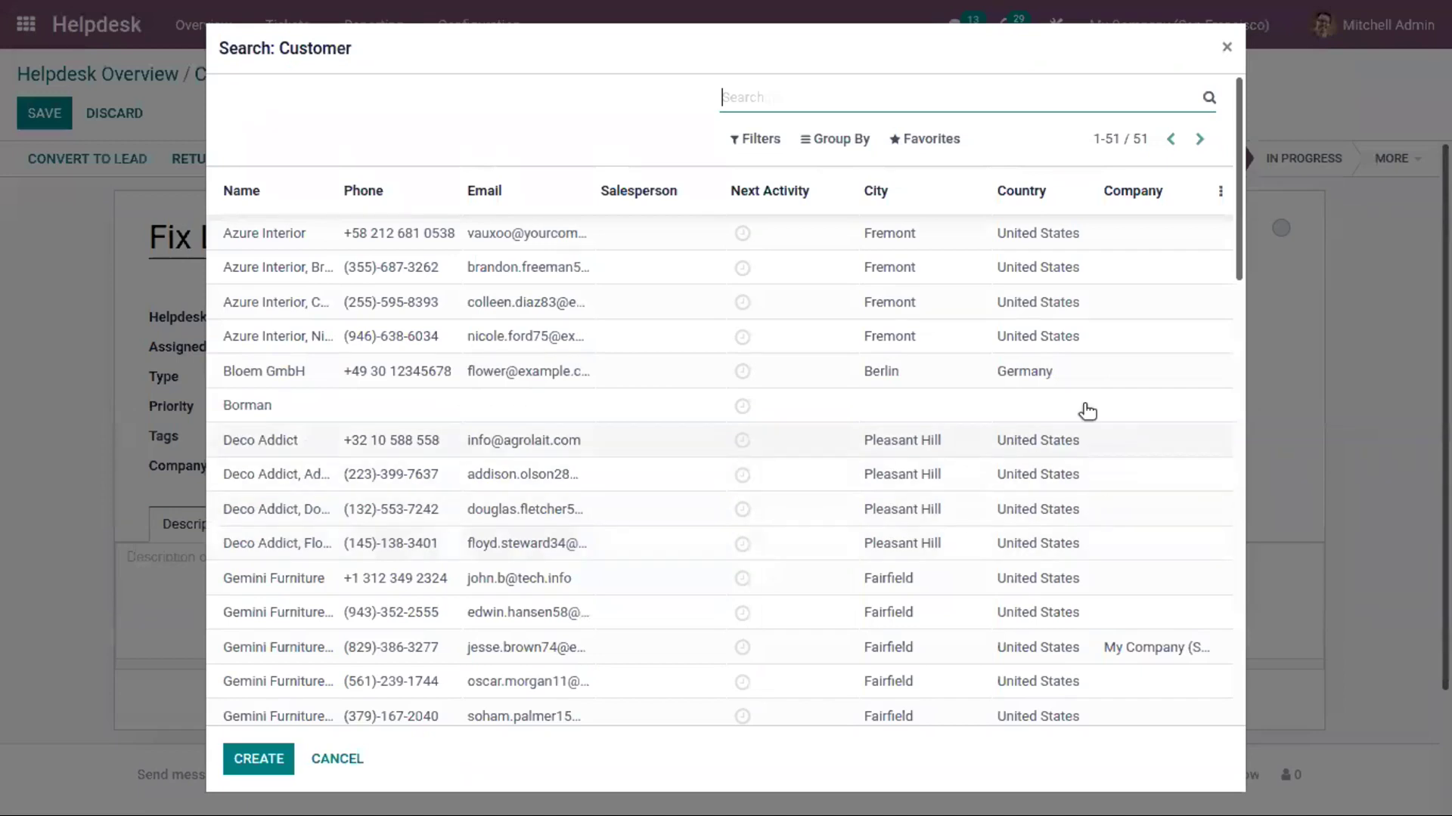
scroll(1264, 196, "down", 5)
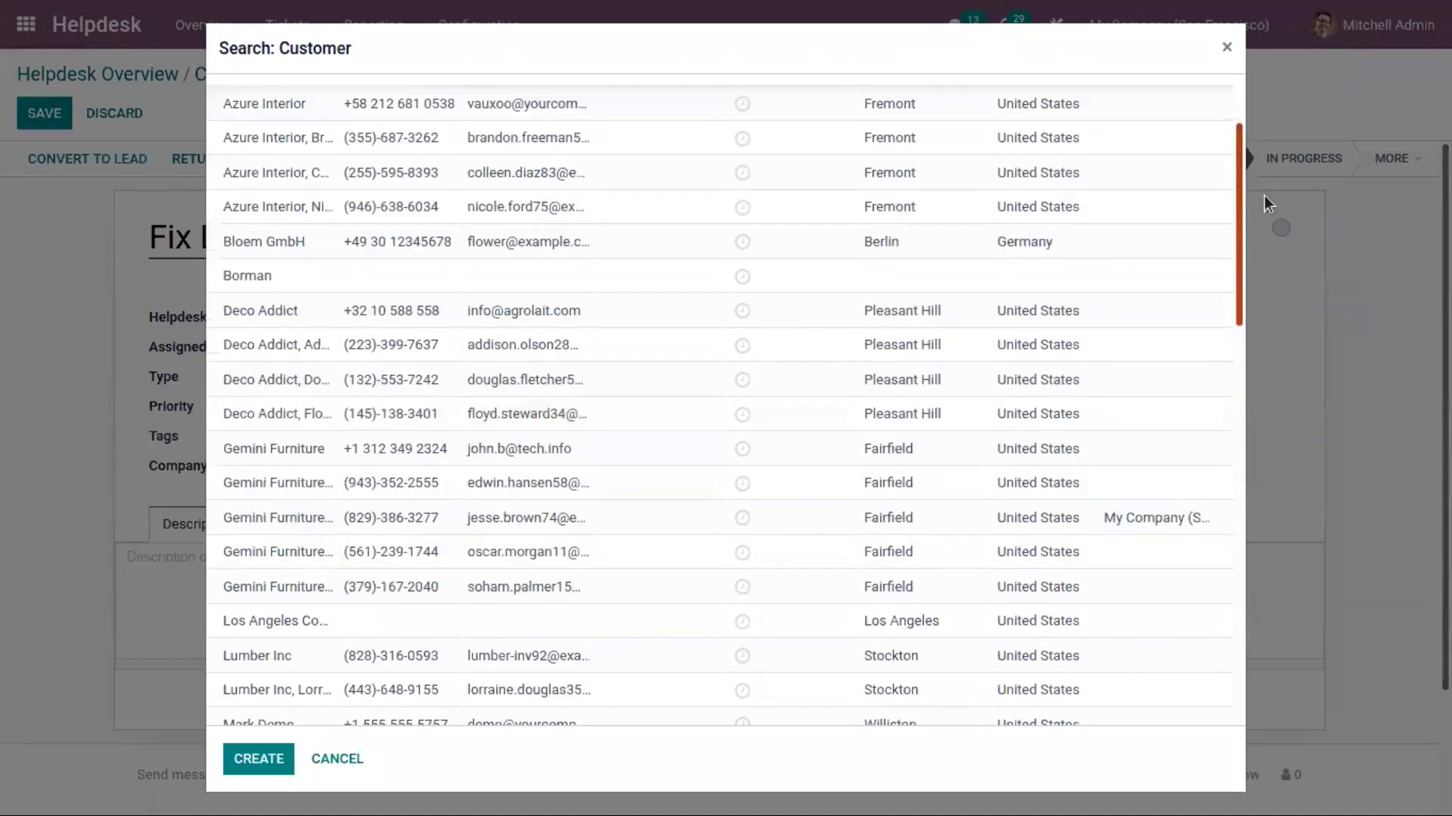
left_click(316, 421)
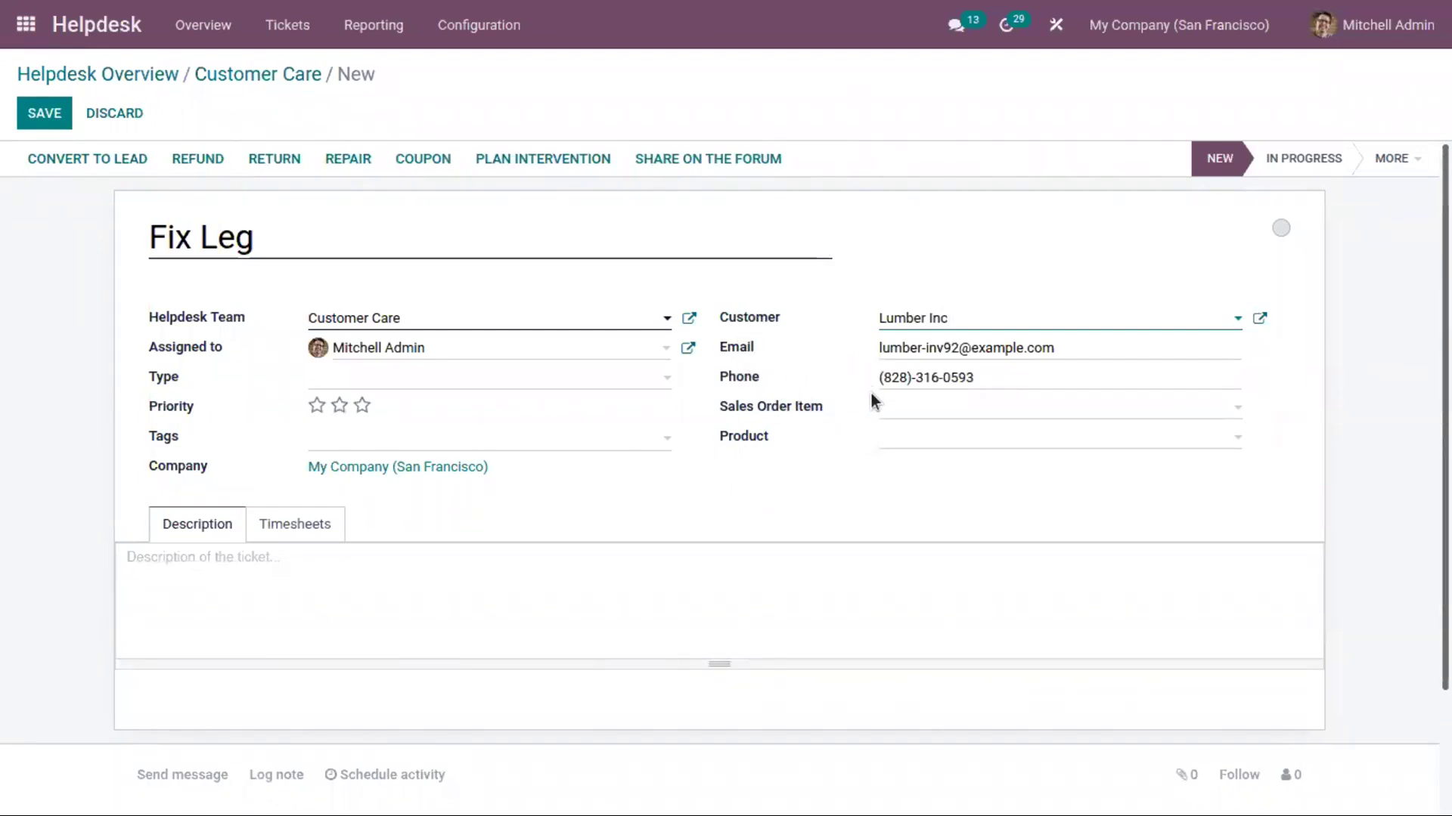
Set the ticket's product to [FURN_0096] Customizable Desk (Steel, White) from the full product list
left_click(892, 406)
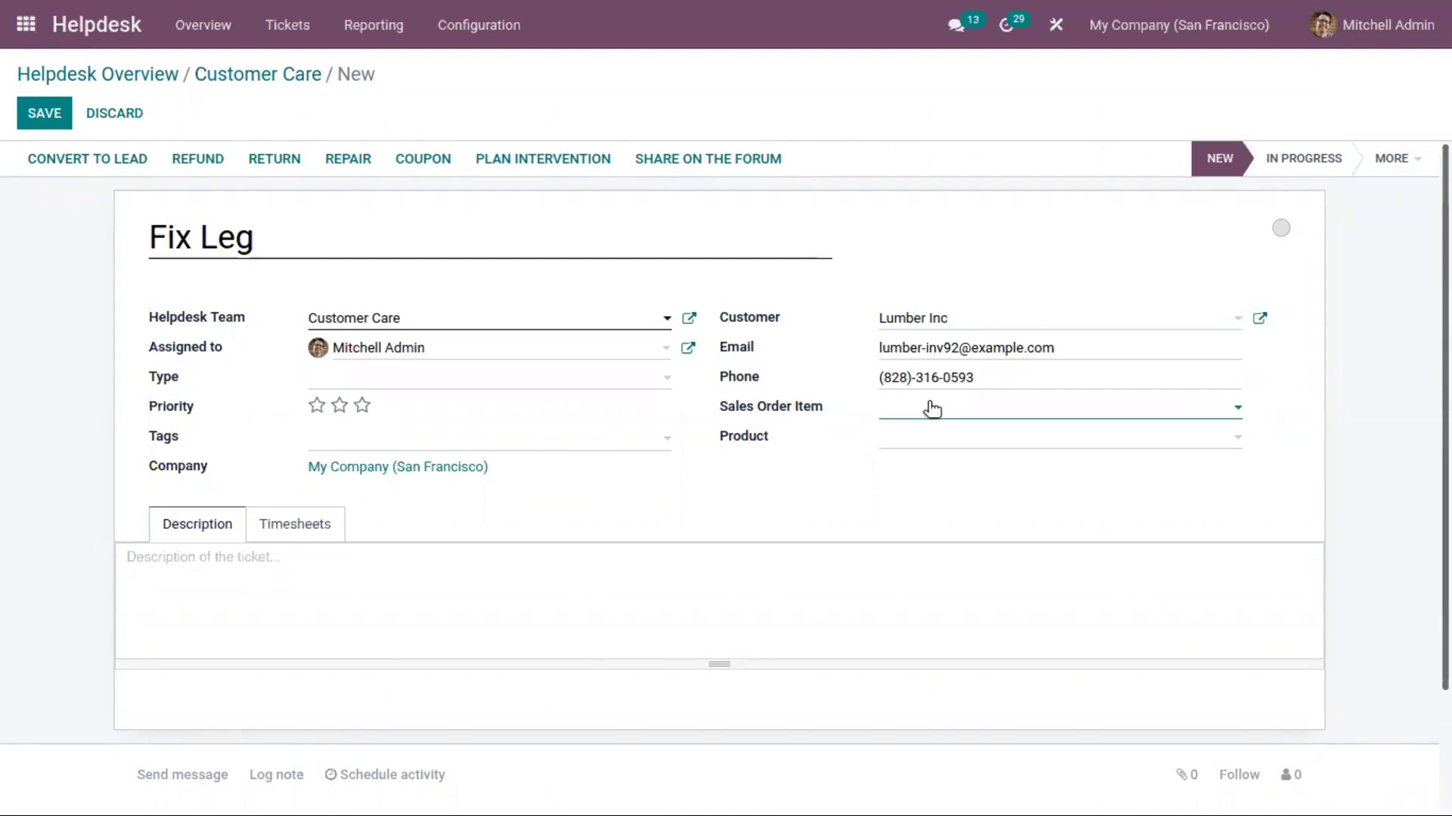
left_click(924, 440)
left_click(775, 415)
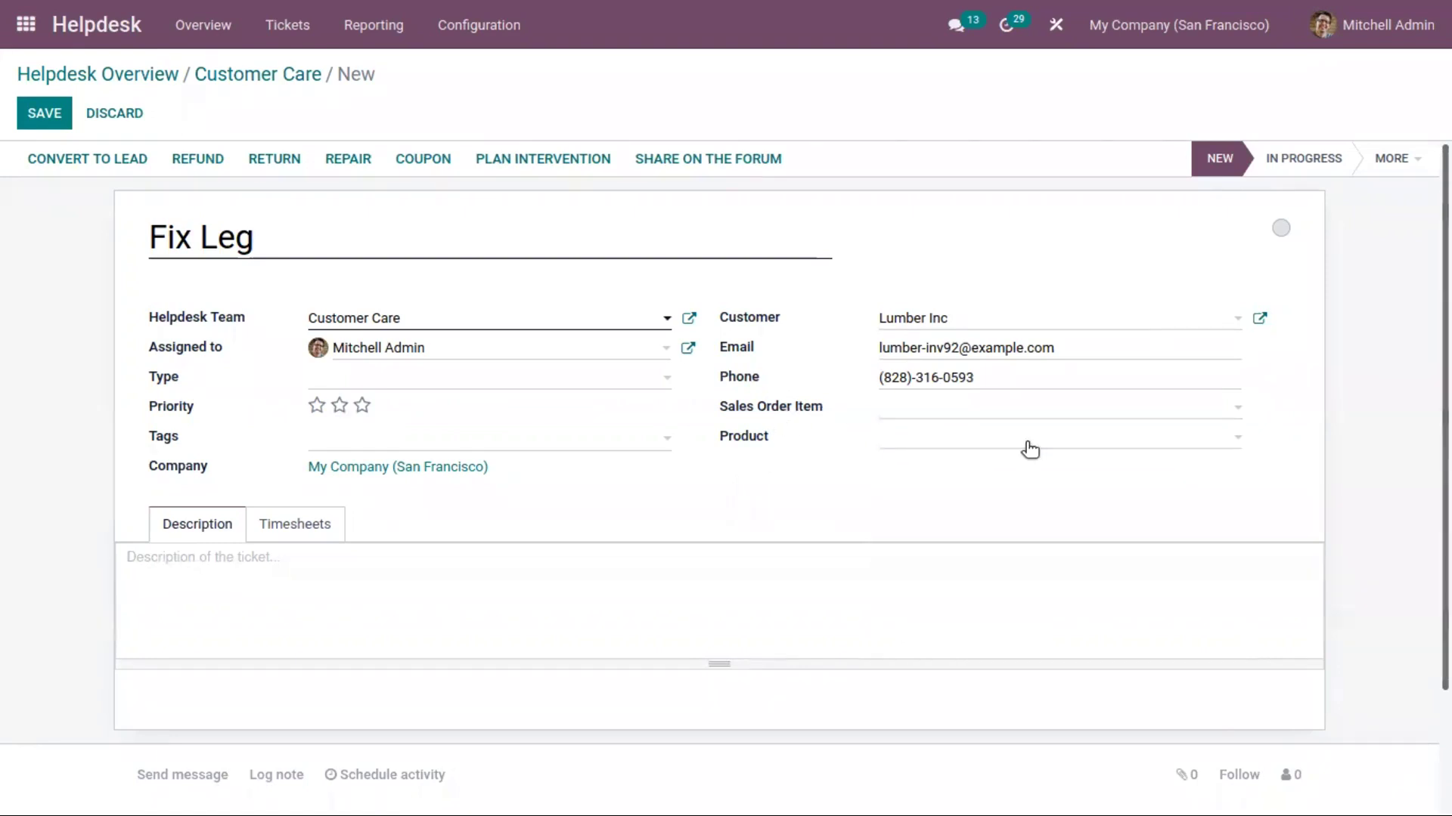
left_click(930, 434)
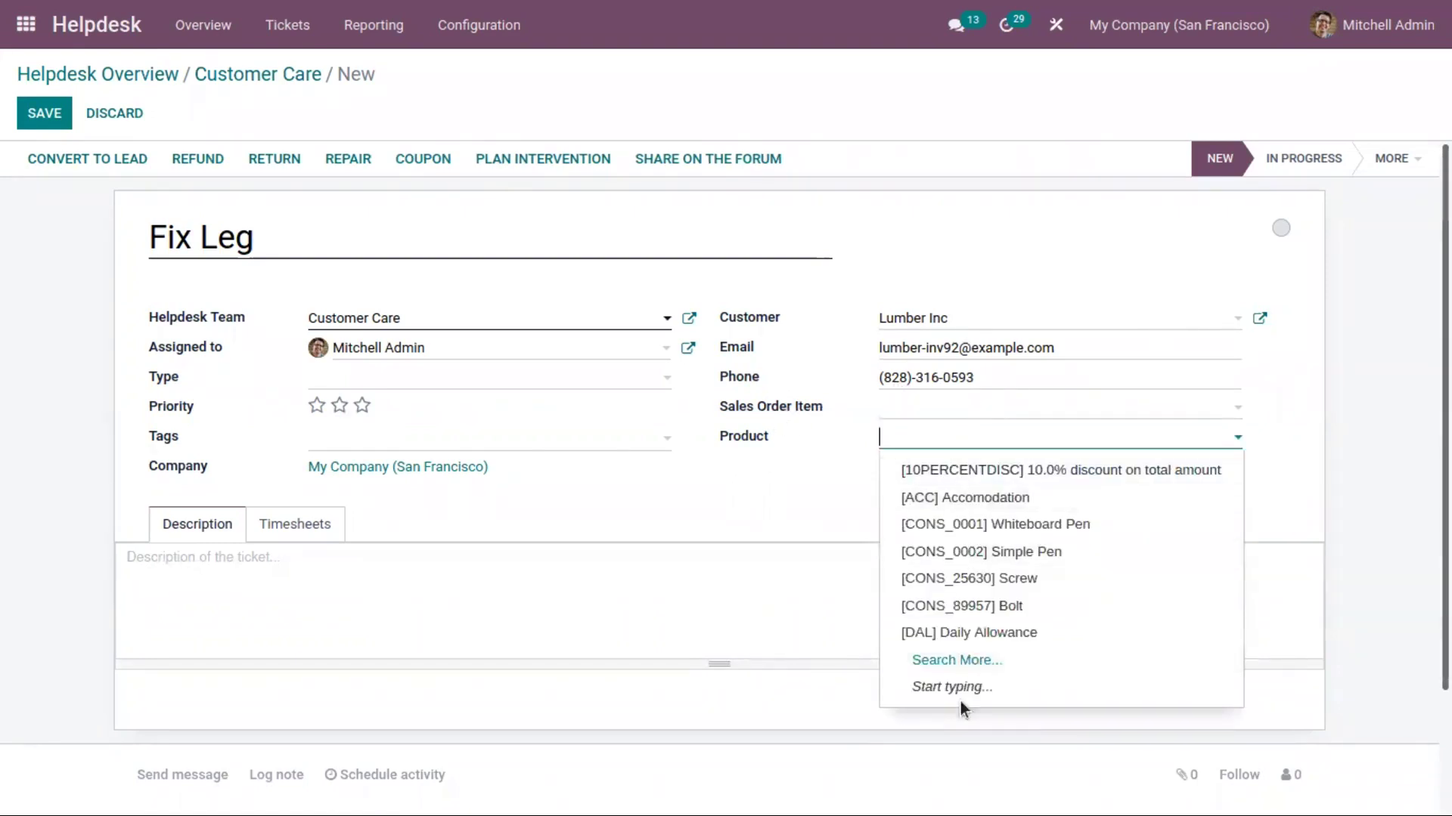
left_click(956, 660)
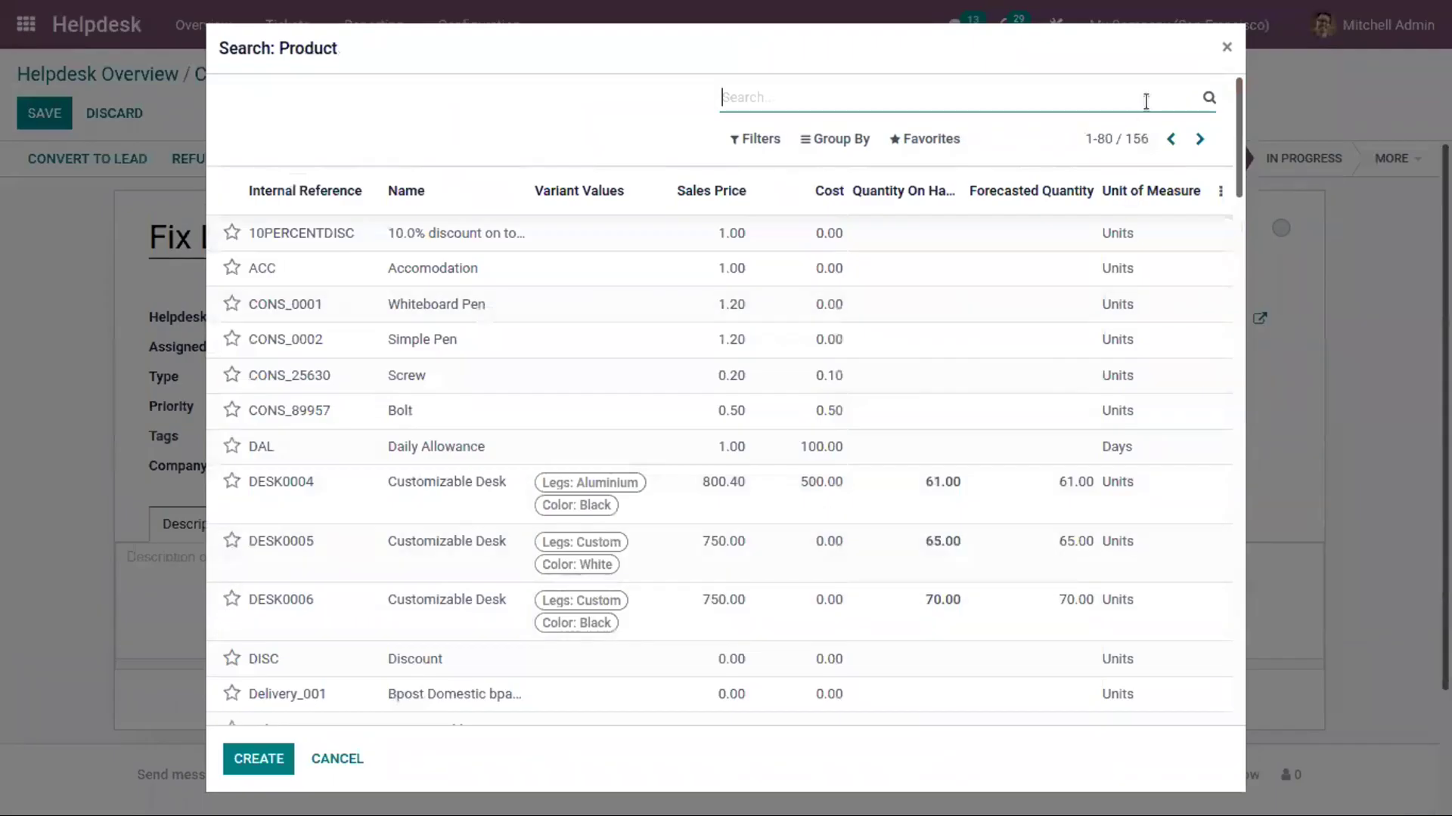
left_click_drag(1236, 117, 1247, 394)
left_click(460, 589)
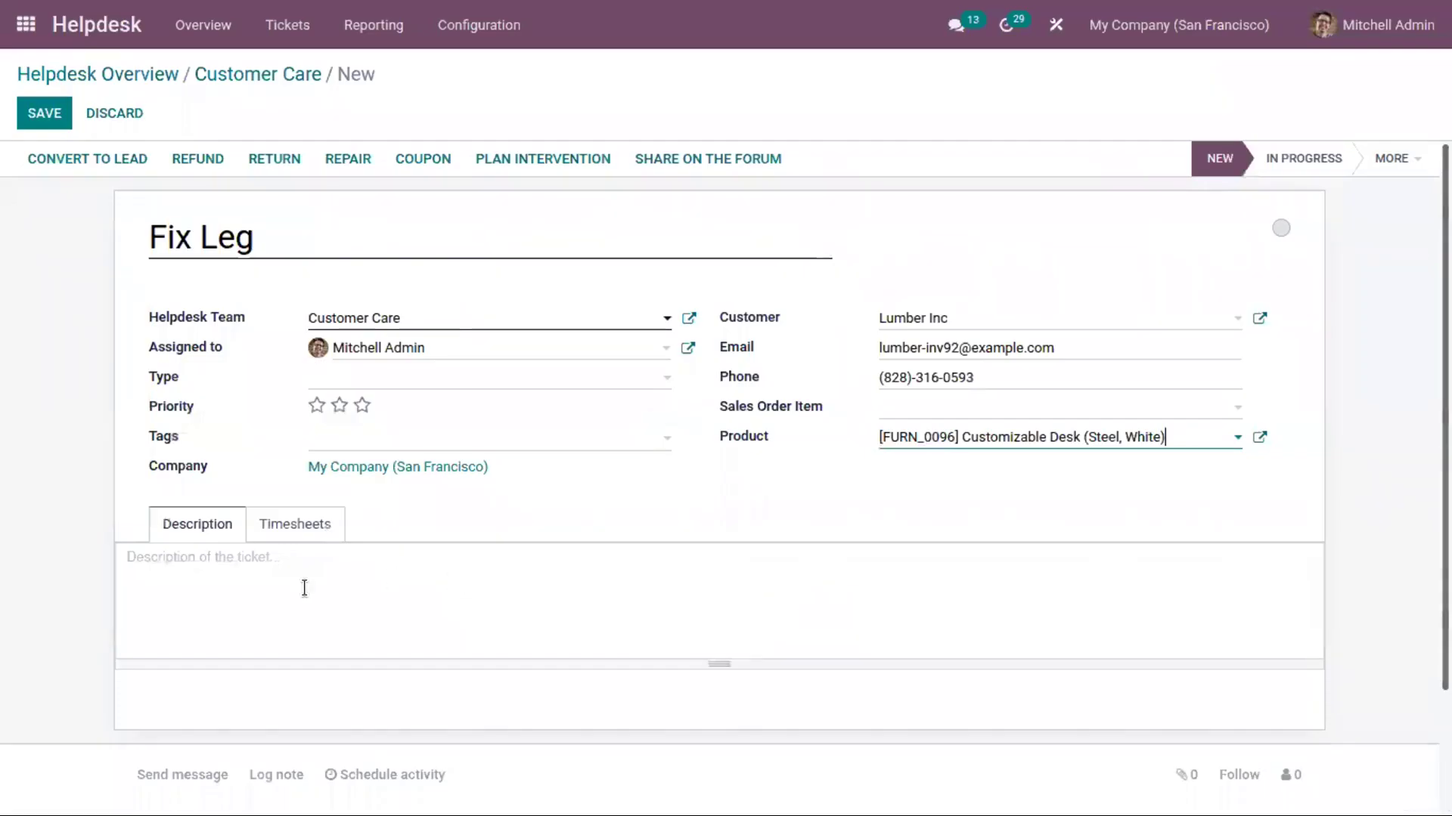
Set the Fix Leg ticket's type to Issue and its priority to three stars
left_click(339, 405)
left_click(337, 380)
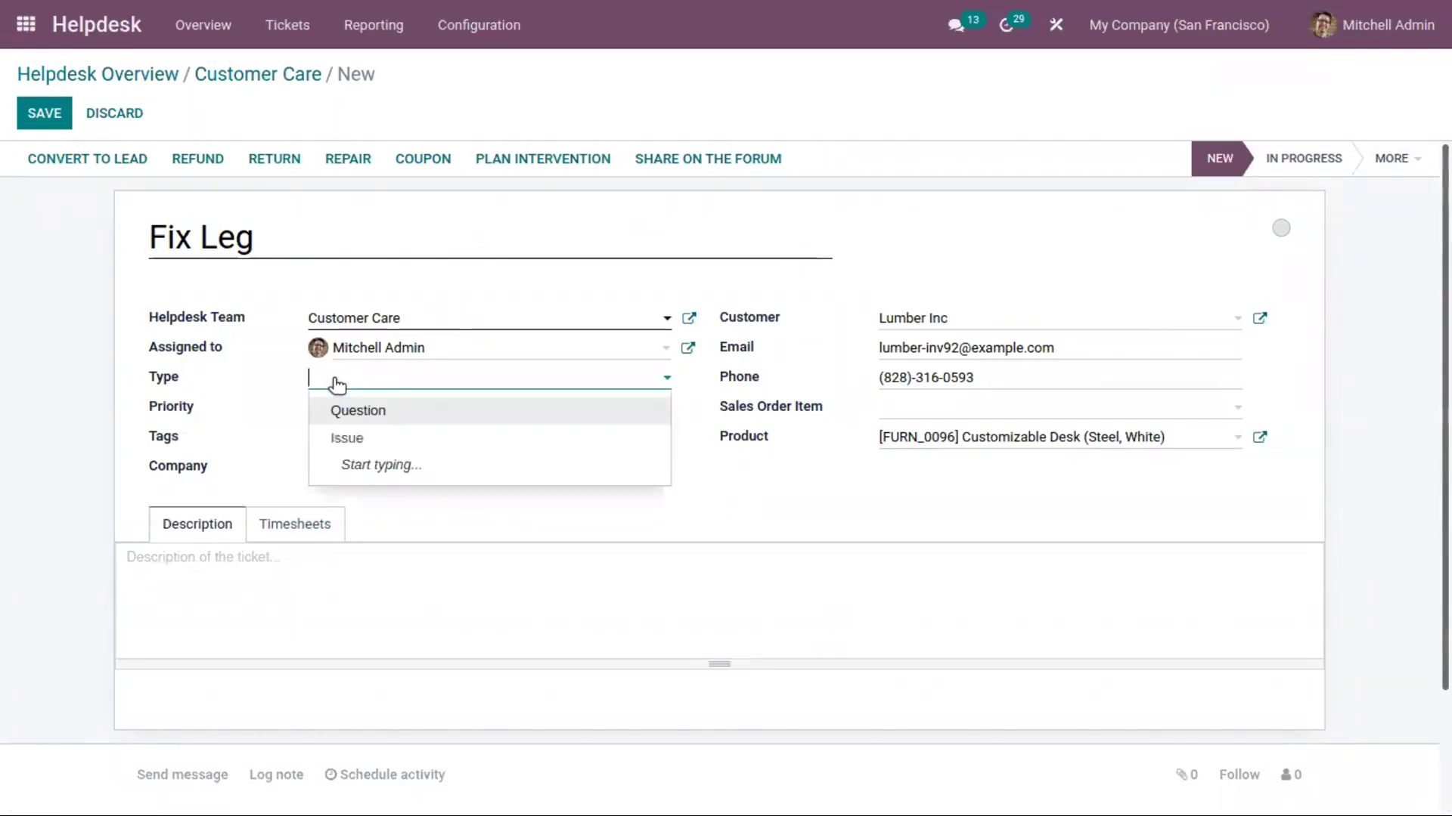
left_click(384, 437)
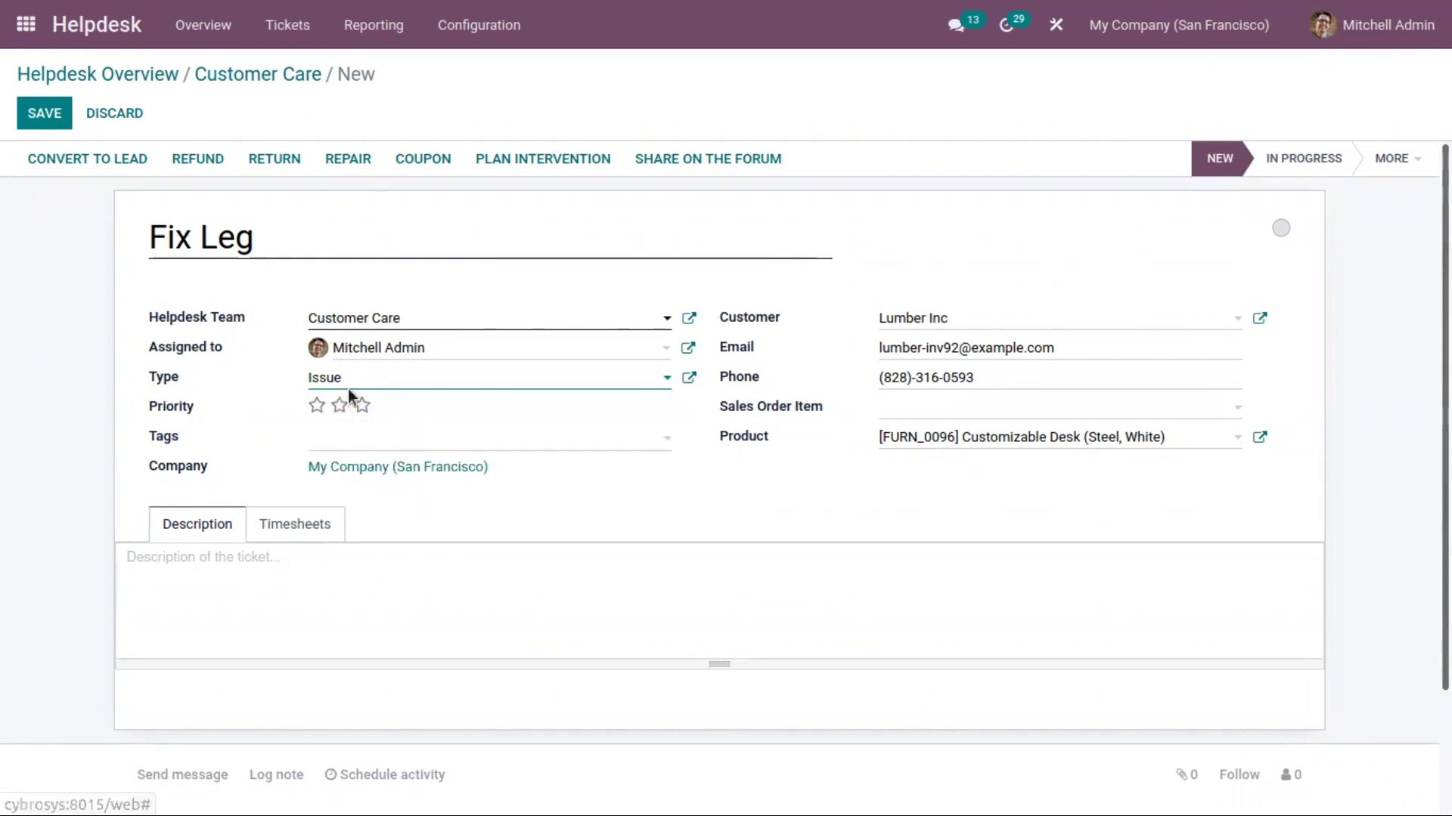
left_click(362, 407)
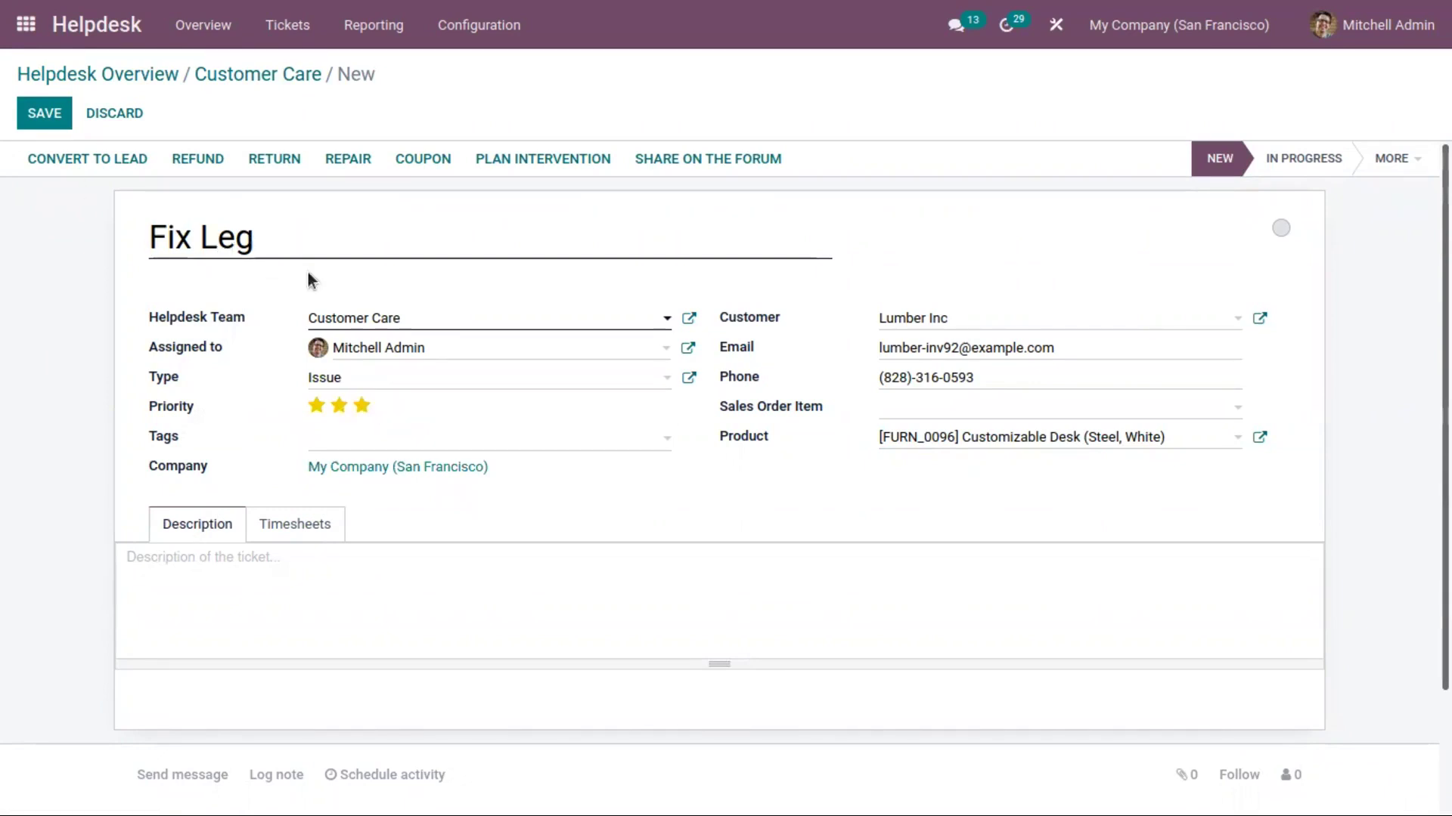
Add the Repair tag to the Fix Leg ticket
left_click(314, 446)
left_click(324, 452)
left_click(326, 444)
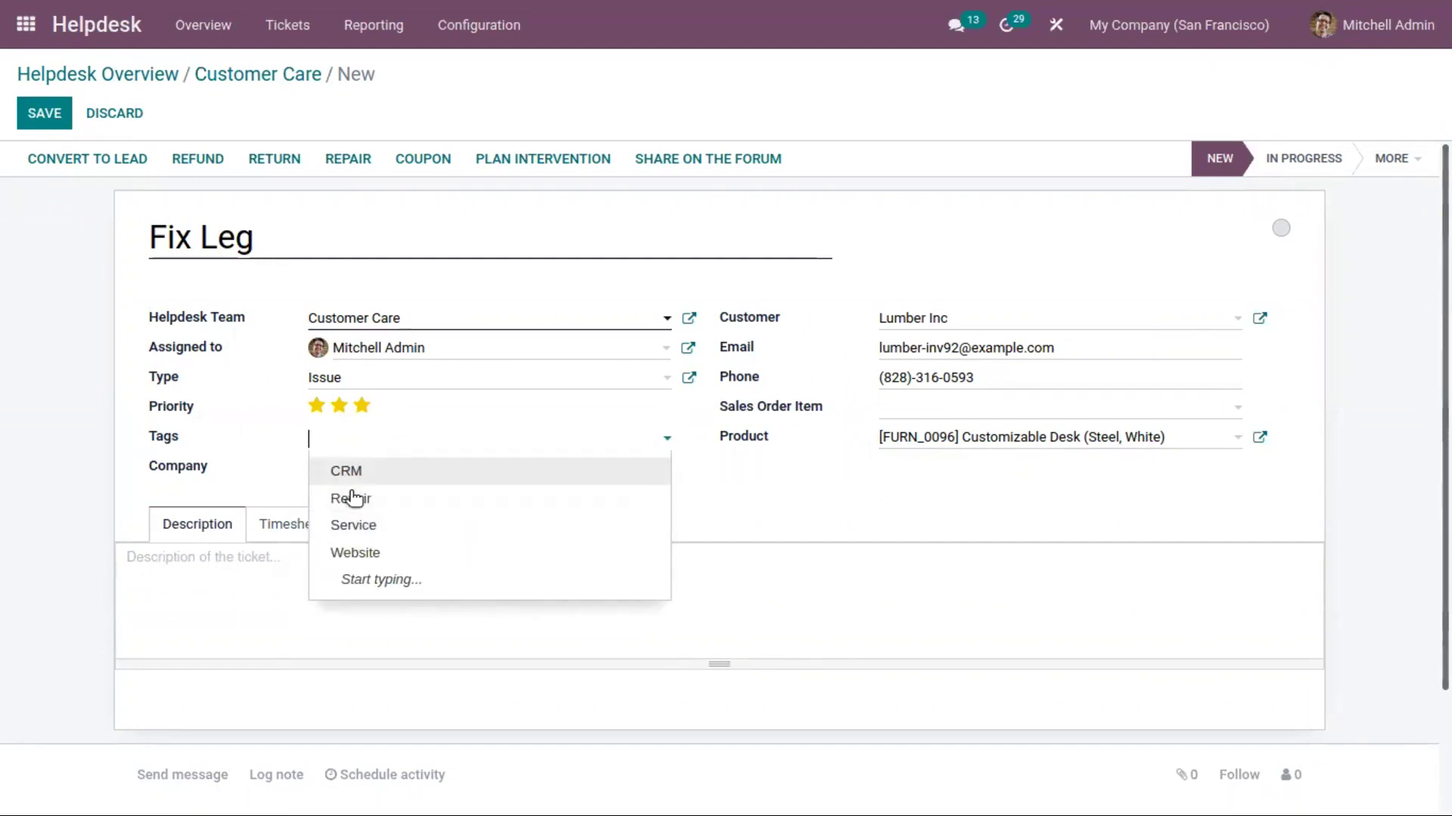
left_click(321, 445)
left_click(321, 445)
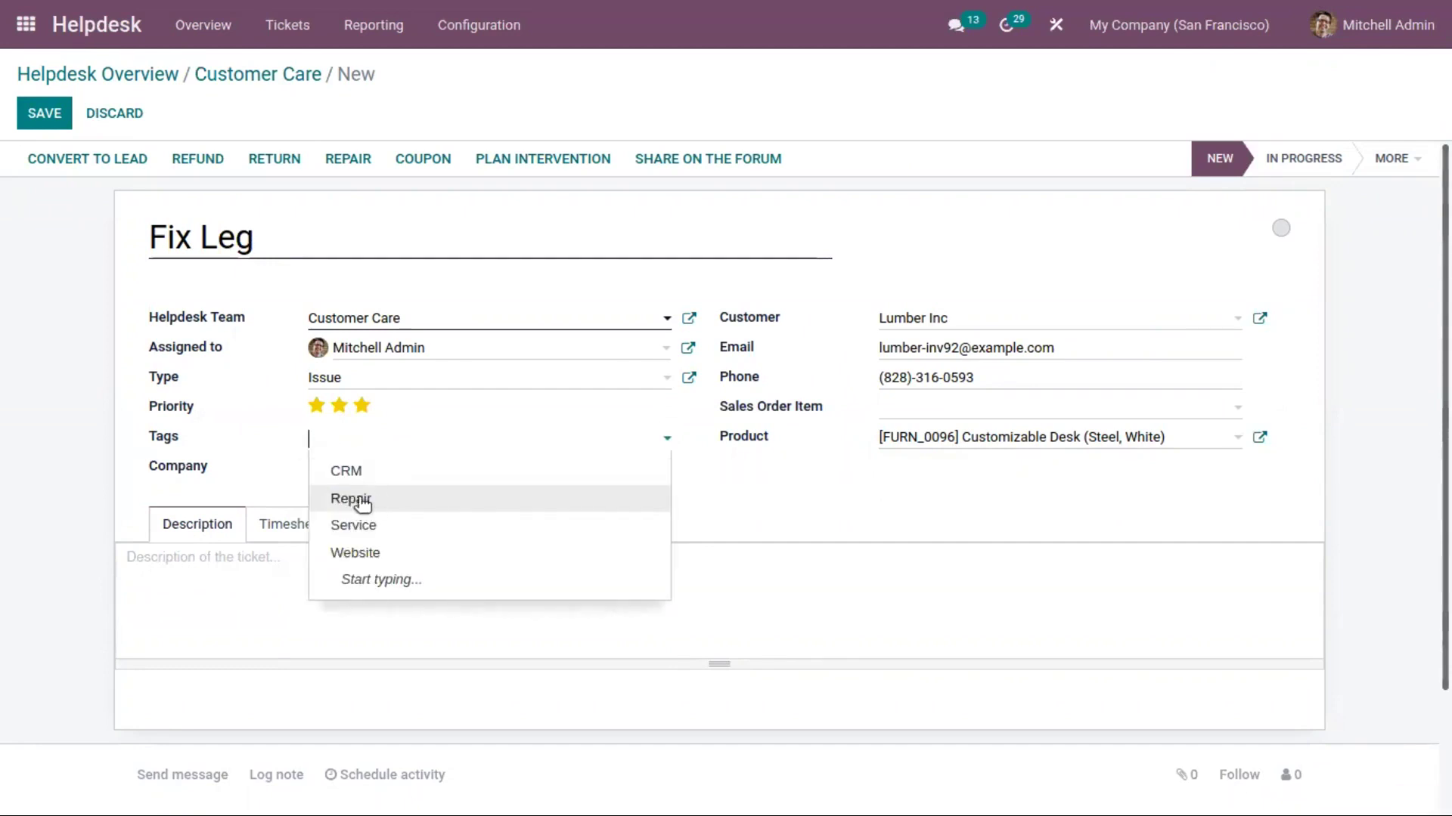
left_click(392, 497)
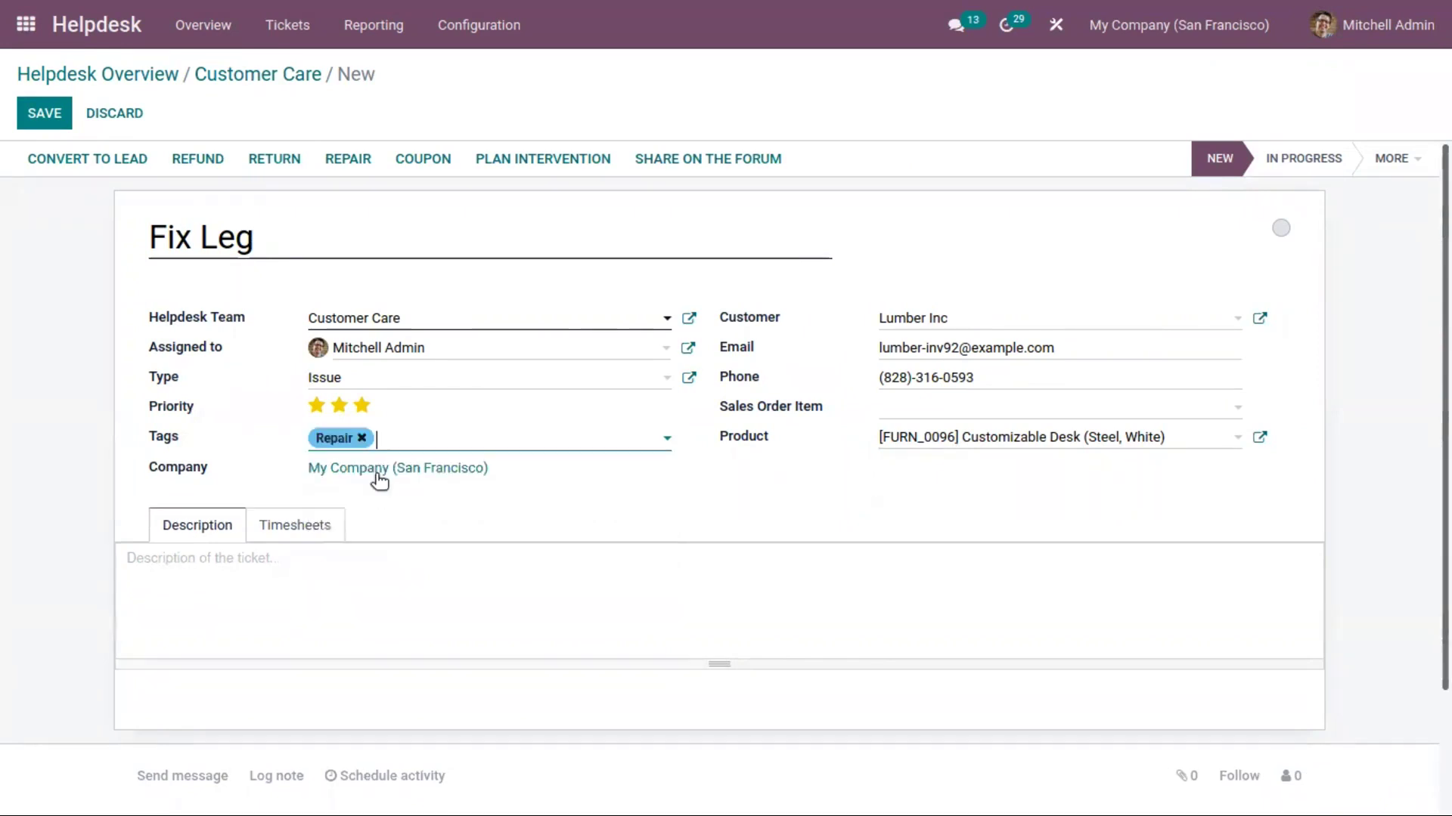
Enter the description "Manufacturing defect - Need to Fix the leg of Customizable Desk(Steel, White)" and save the ticket
left_click(256, 567)
type("Manufacturing defect - Need to Fix the leg of Customizable Desk(Steel, White)")
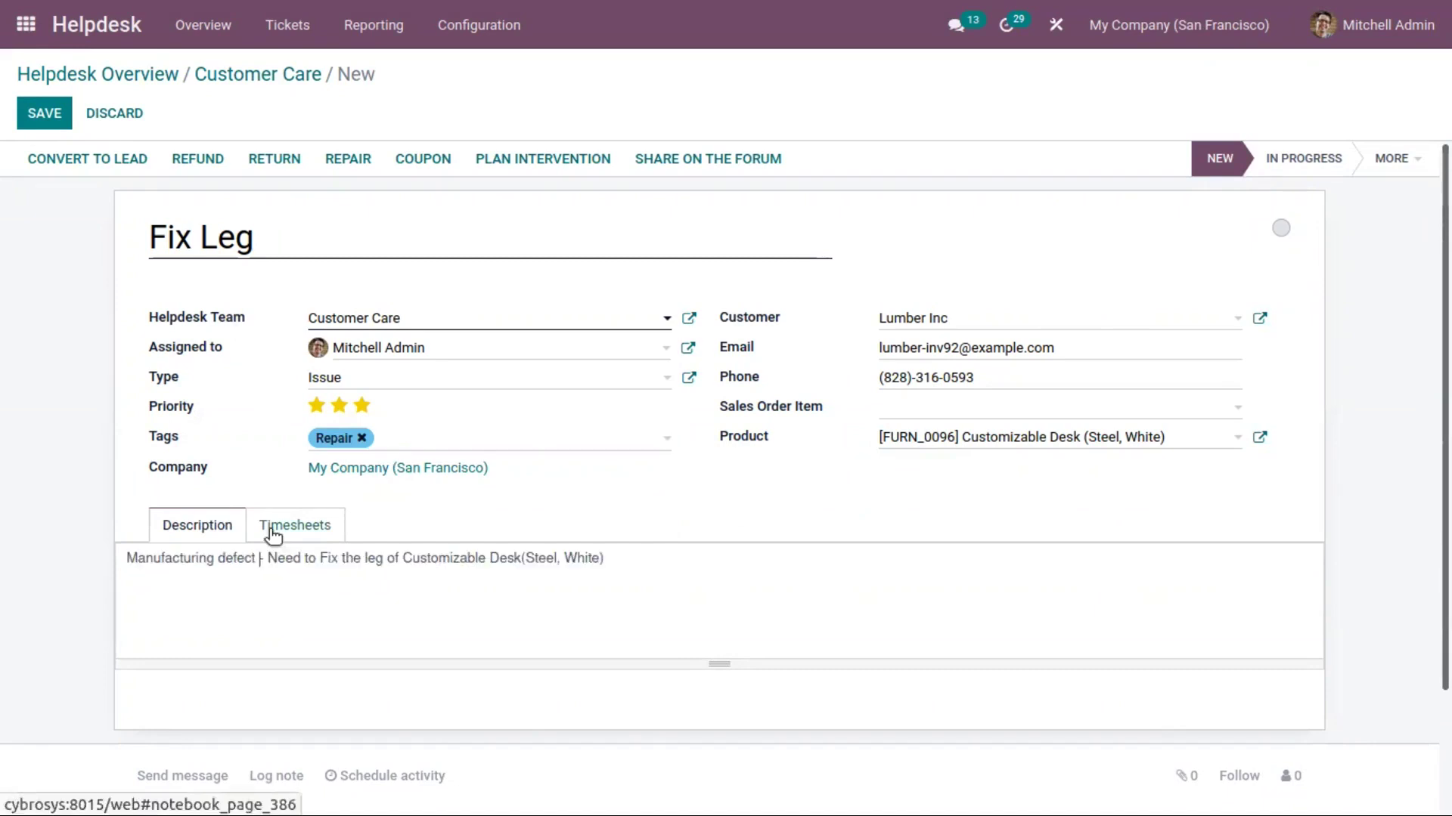
left_click(50, 110)
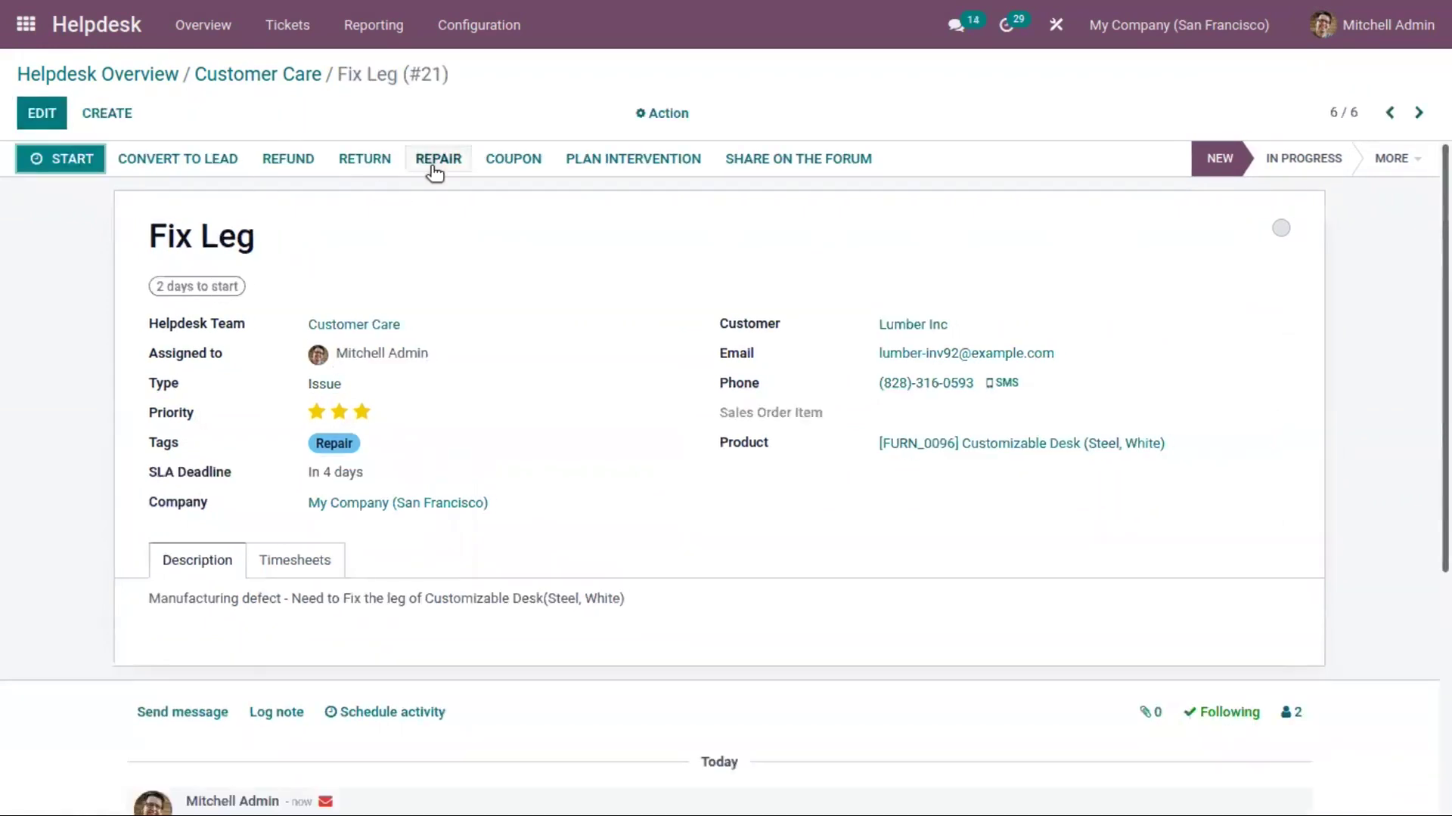
Reopen the Fix Leg ticket from the Customer Care pipeline and move it to the In Progress stage
left_click(258, 74)
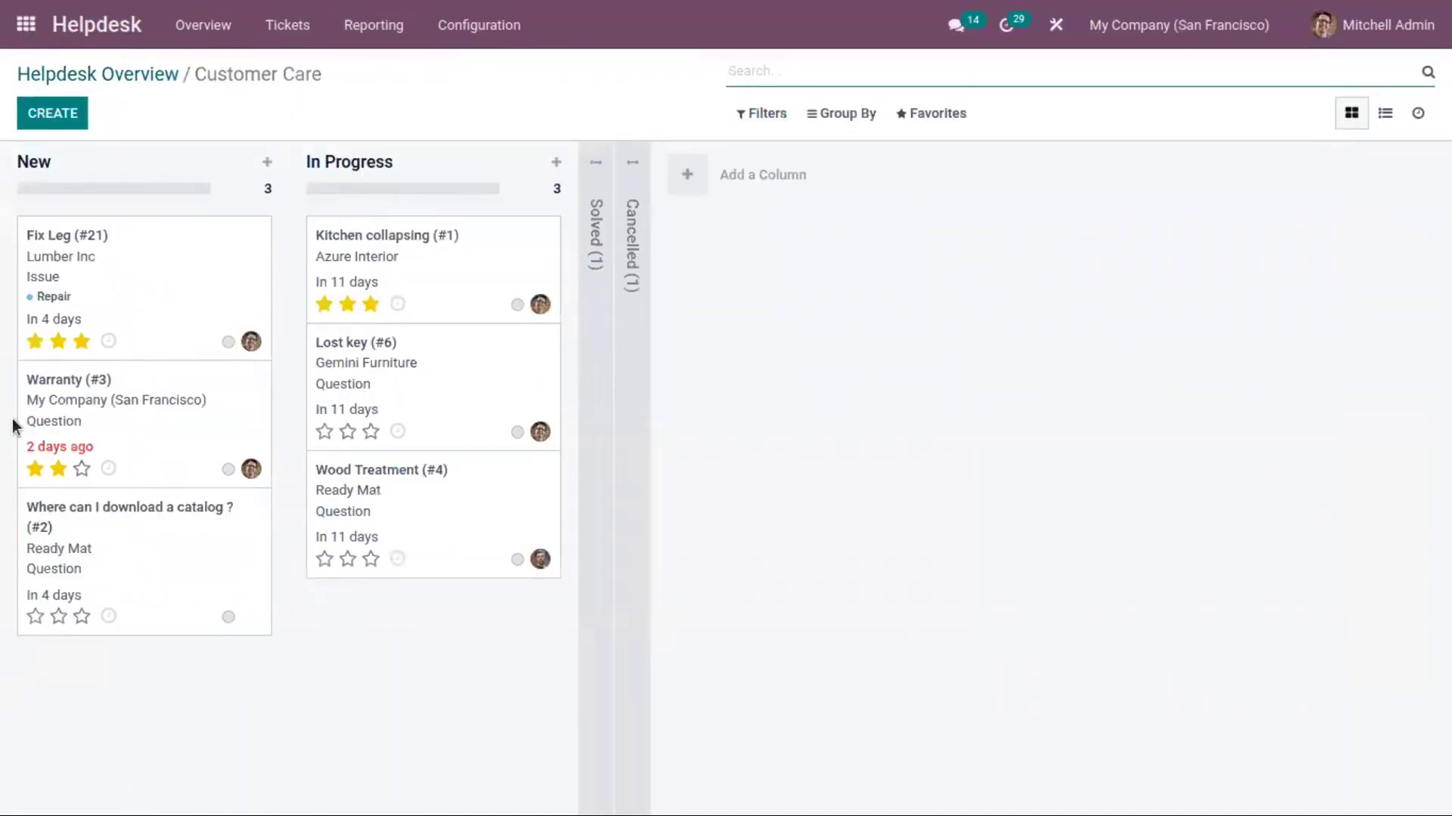
left_click(142, 272)
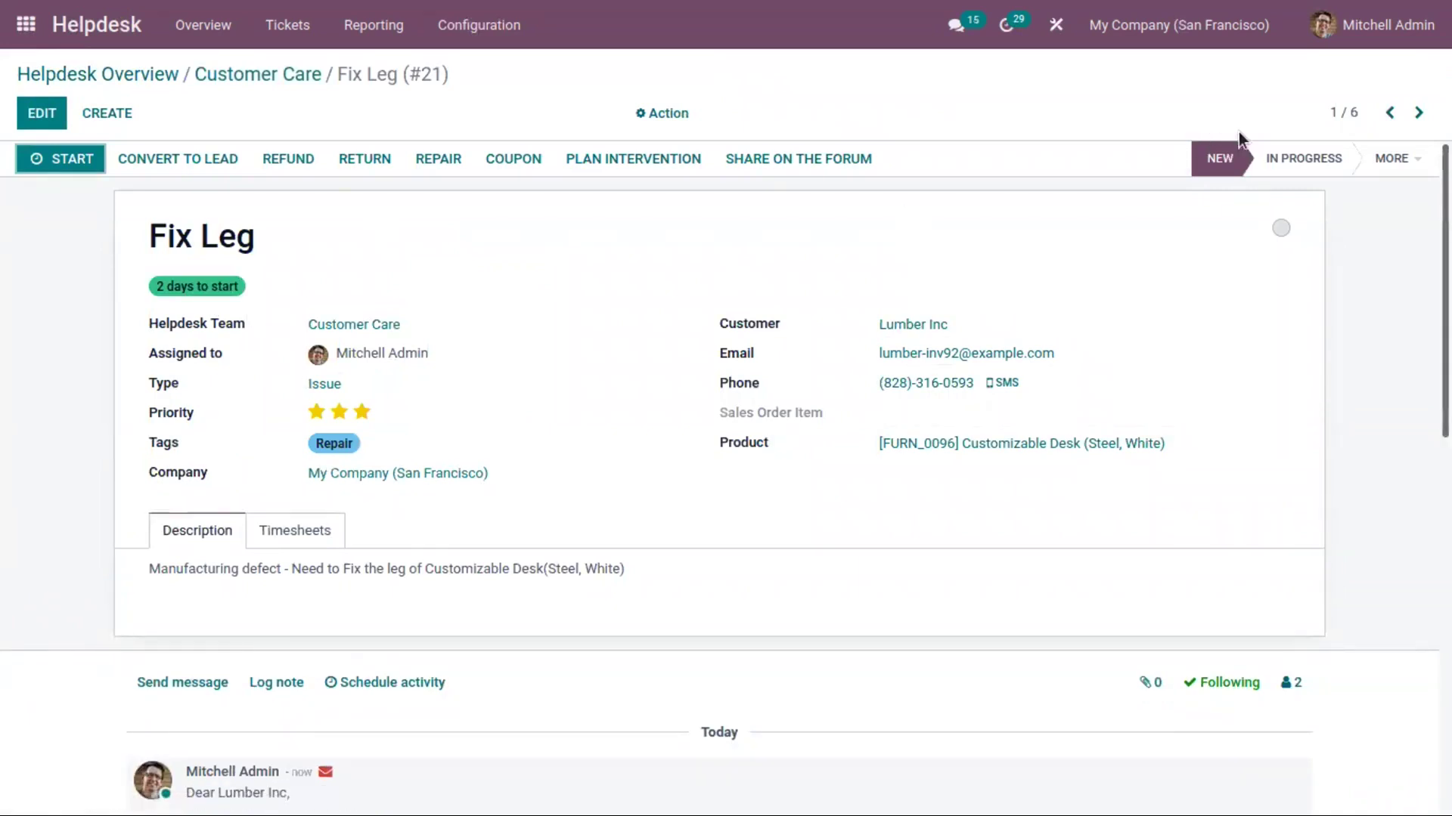
left_click(1284, 166)
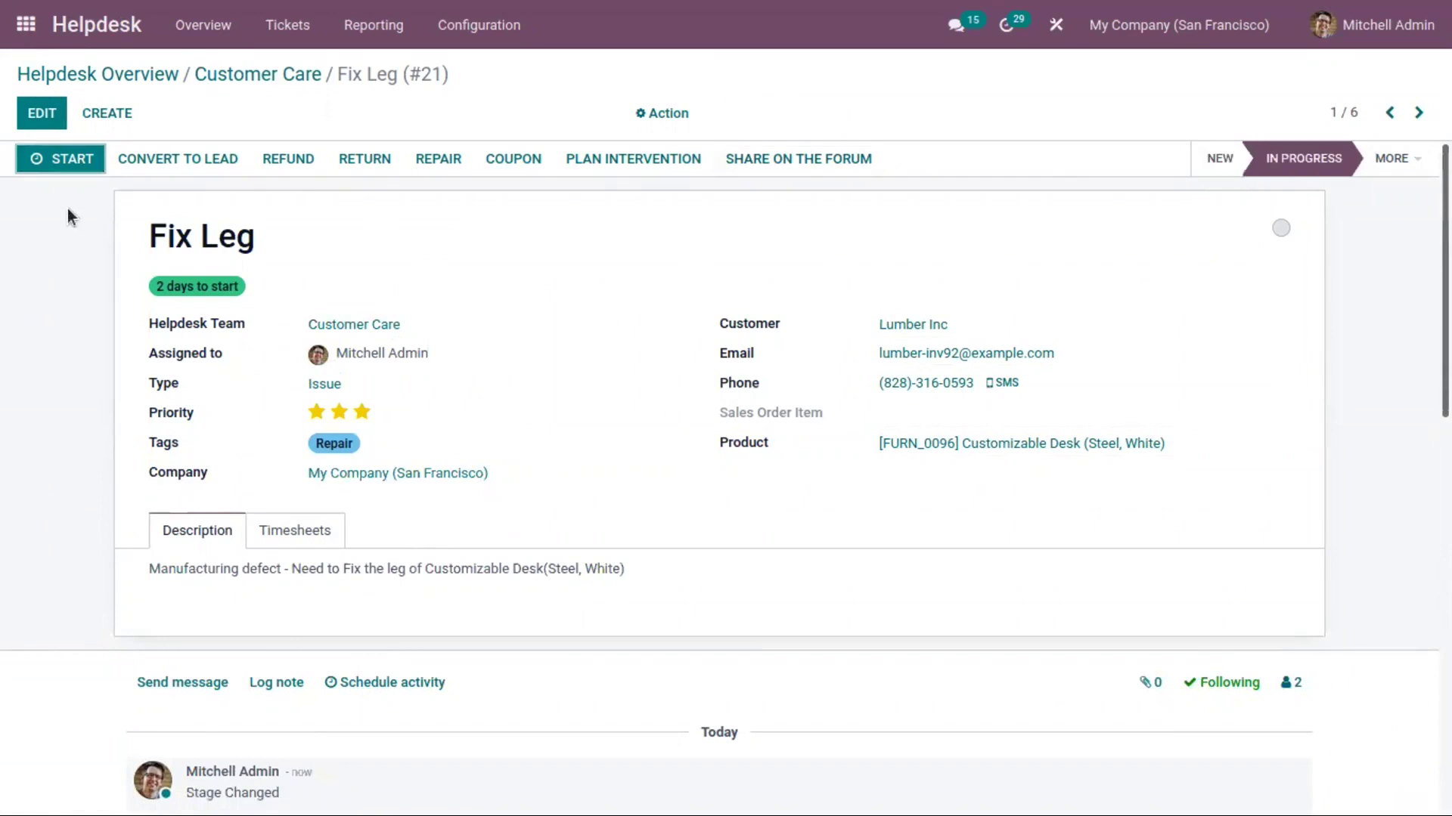
Run the ticket's timer, stop it and save the time spent with a duration of 01:15
left_click(87, 159)
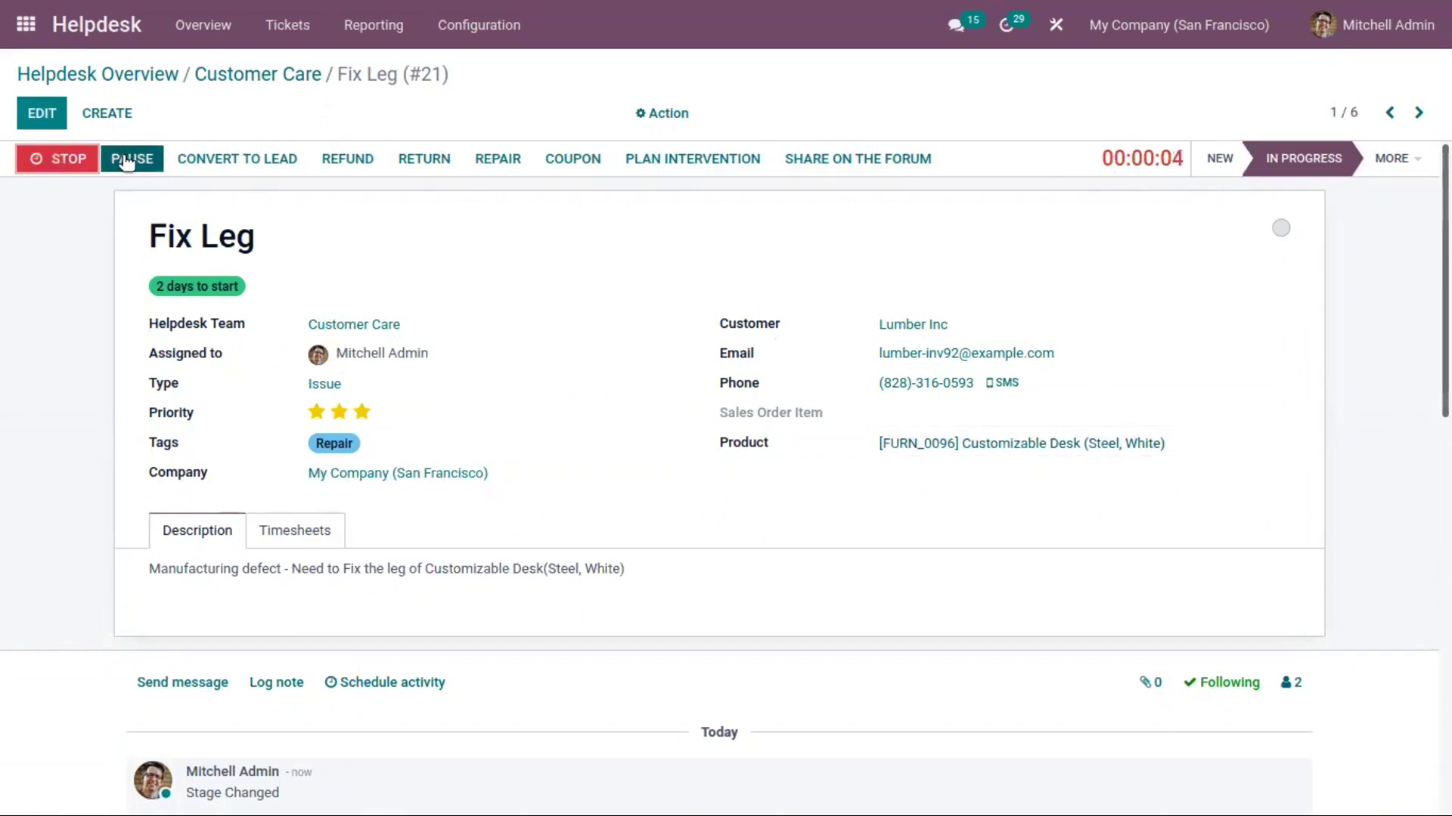
left_click(68, 160)
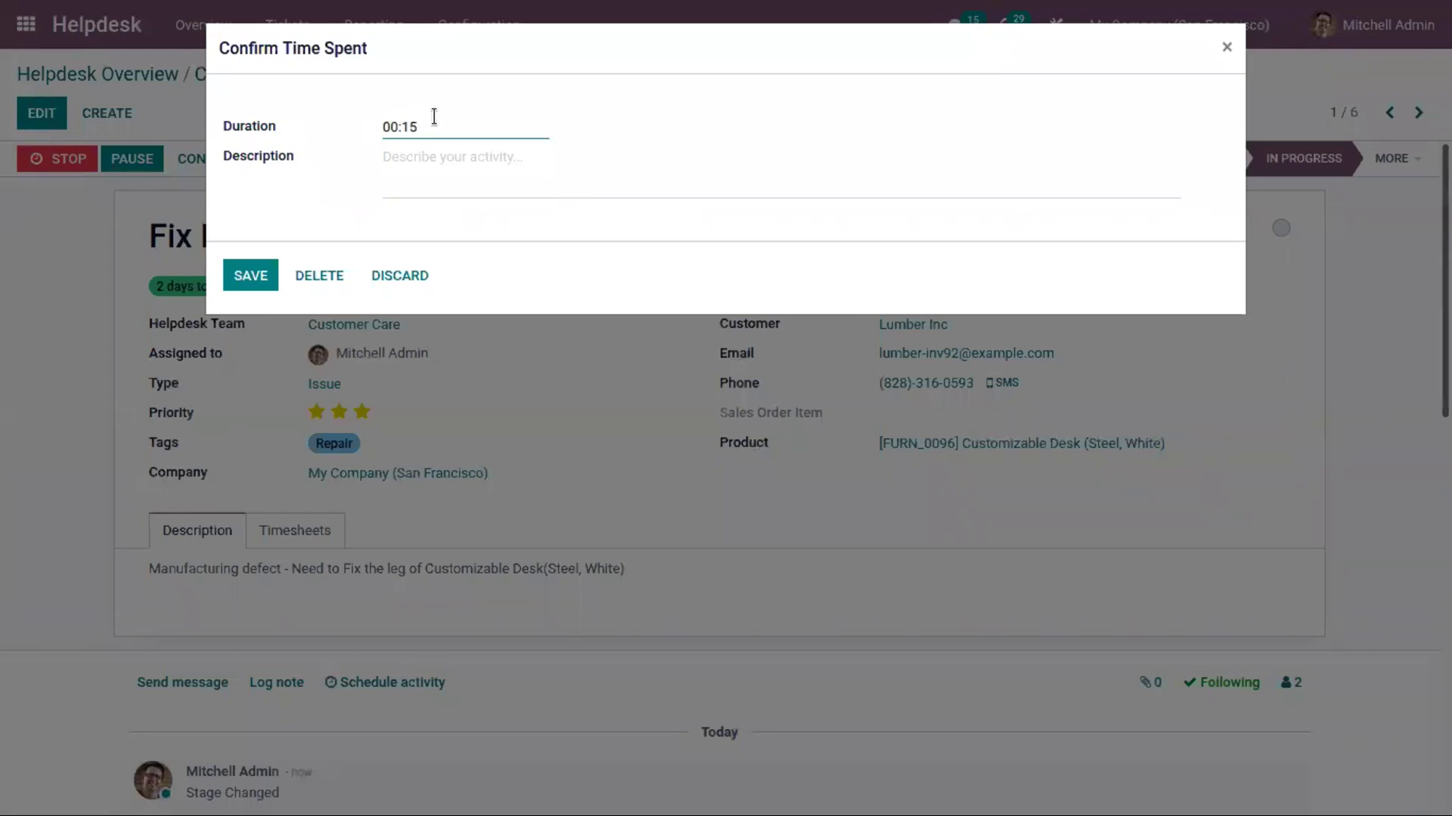
key("BackSpace")
type("1")
left_click(252, 273)
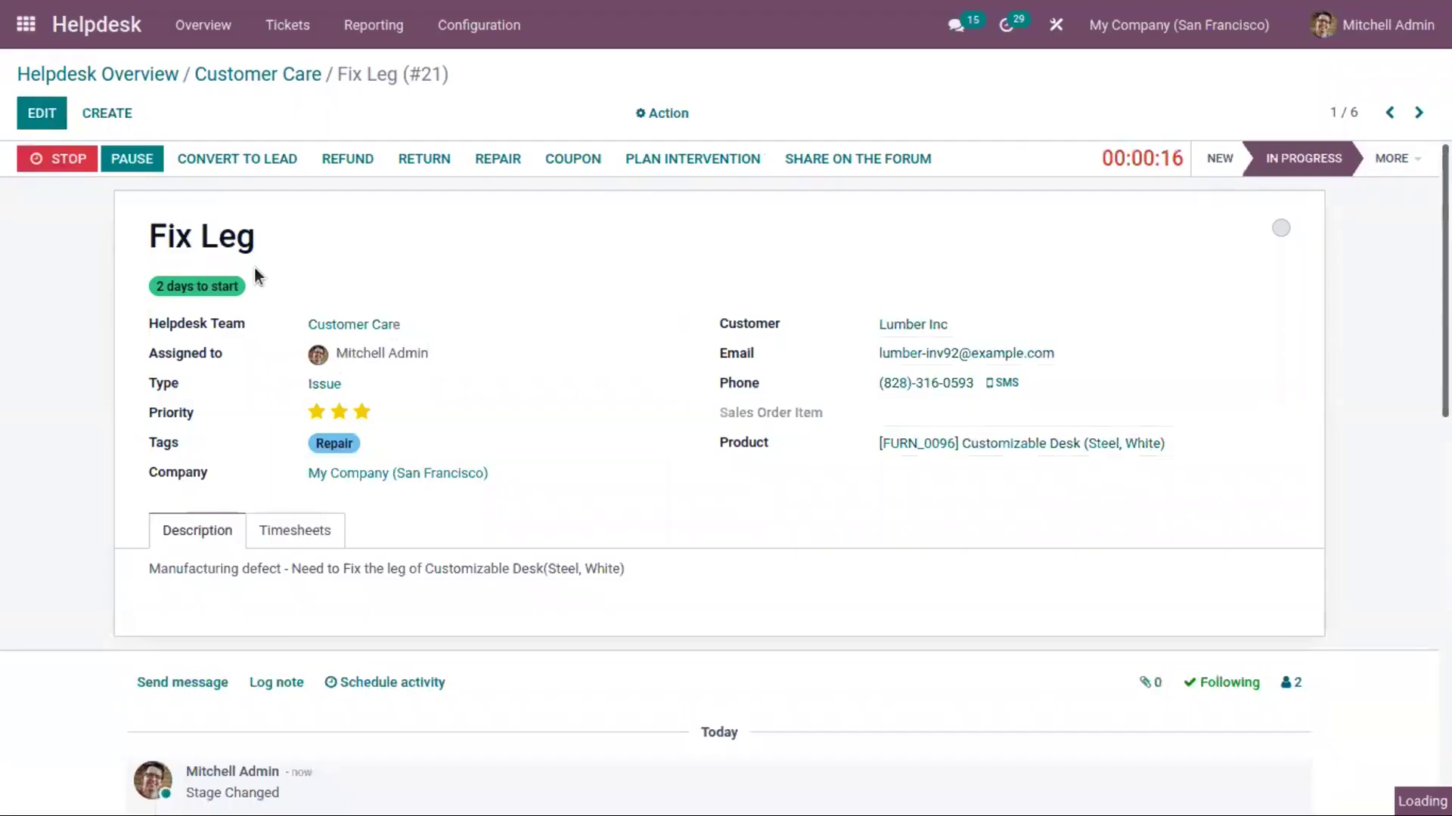
Review the logged timesheet line on the Fix Leg ticket and its editable hours spent
left_click(290, 533)
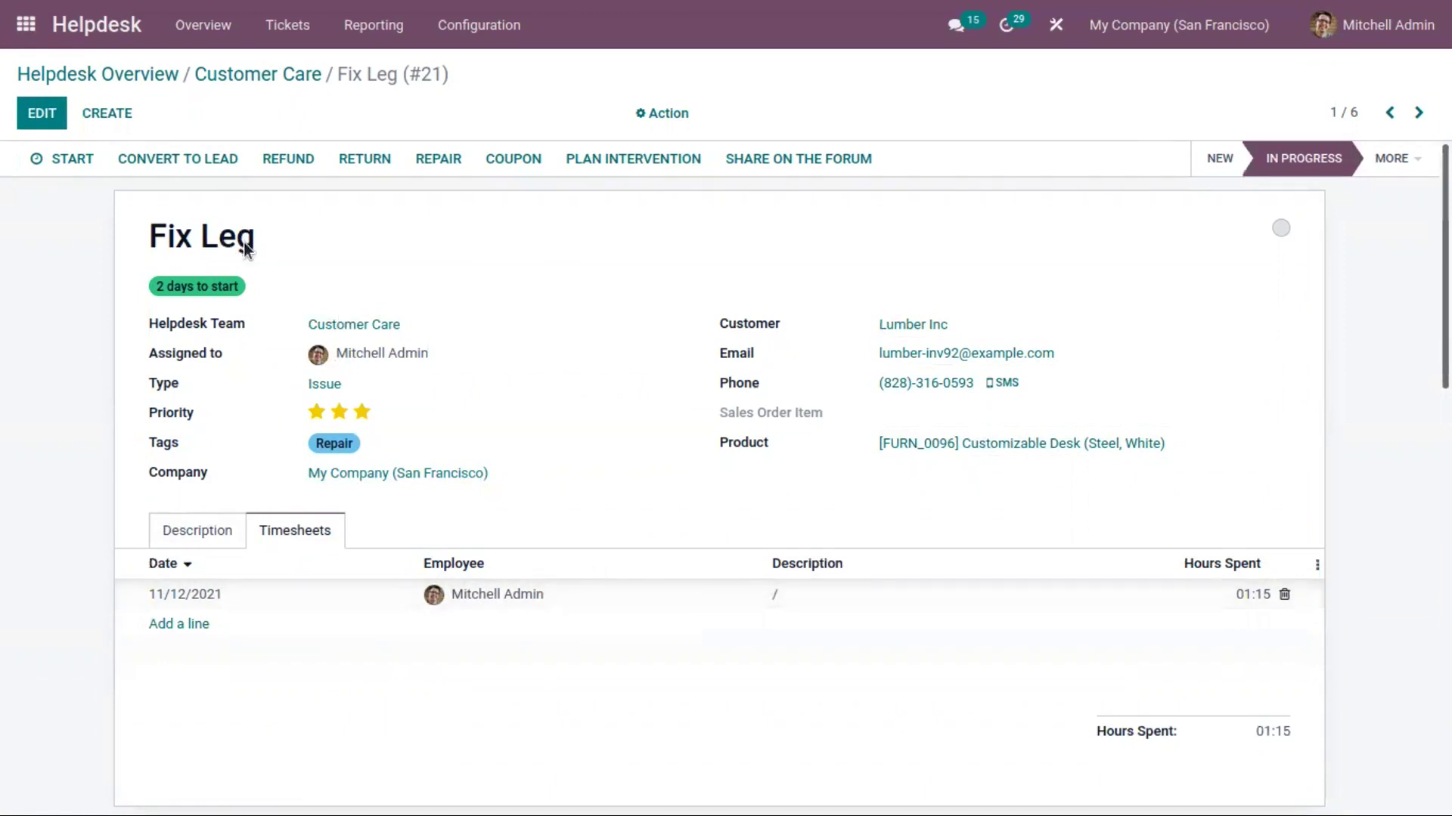
left_click(1246, 588)
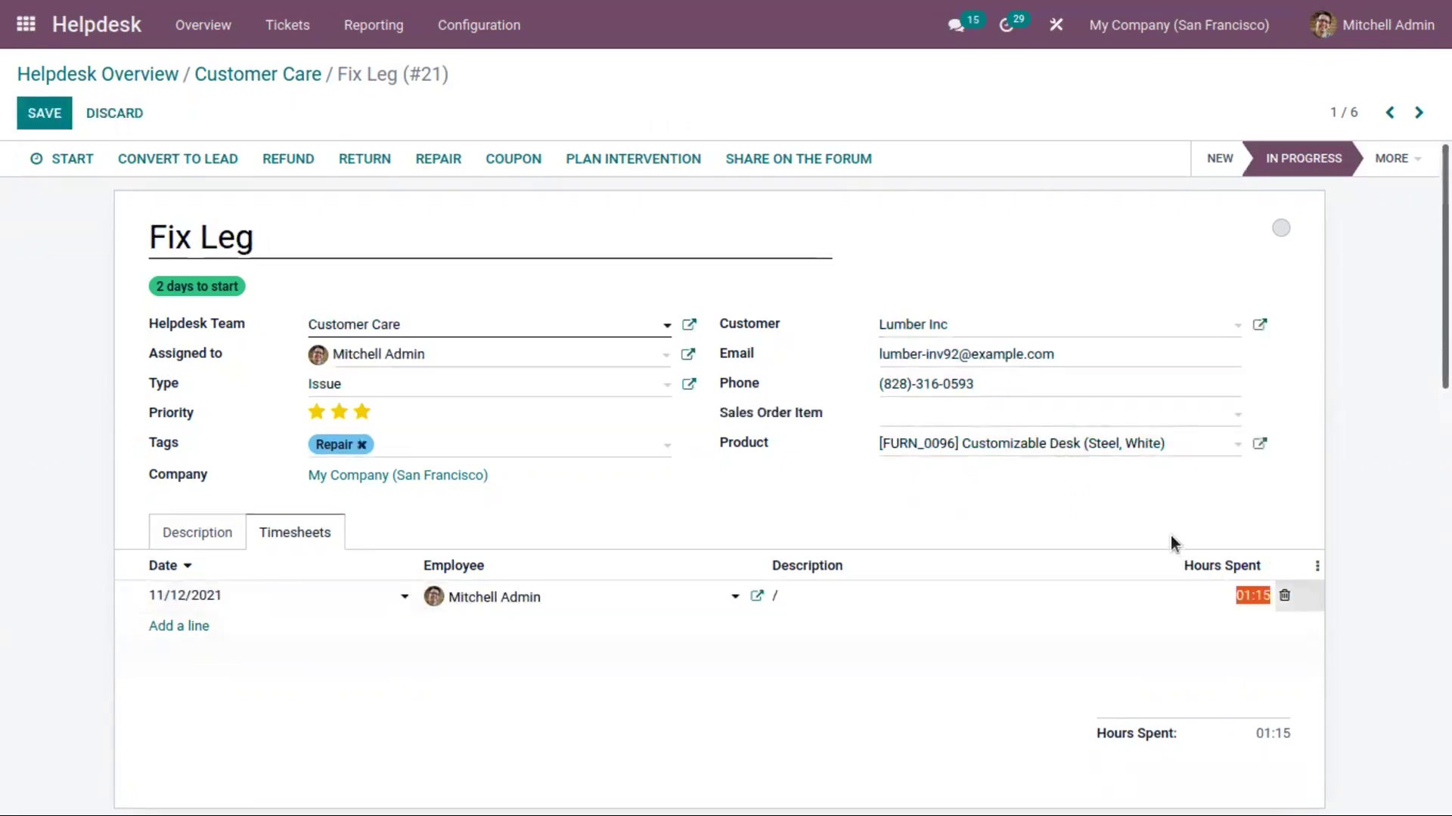
left_click(915, 503)
left_click(43, 115)
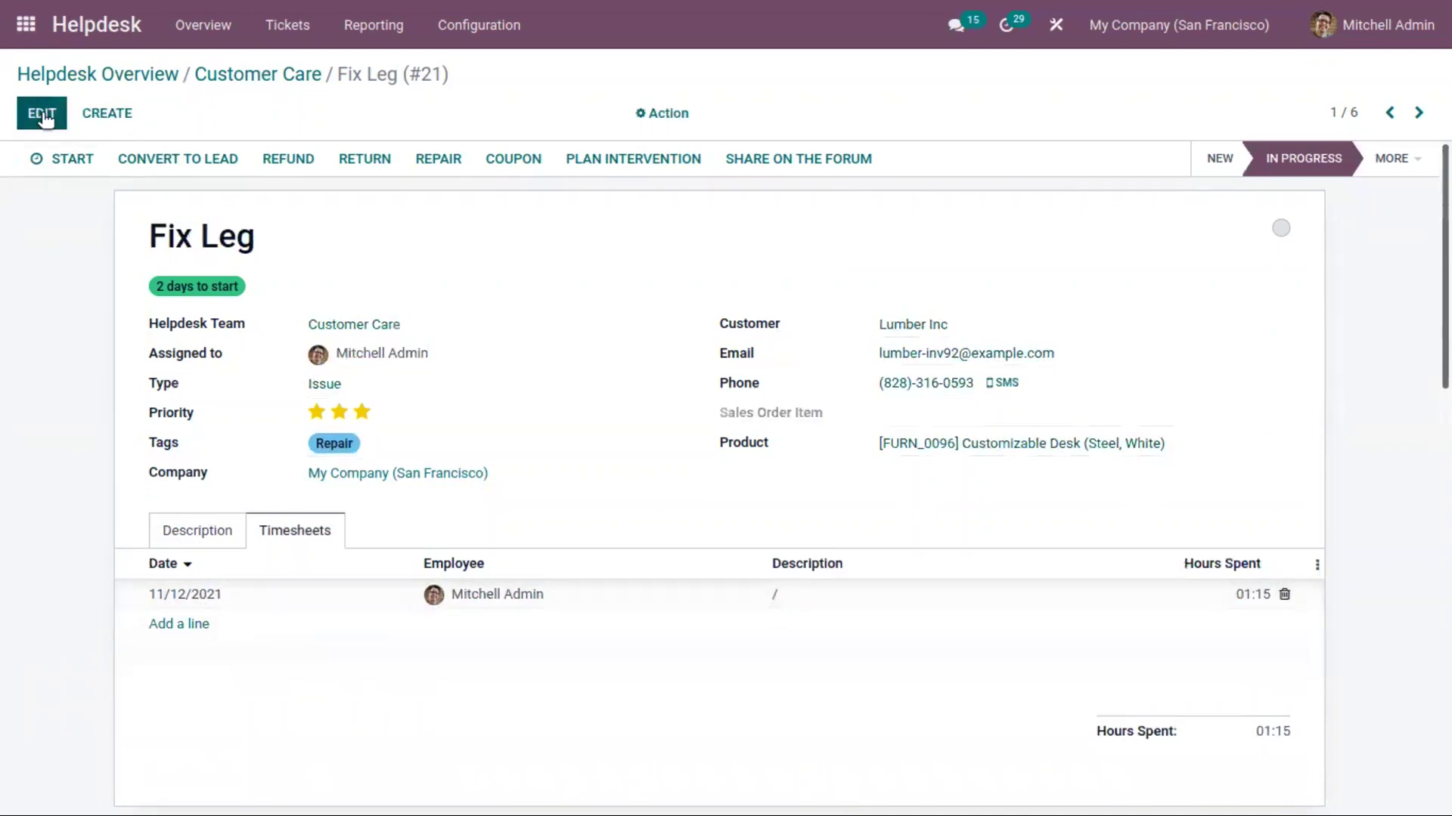
Run the ticket's timer again and save a second time entry with a duration of 00:30
left_click(82, 156)
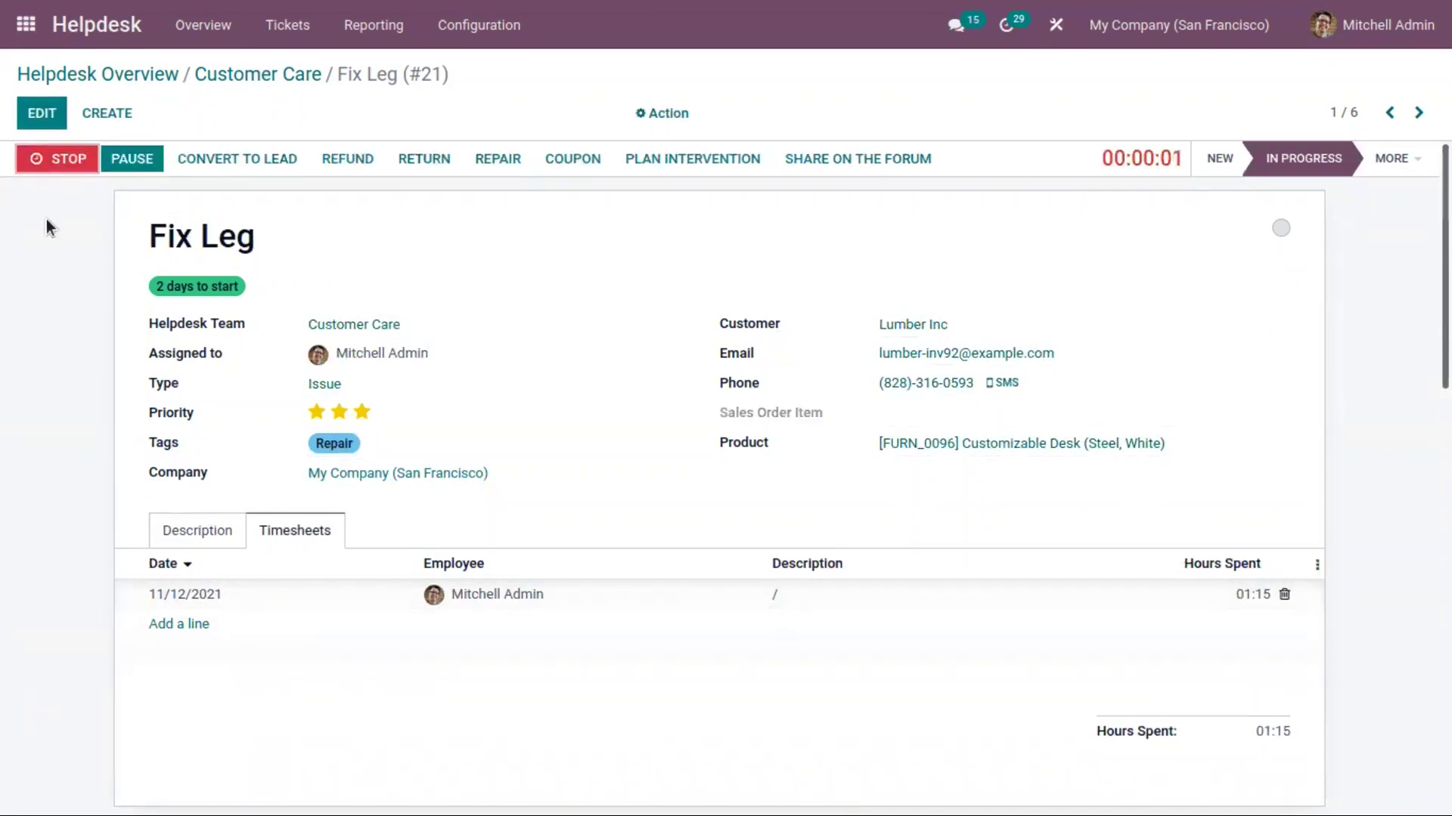
left_click(69, 158)
left_click_drag(420, 121, 401, 117)
type("30")
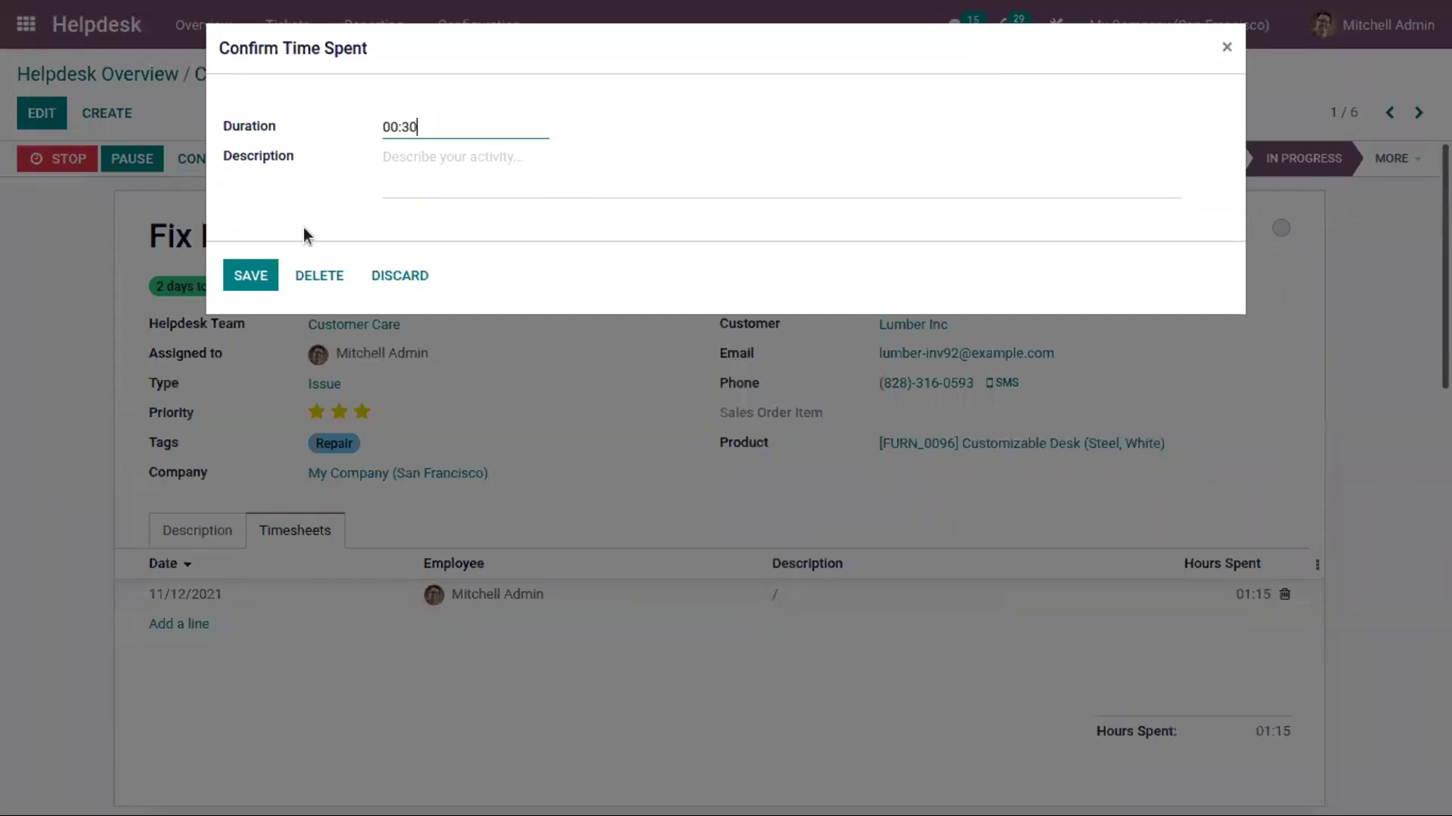
left_click(251, 275)
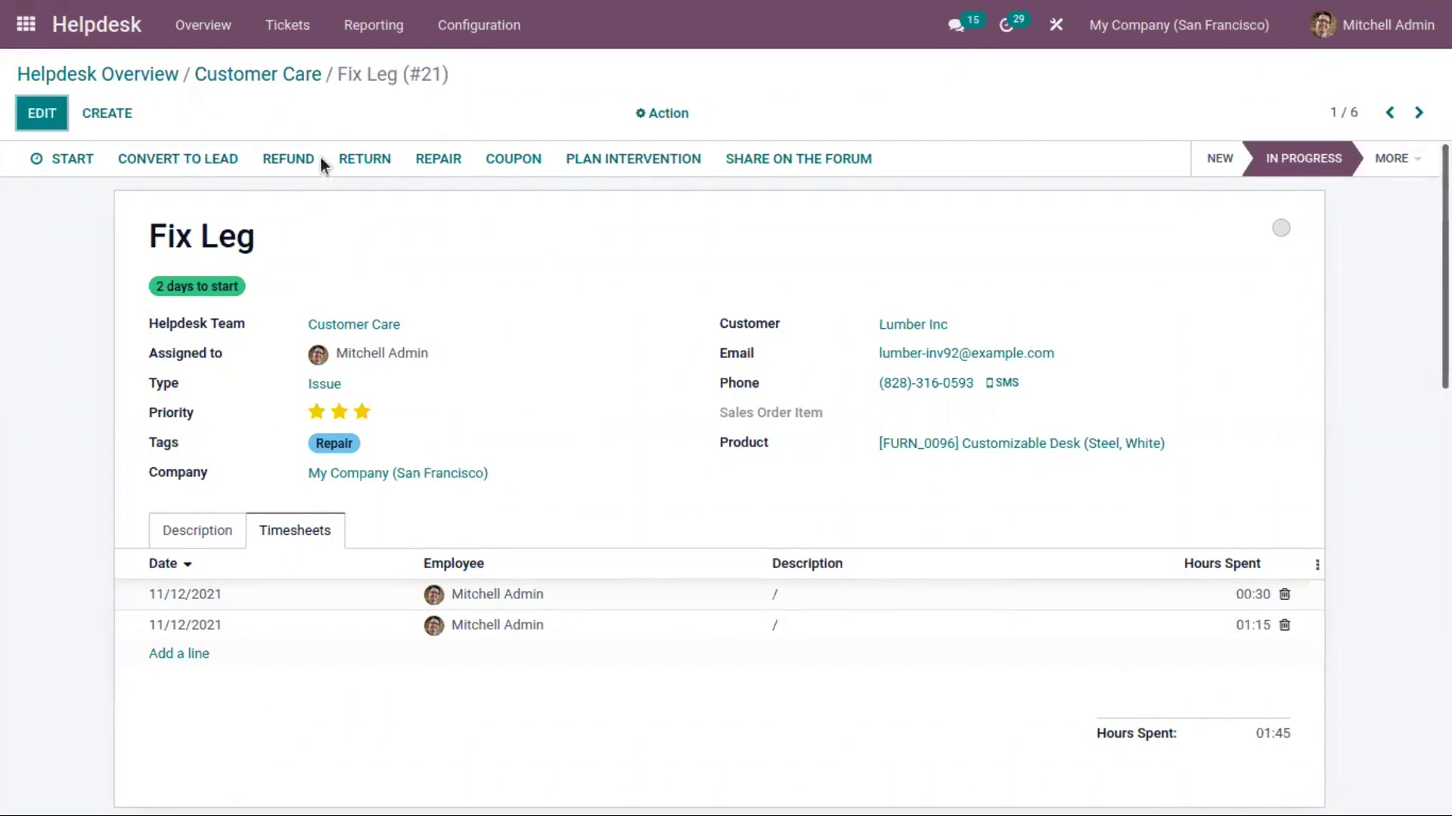
Examine the ticket's Refund and Reverse Transfer forms, cancelling each without processing it
left_click(265, 158)
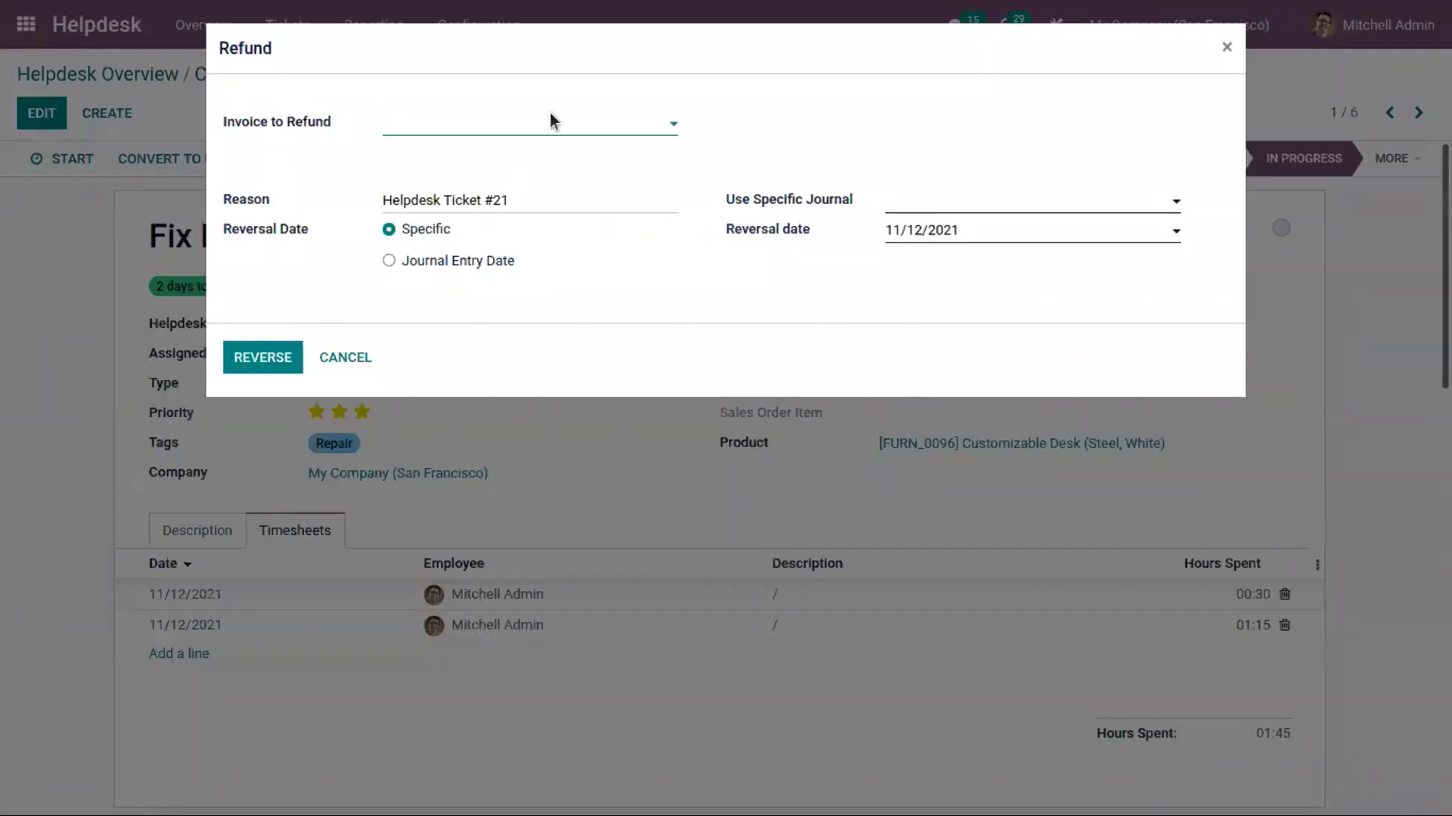
left_click(547, 131)
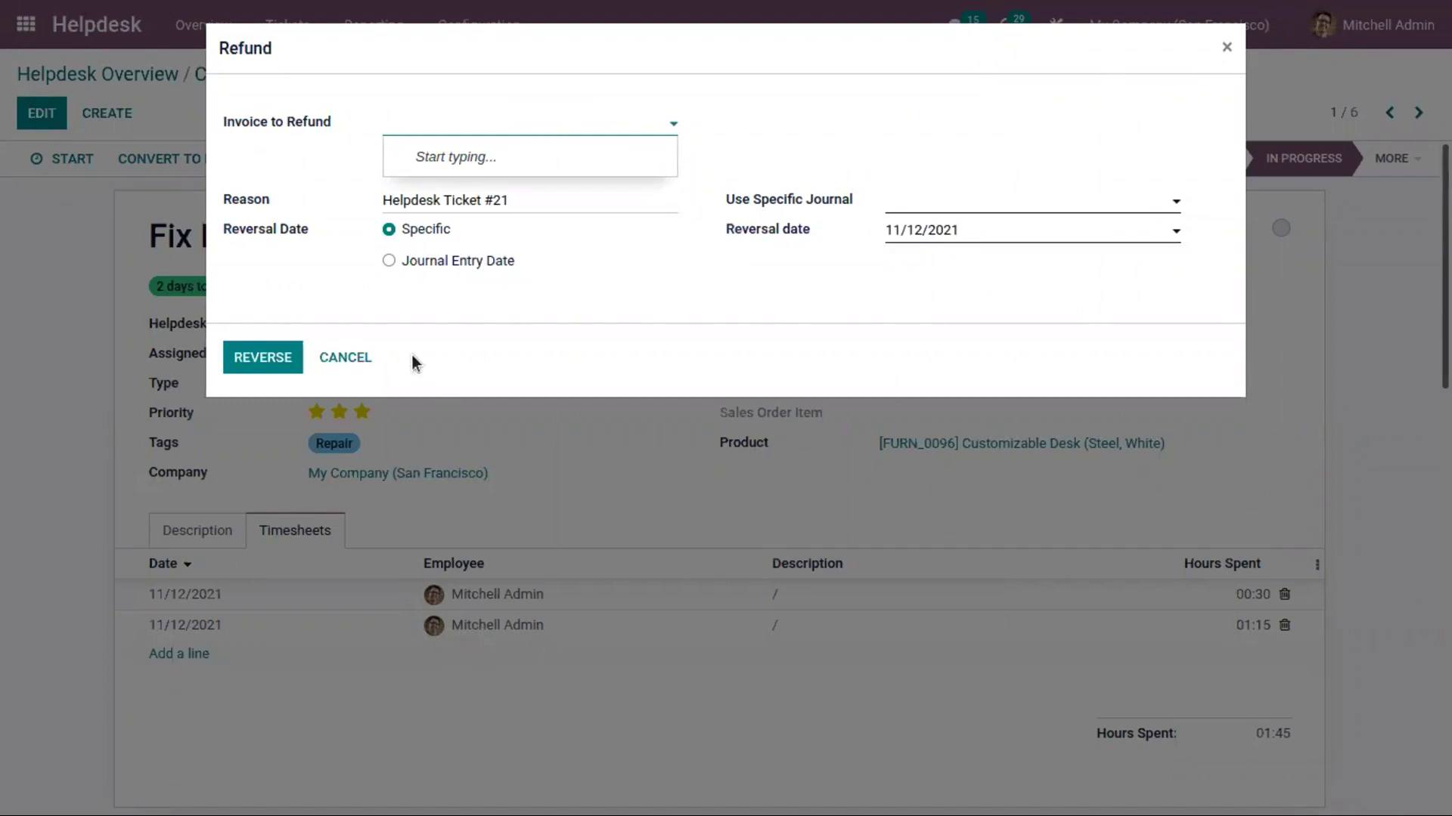
left_click(356, 163)
left_click(503, 199)
key("BackSpace")
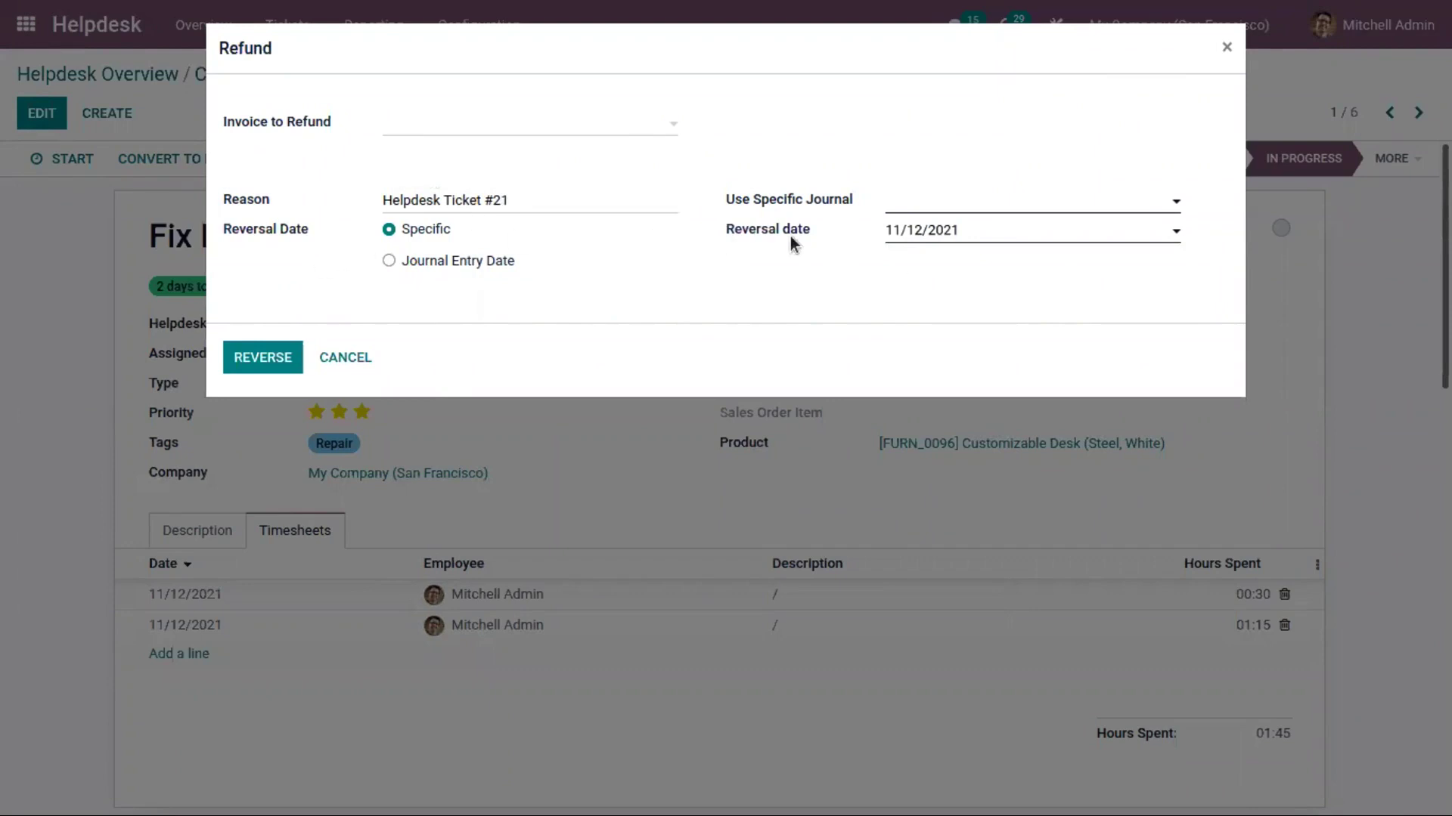
left_click(348, 352)
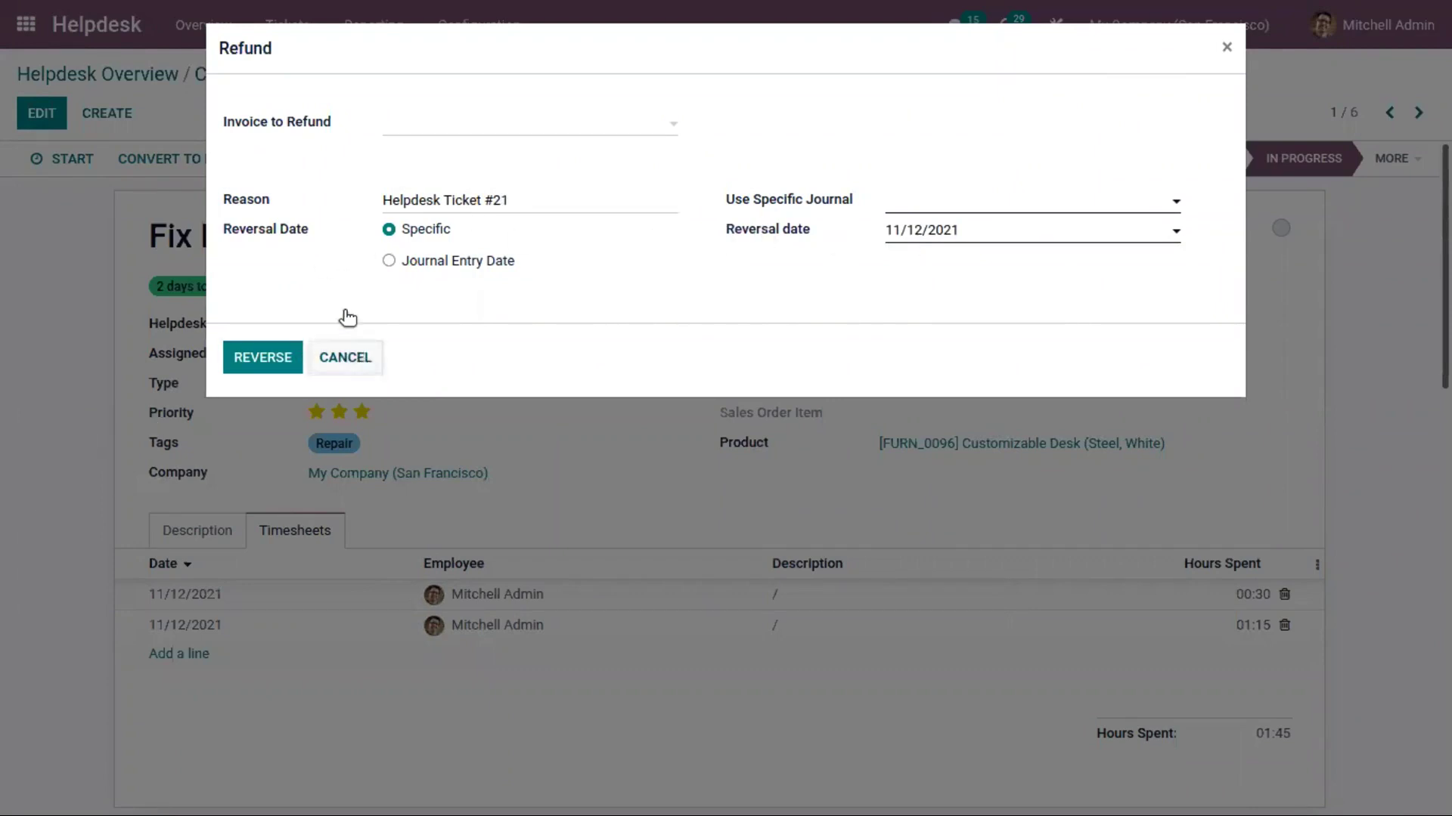
left_click(356, 162)
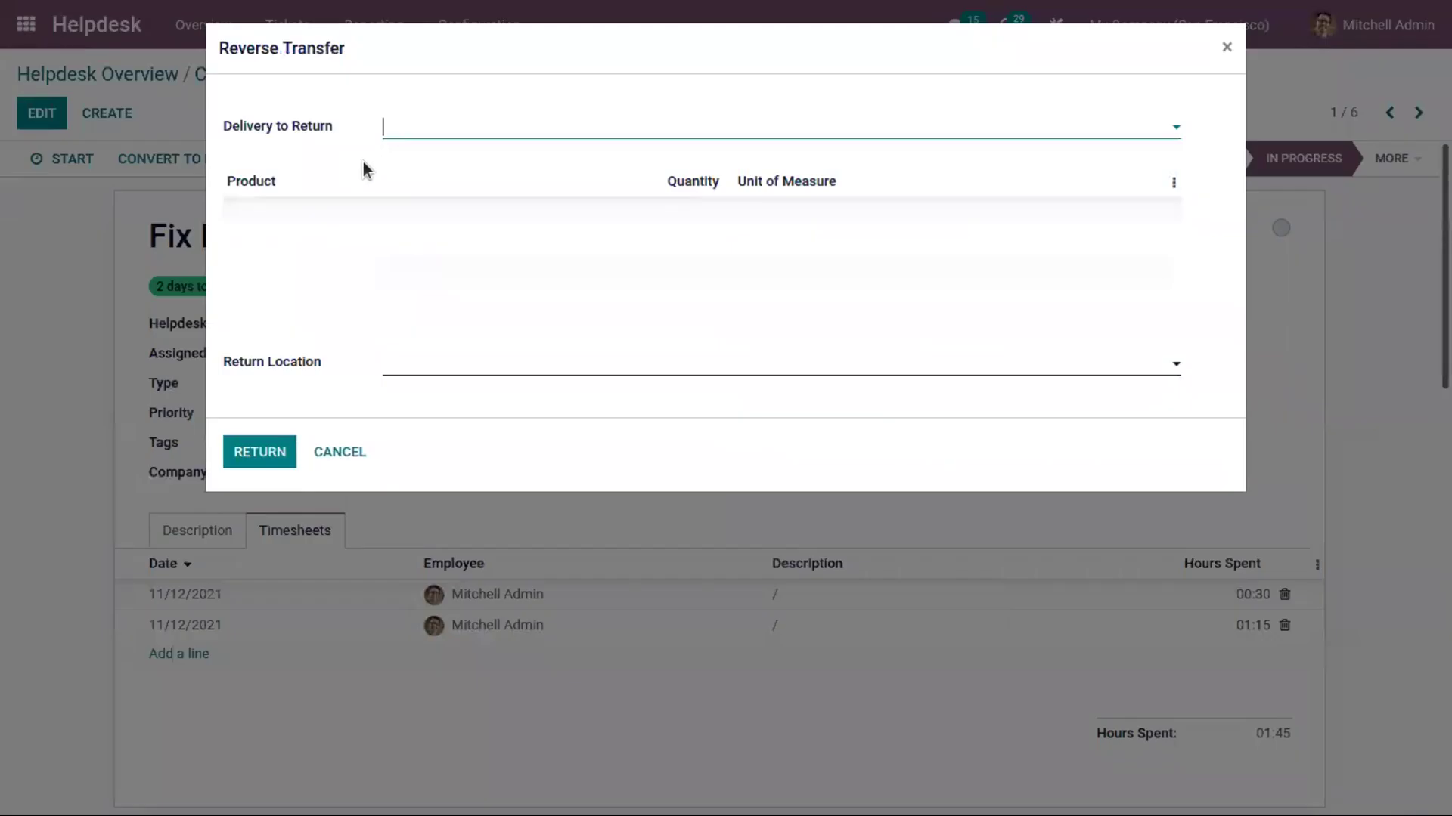
left_click(341, 454)
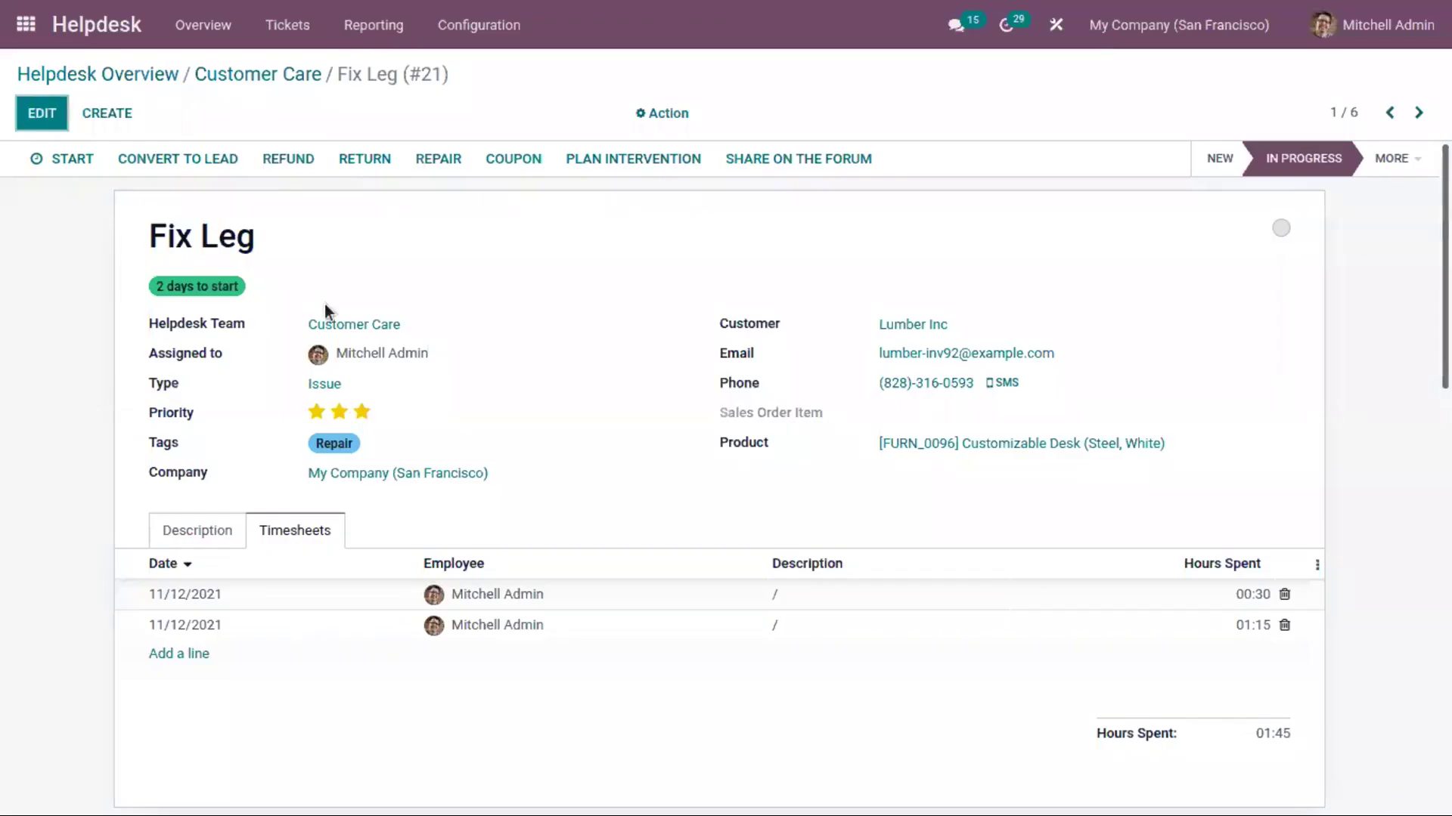
Create a repair order from the Fix Leg ticket with description Repair Leg of Customizable Desk and scheduled date 11/13/2021
left_click(440, 162)
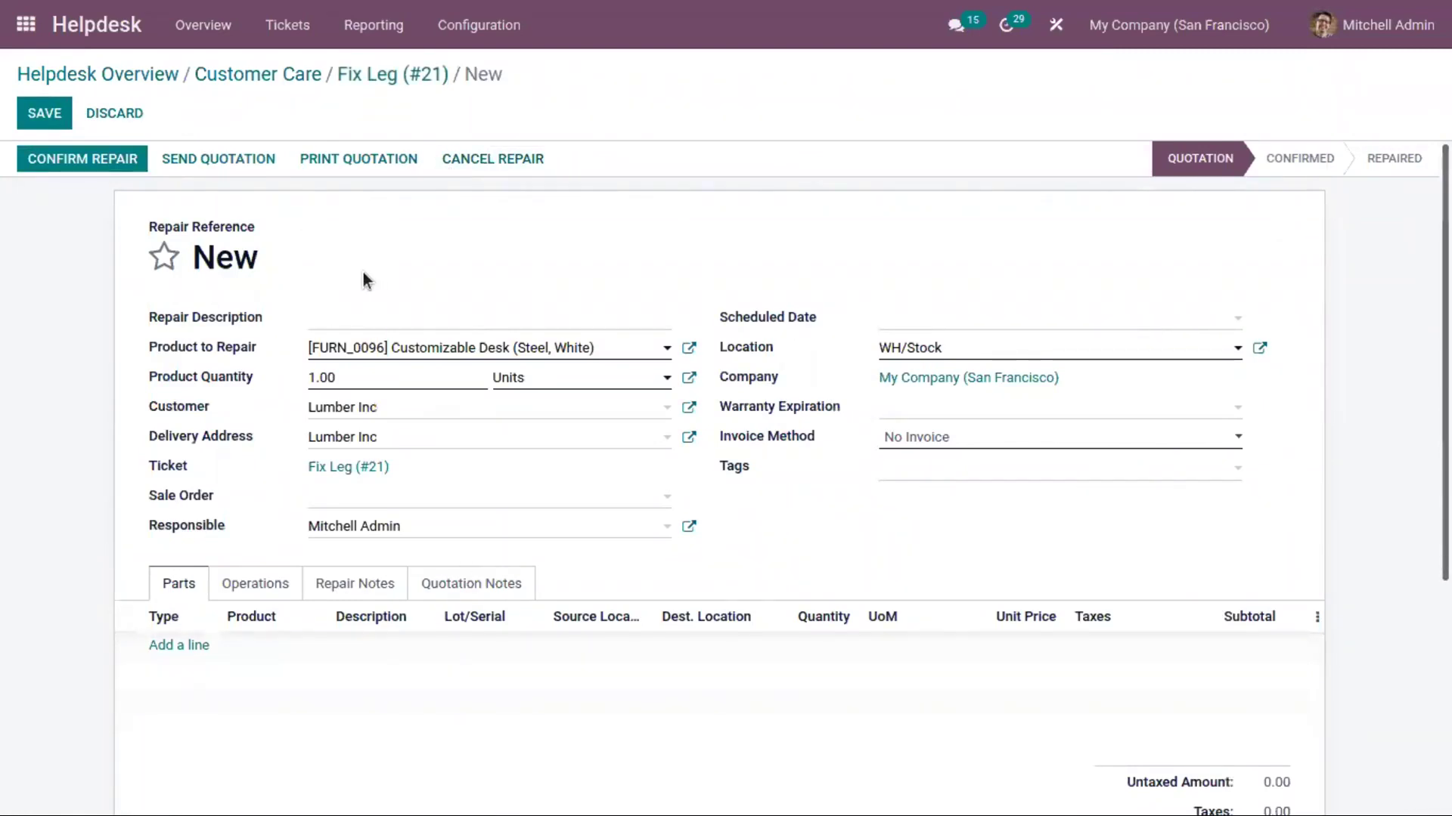
left_click(330, 314)
type("Repair Leg of Custo")
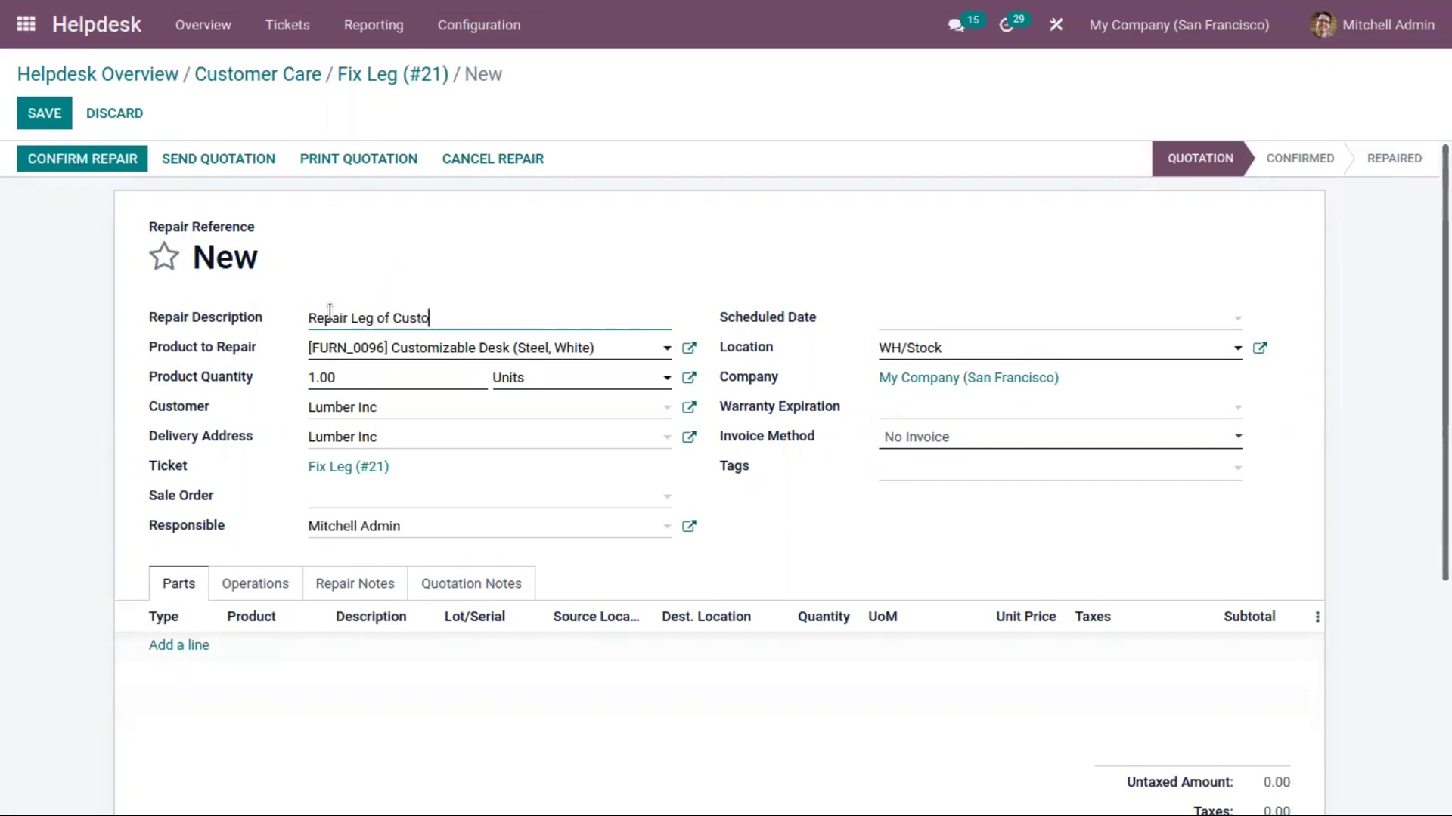
type("mizable Desk")
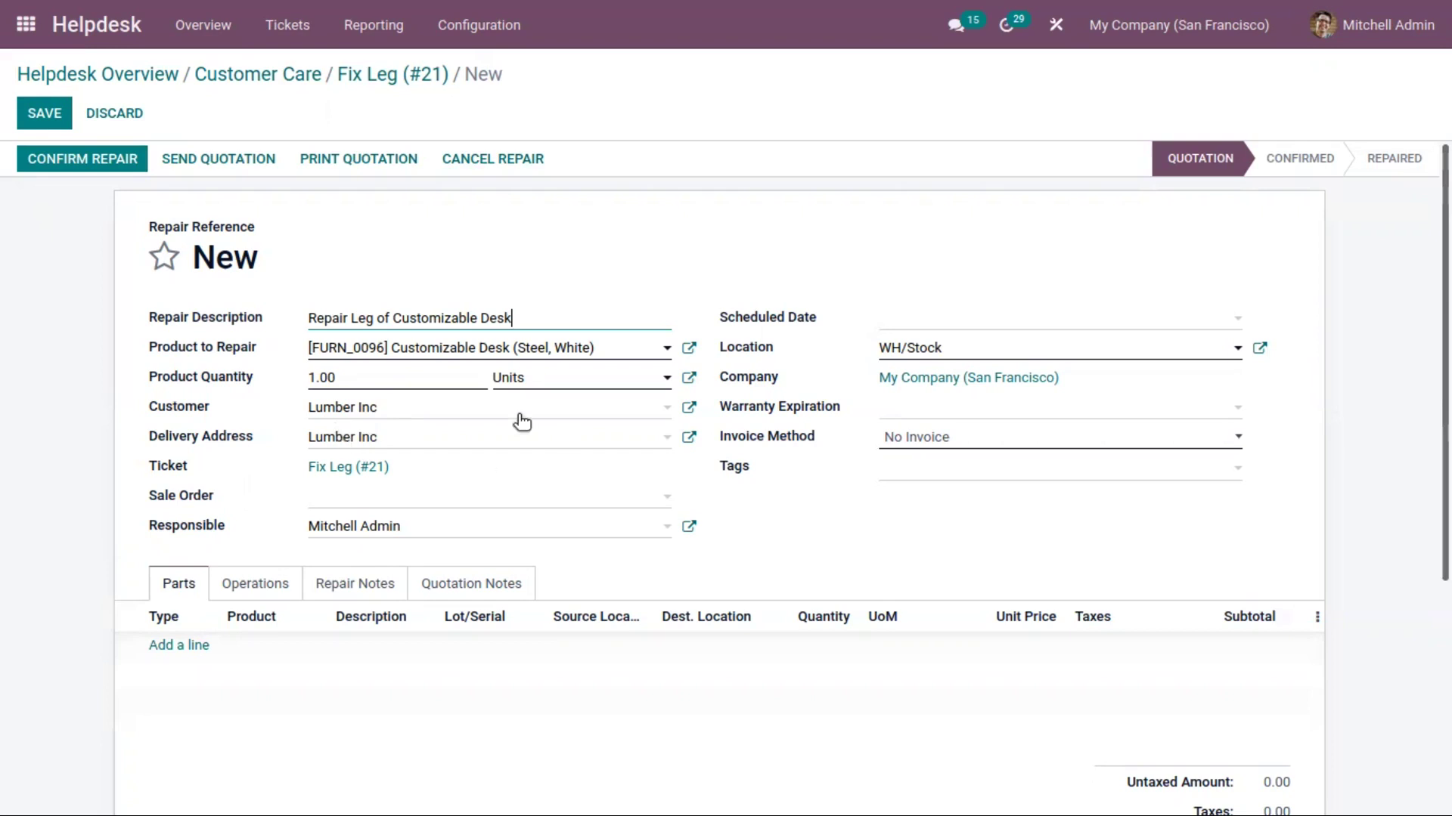
left_click(926, 328)
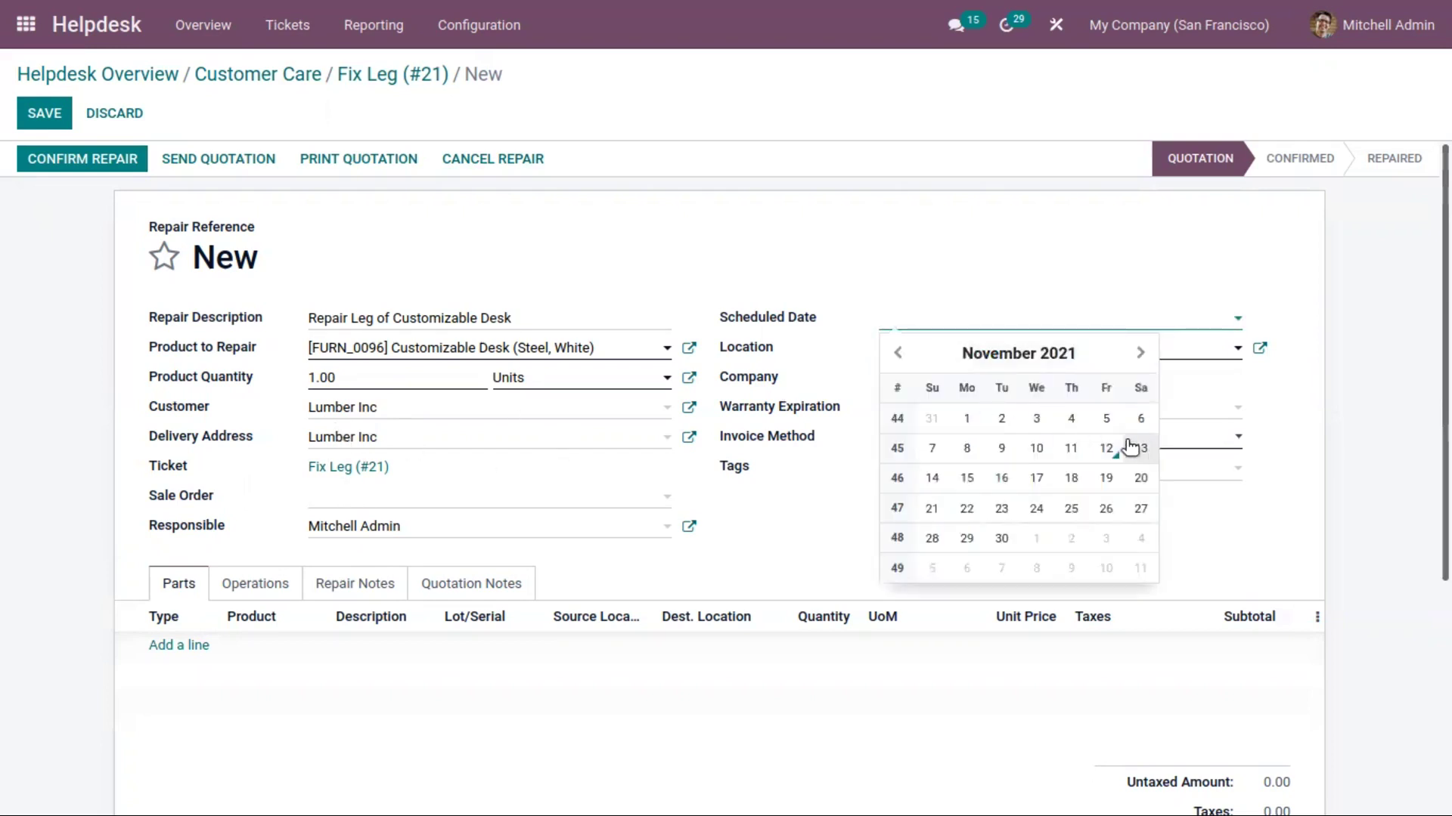
left_click(1140, 448)
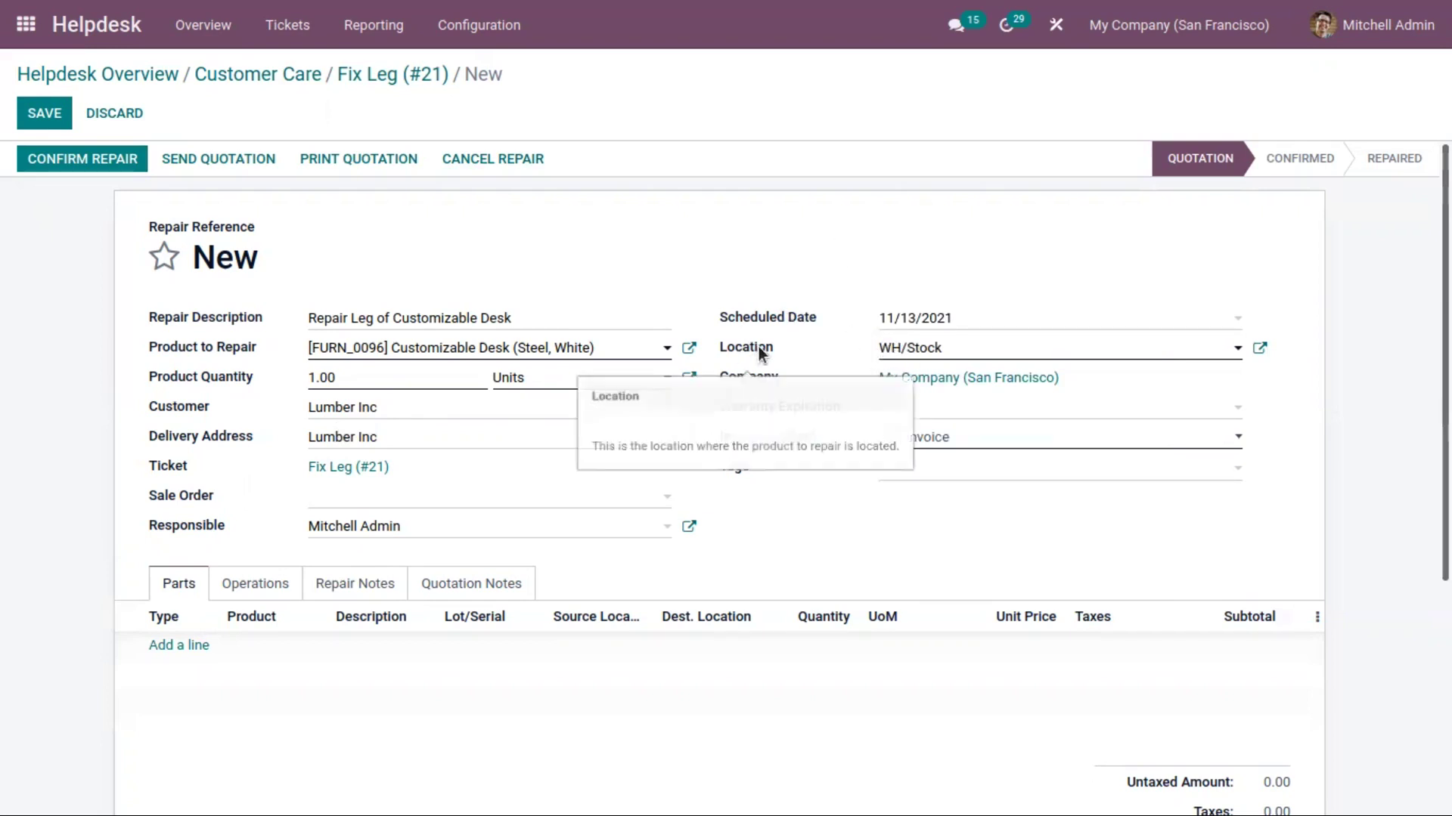
Set the repair order's warranty expiration to 11/12/2022
left_click(960, 409)
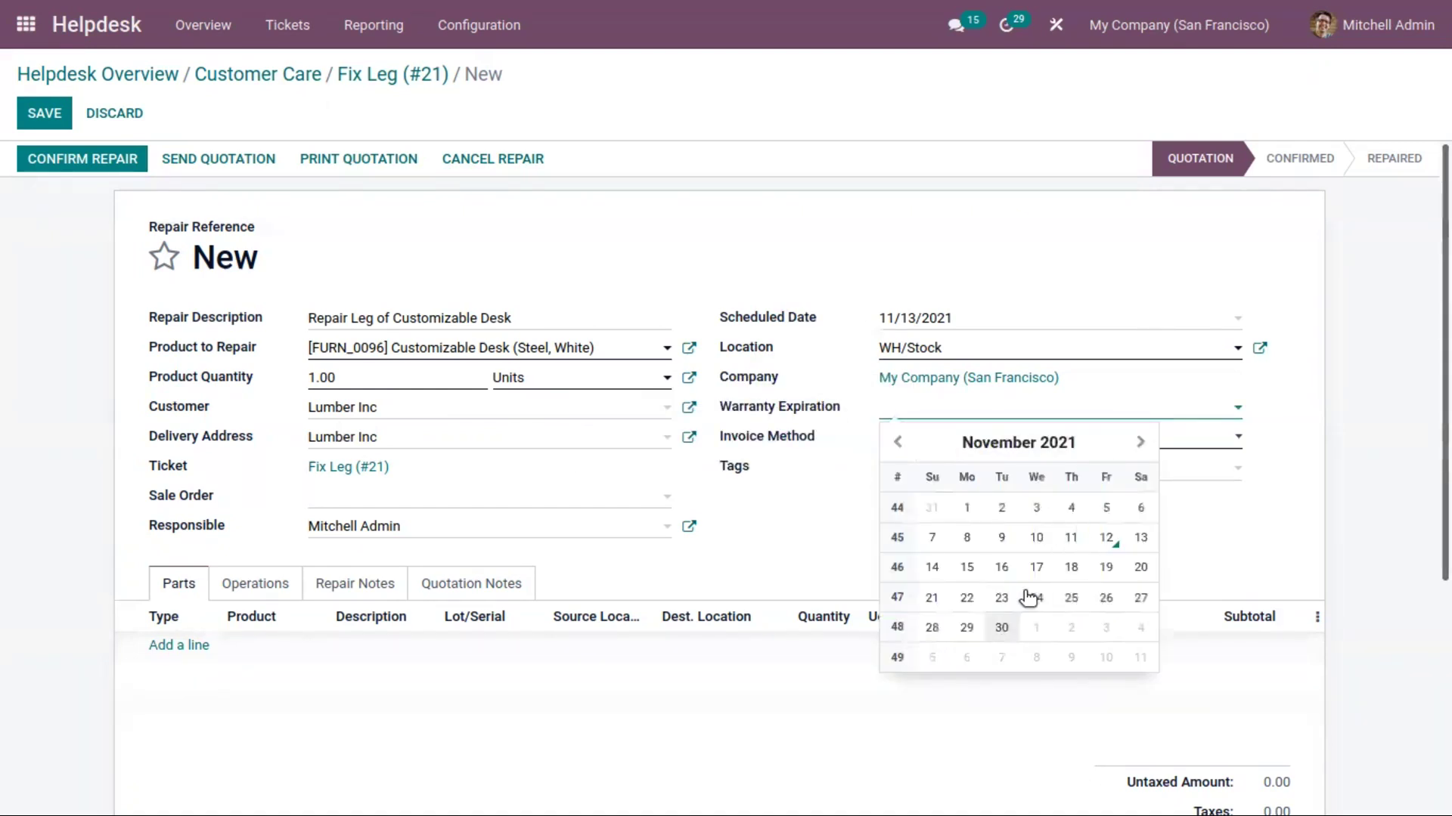
left_click(1054, 442)
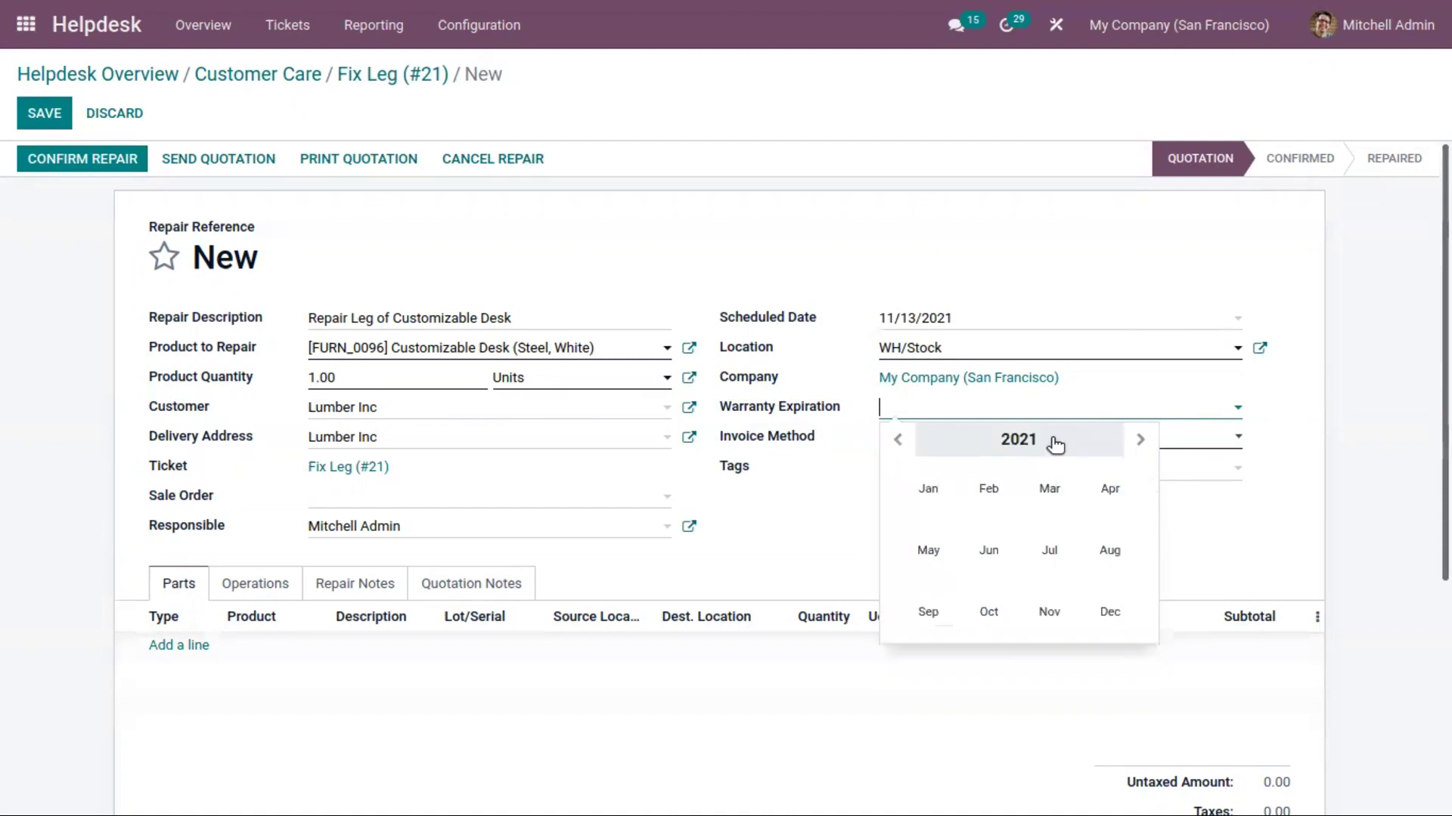
left_click(1004, 410)
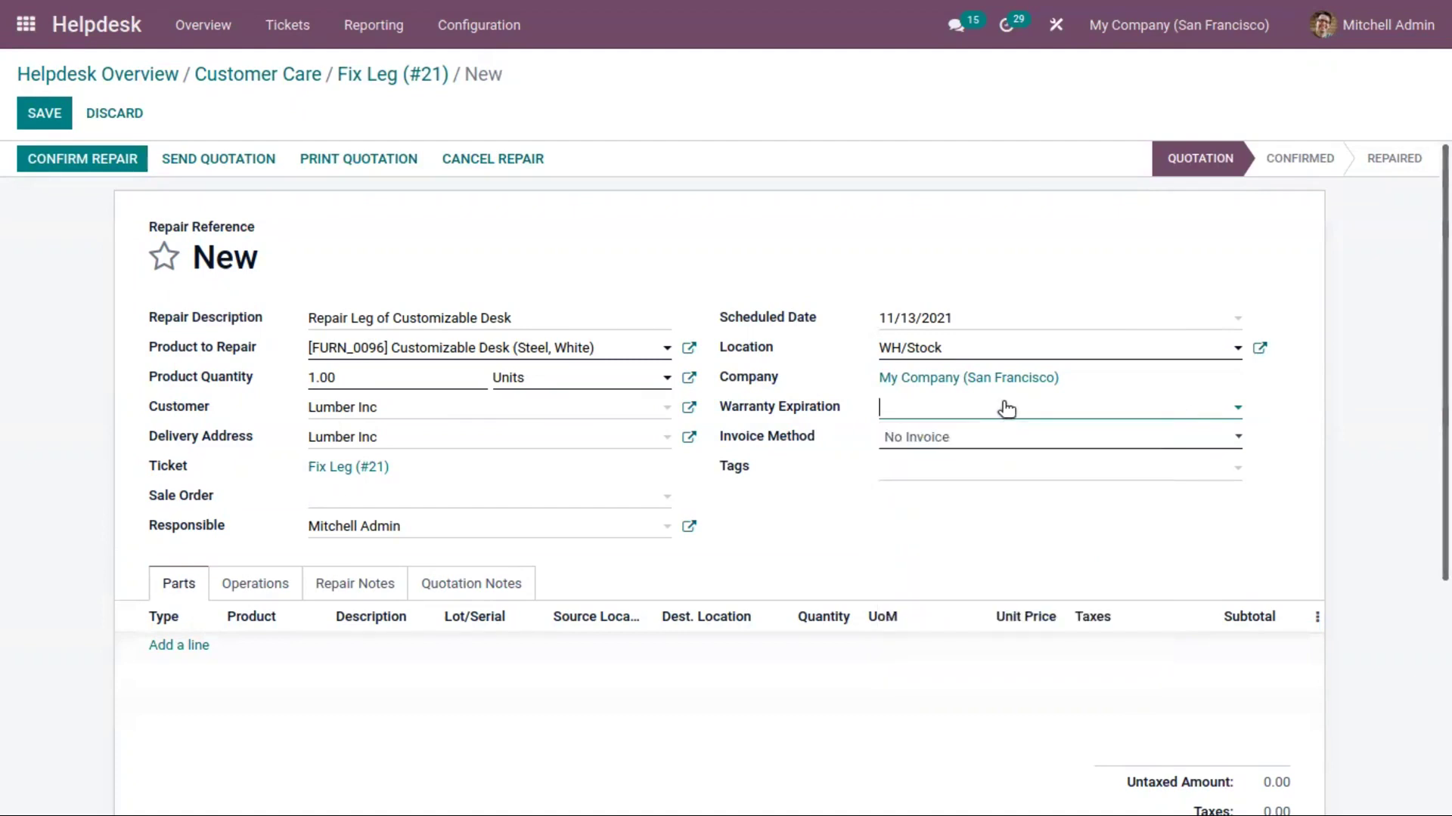
type("+")
type("11/12/2022")
key("Tab")
Set the repair order's invoice method to Before Repair and leave the tags empty
left_click(895, 440)
left_click(830, 474)
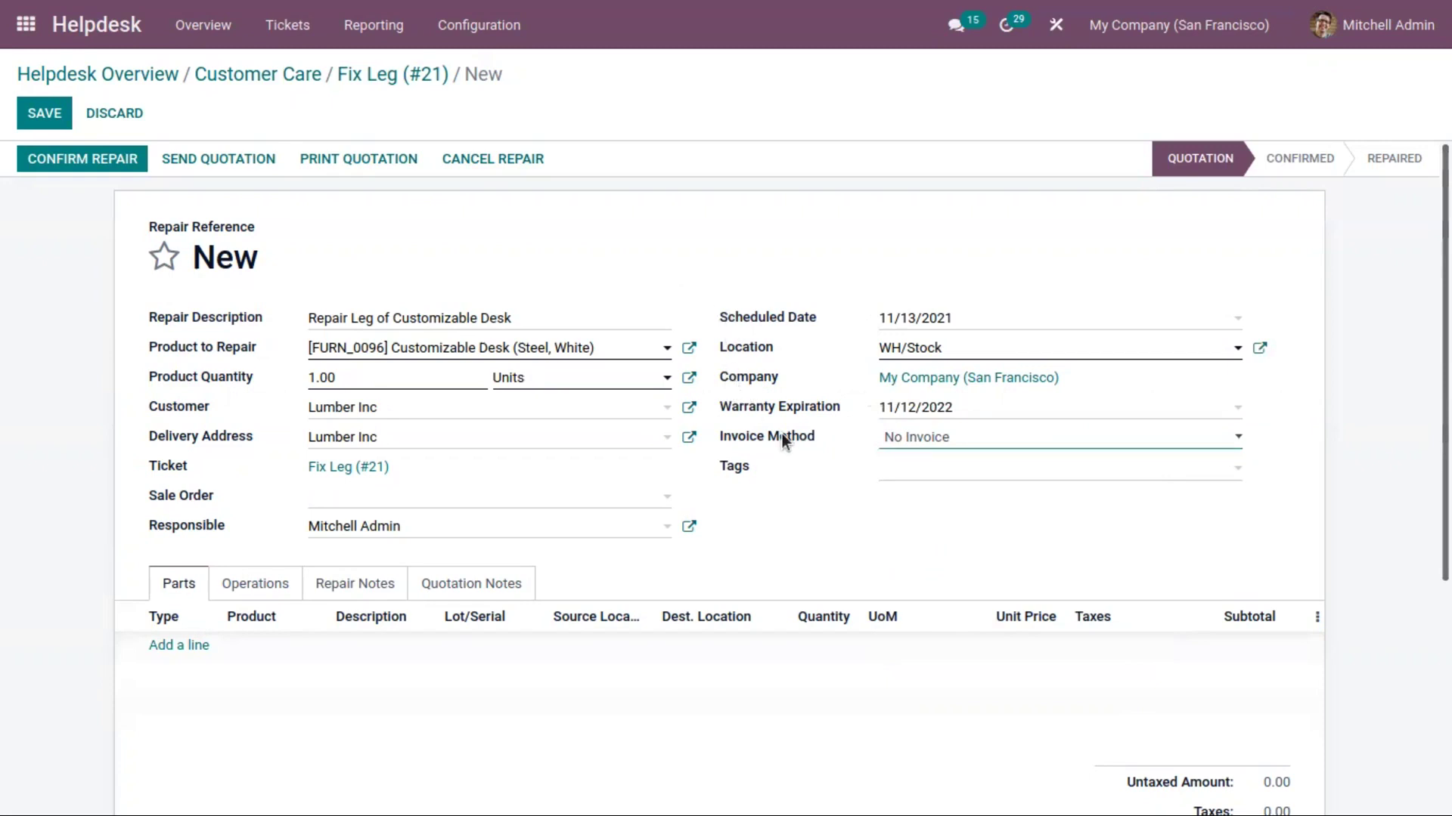
left_click(885, 441)
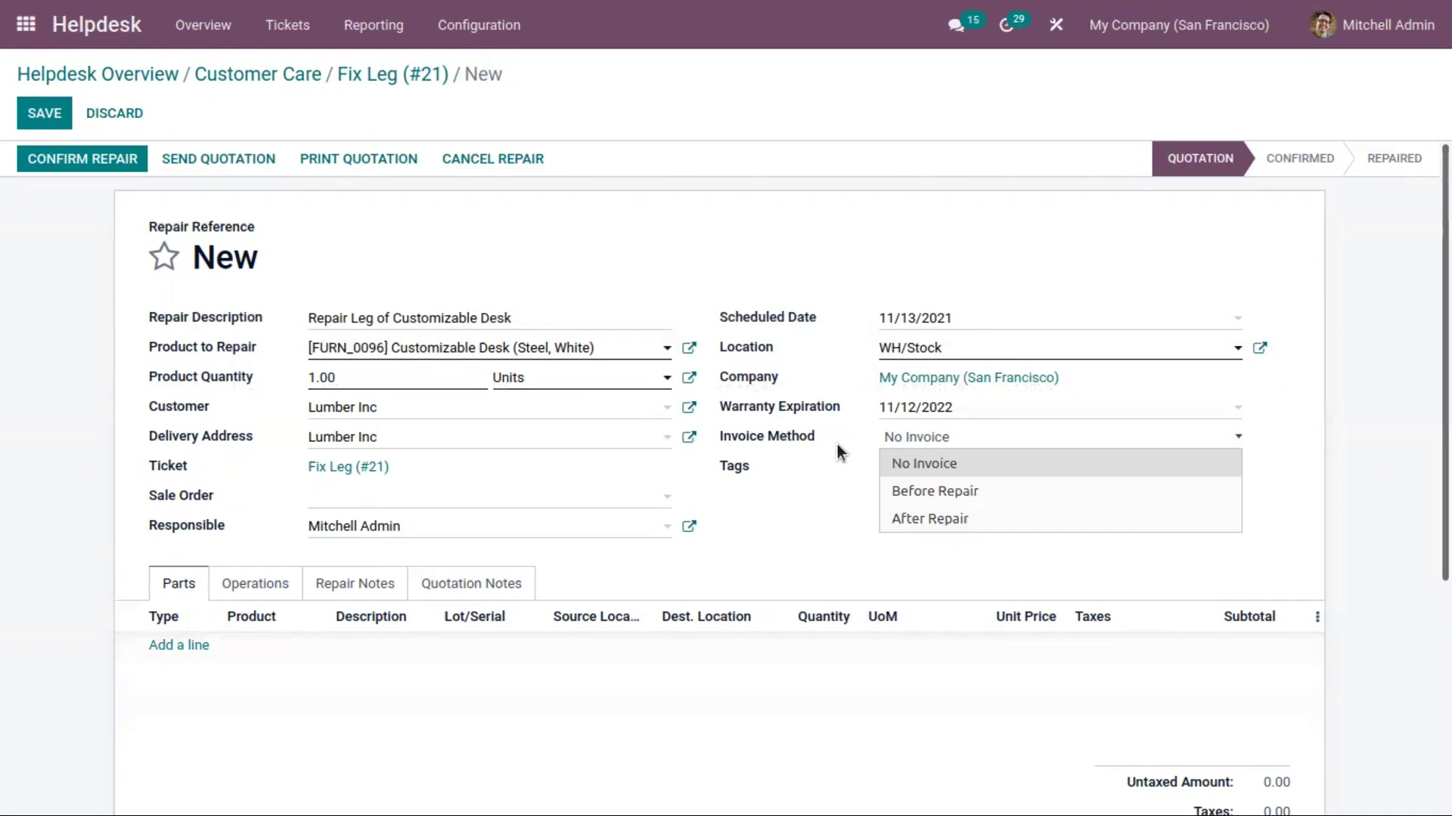
left_click(922, 491)
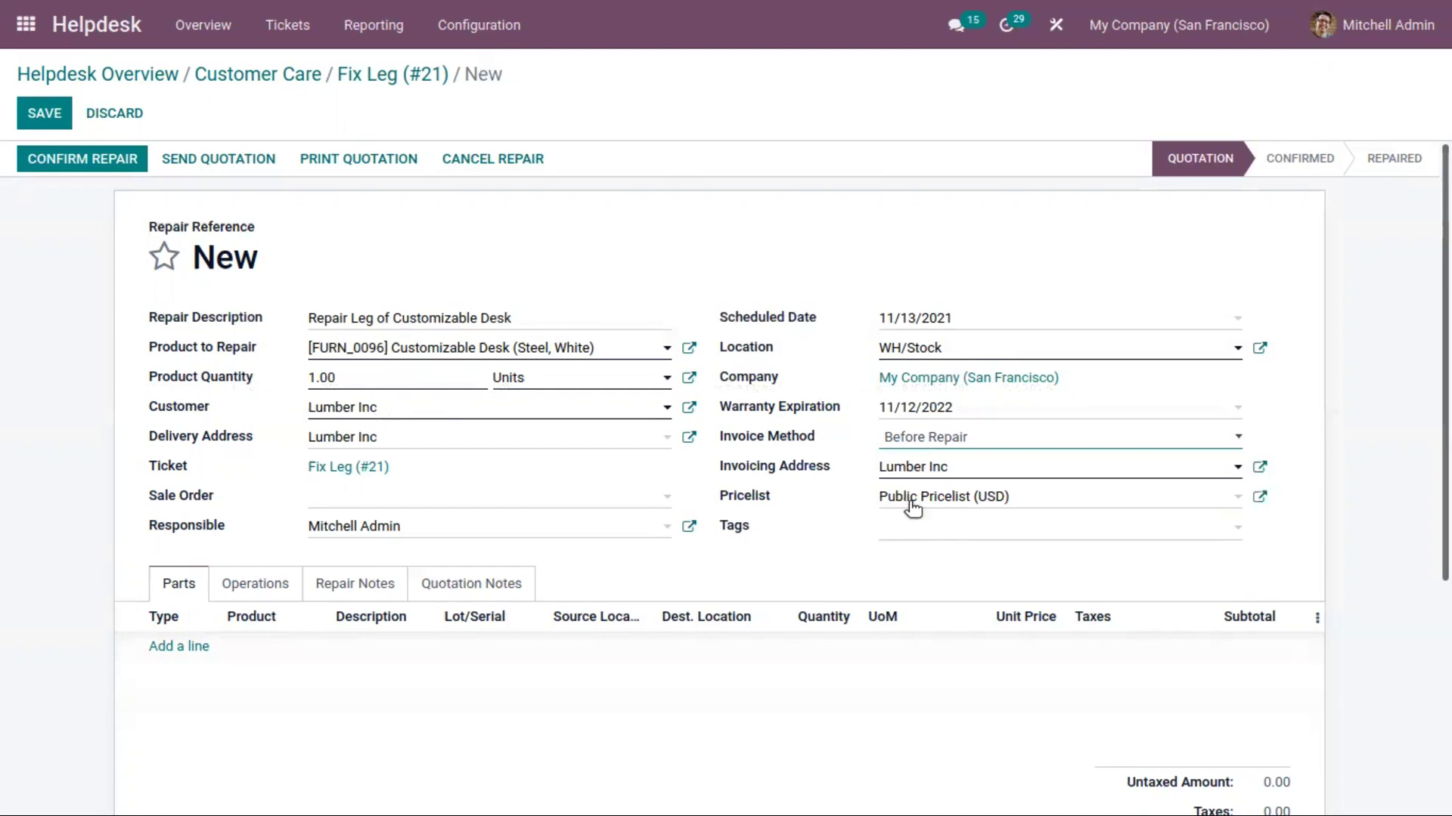
left_click(913, 538)
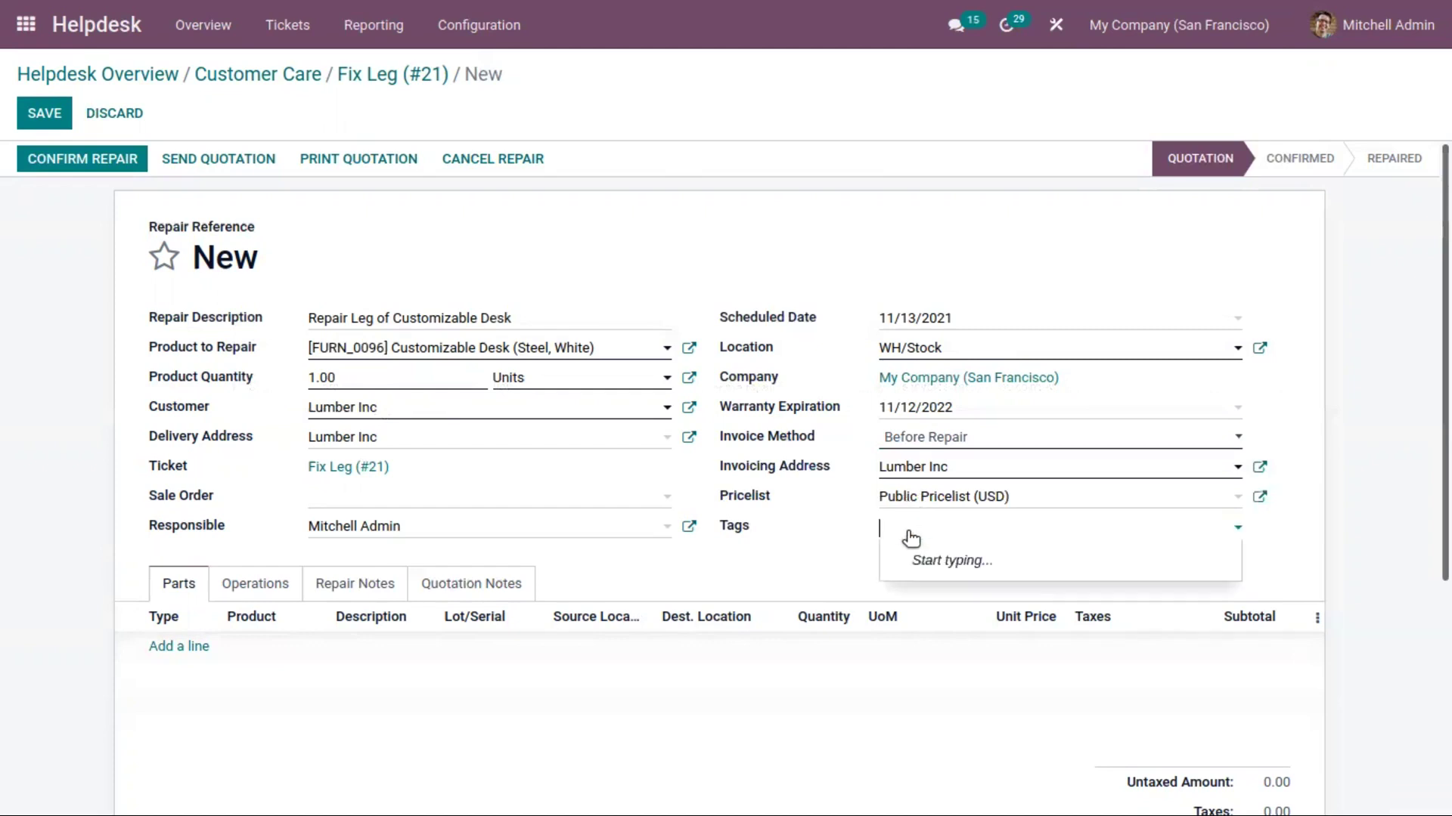
left_click(806, 534)
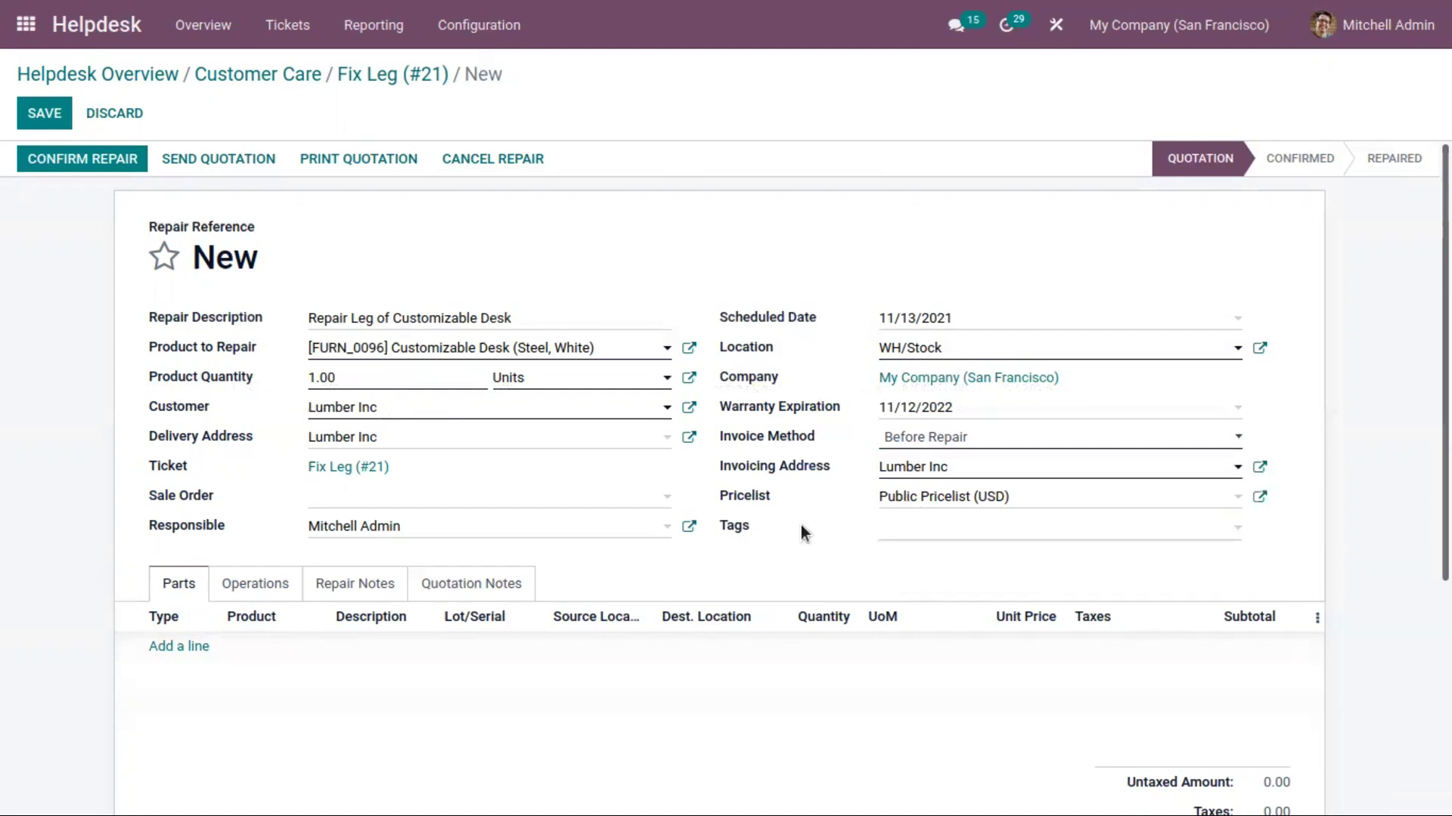
Add a part line of type Add to the repair order, creating a new product named Leg for it
left_click(195, 646)
left_click(195, 648)
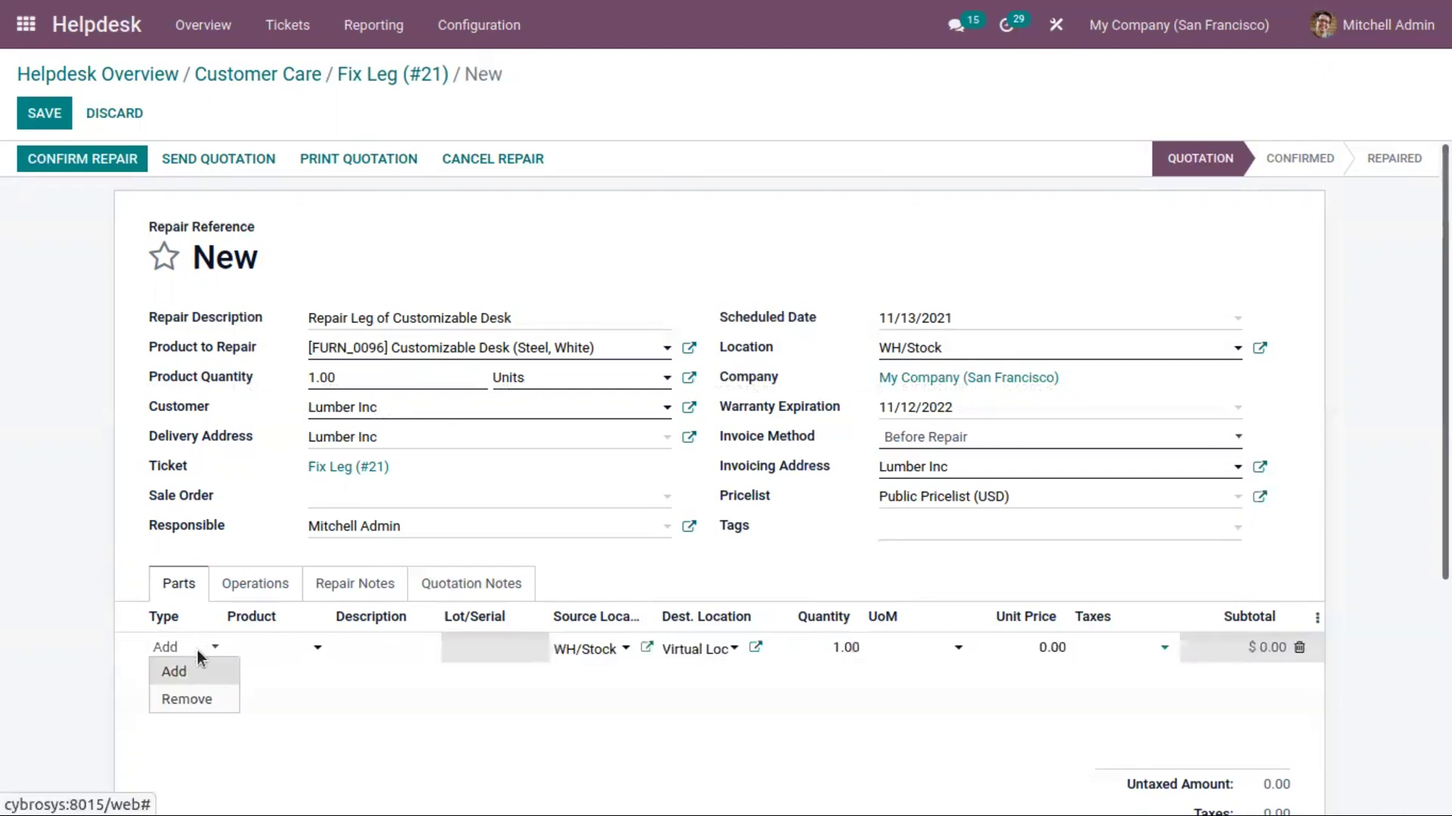
left_click(196, 672)
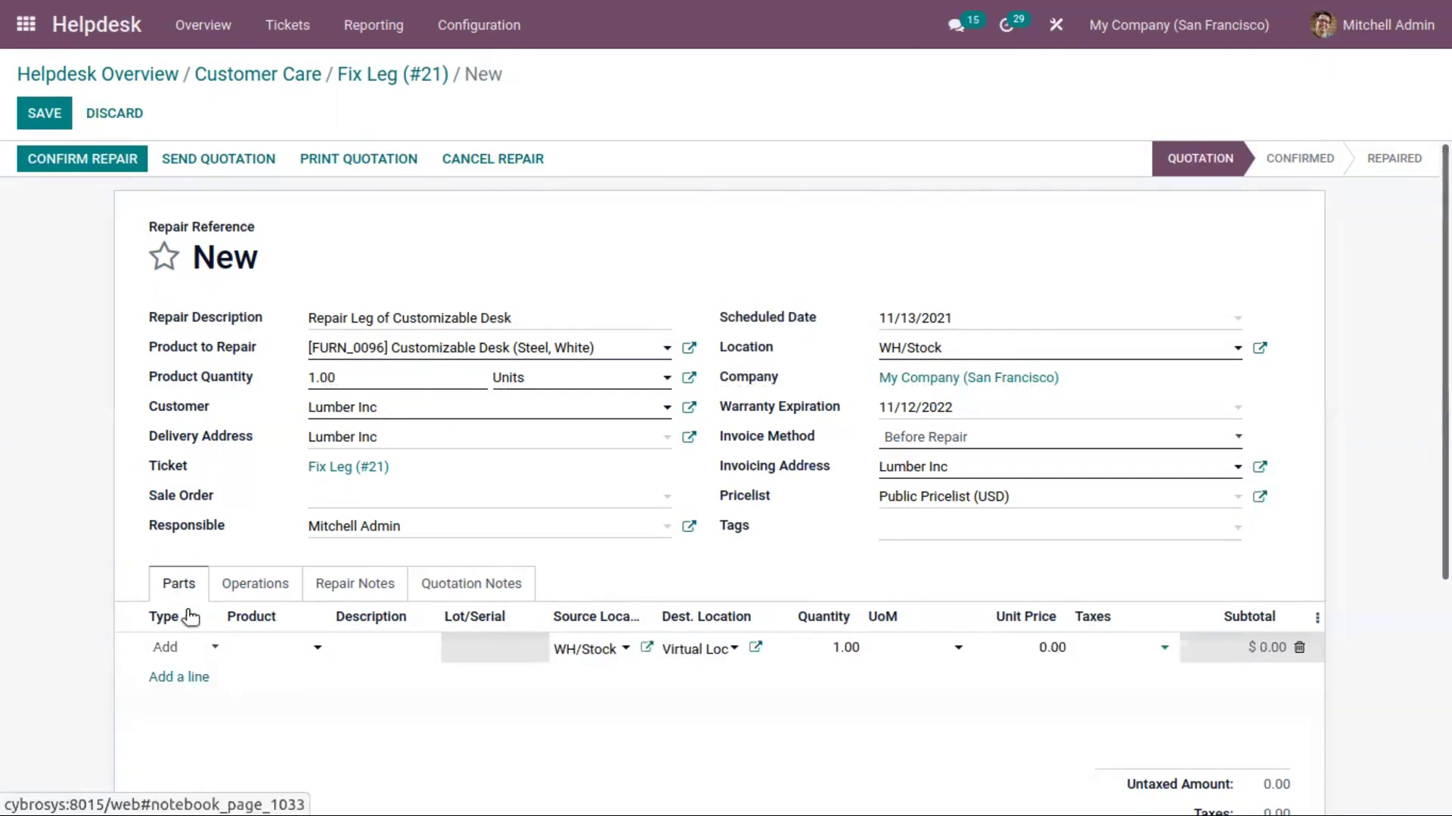
left_click(182, 648)
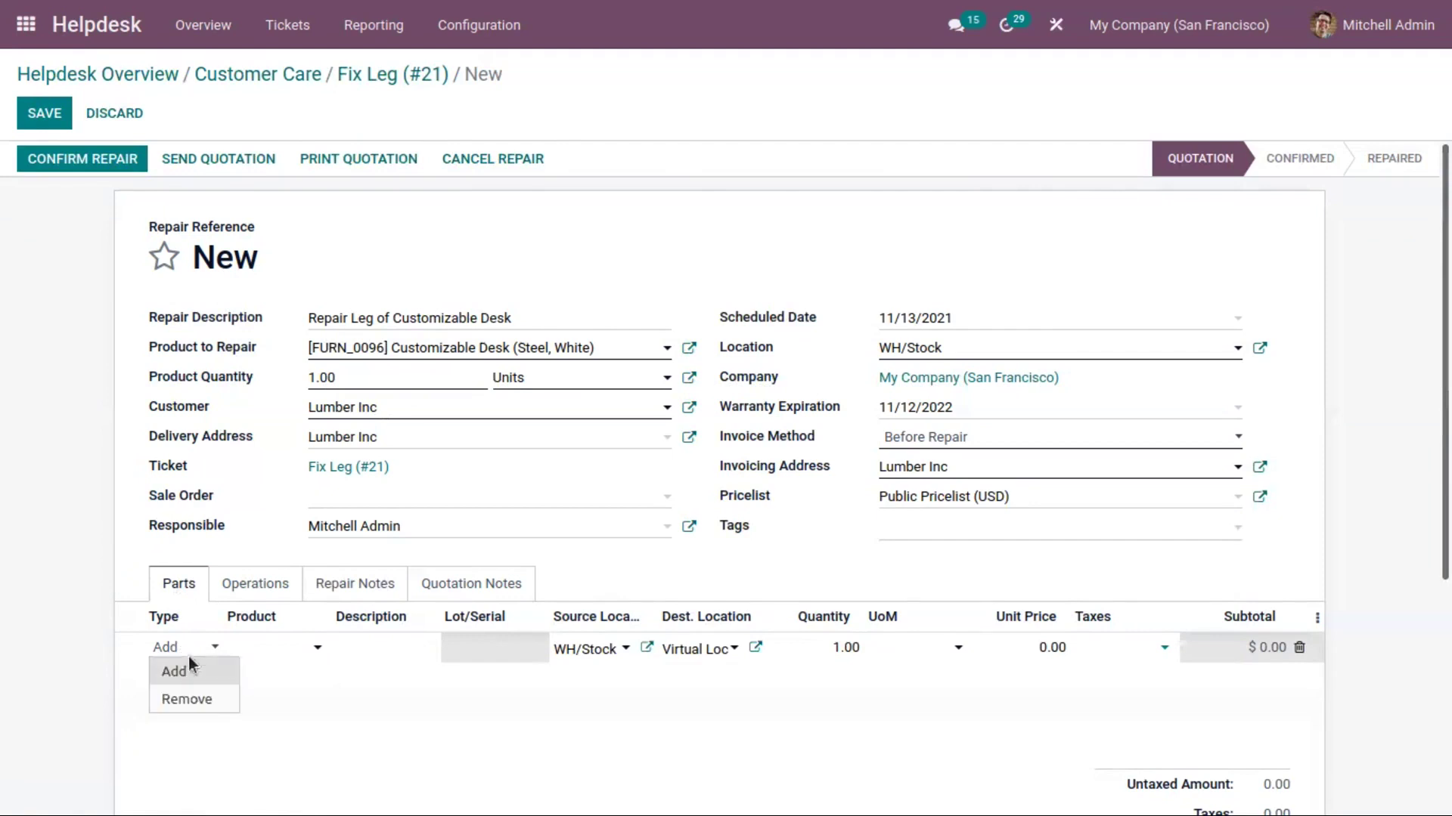
left_click(181, 672)
left_click(269, 648)
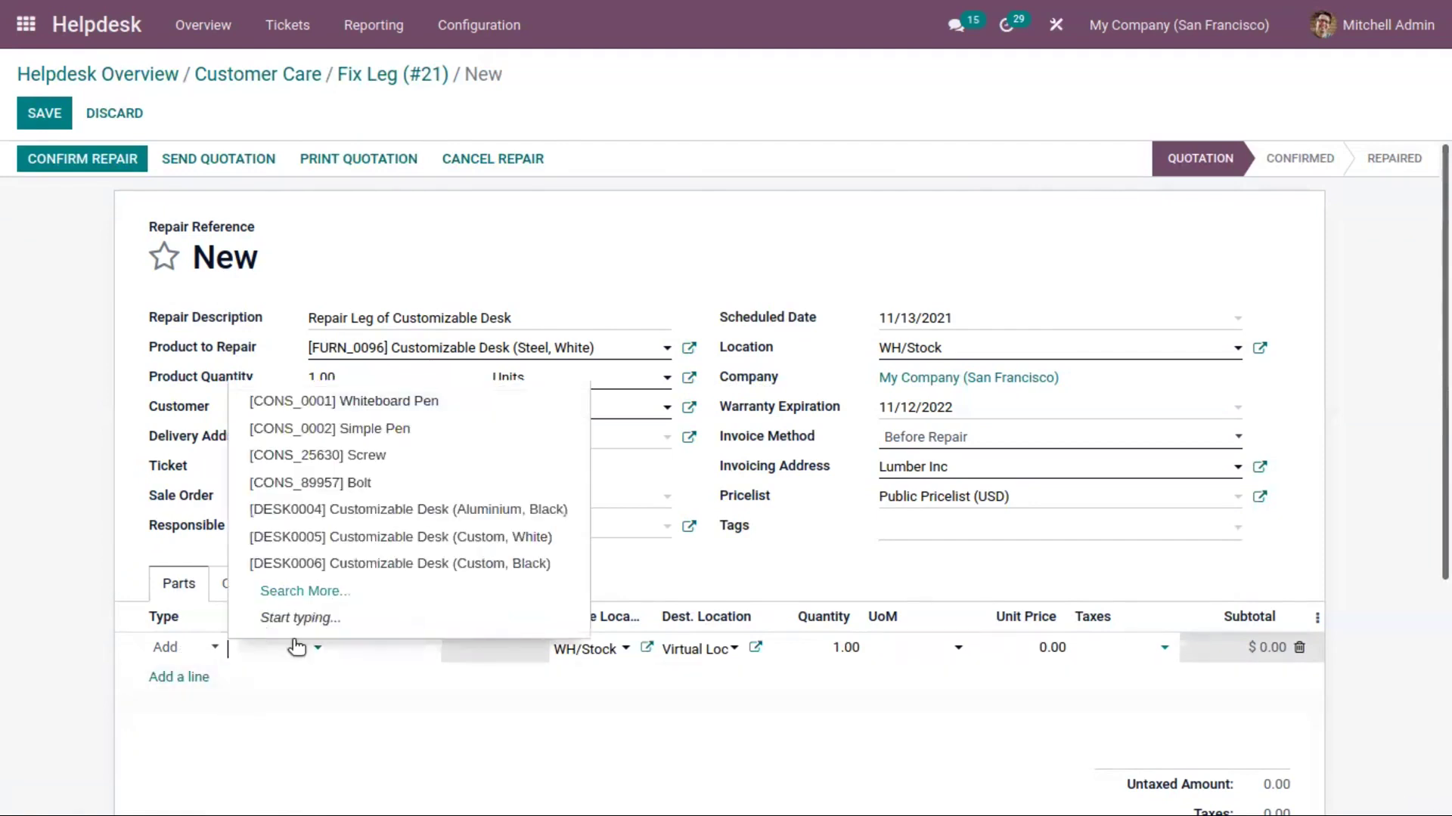
type("Leg")
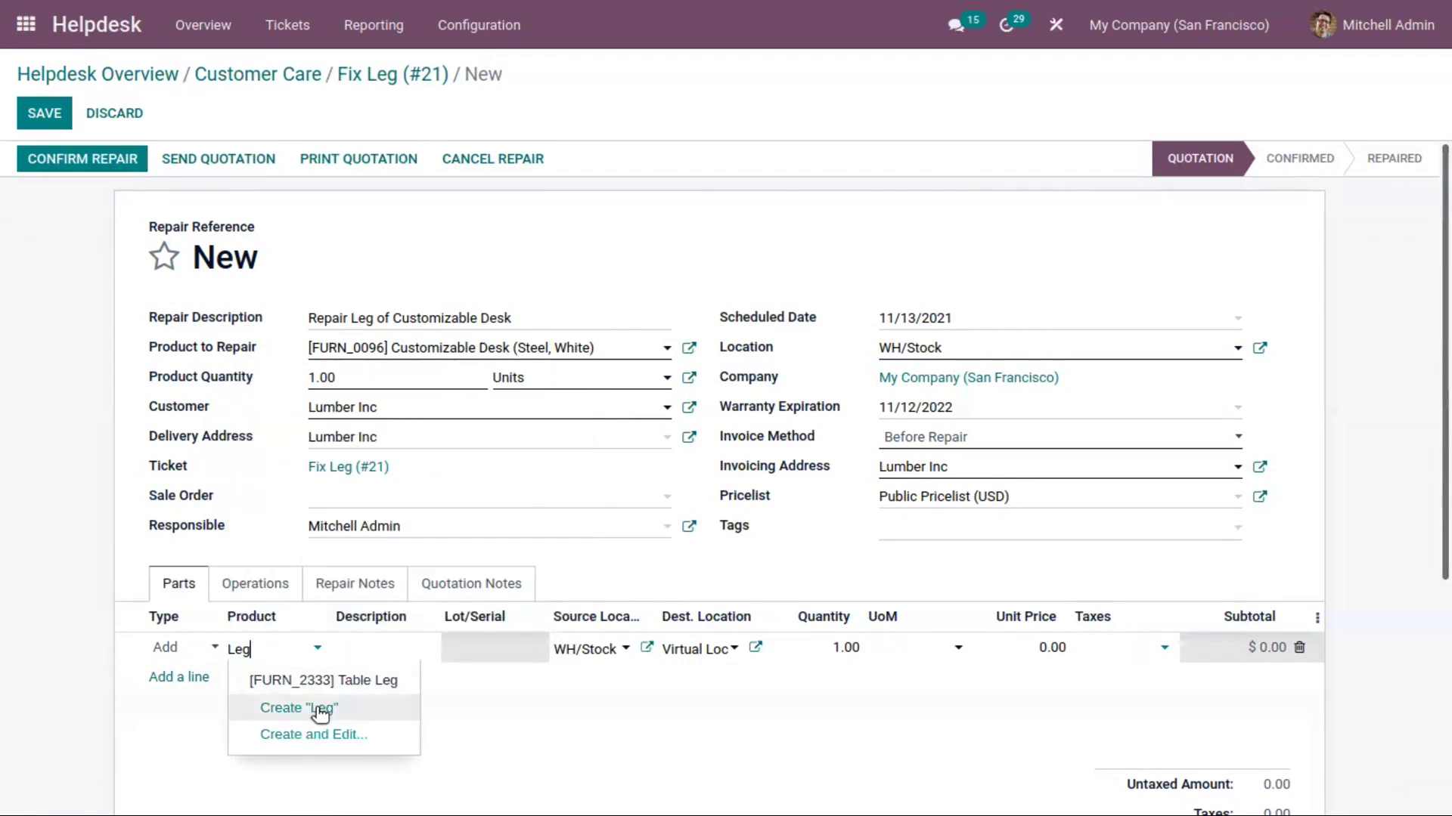
left_click(322, 709)
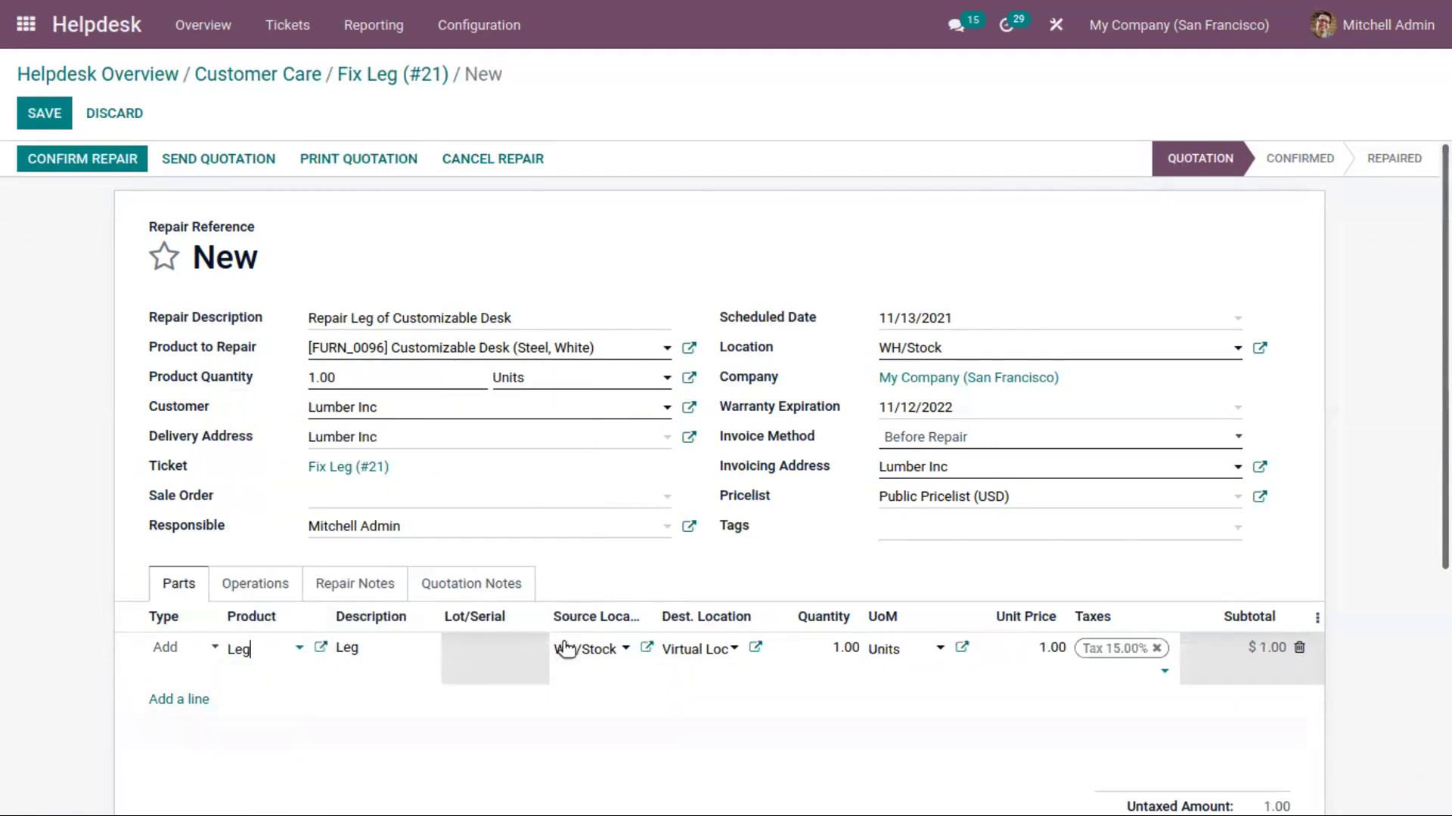
left_click(242, 593)
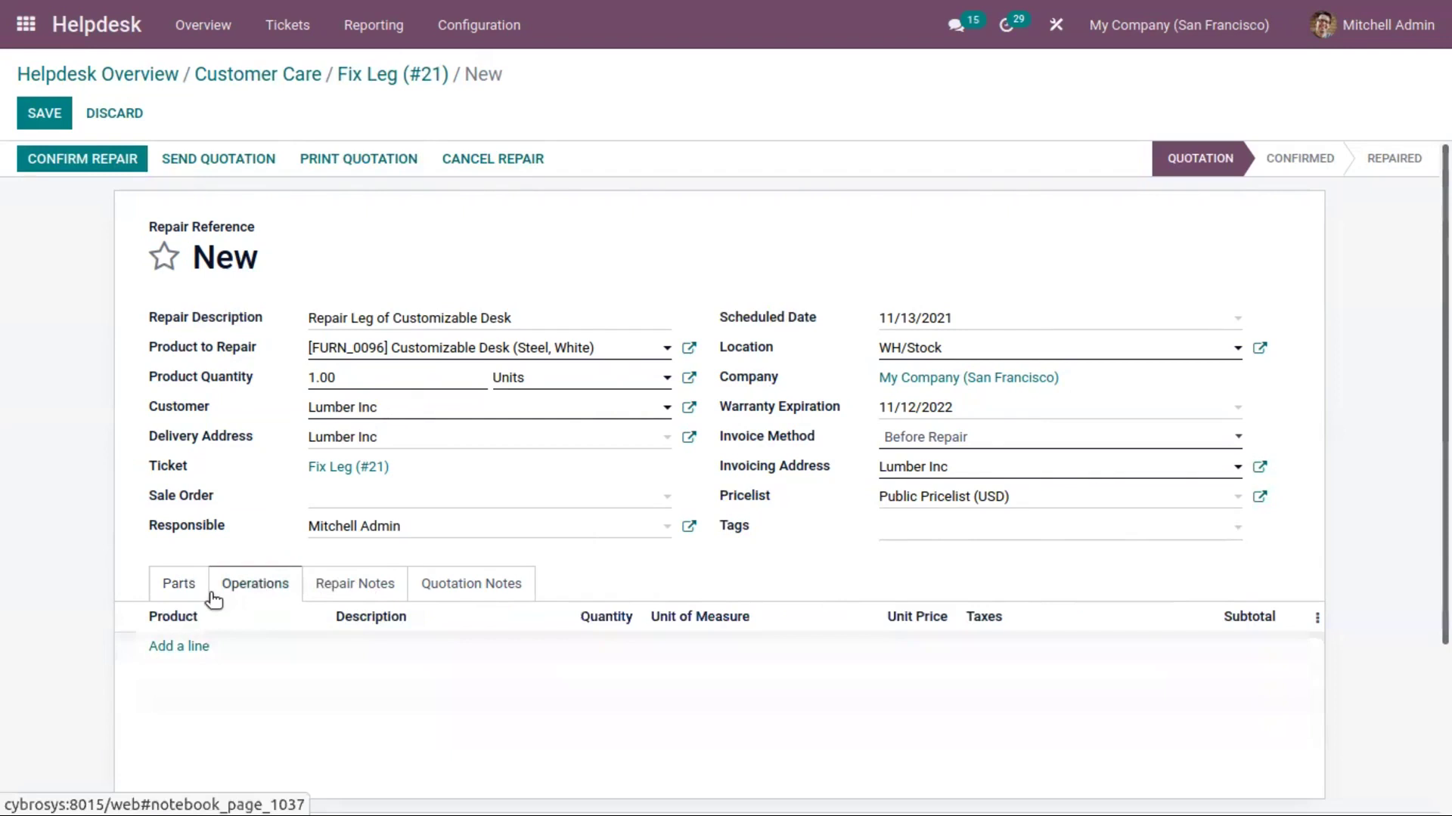
left_click(178, 584)
Save the repair order and process it through confirmation, invoice creation and the end of the repair
left_click(47, 115)
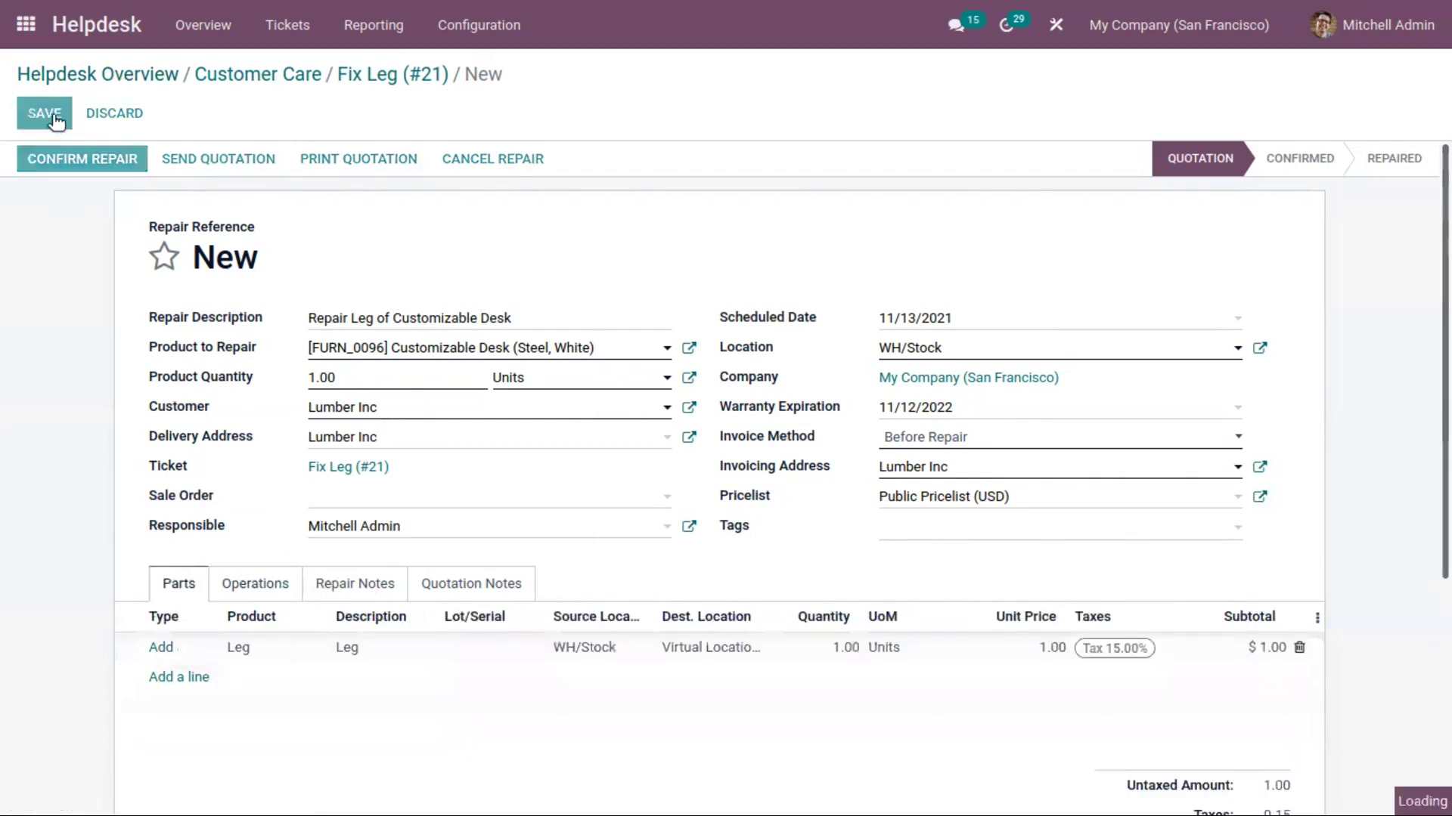
left_click(85, 158)
left_click(85, 157)
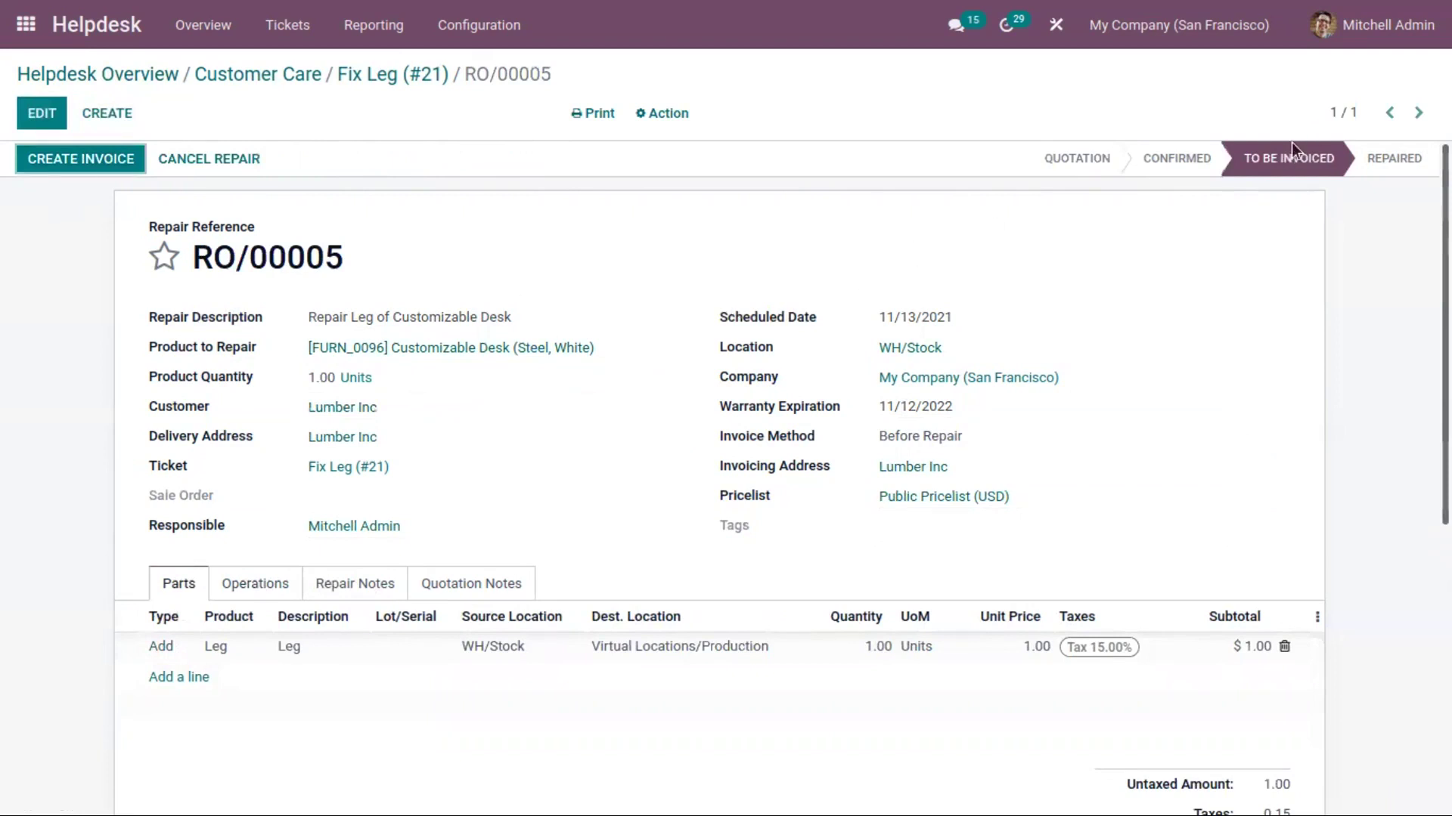
left_click(80, 157)
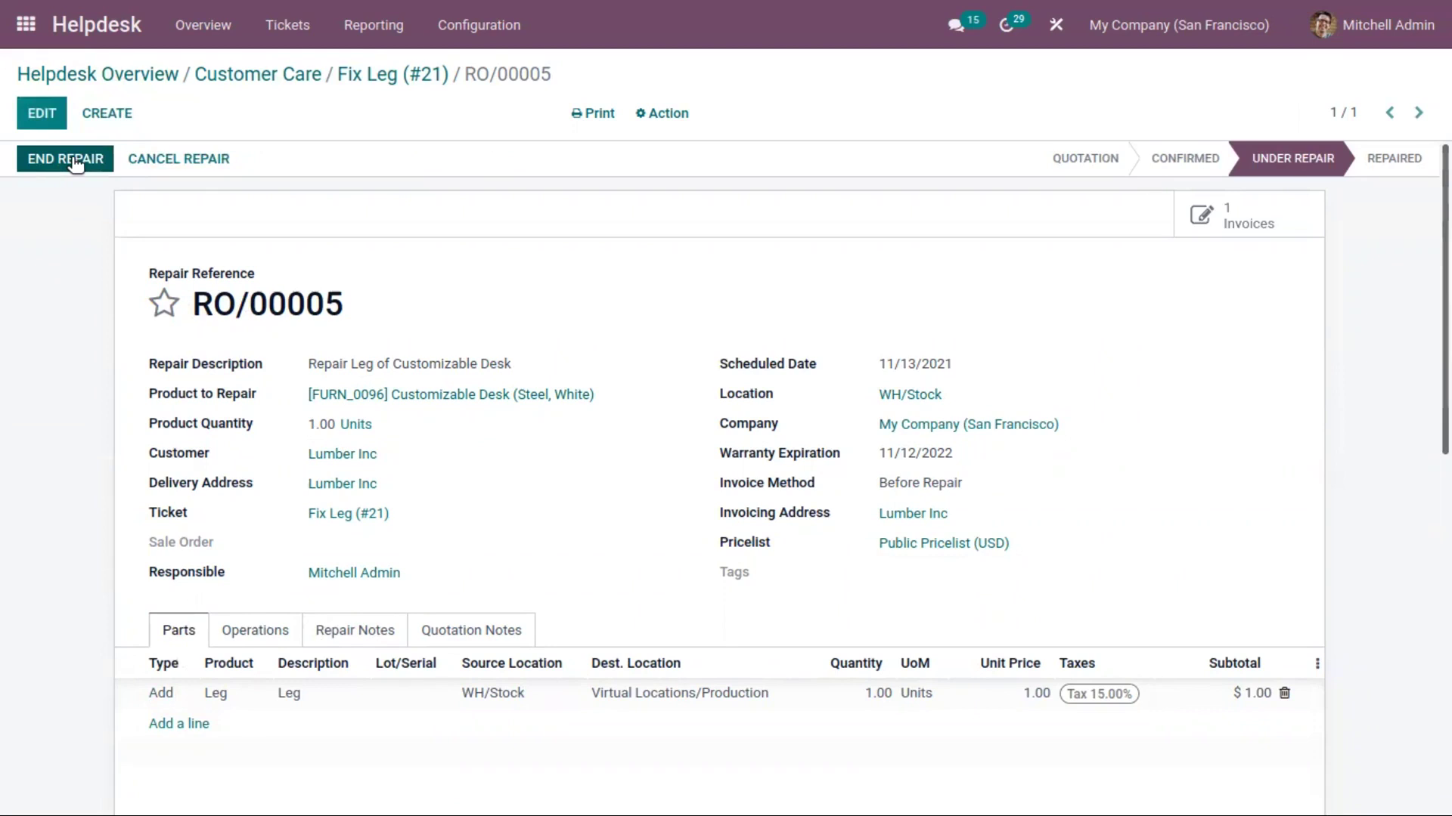
left_click(75, 161)
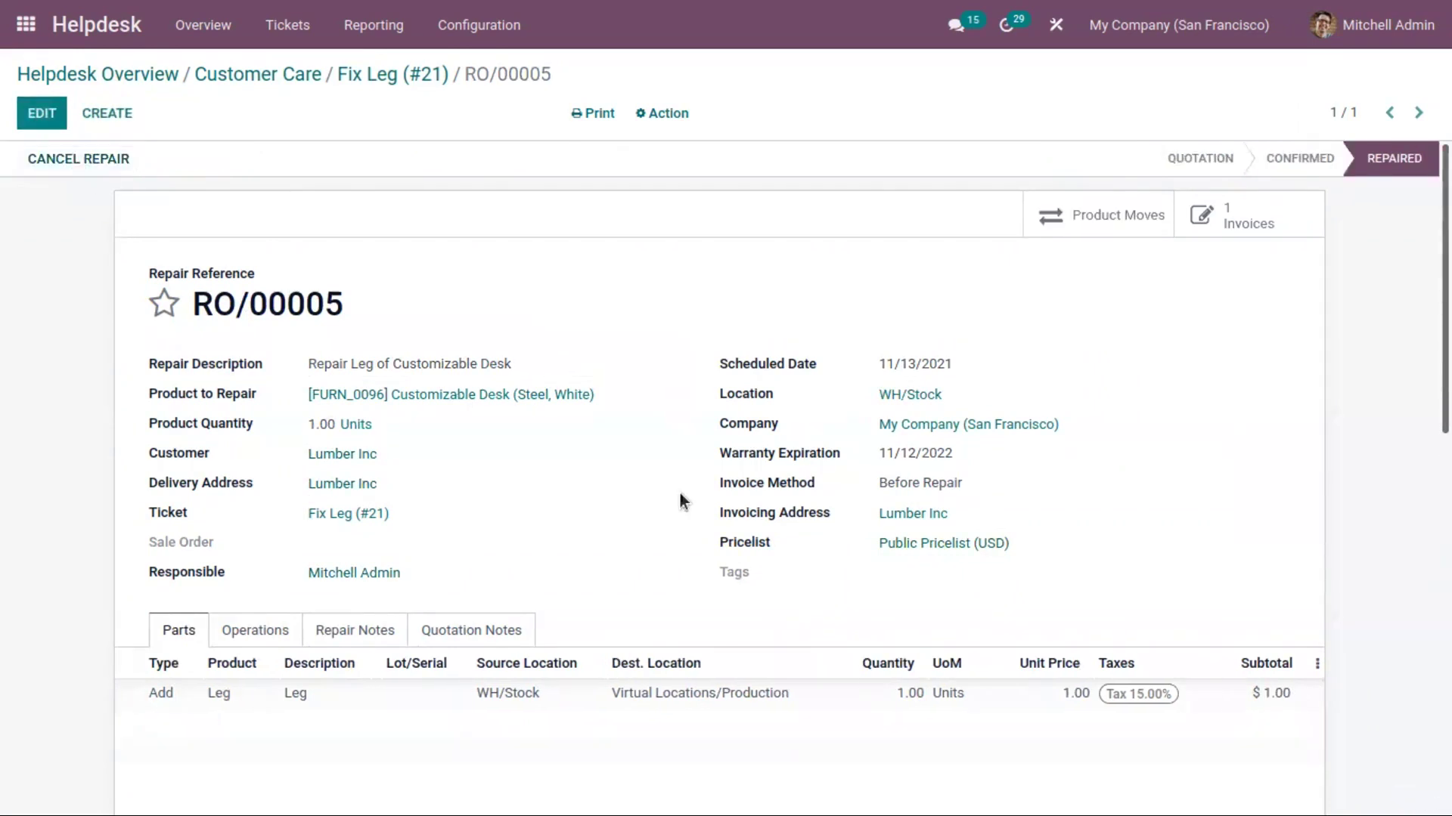
Generate a coupon for the Fix Leg ticket from the 10% Discount program, check its code and return to the ticket
left_click(393, 78)
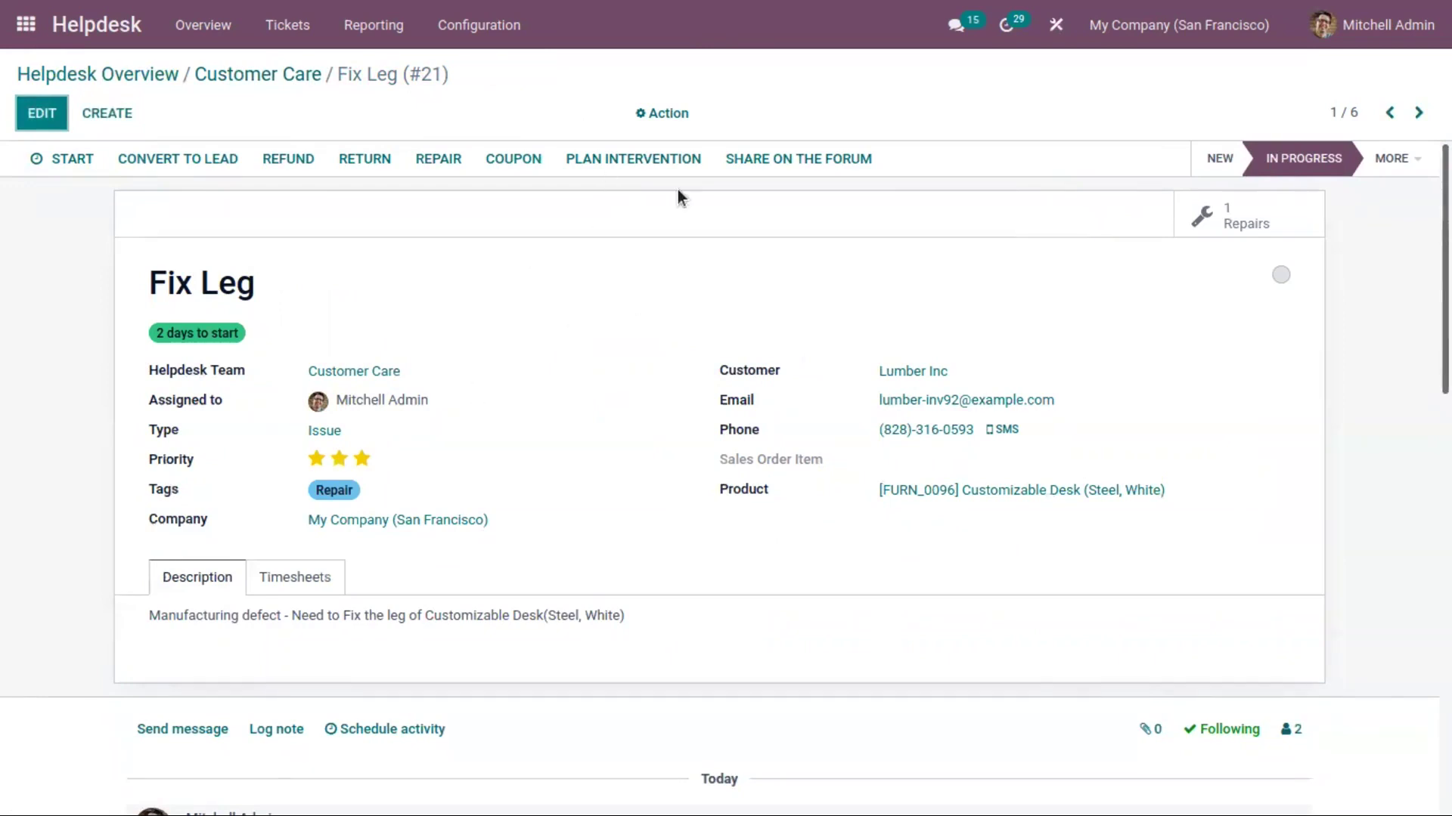
left_click(509, 162)
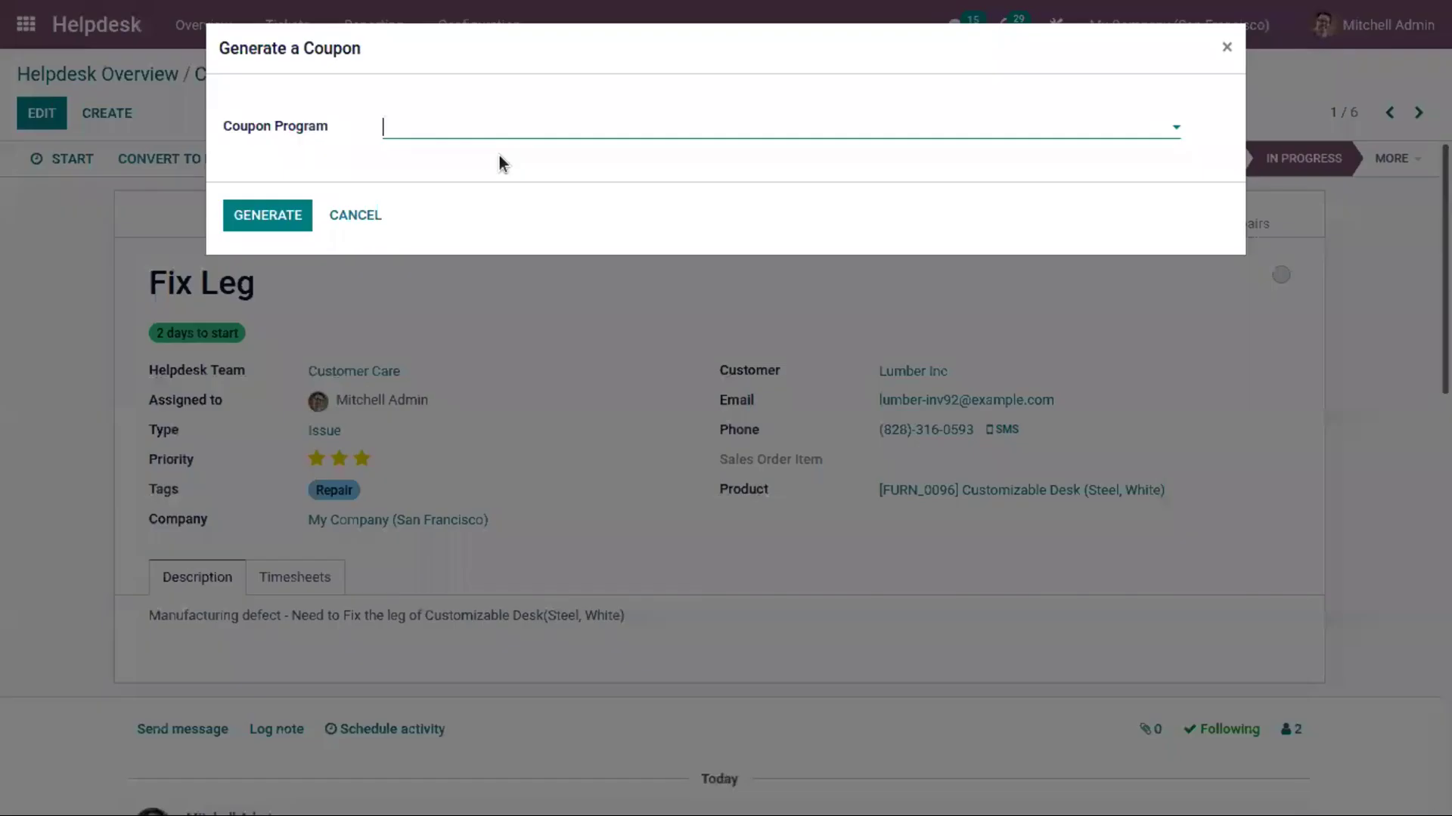
left_click(407, 134)
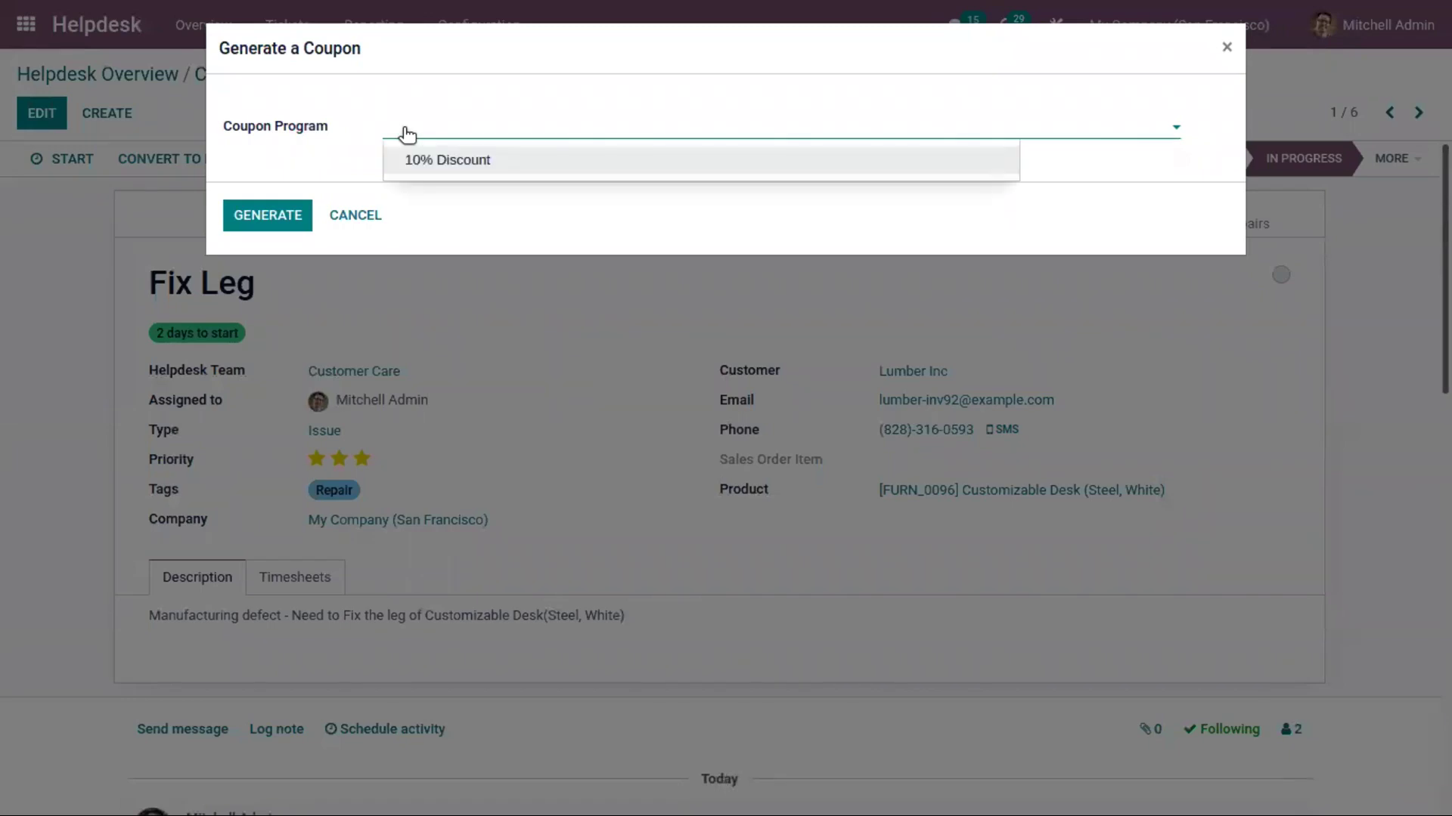
left_click(460, 163)
left_click(278, 216)
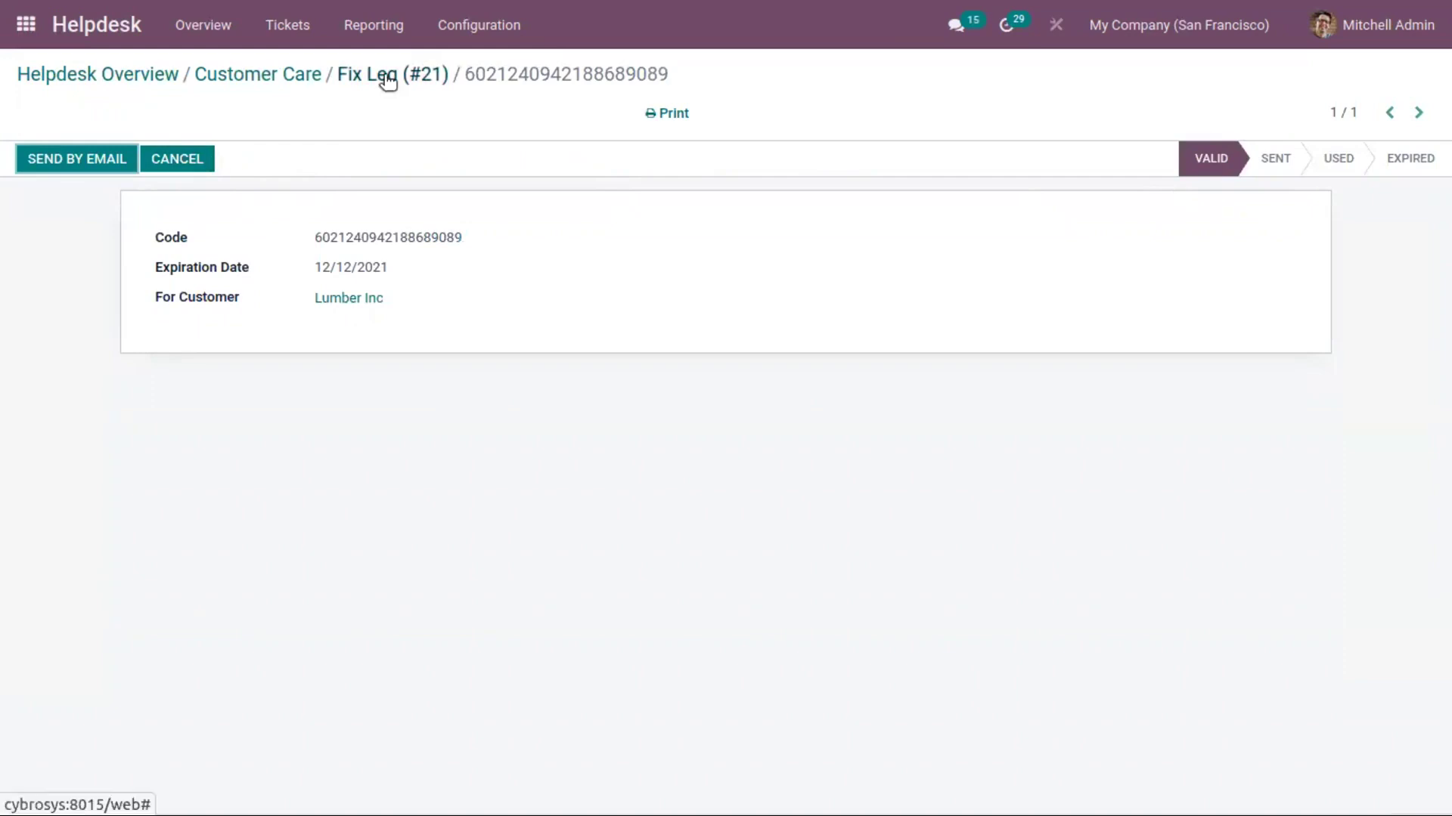
left_click_drag(306, 234, 531, 238)
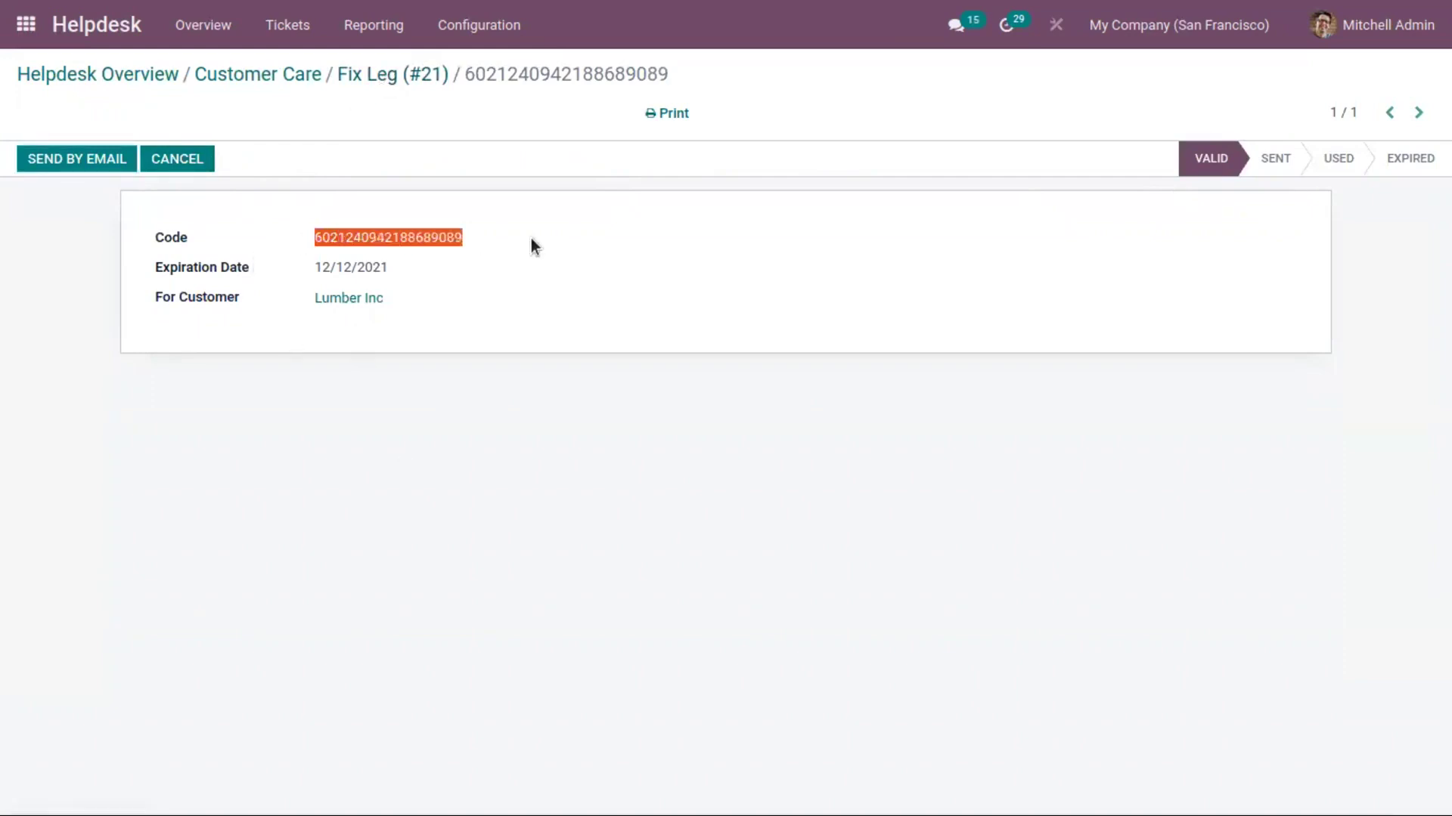
left_click(356, 127)
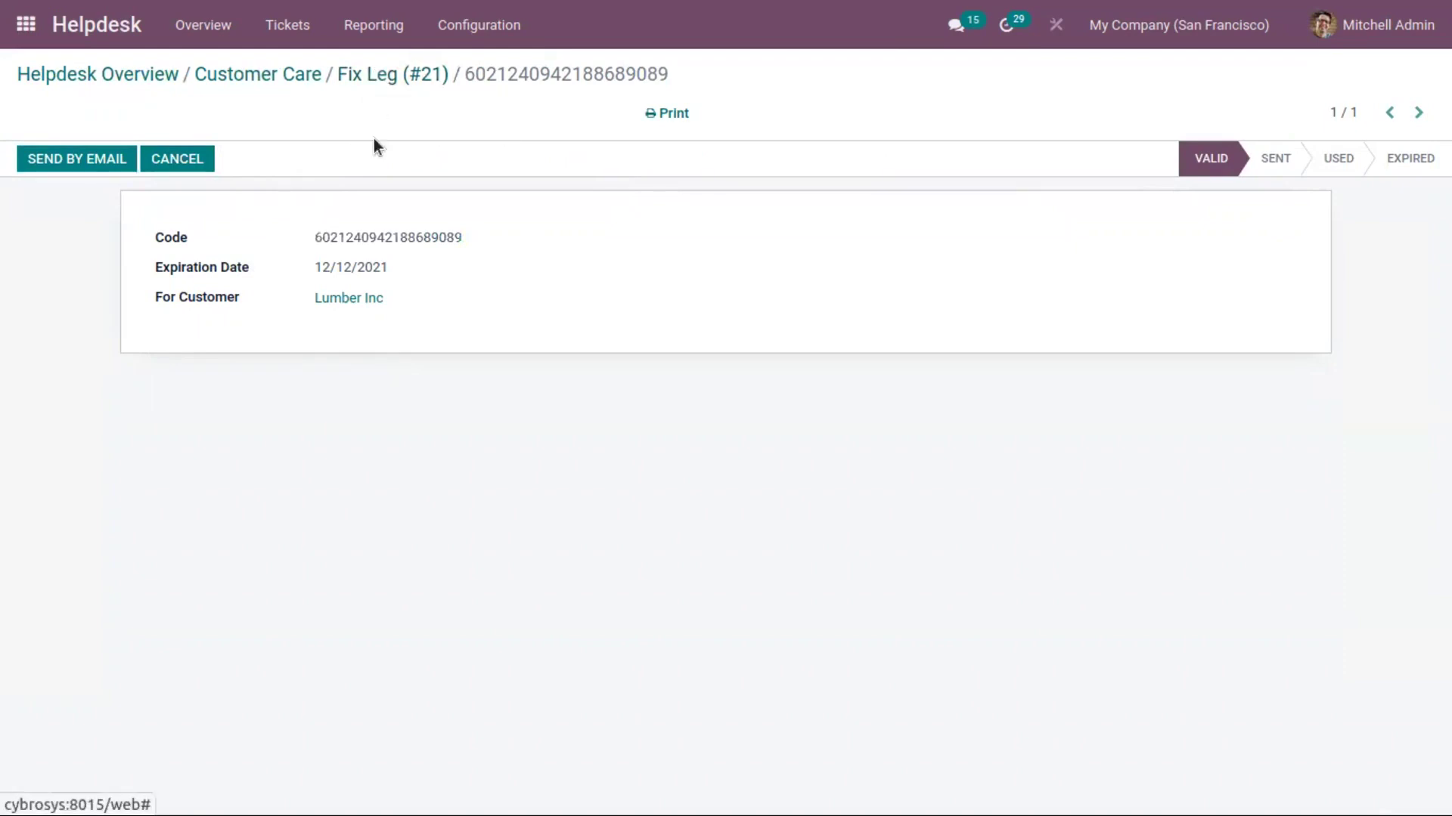
left_click(373, 74)
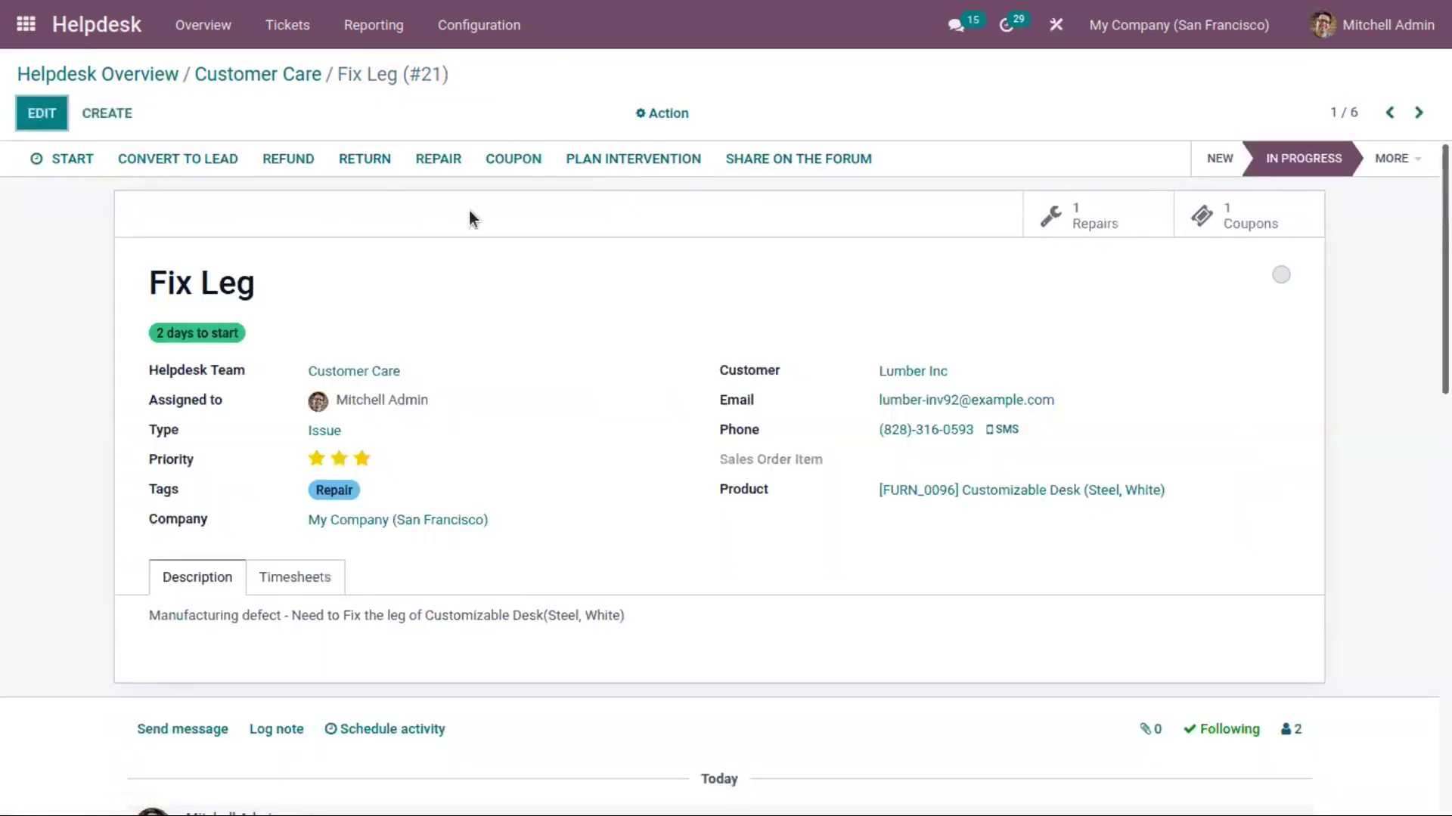
Plan an intervention by creating the Fix Leg task in the Field Service project, and check the linked task from the ticket
left_click(616, 158)
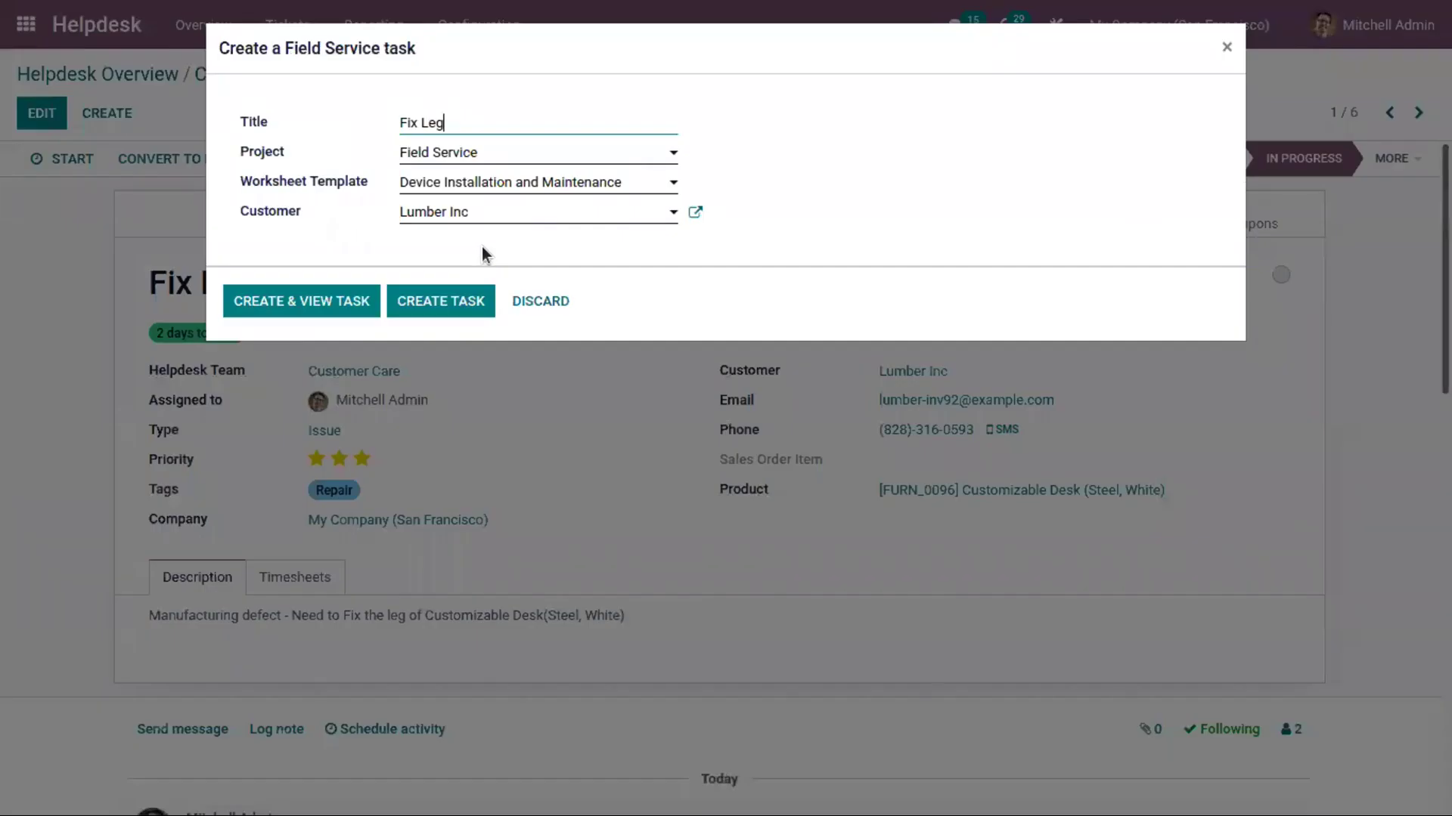
left_click(395, 304)
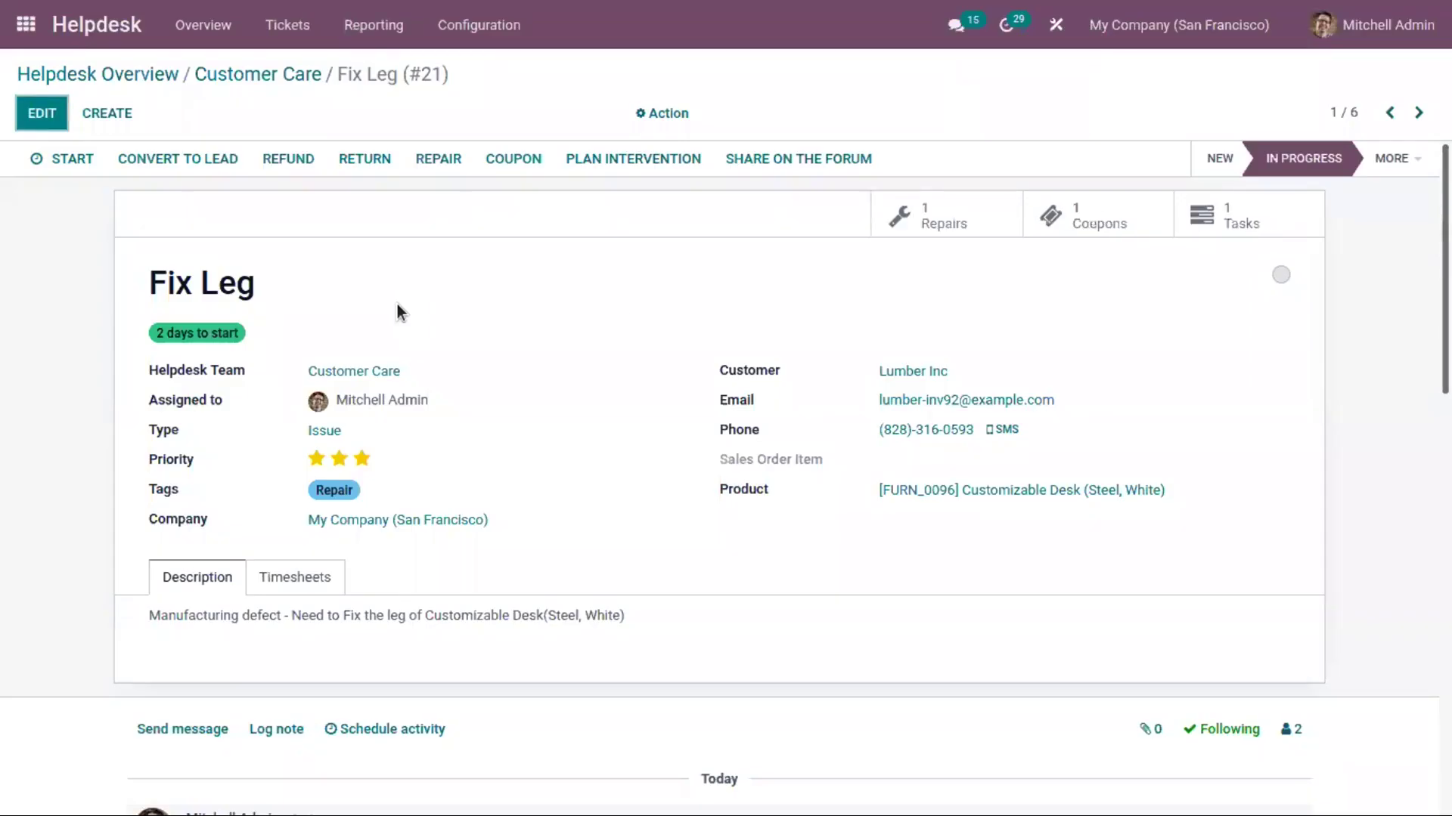
left_click(1225, 215)
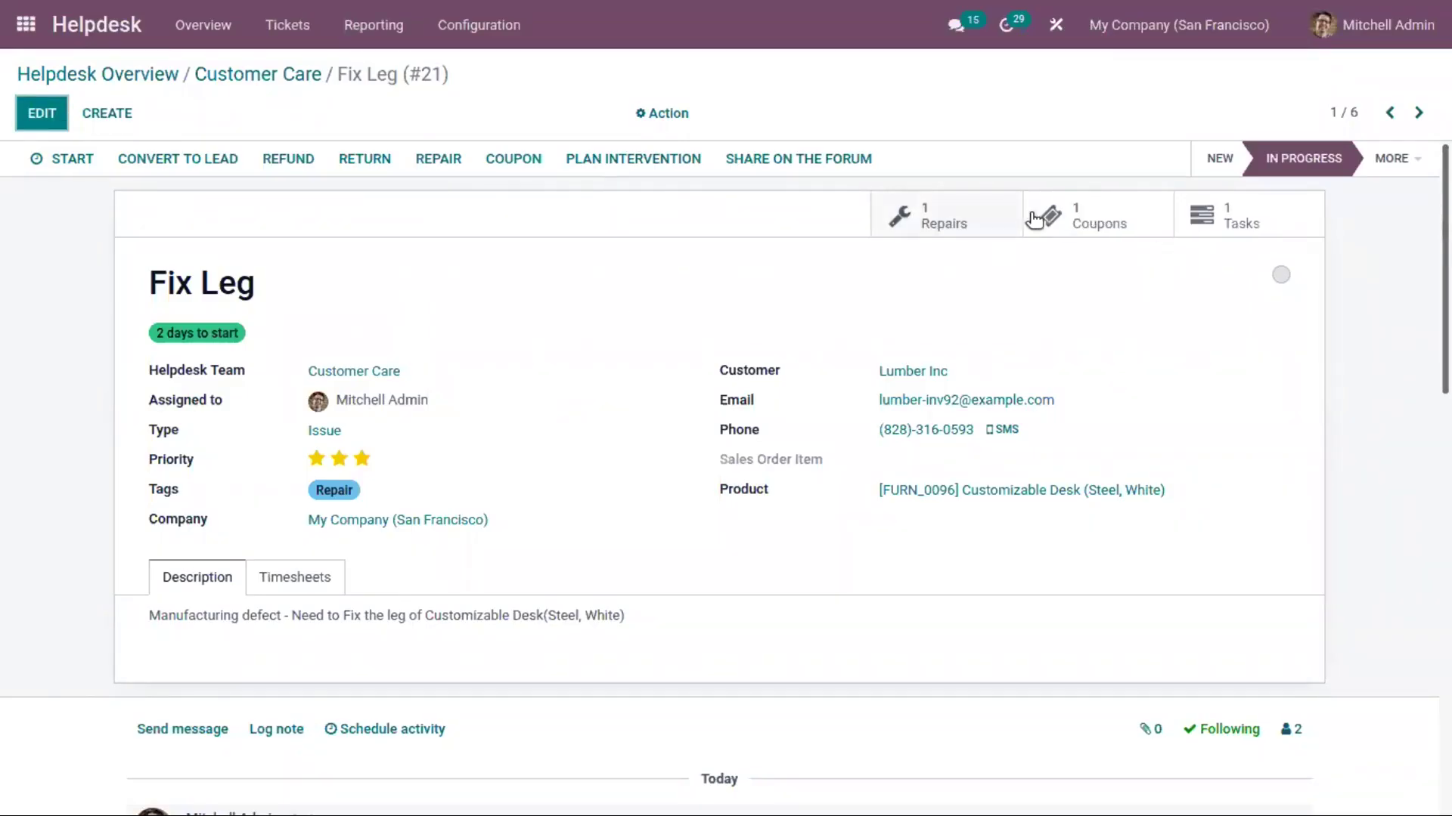
left_click(367, 76)
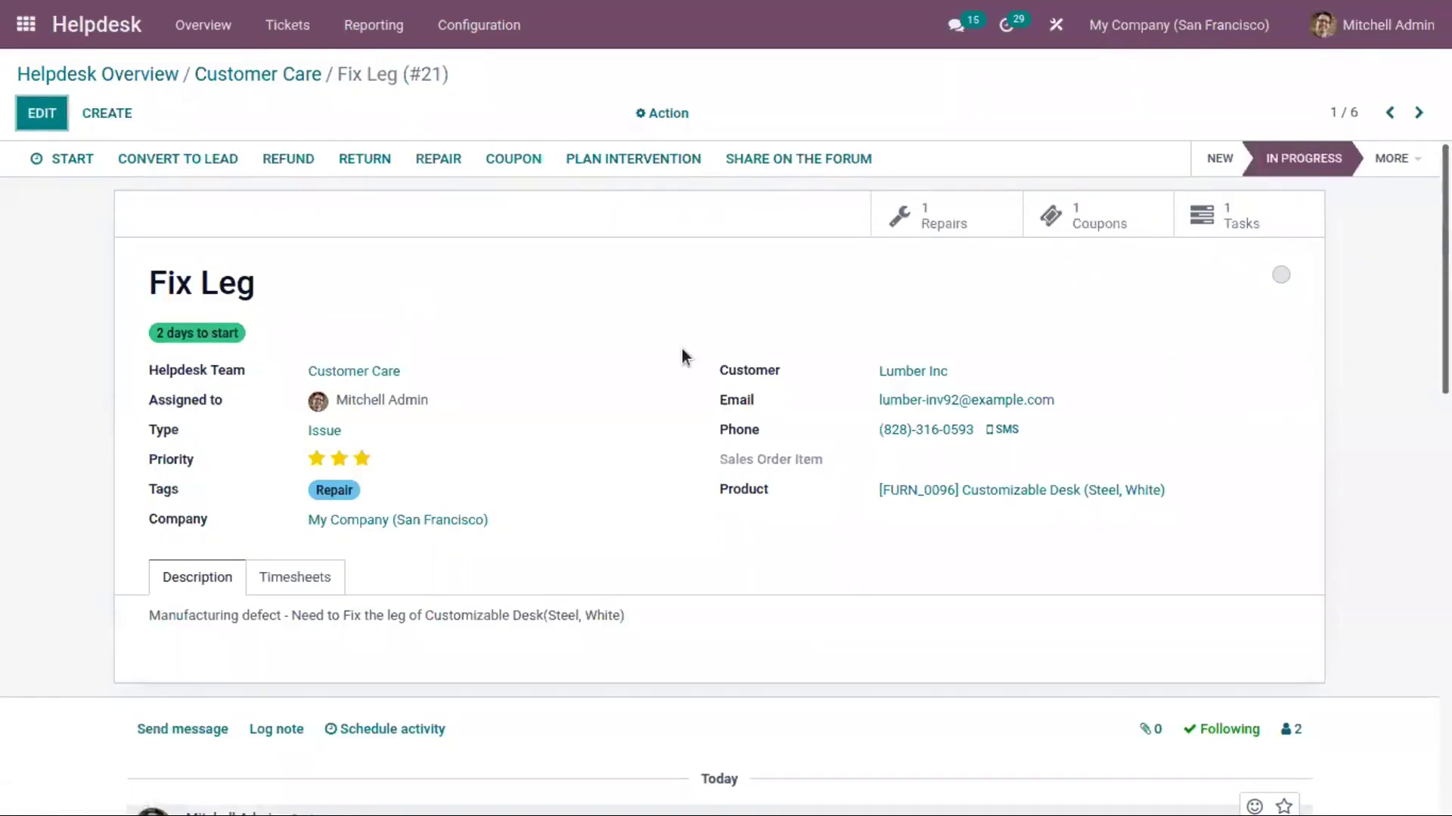
Share the Fix Leg ticket on the Help forum and check the description in the resulting post
left_click(777, 165)
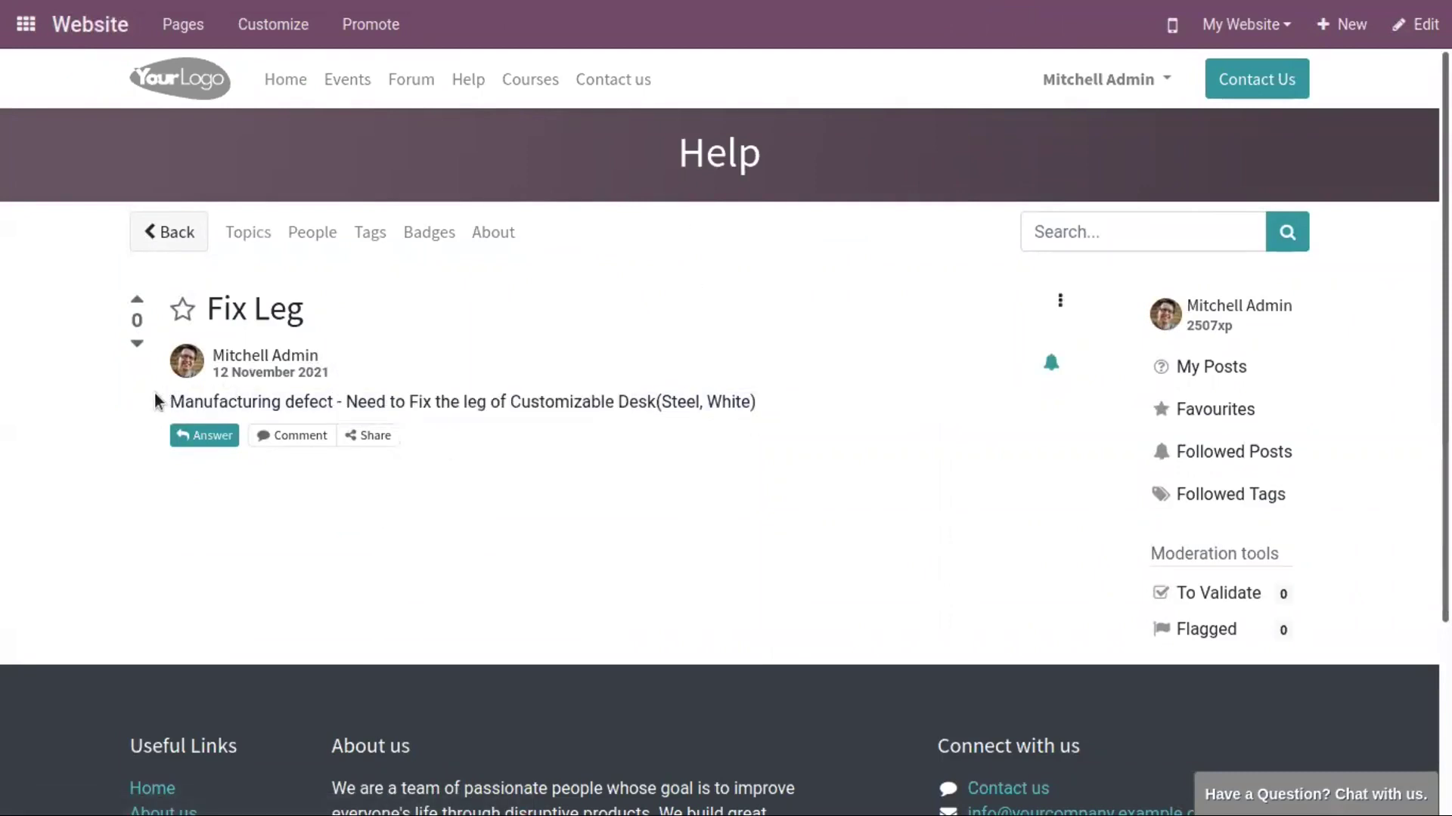
left_click_drag(165, 402, 800, 405)
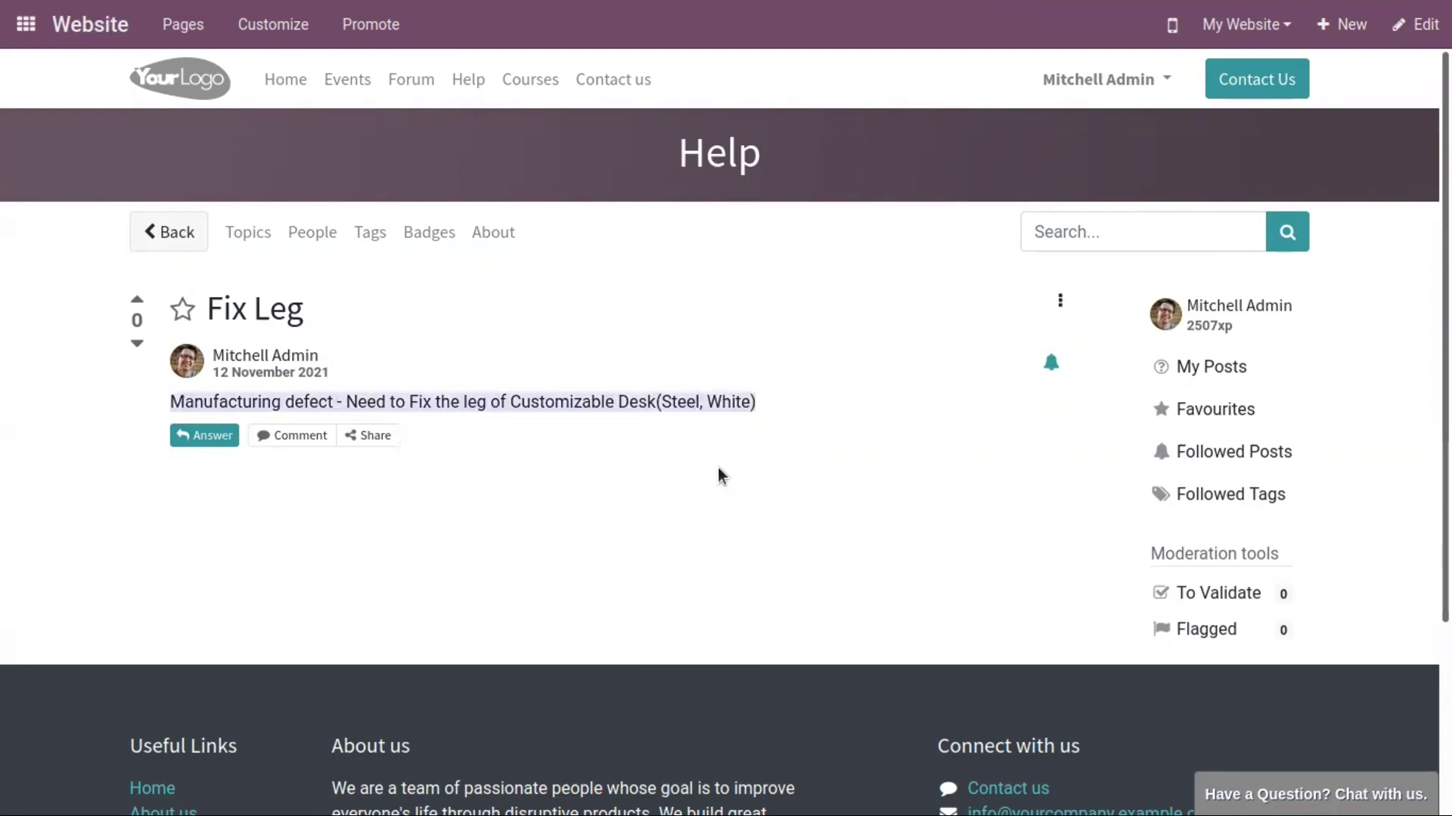
left_click(540, 513)
Post the answer "Add New Leg" to the Fix Leg forum post and dismiss the posting notice
left_click(205, 437)
left_click(253, 582)
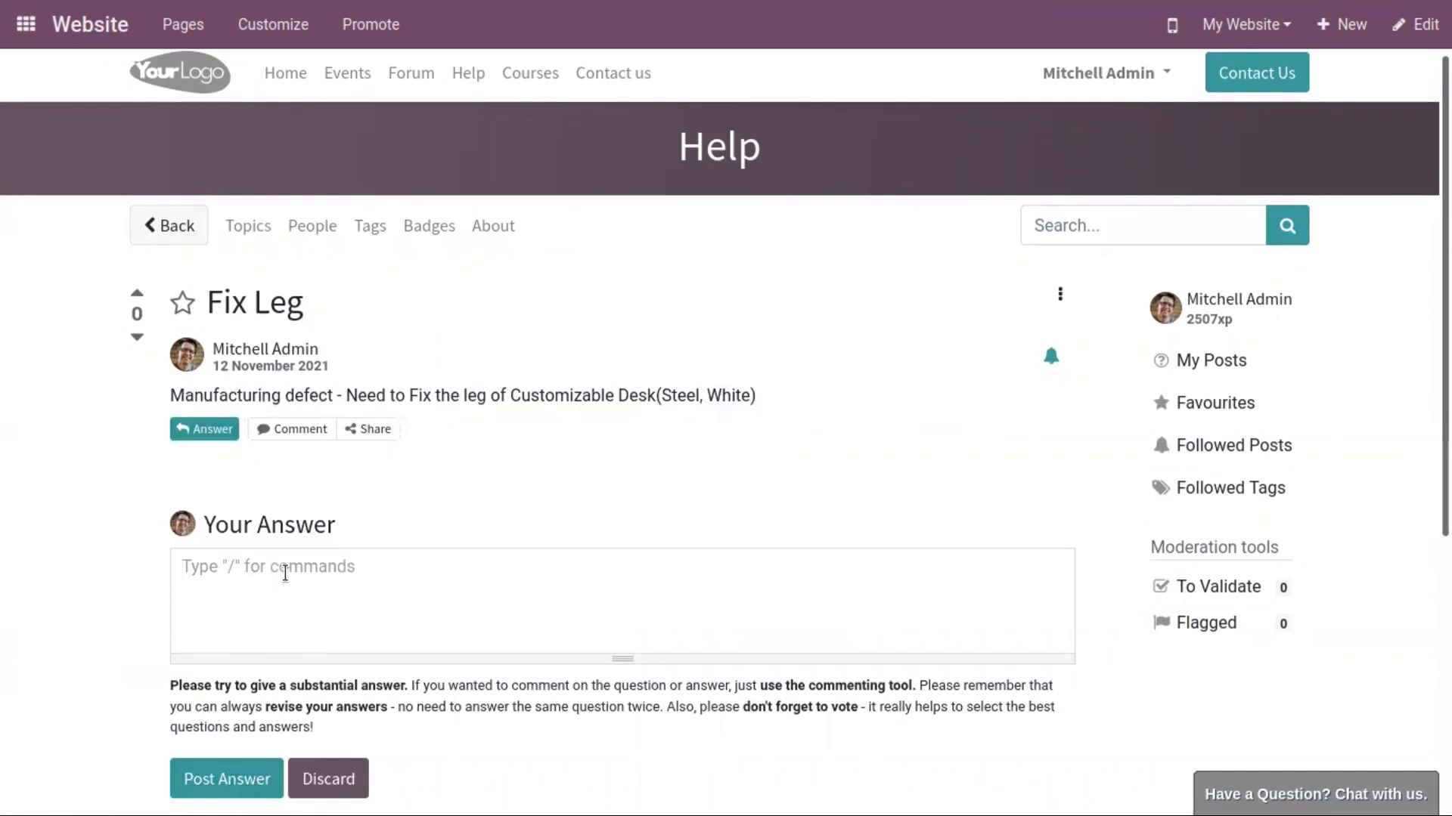
type("Add New Leg")
left_click(227, 779)
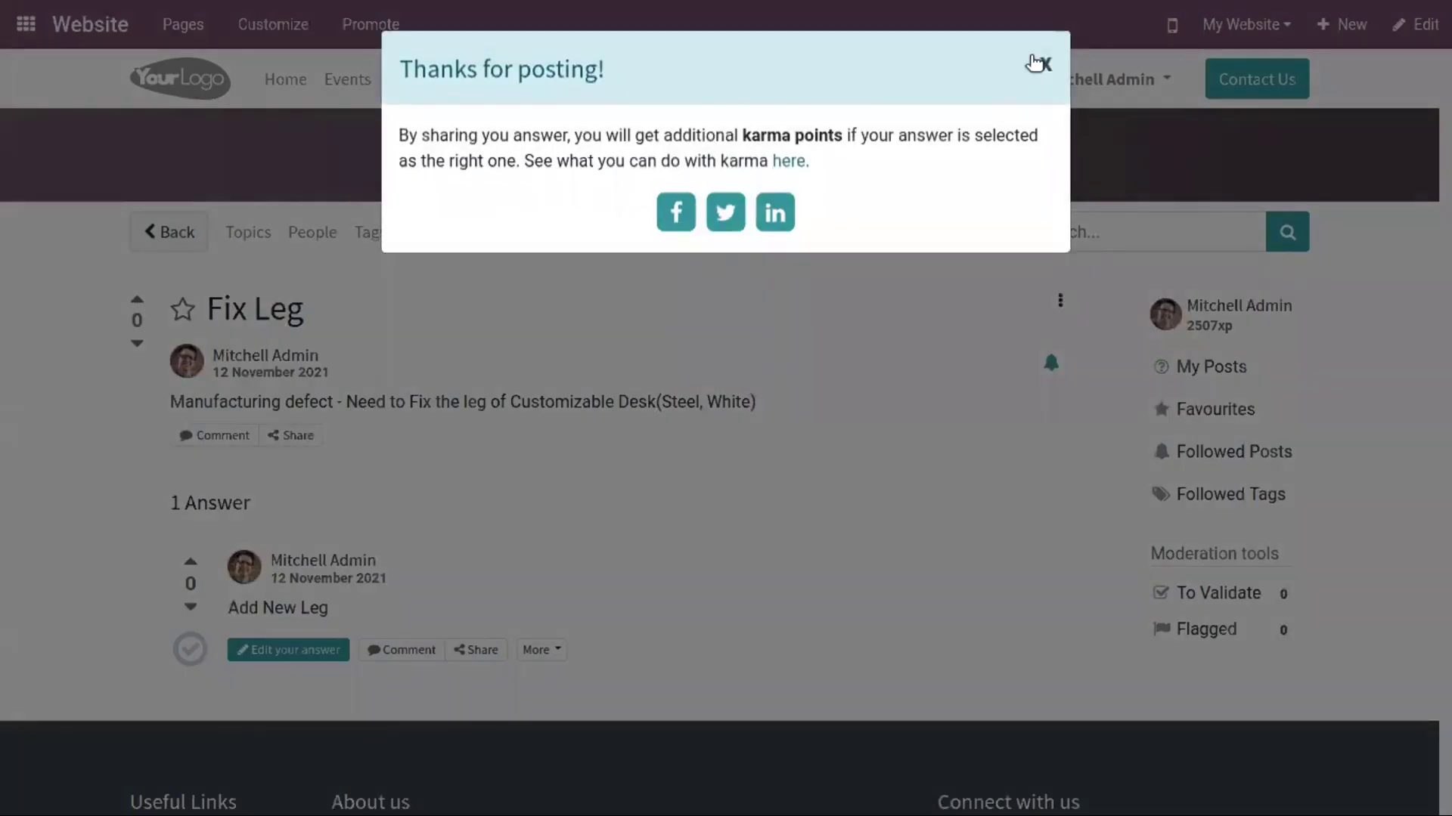
left_click(1044, 60)
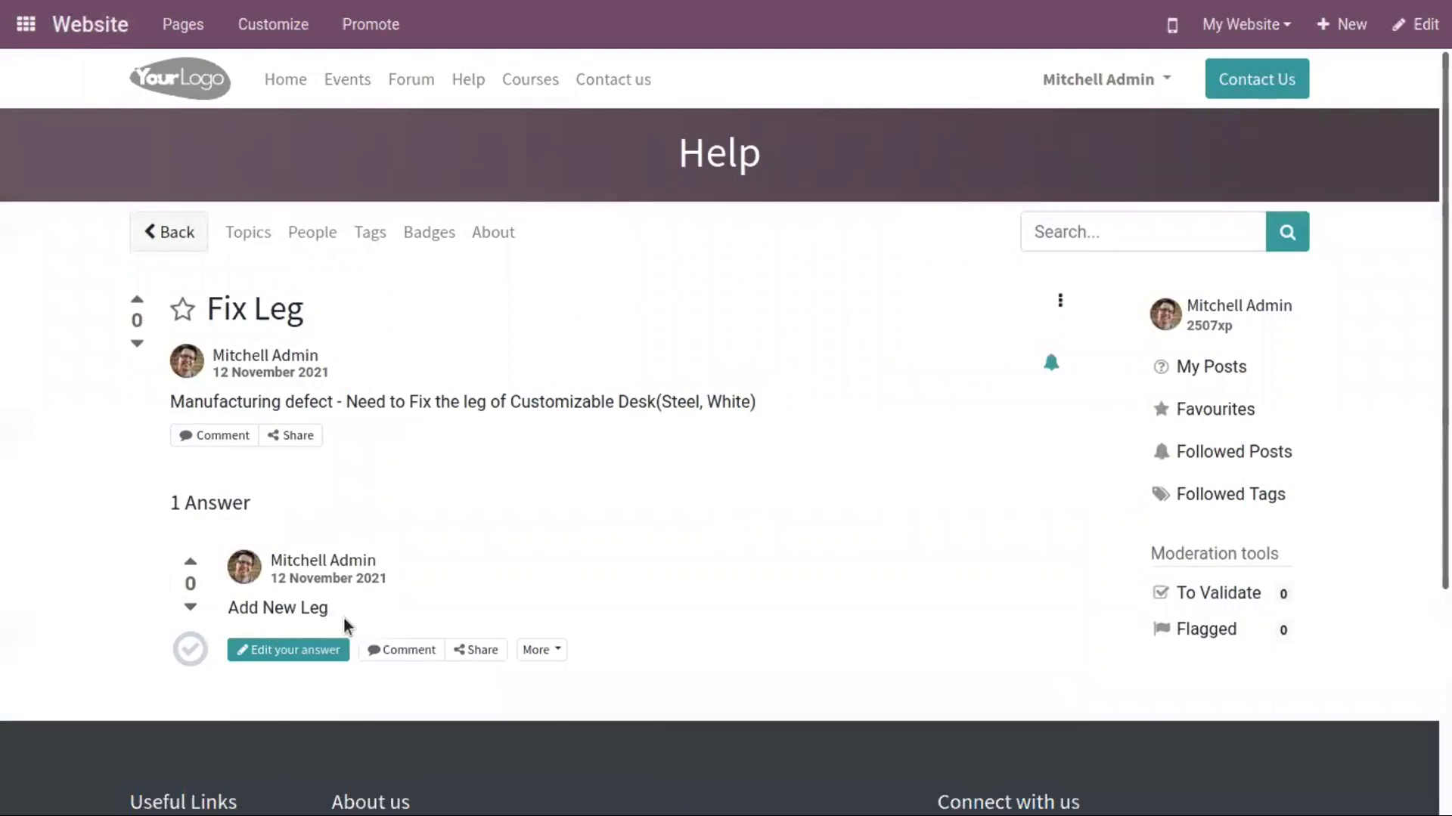
Log out and sign in with the demo user's login and password, without saving the credentials in the browser
left_click(1100, 79)
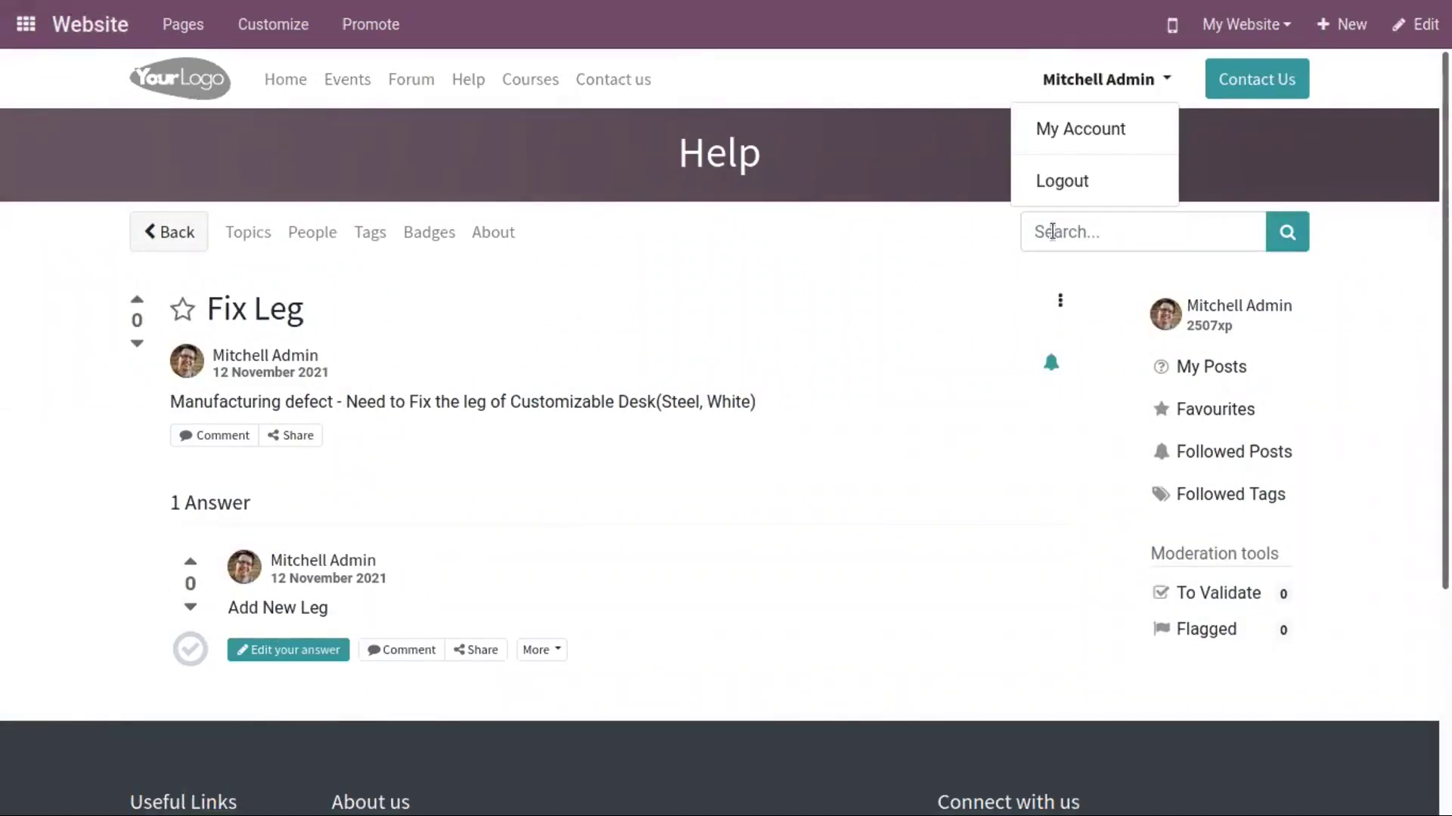
left_click(1077, 188)
left_click(1141, 36)
left_click(669, 270)
left_click(669, 270)
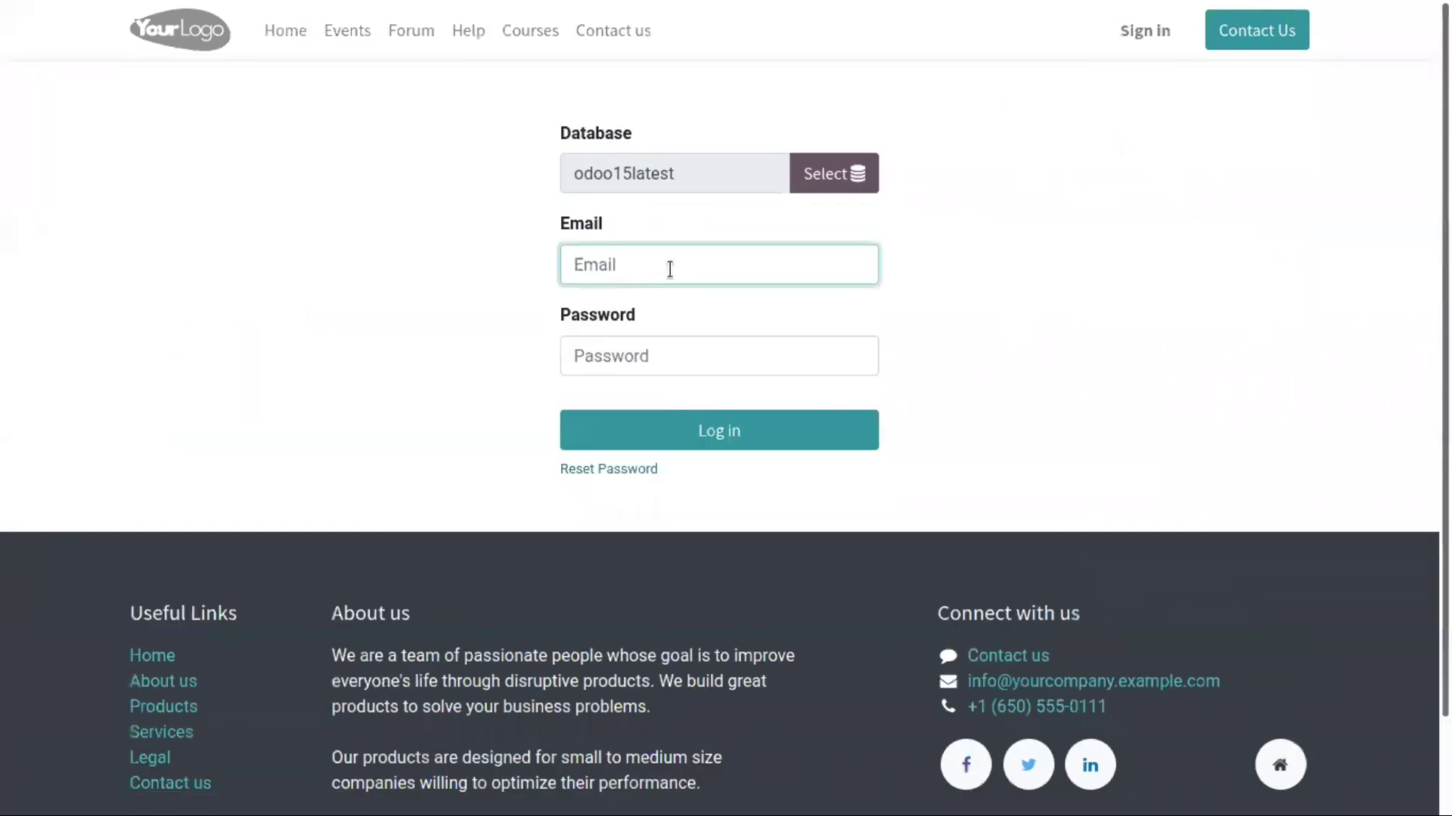
type("demo")
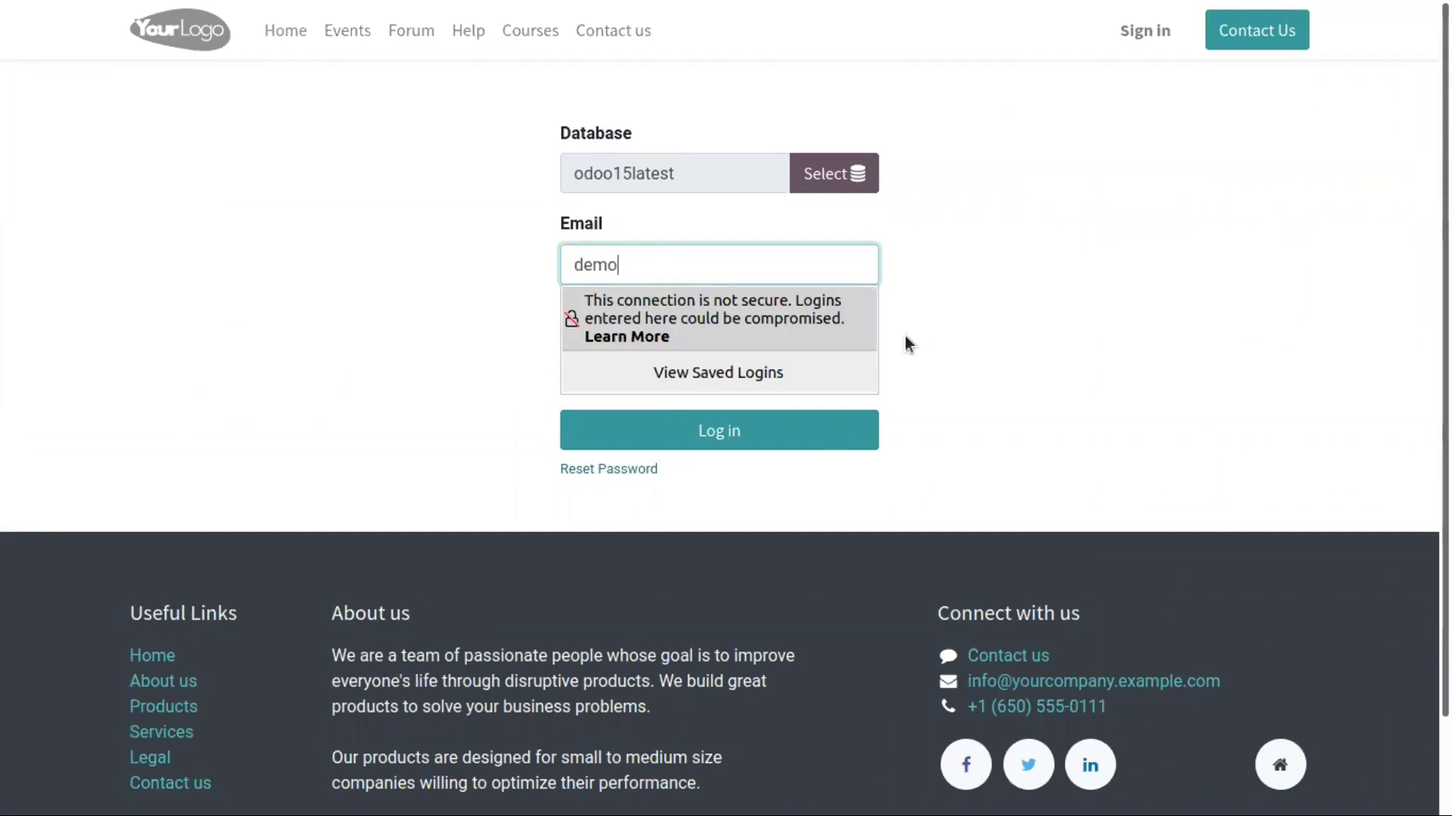
left_click(755, 358)
type("demo")
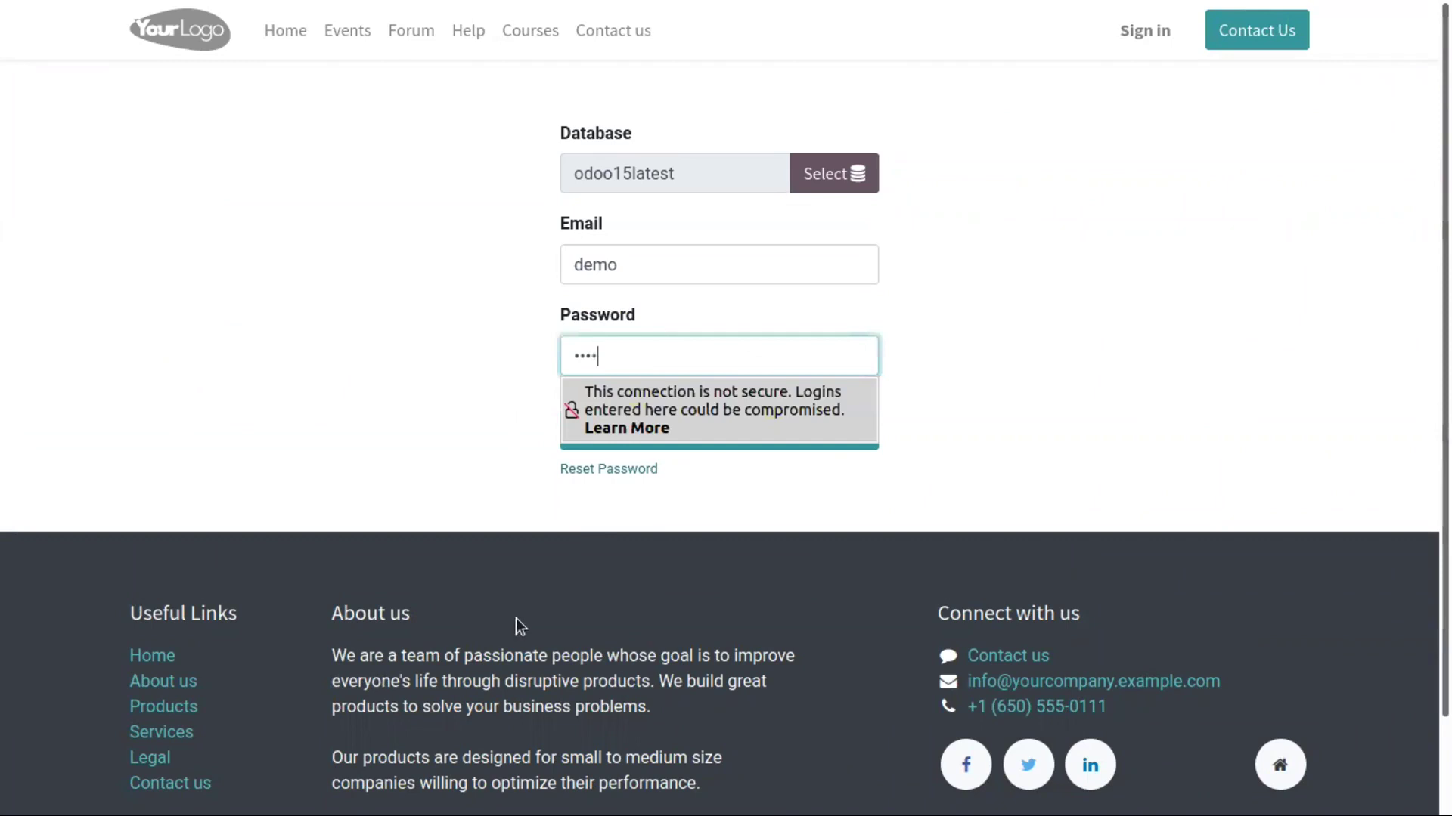
left_click(738, 446)
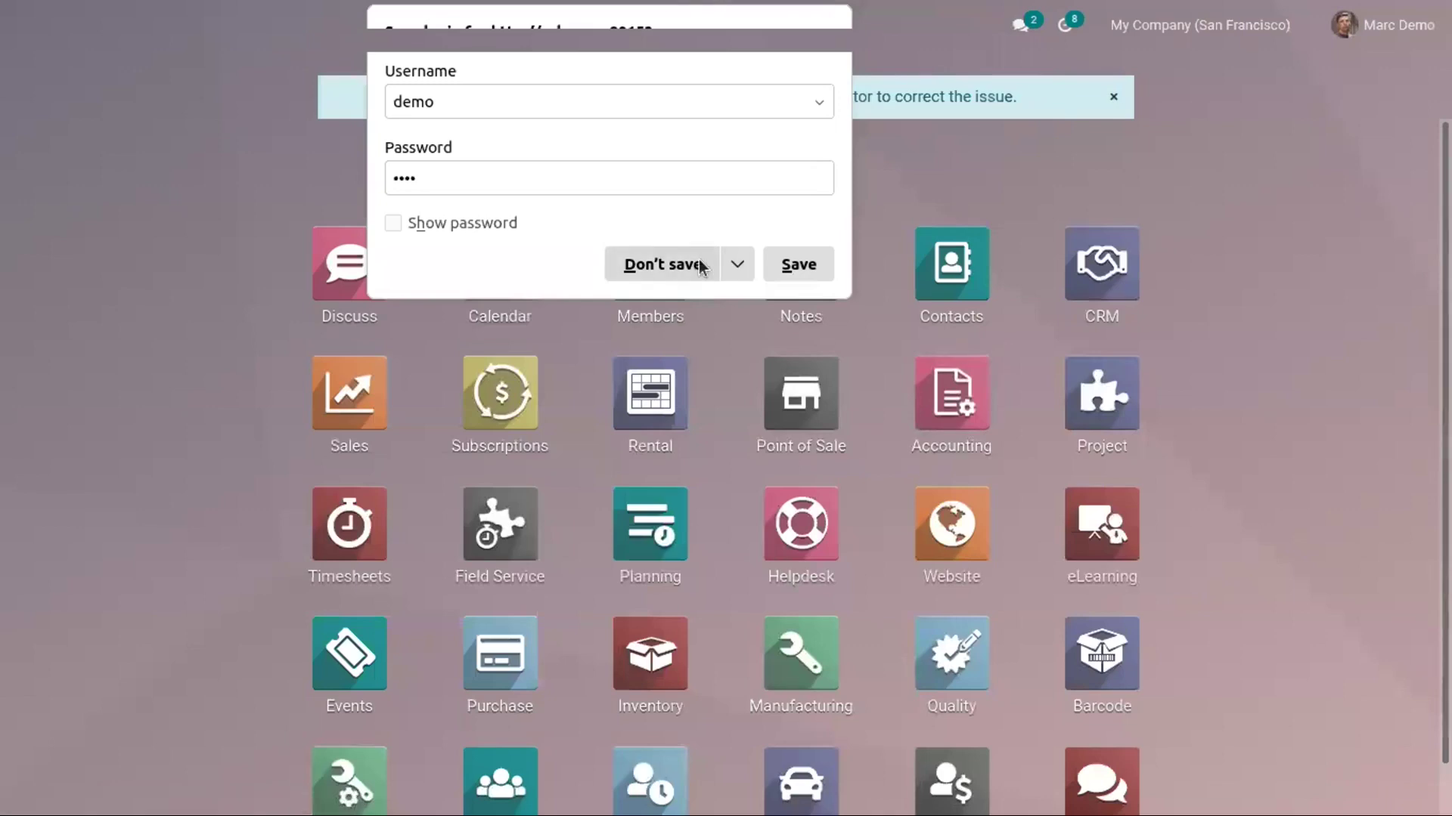
left_click(699, 264)
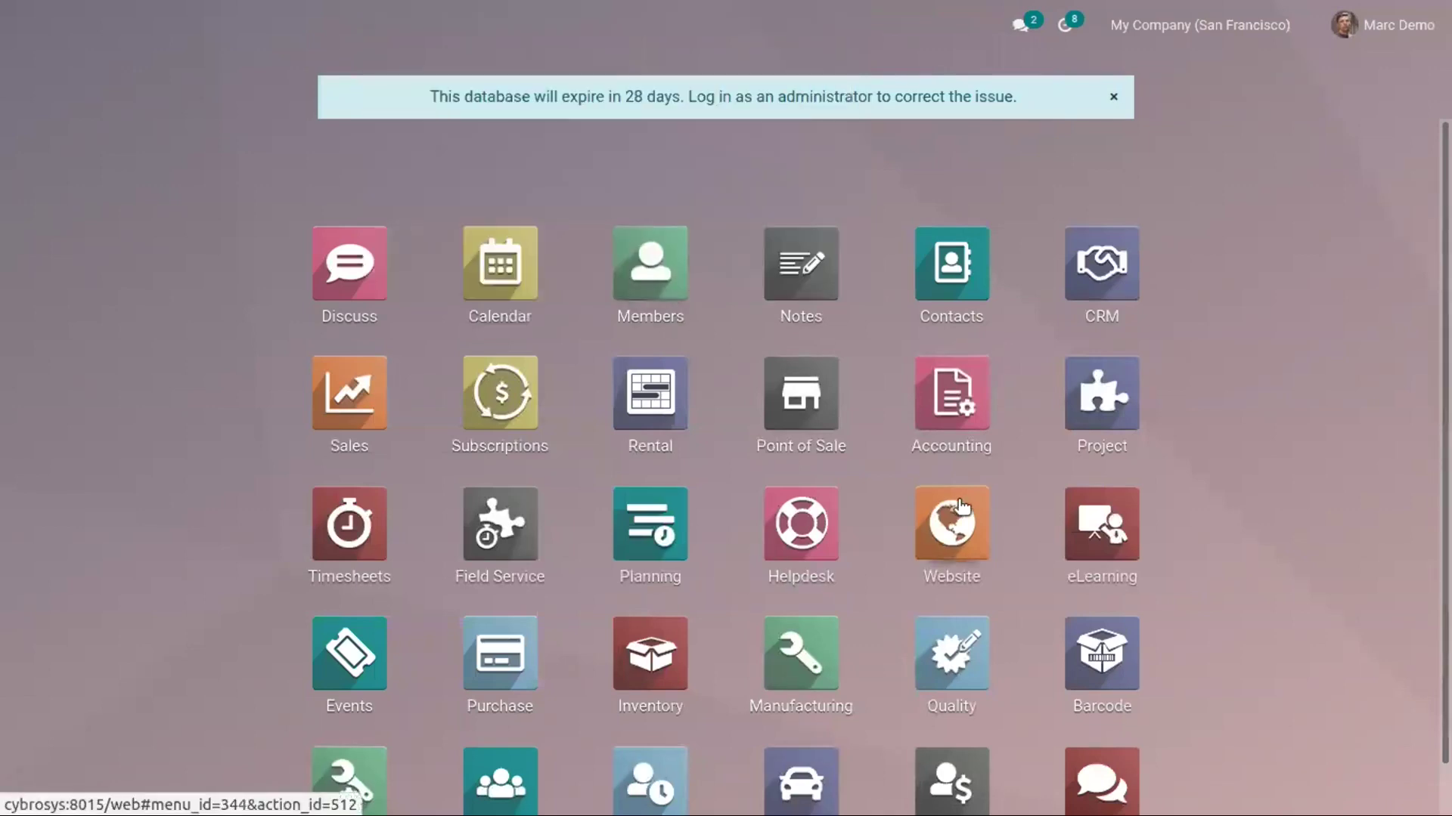
Open the forum post from the Customer Care team's Fix Leg ticket and upvote the "Add New Leg" answer
left_click(788, 520)
left_click(93, 430)
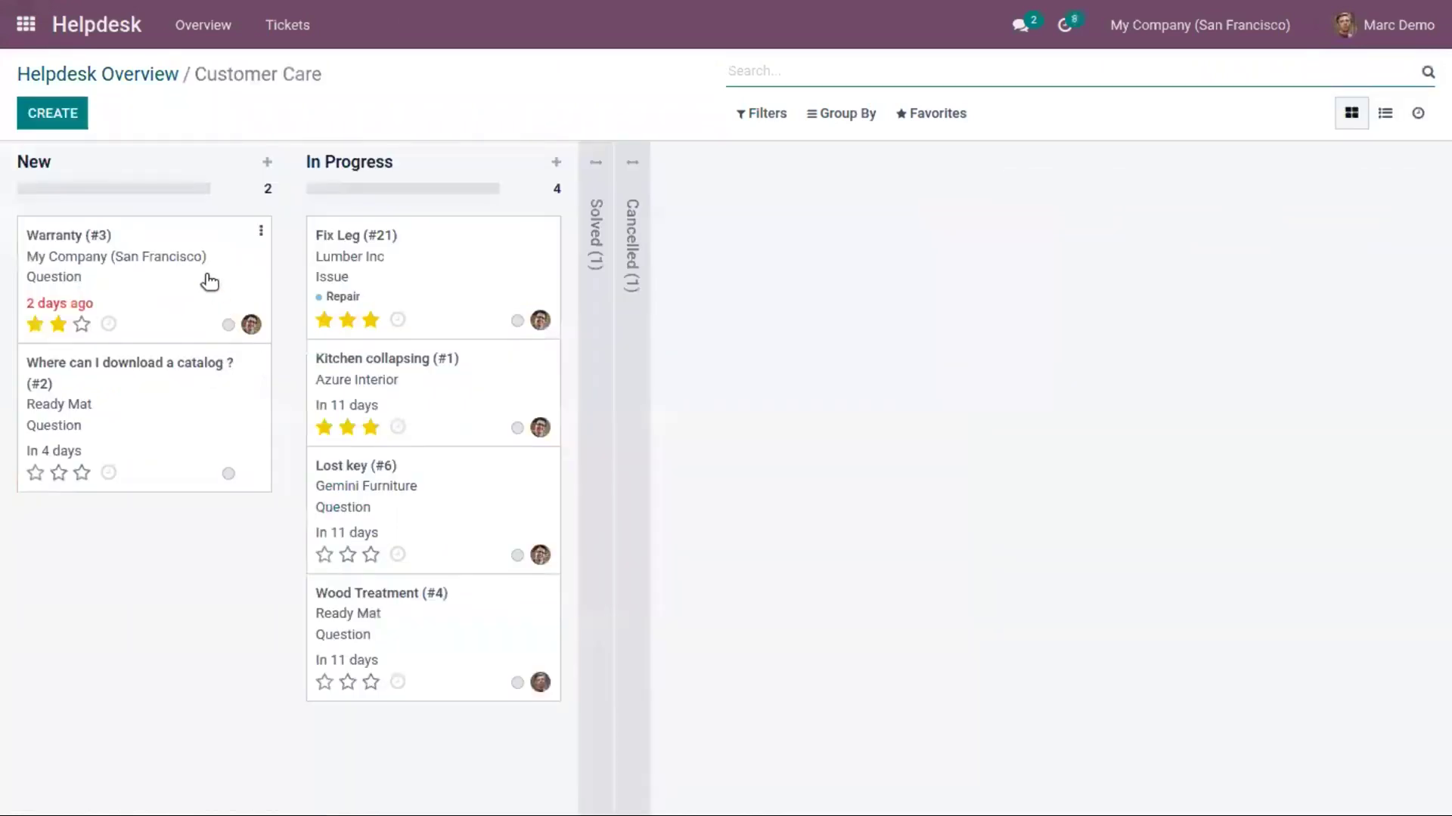
left_click(441, 273)
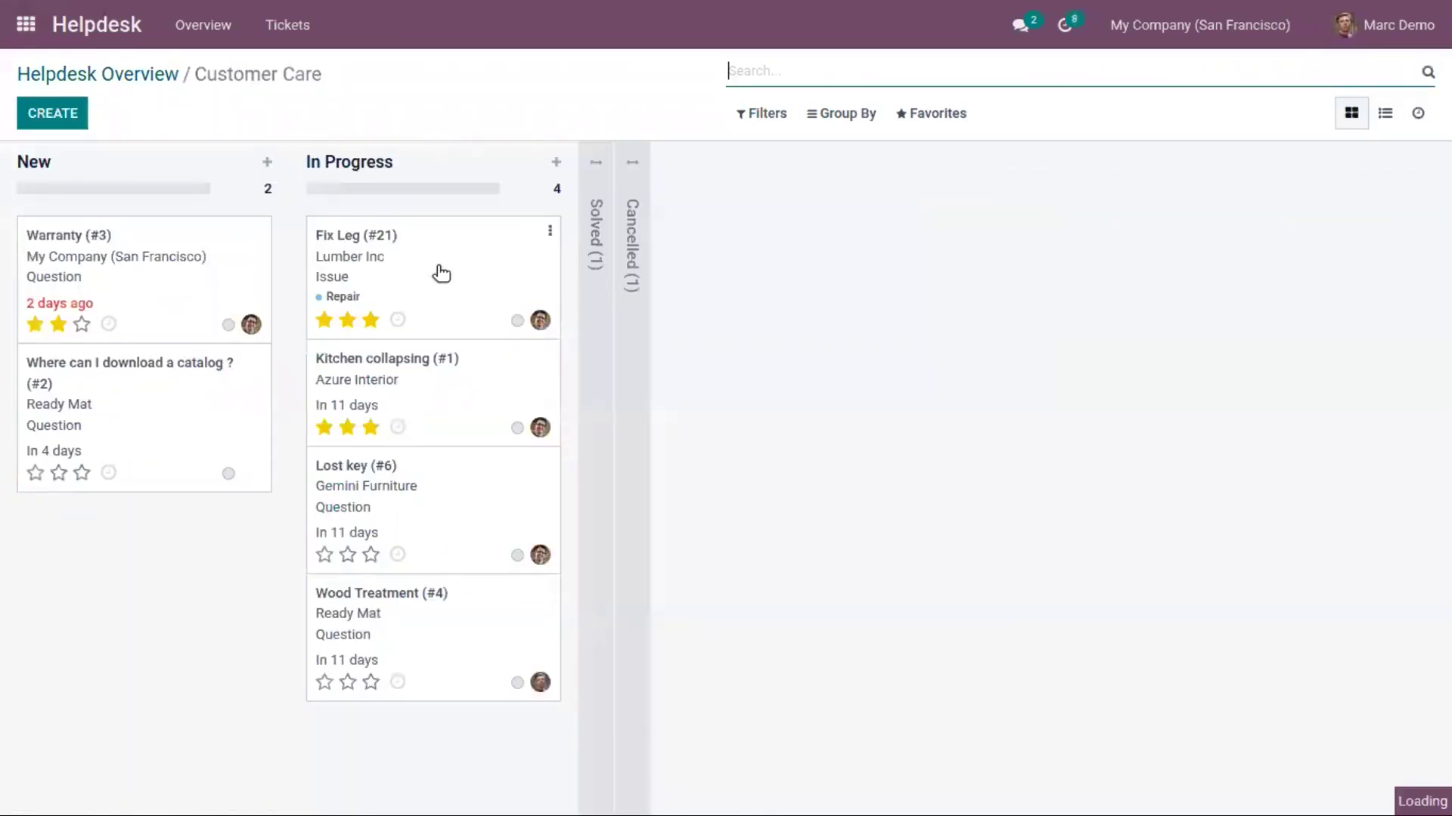
left_click(1219, 218)
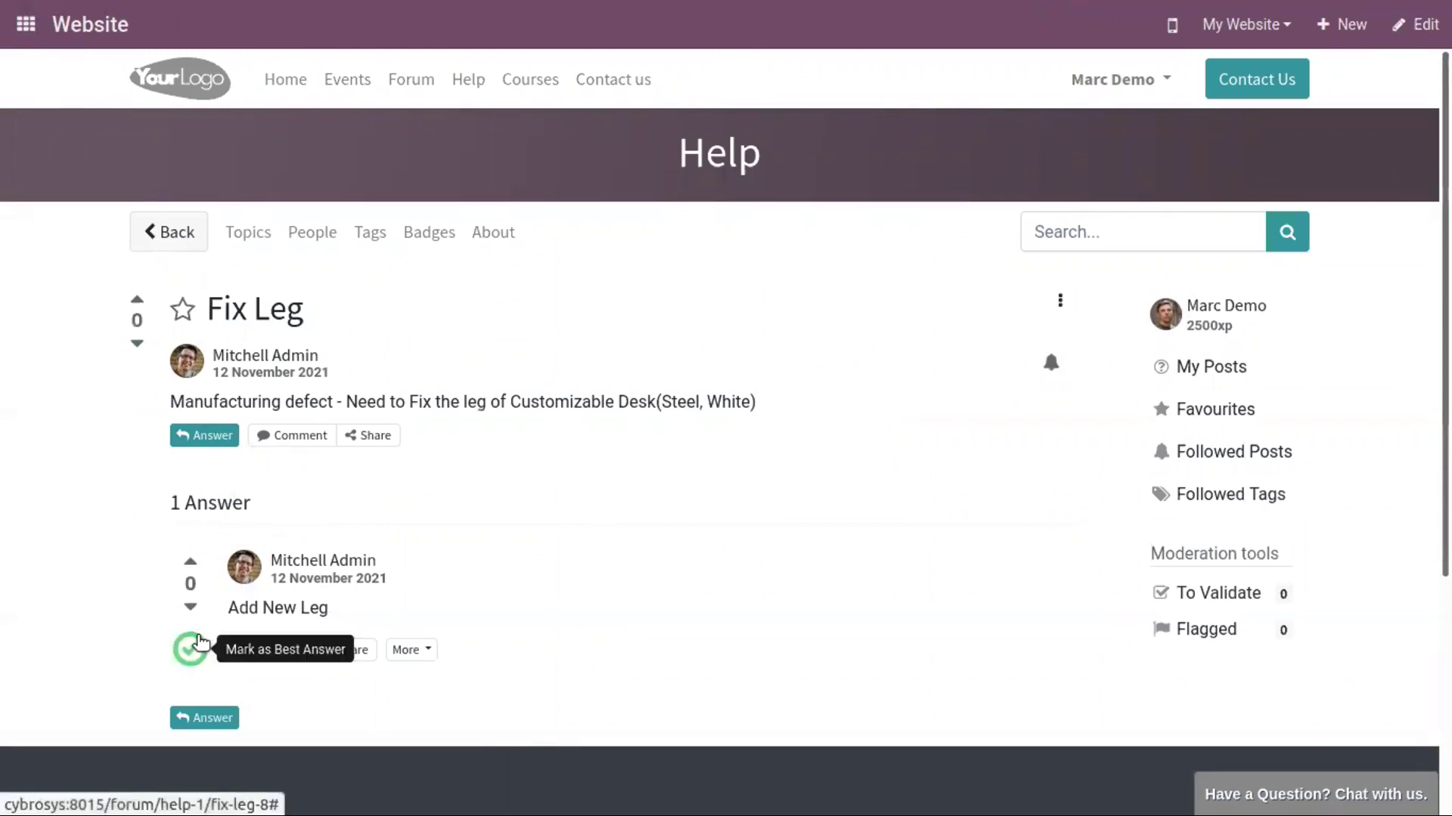
left_click(190, 562)
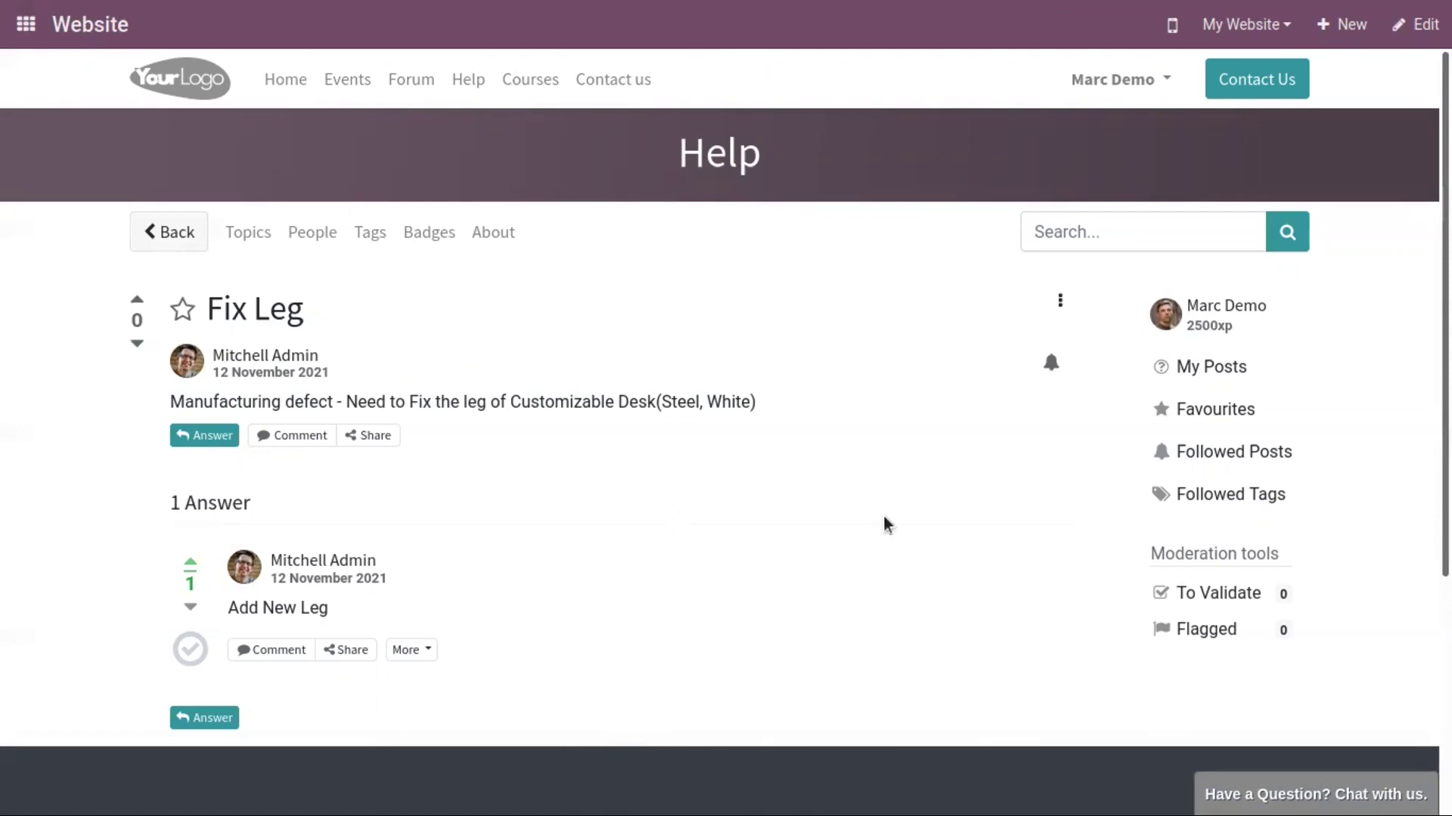
left_click_drag(1445, 313, 1445, 323)
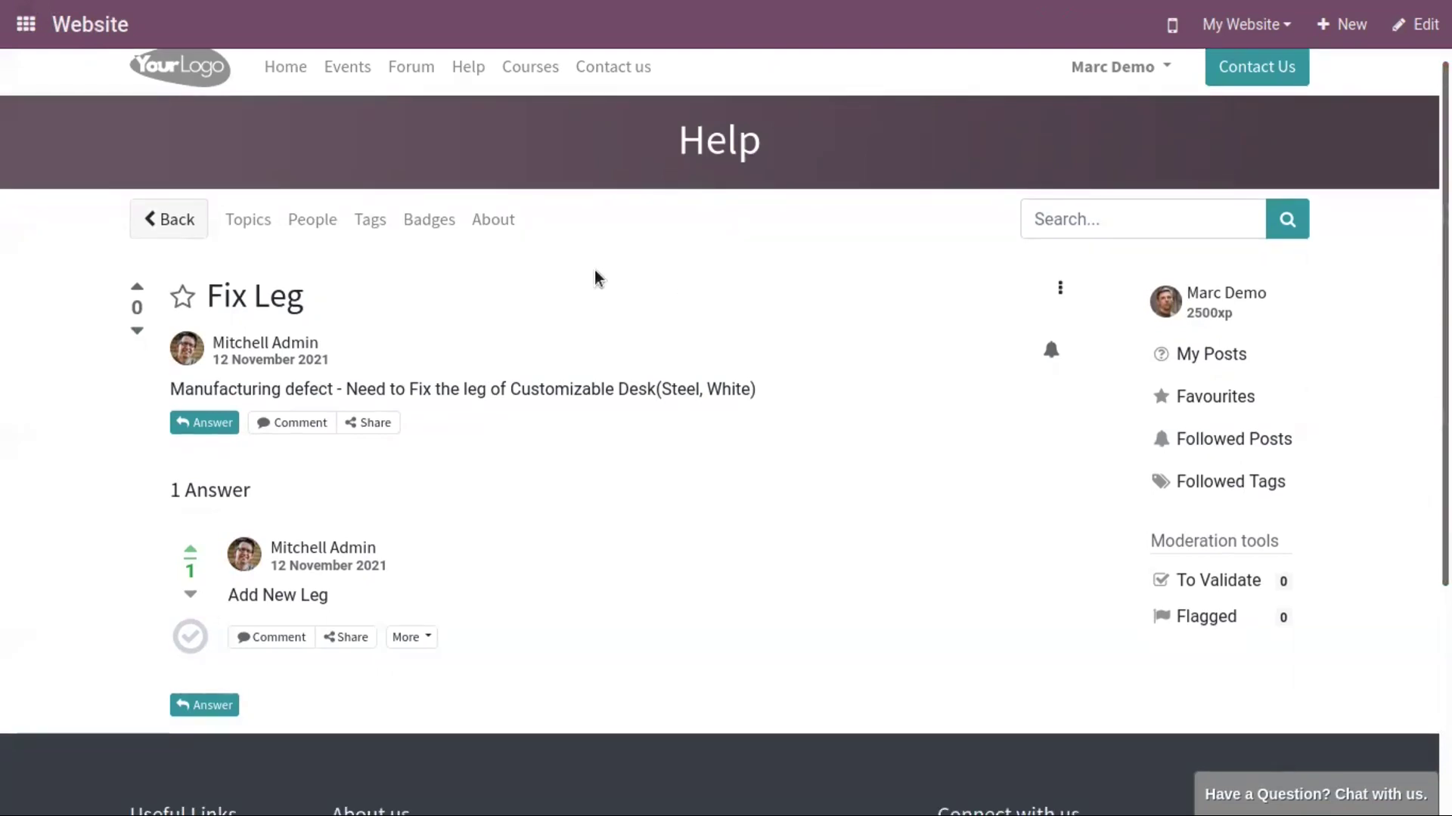
Log out of the demo account and sign back in with the administrator's login and password
left_click(28, 31)
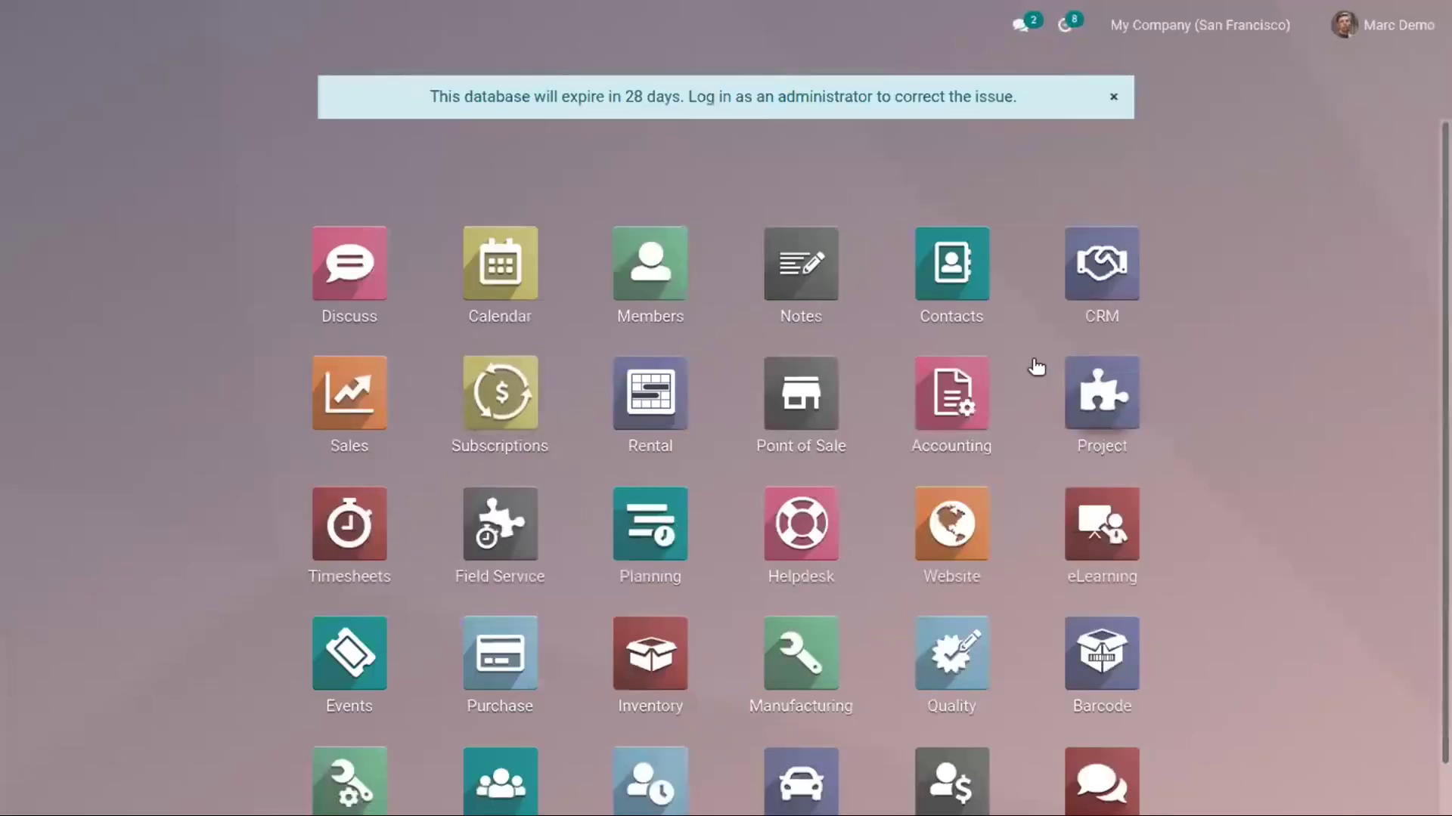
left_click(1383, 25)
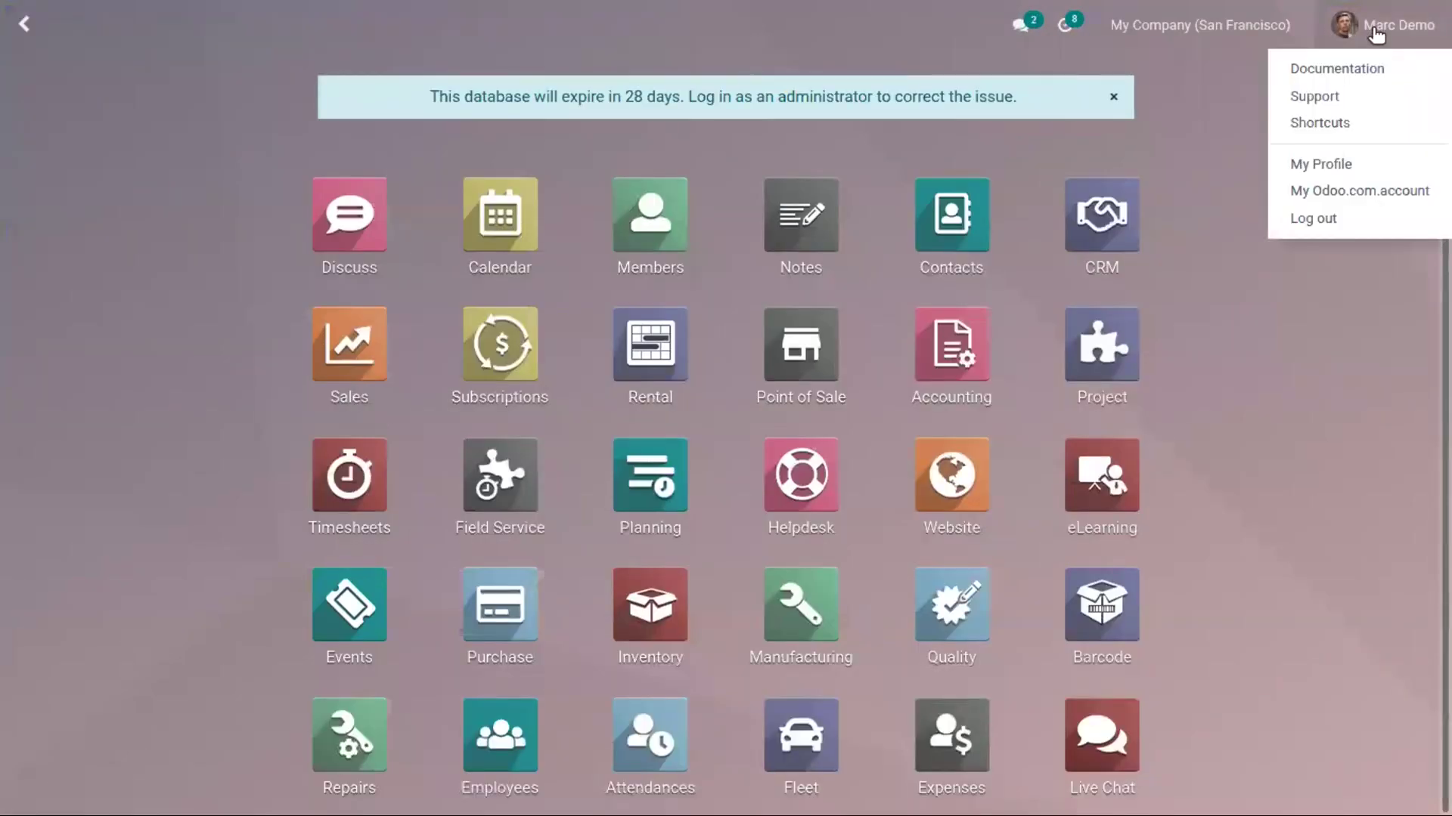
left_click(1399, 218)
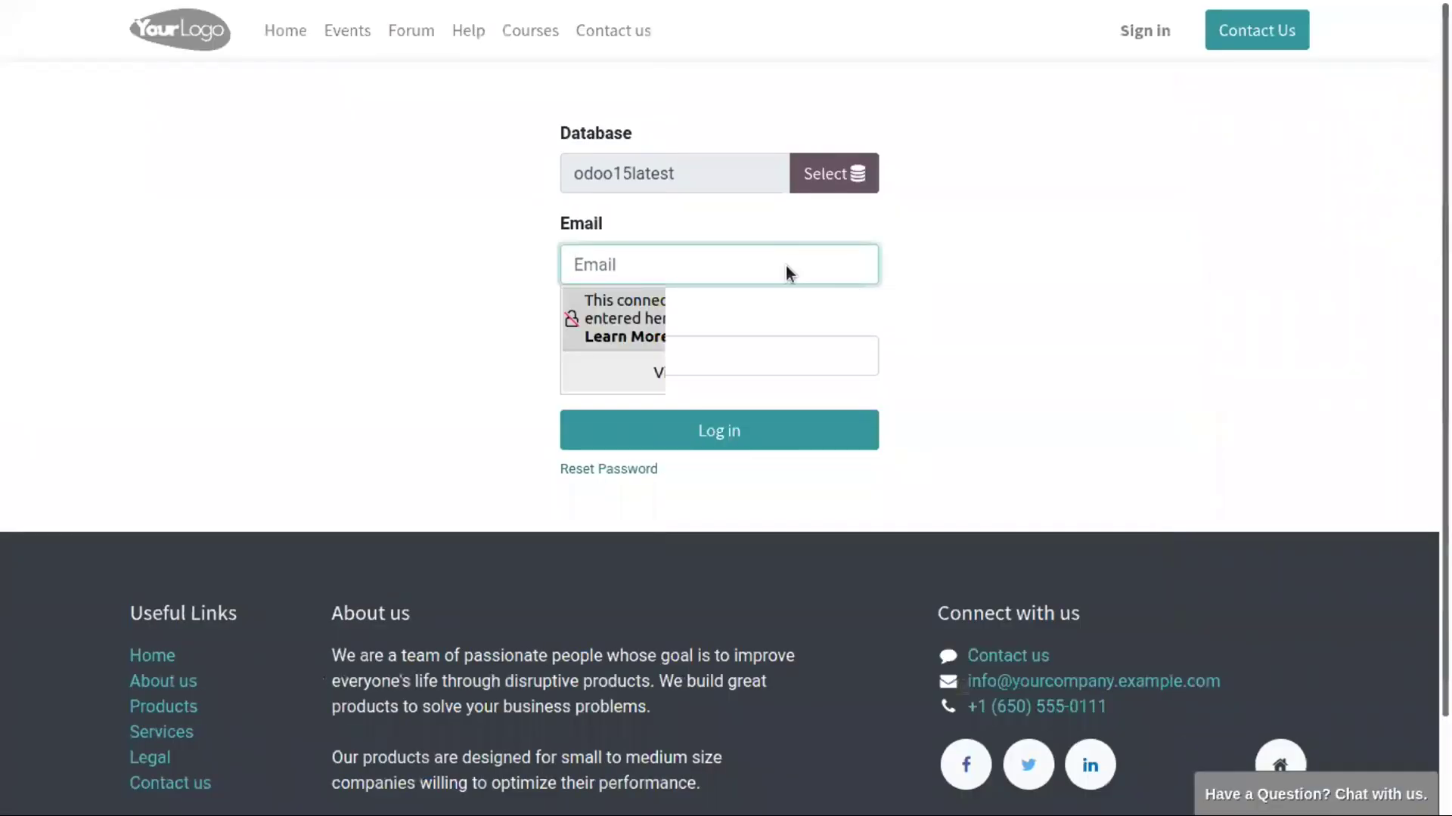
type("a")
key("BackSpace")
type("1")
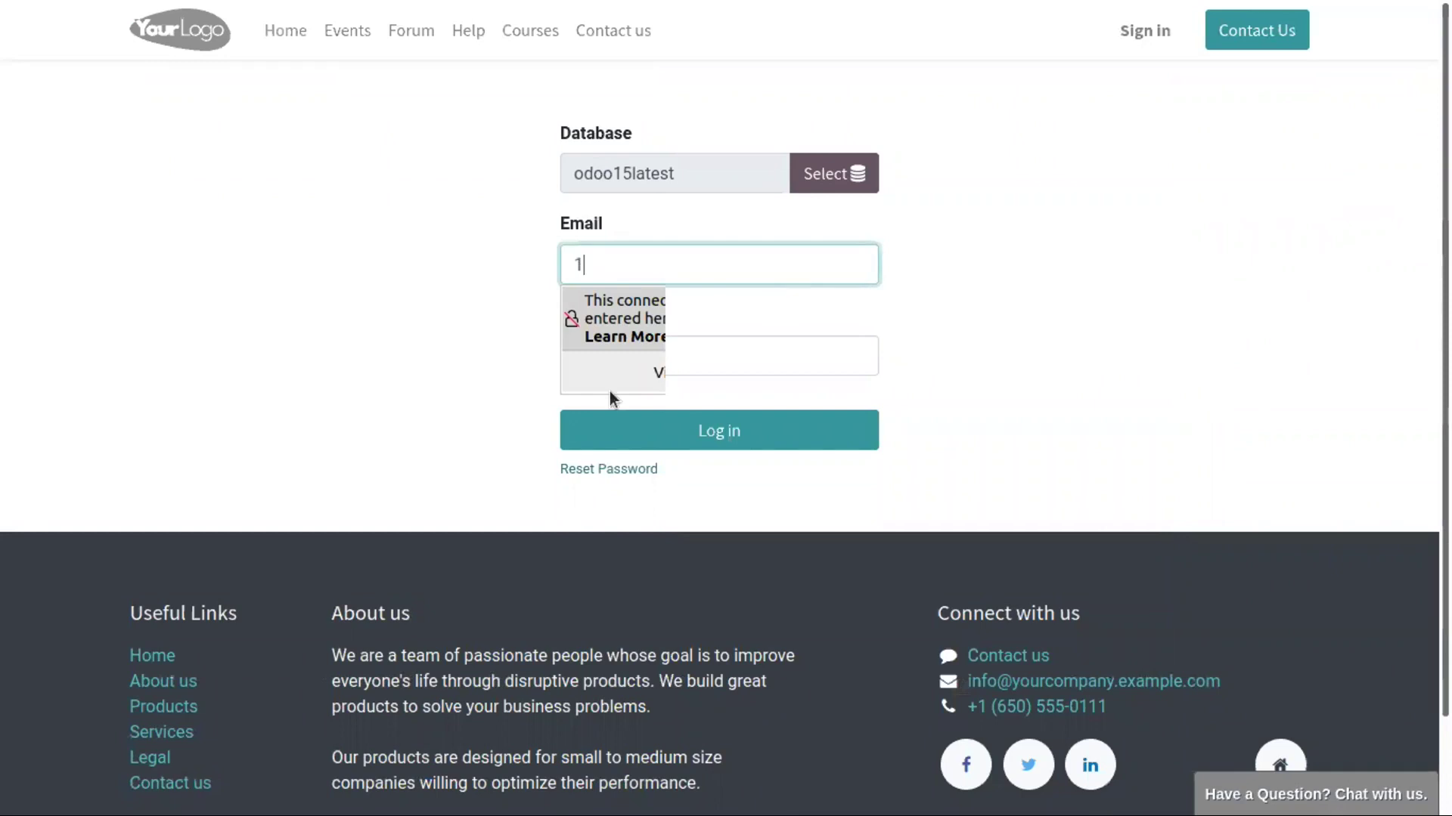
left_click(673, 363)
type("1")
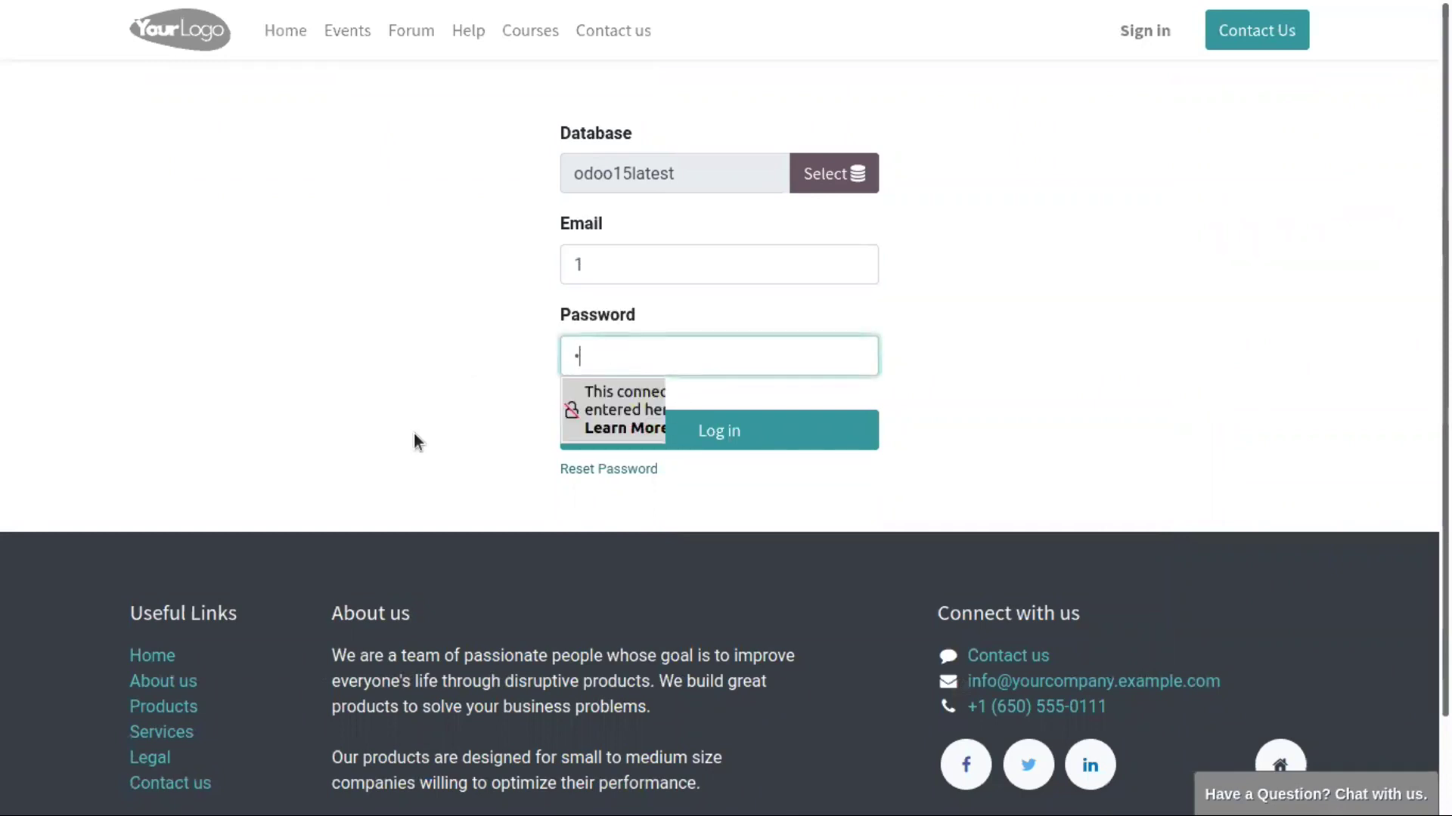
left_click(706, 443)
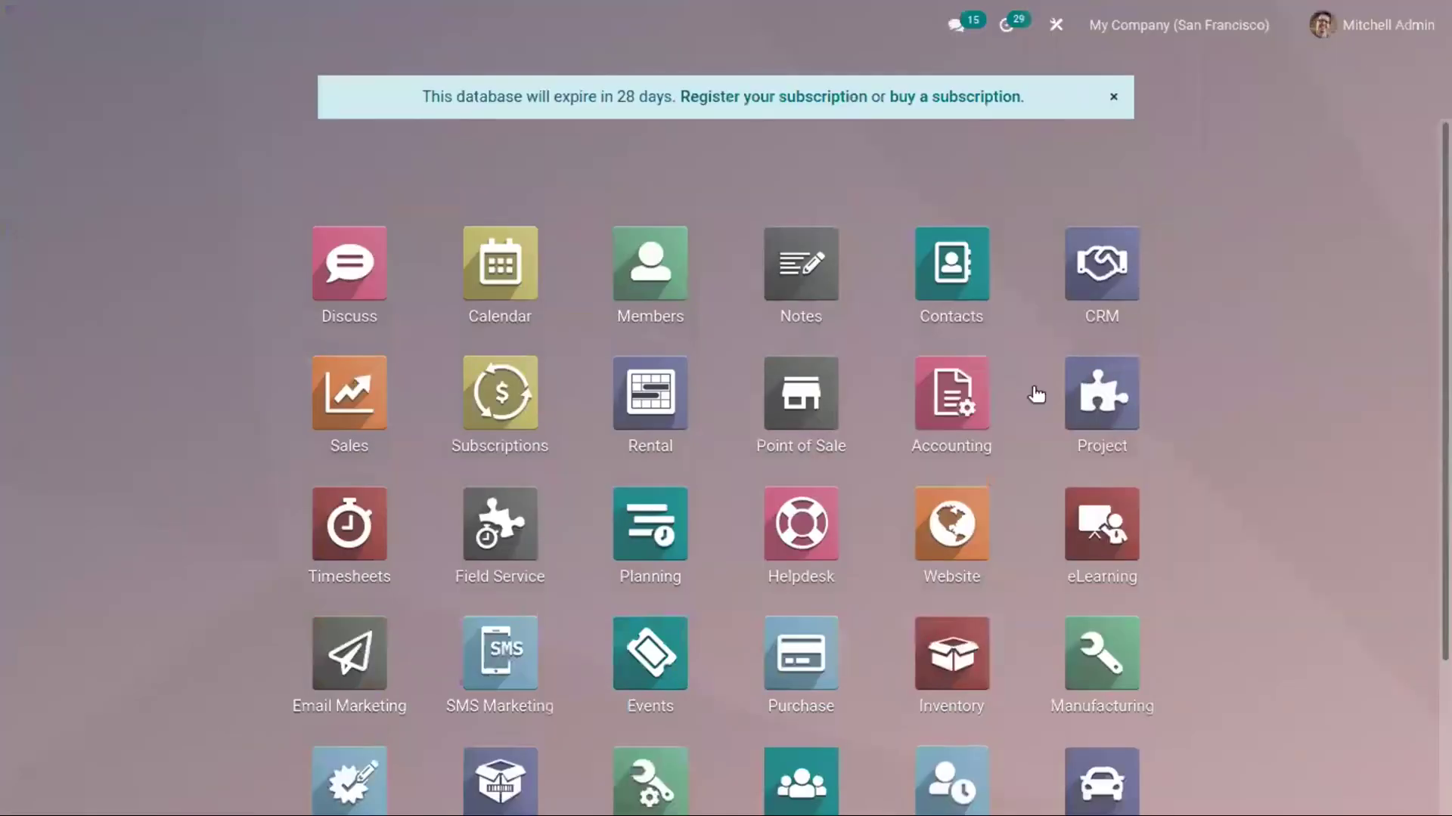
Move the Customer Care team's Fix Leg ticket to the Solved stage and unfold the Solved column in the ticket pipeline
scroll(802, 453, "down", 1)
left_click(805, 414)
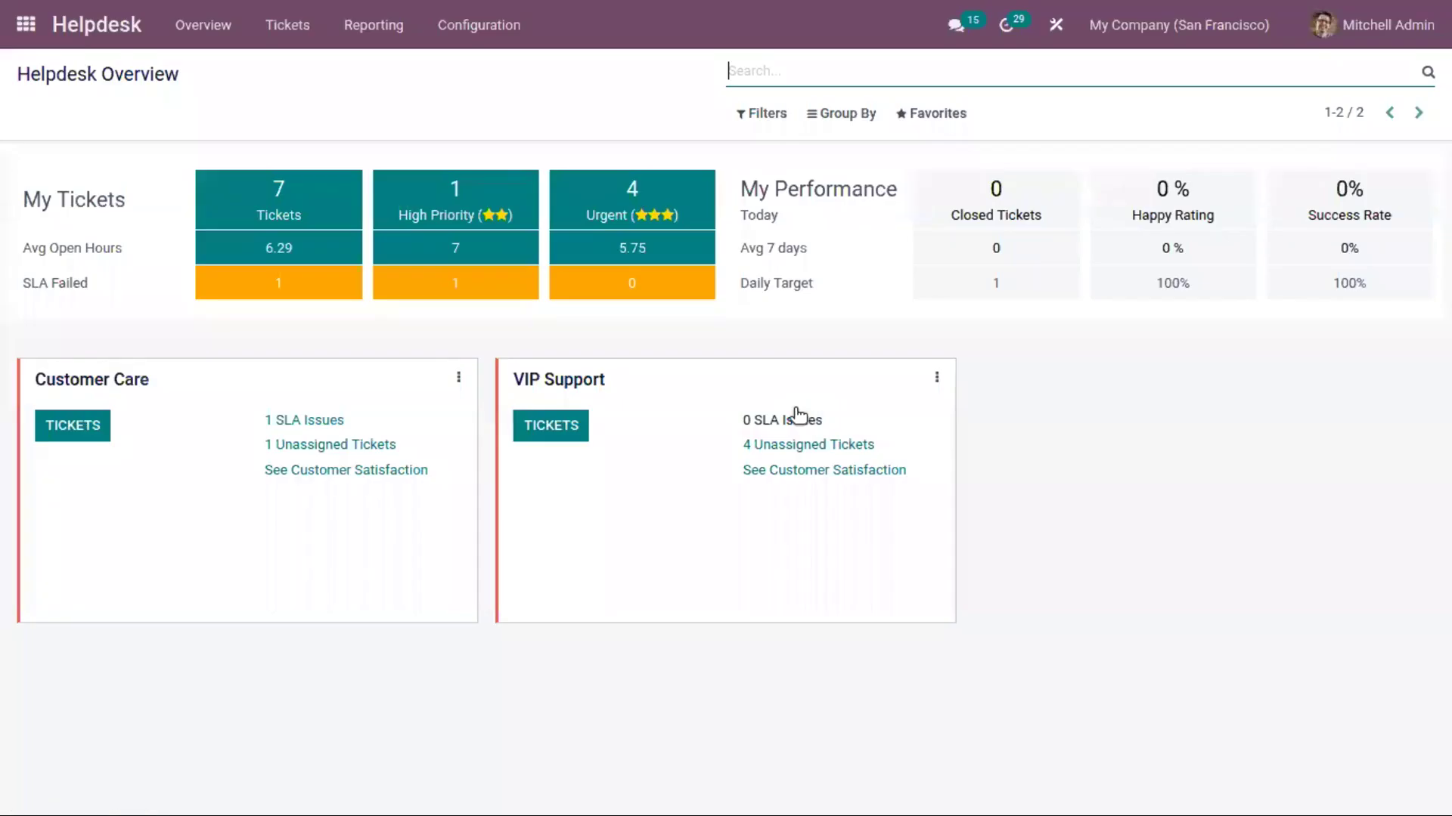
left_click(65, 422)
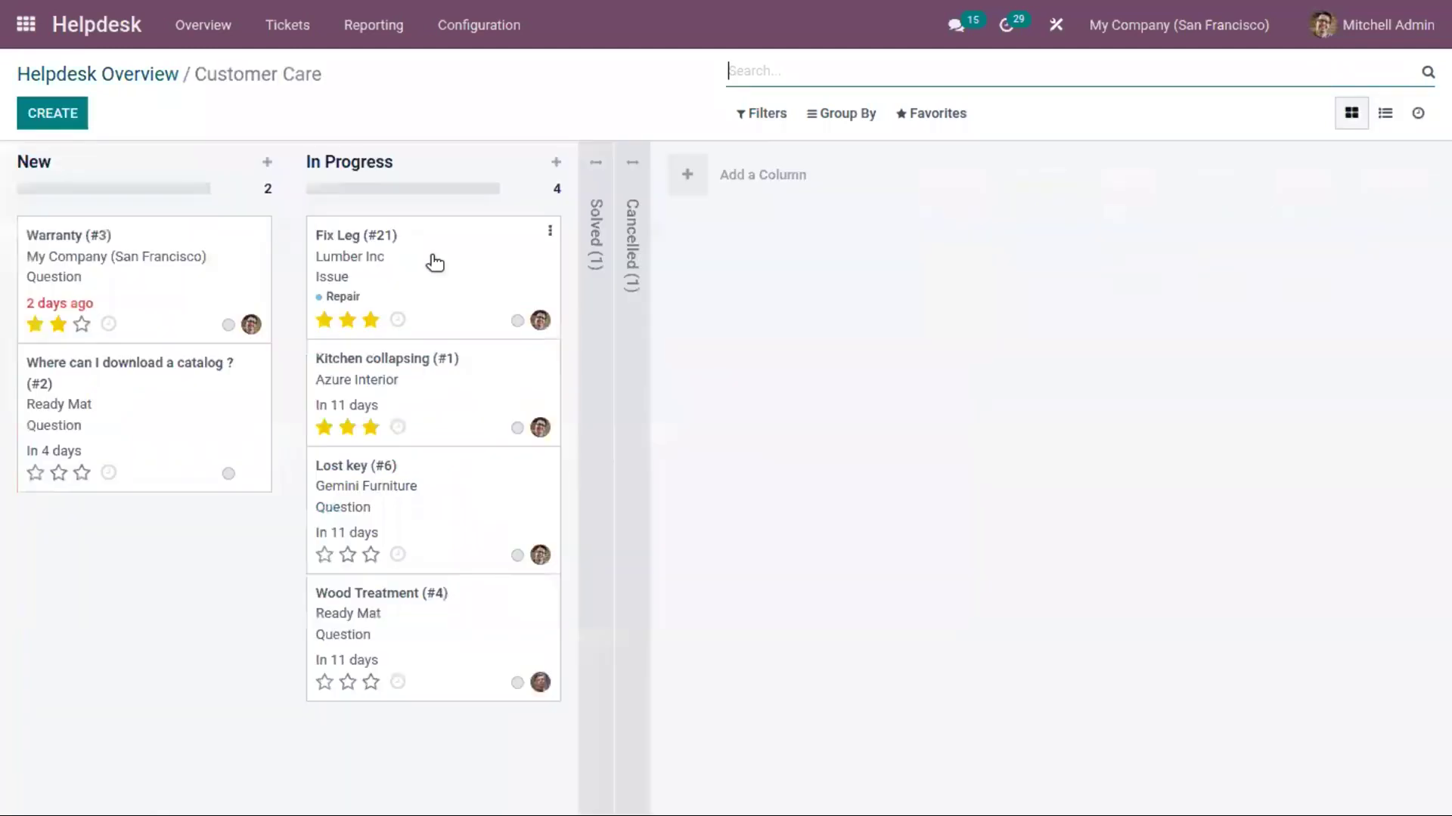
left_click(394, 263)
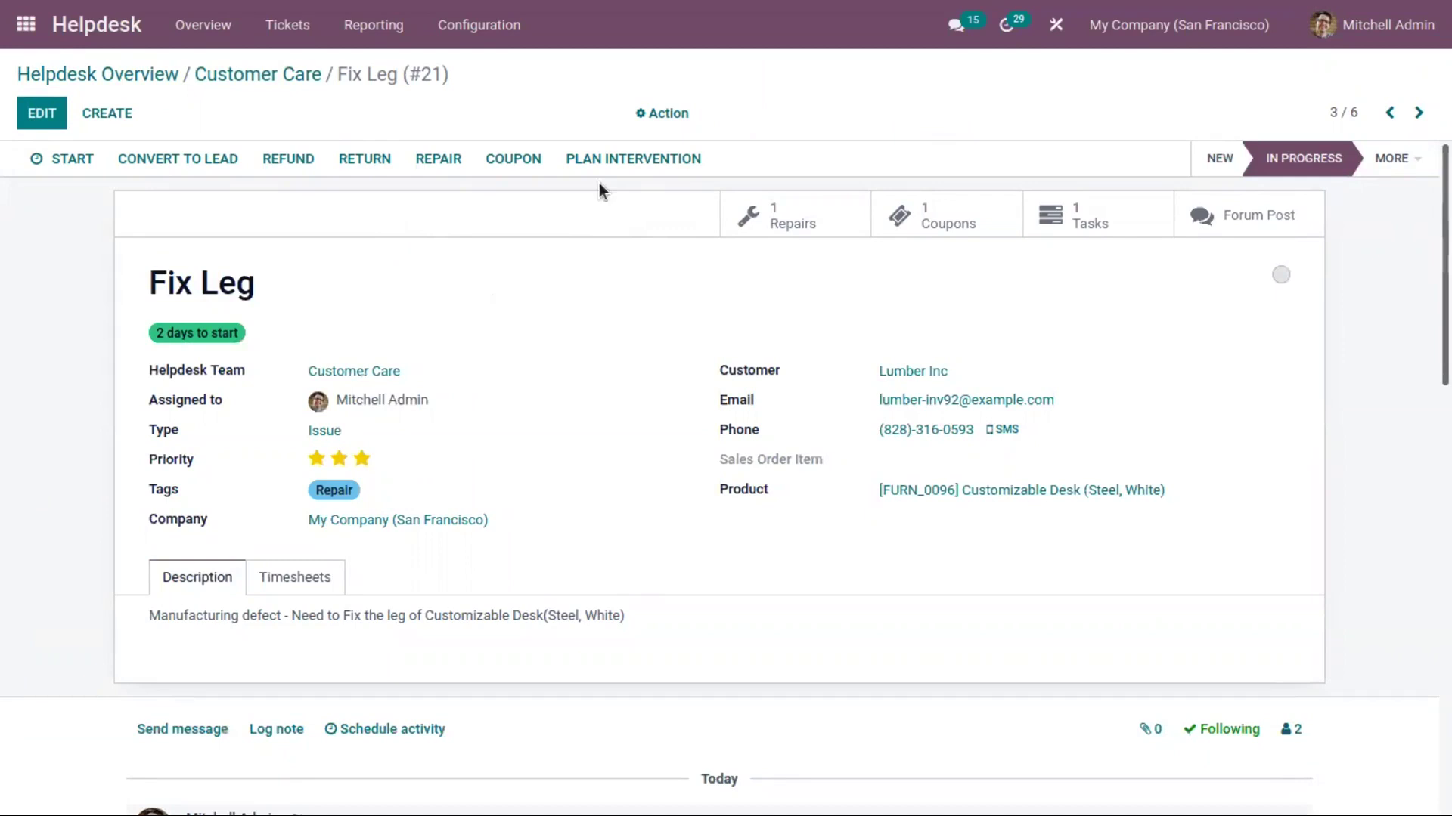
left_click(1411, 165)
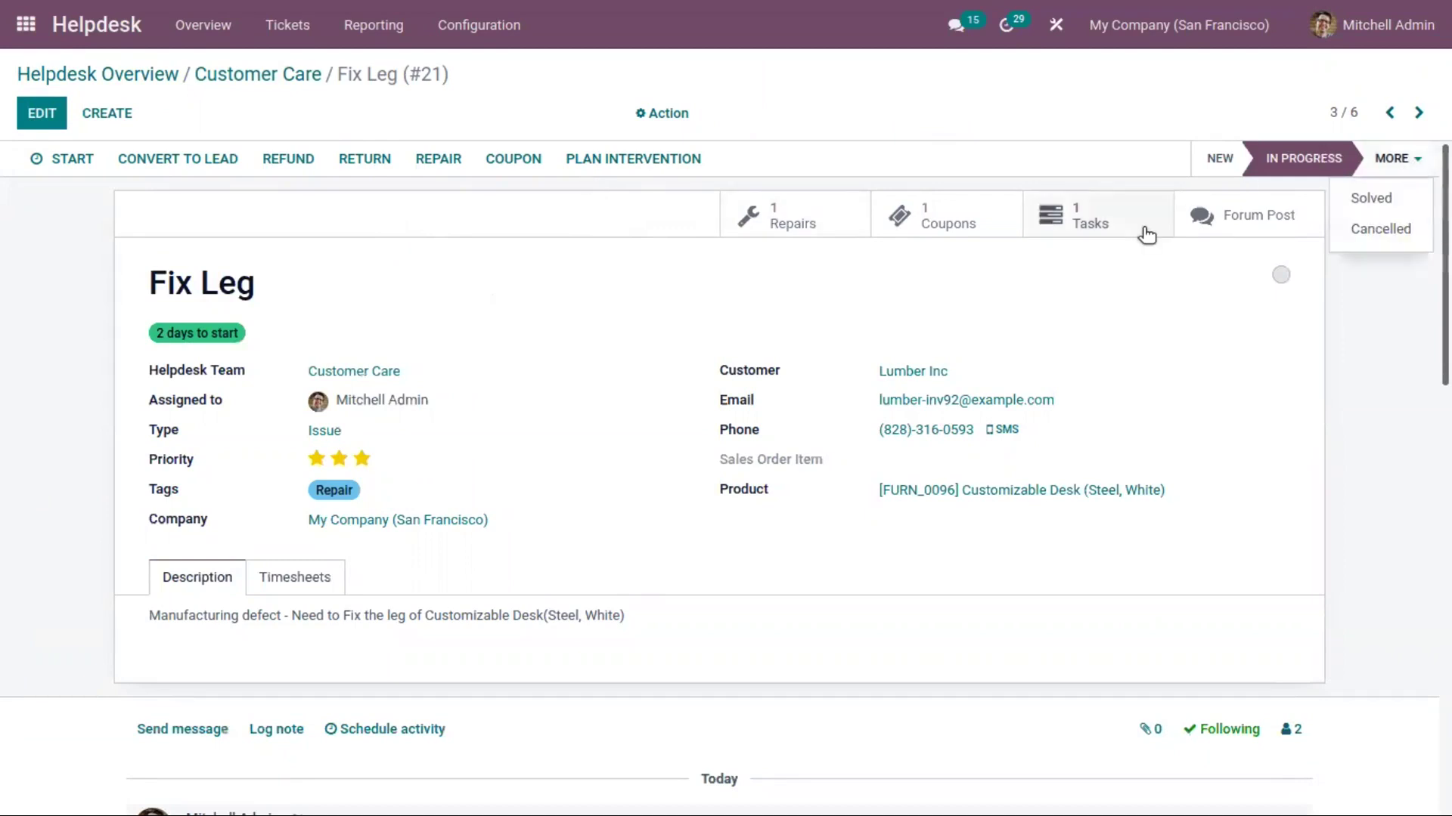
left_click(1390, 199)
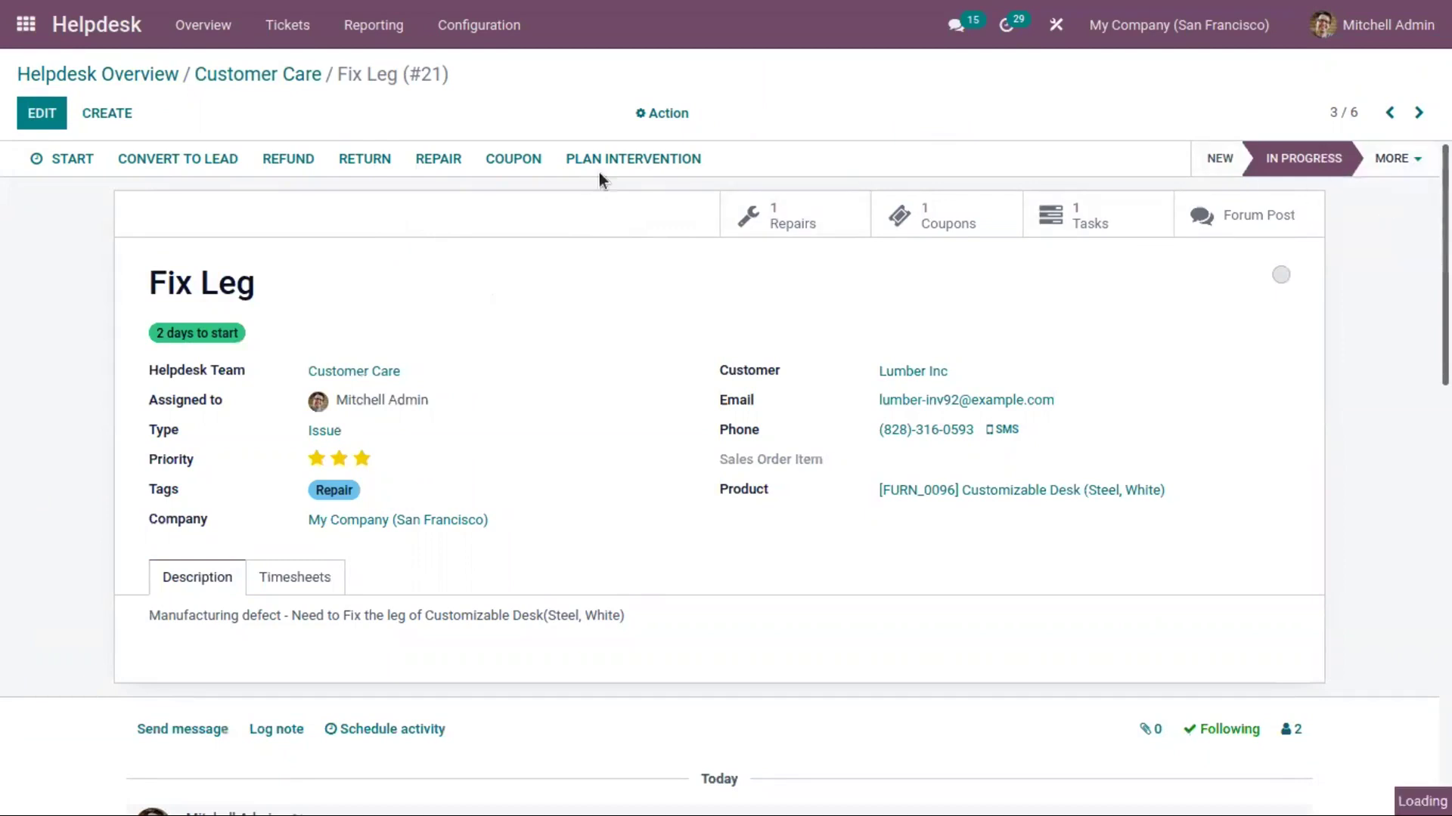
left_click(261, 74)
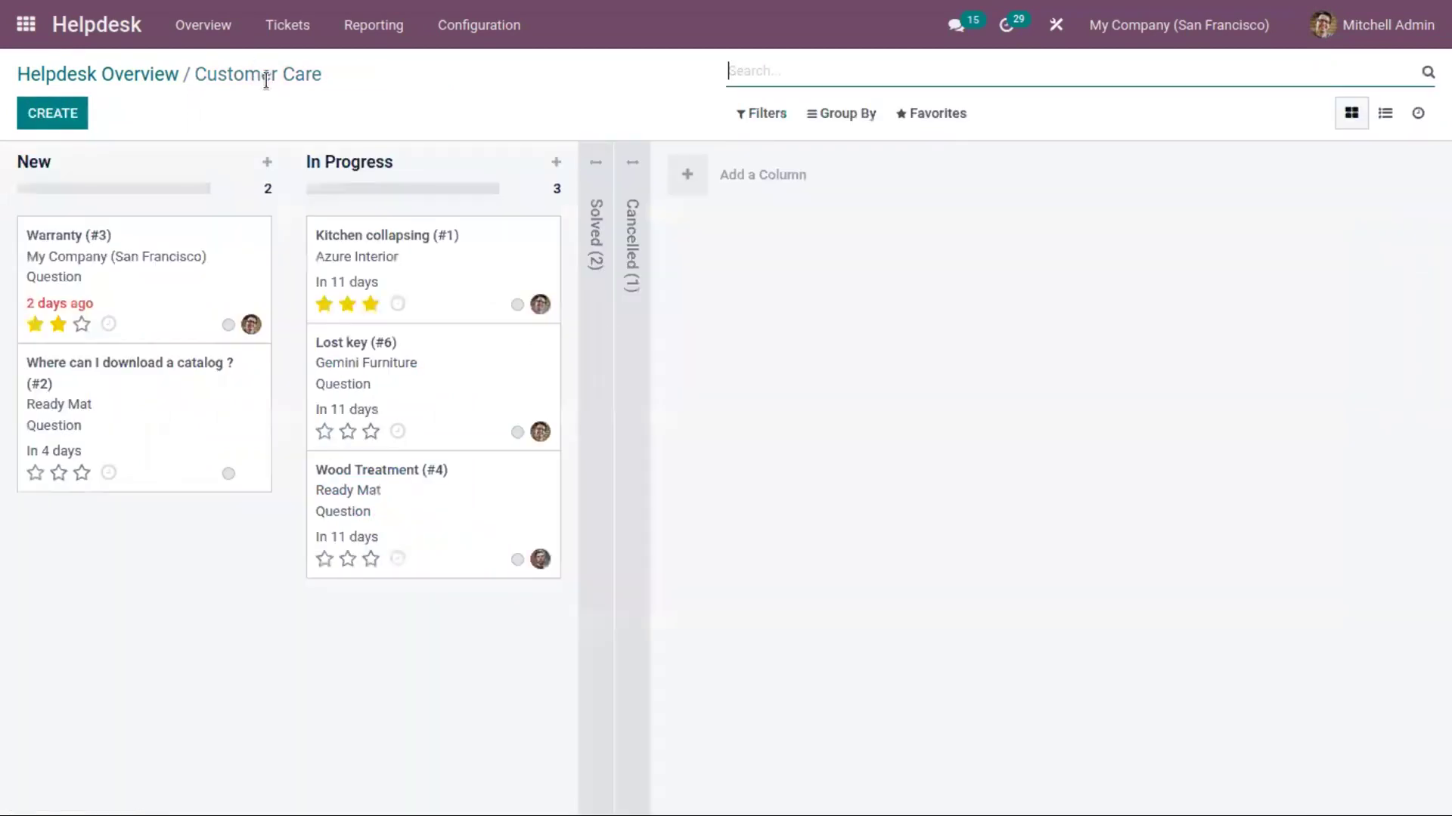
left_click(594, 230)
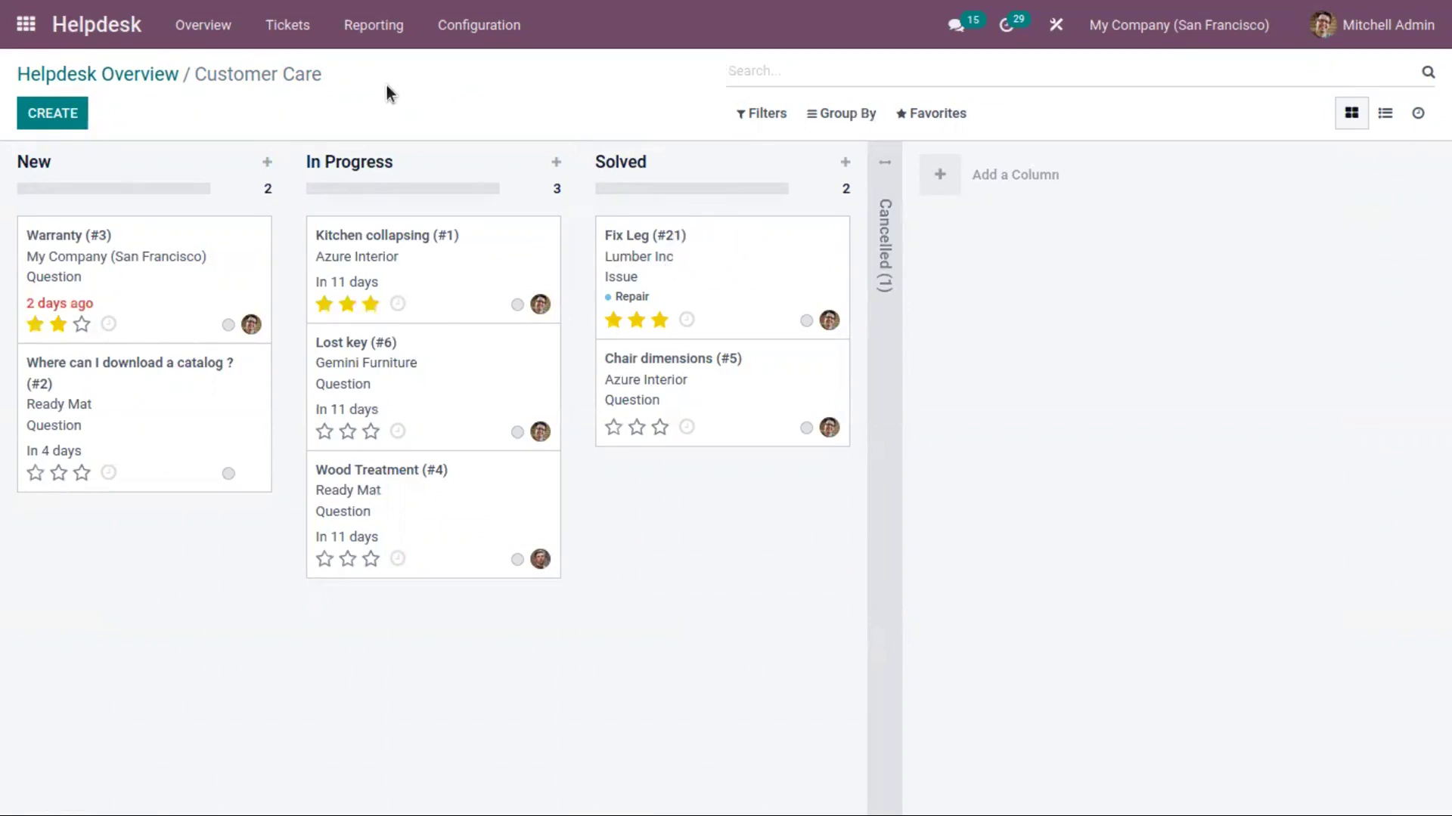
Review the Customer Care team's self-service settings and its linked eLearning course, and return to the Helpdesk Teams list
left_click(461, 27)
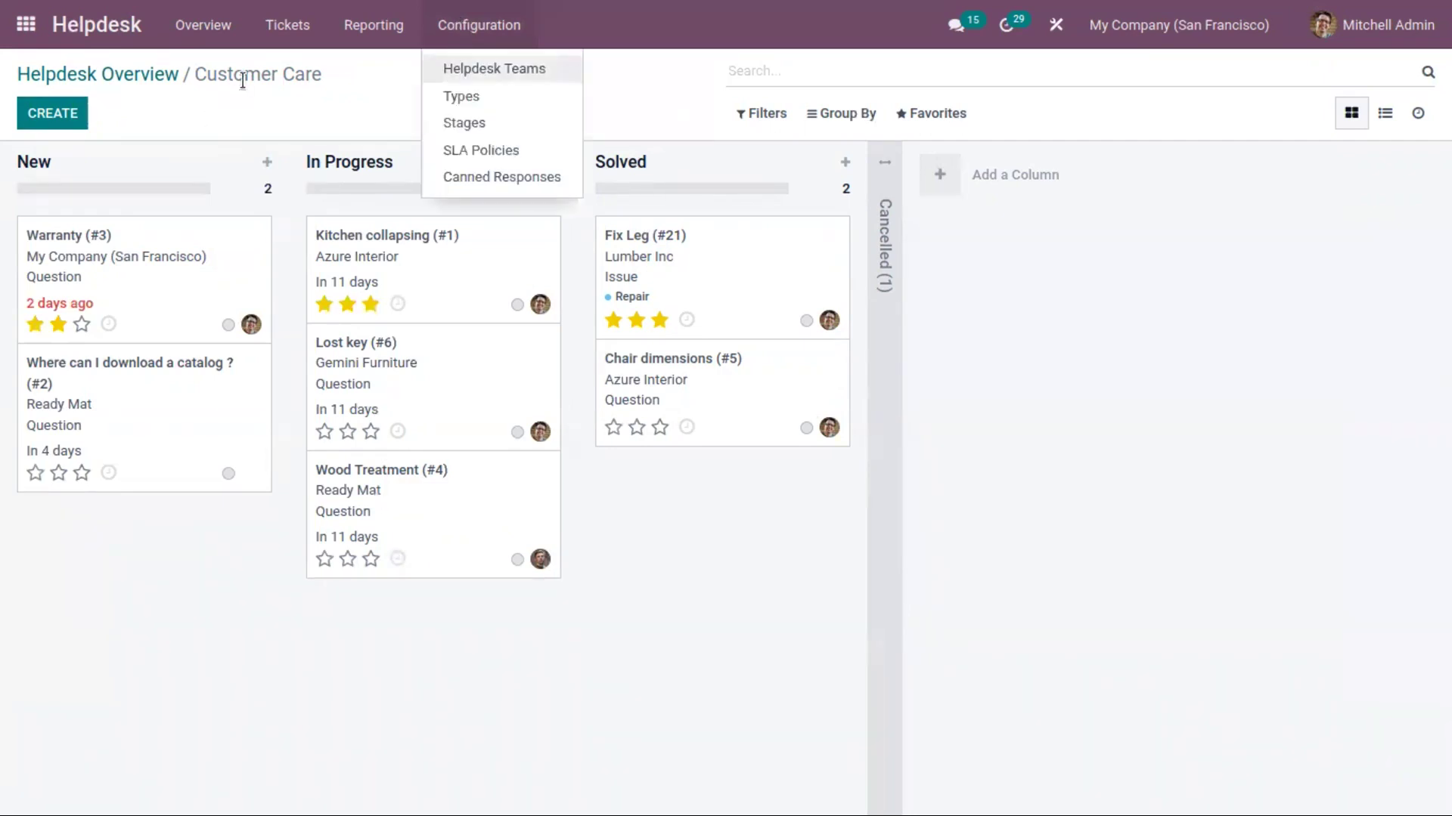
left_click(481, 69)
left_click(215, 206)
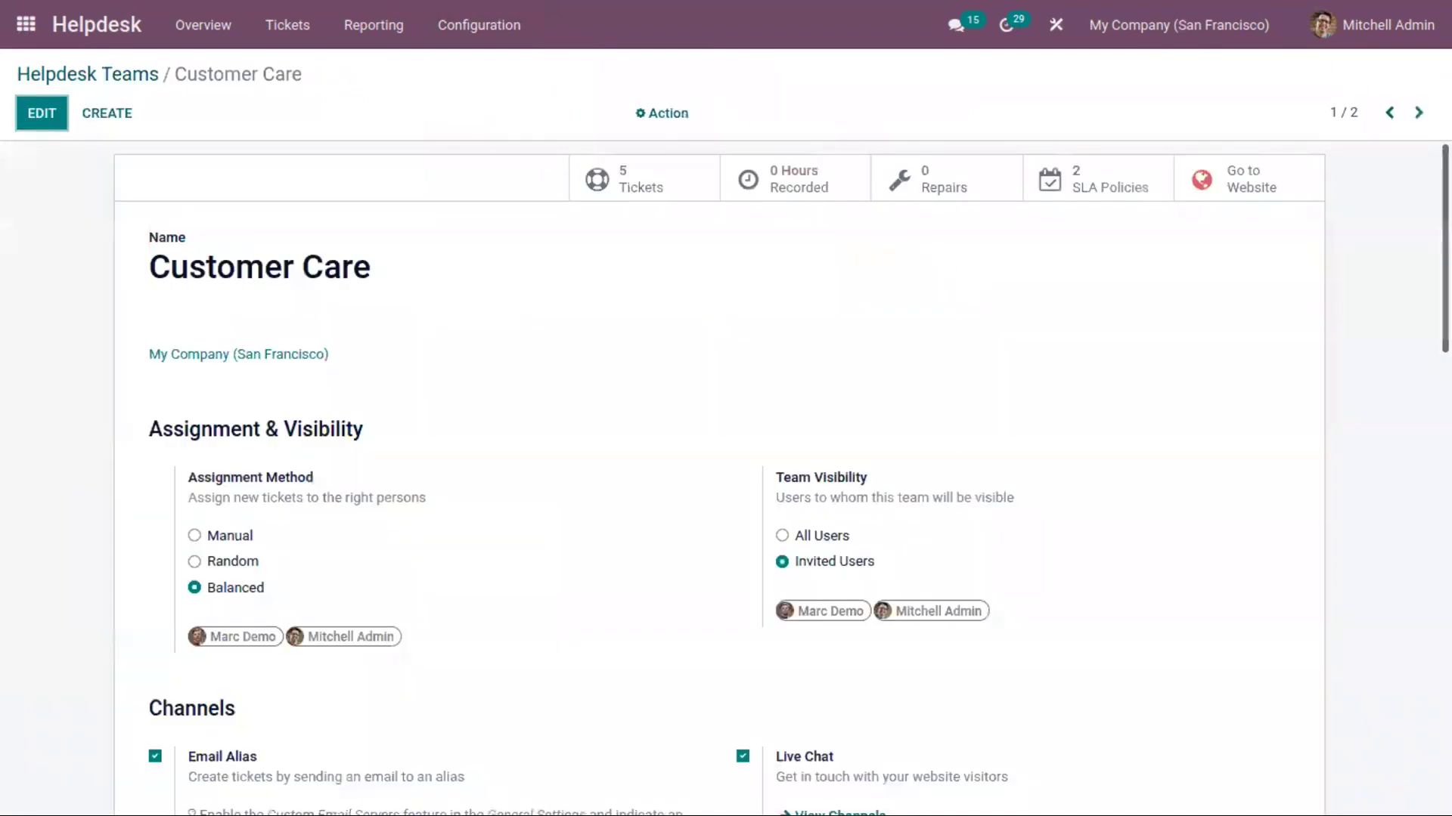
scroll(1089, 624, "down", 12)
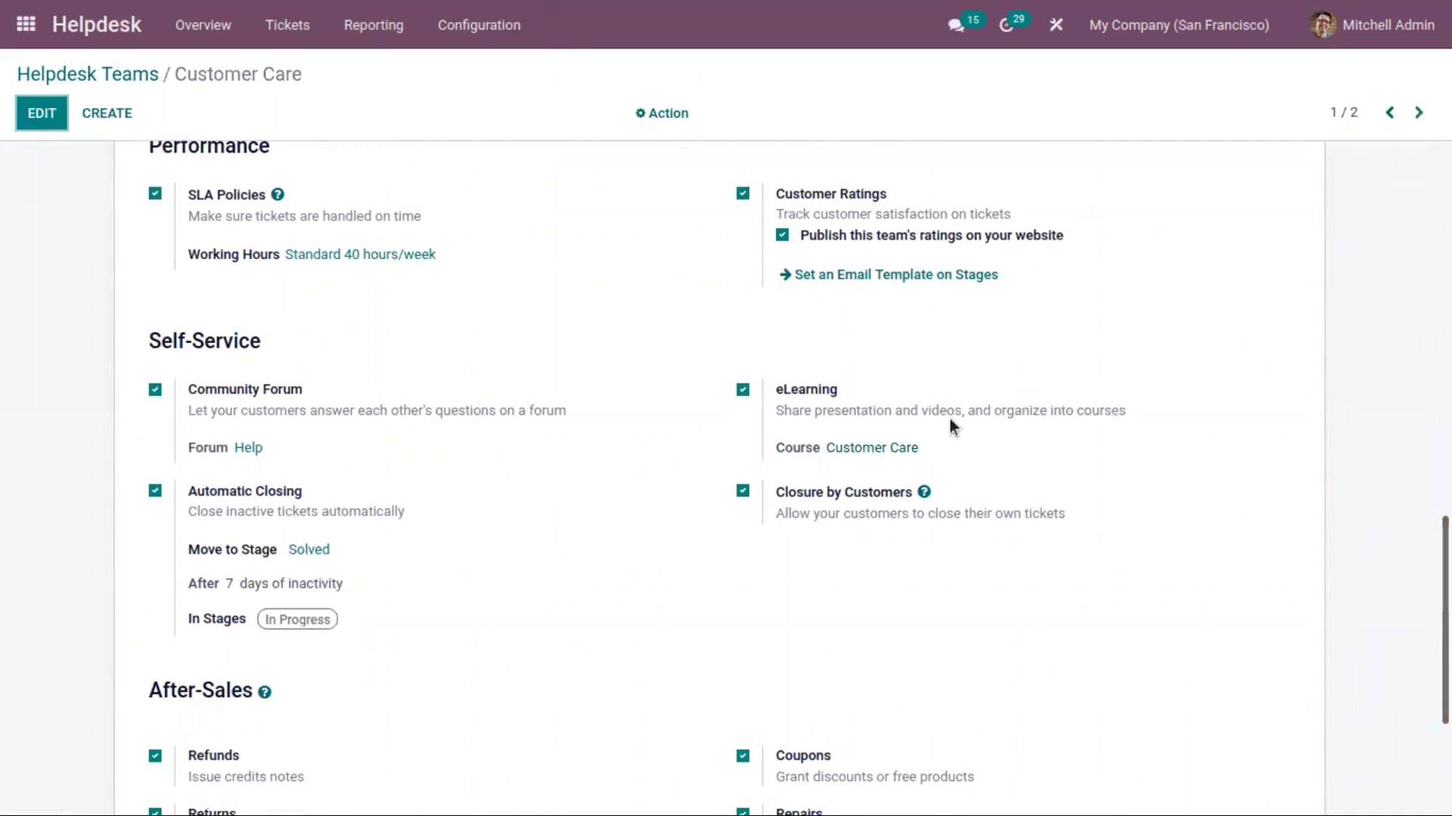
left_click(866, 451)
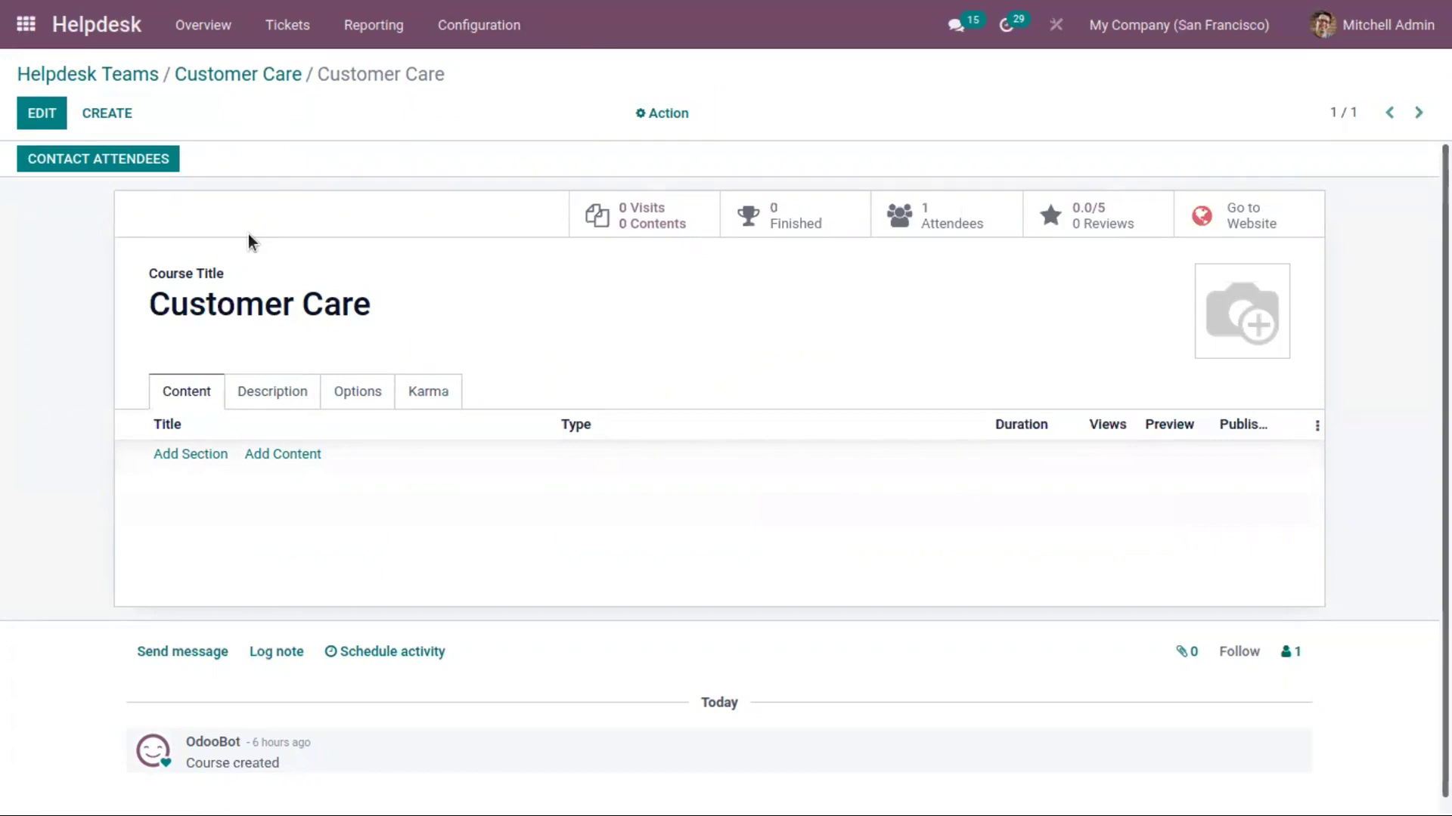
left_click(209, 73)
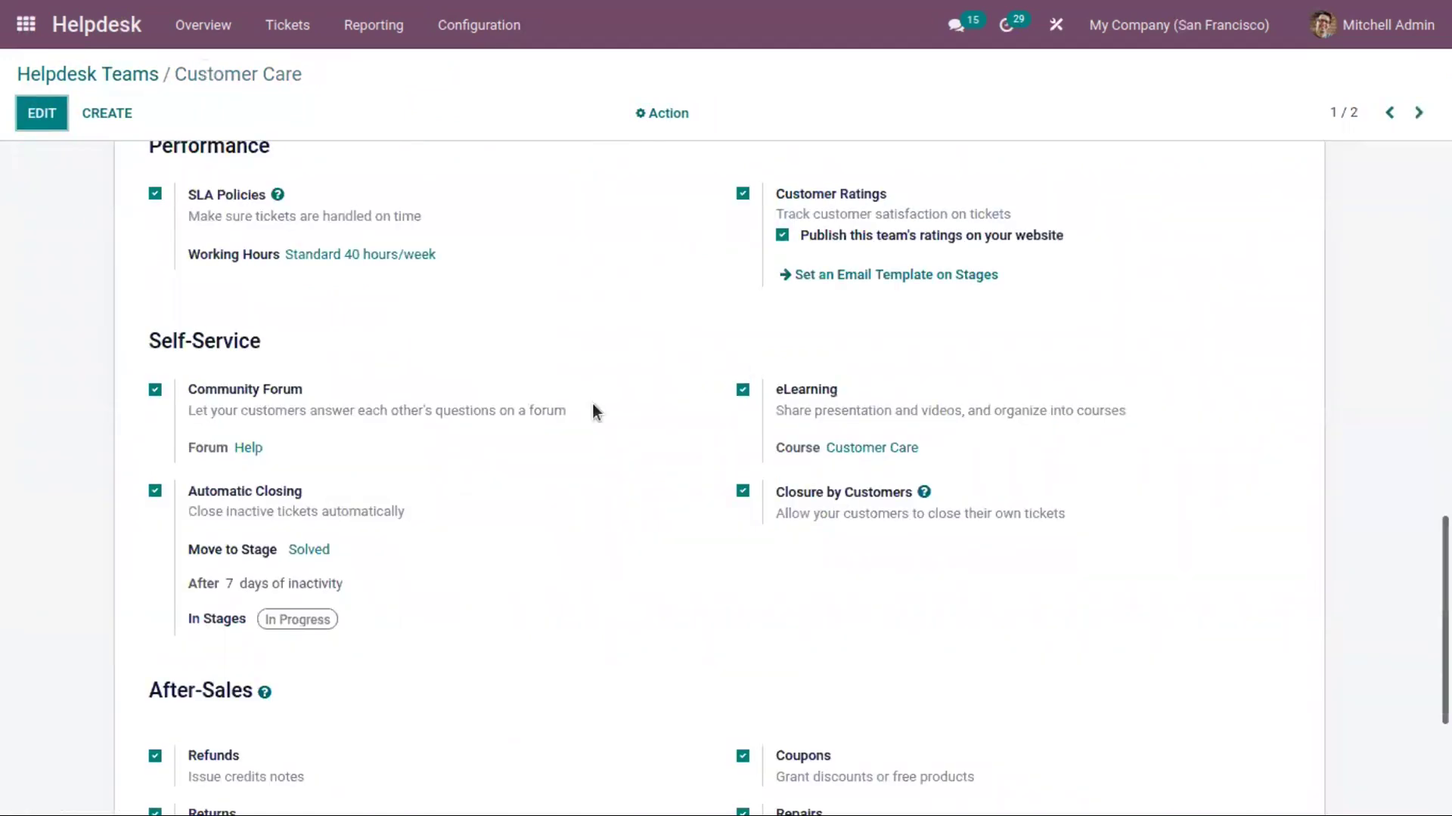
left_click(110, 73)
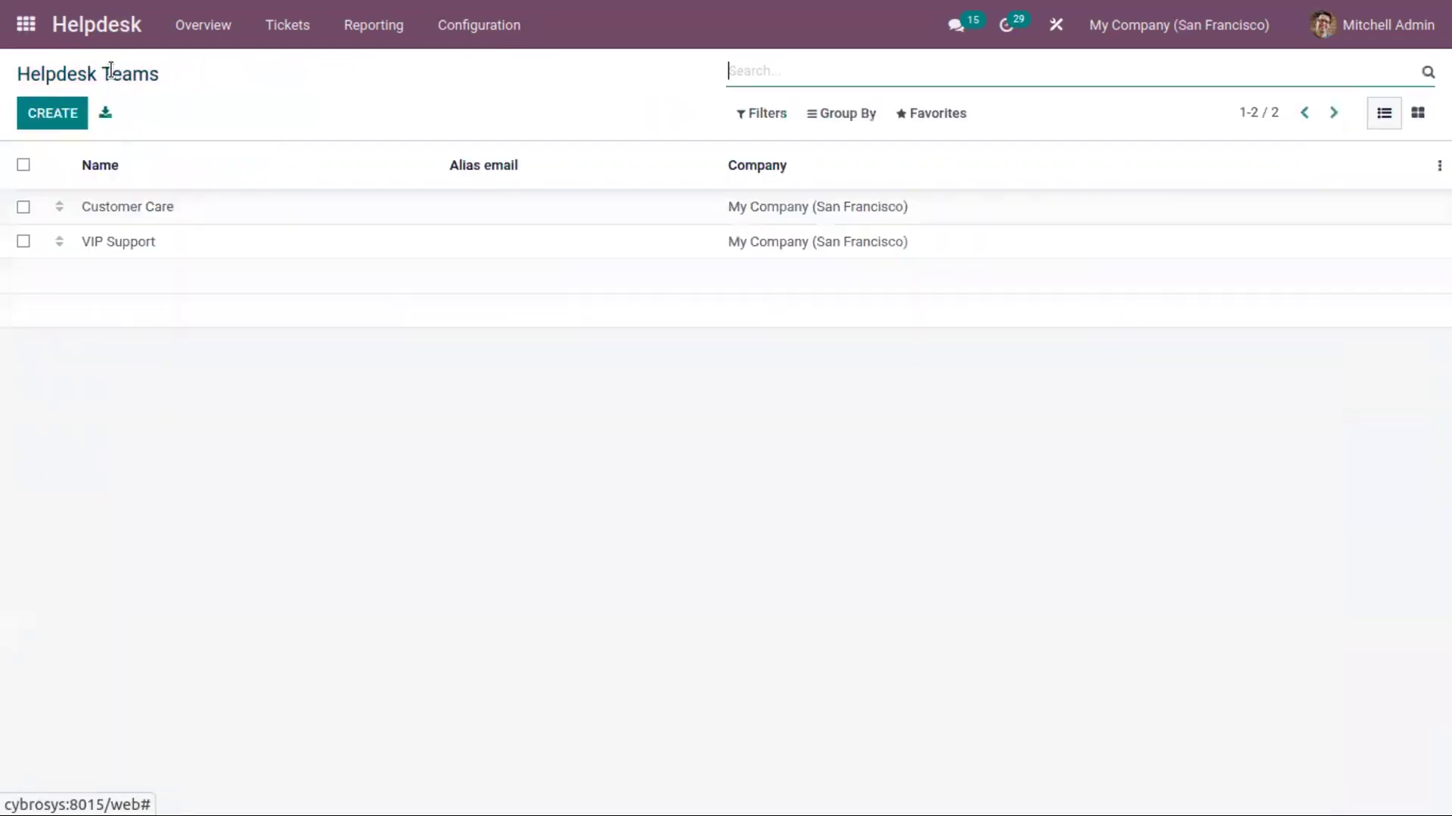
View the open tickets assigned to the current account and compare them with the list of all open tickets
left_click(281, 28)
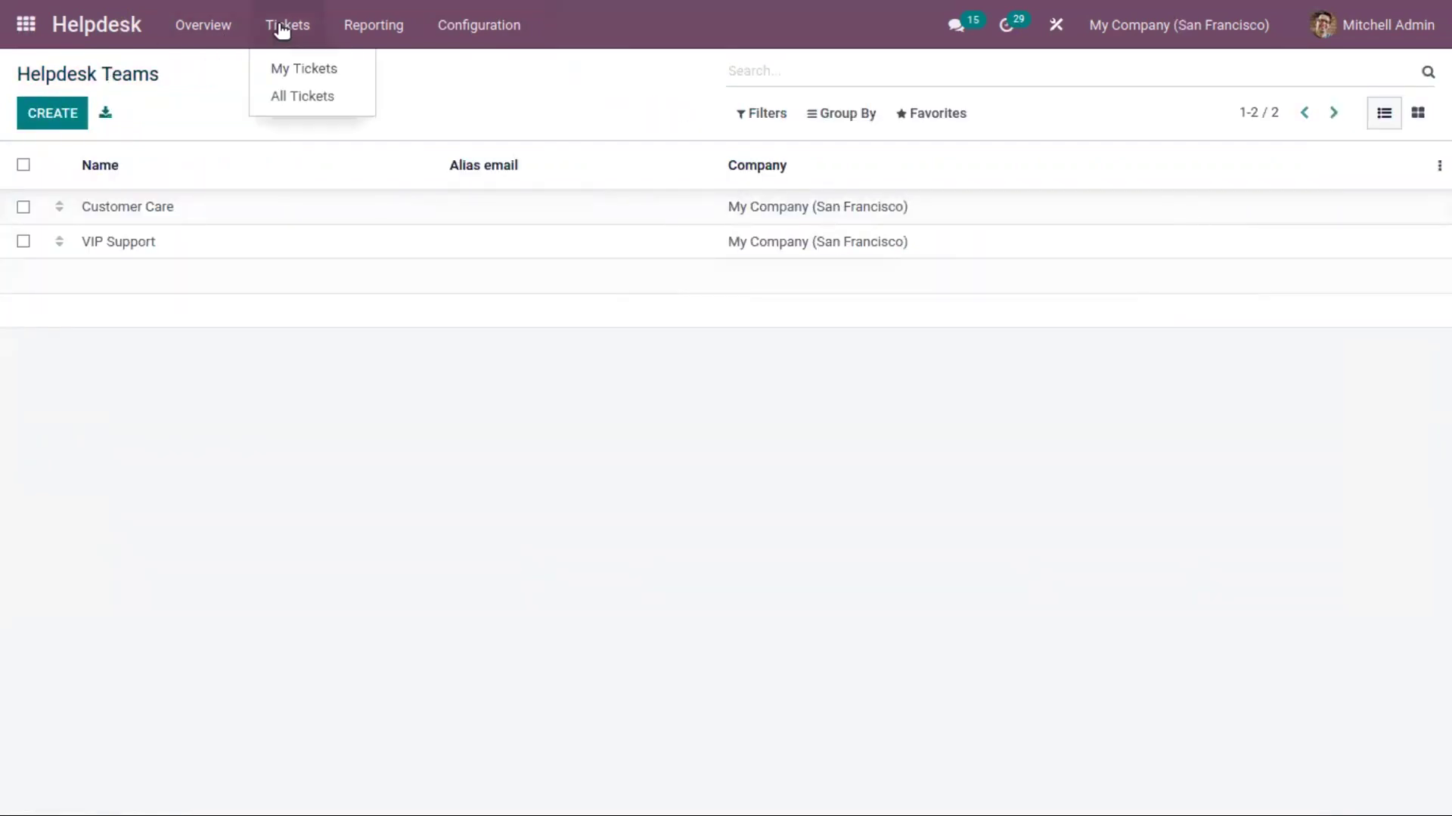
left_click(304, 70)
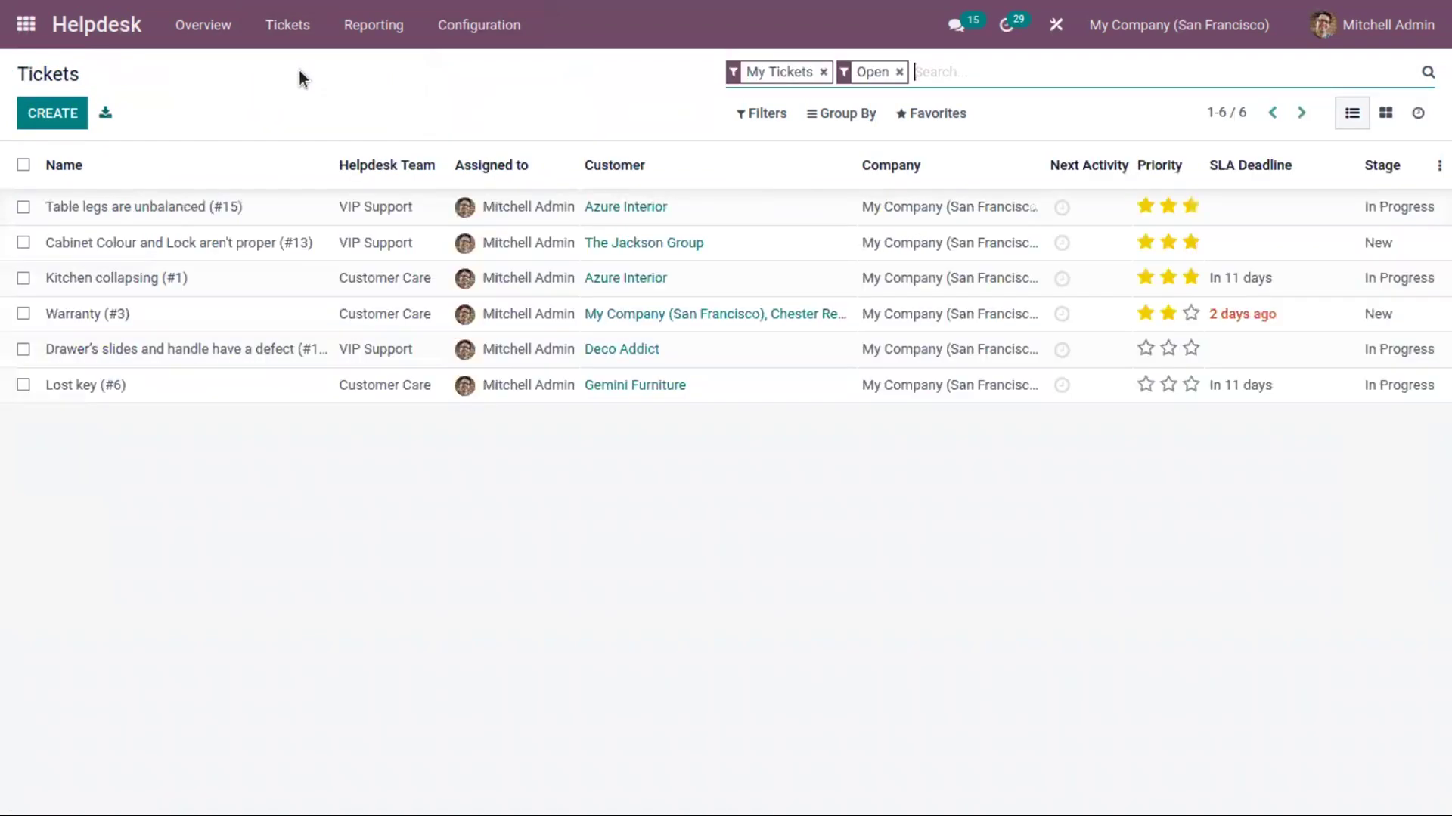
left_click(287, 27)
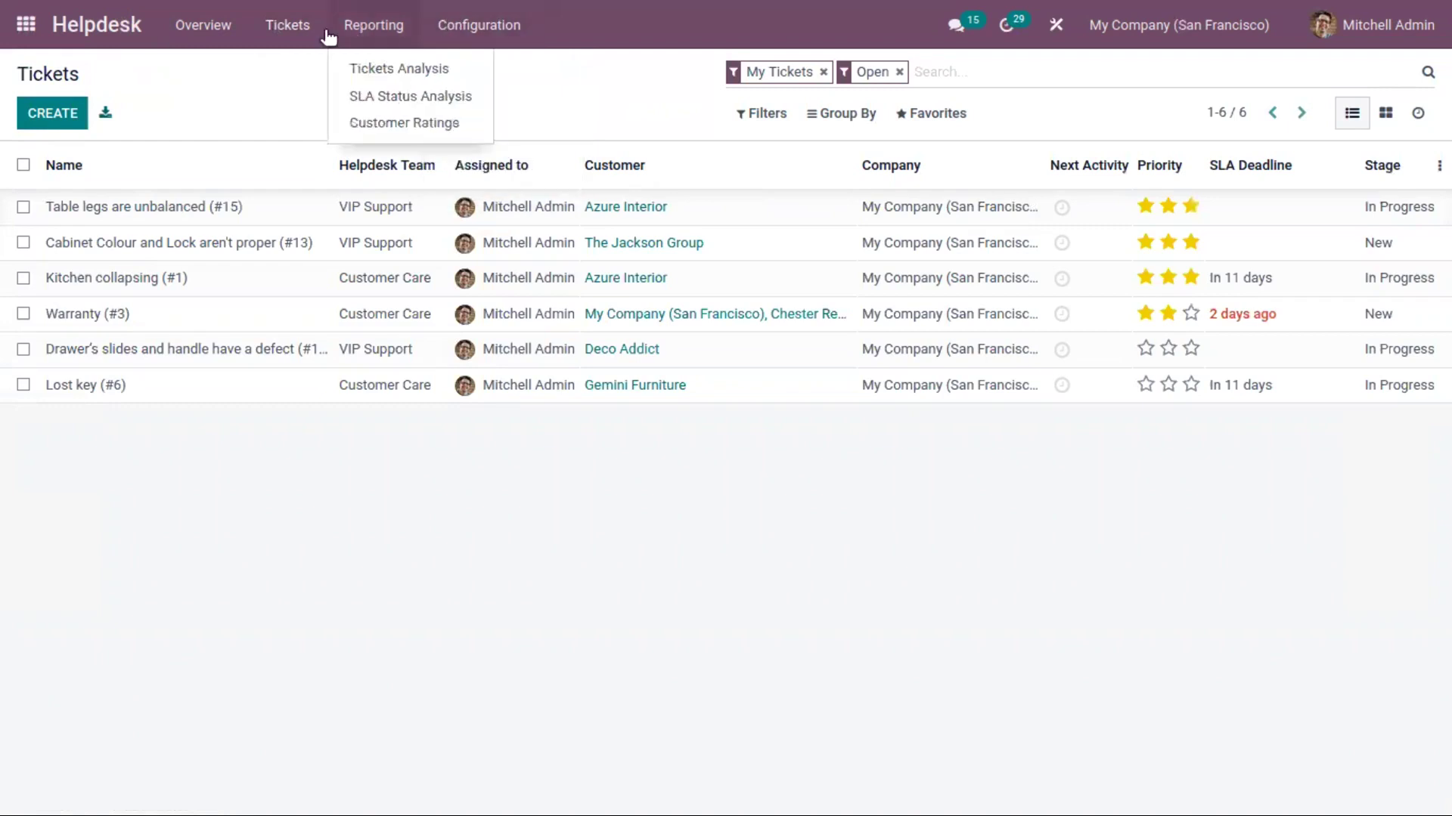
left_click(296, 95)
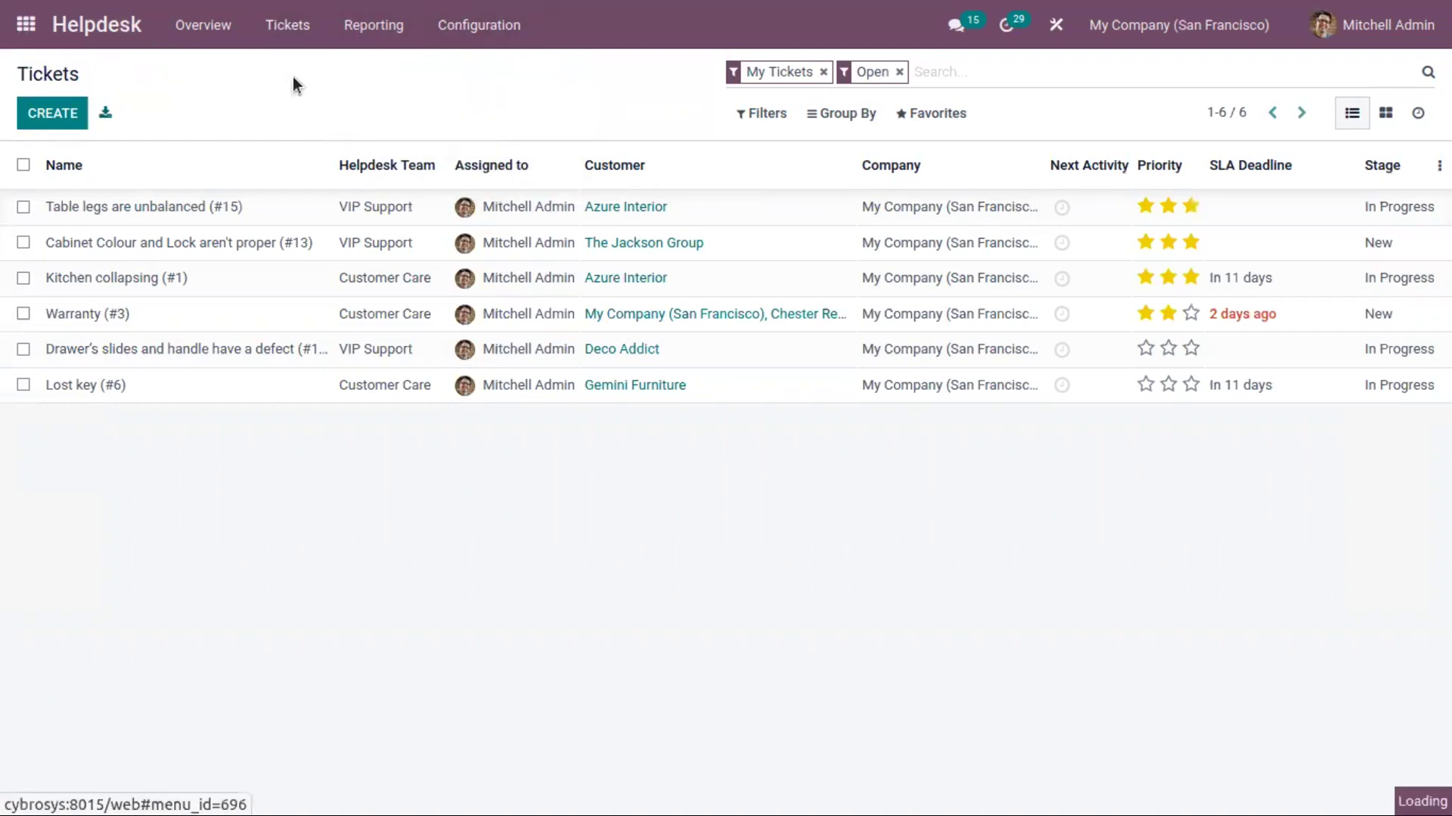
left_click(287, 26)
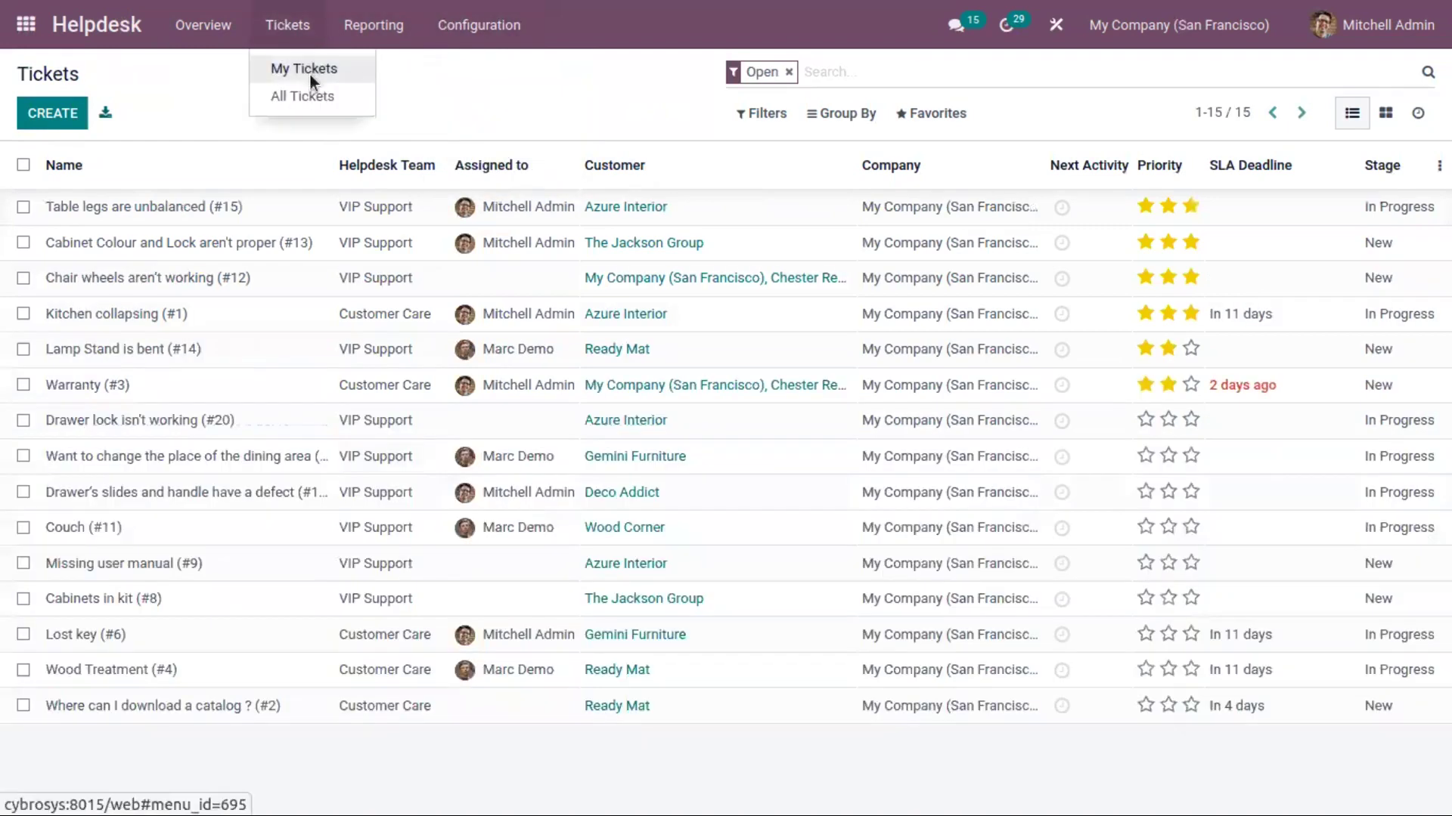
left_click(310, 75)
View the Customer Care team's public customer satisfaction page from the overview, and return to the Helpdesk overview
left_click(218, 27)
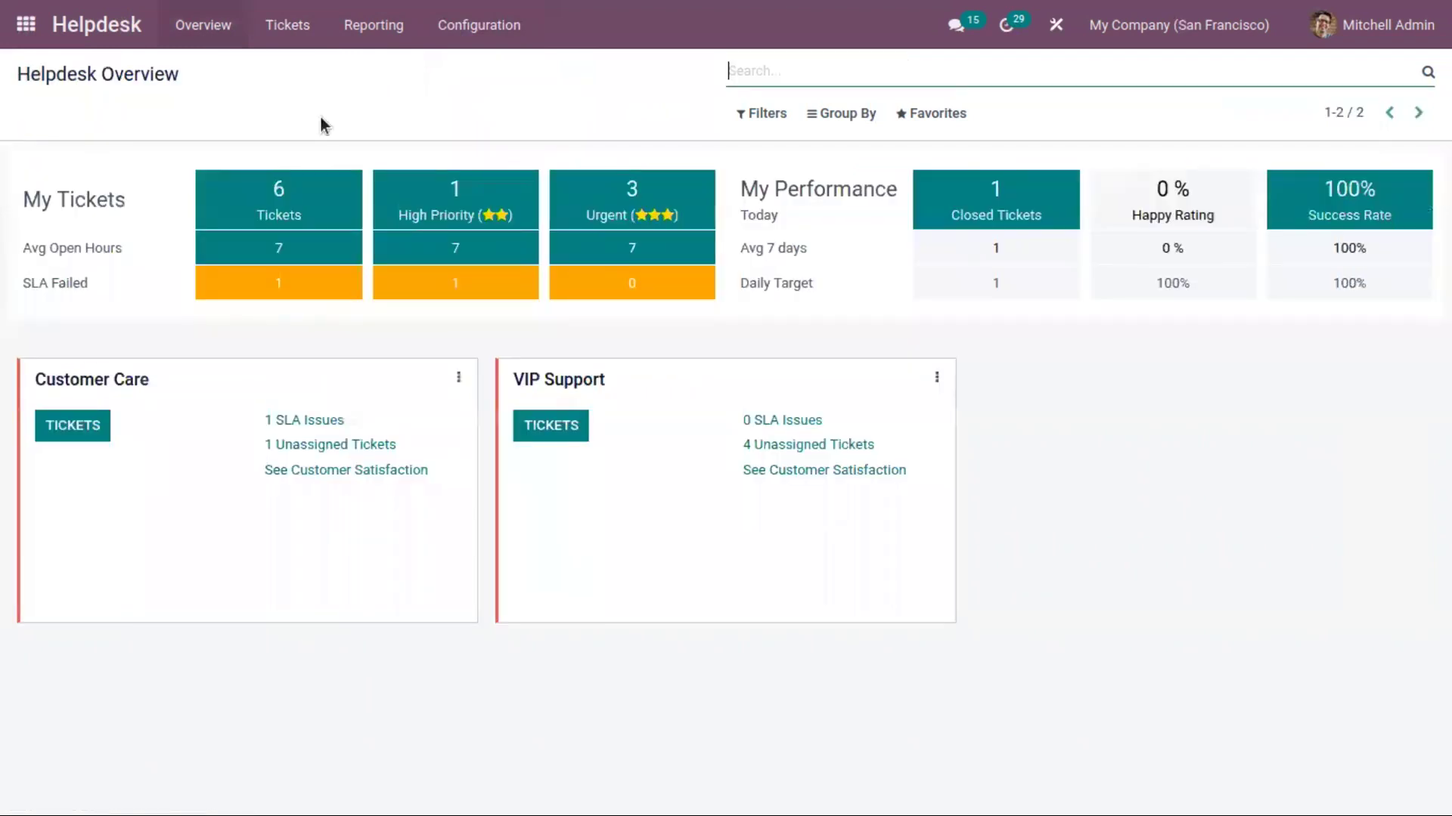
left_click(351, 471)
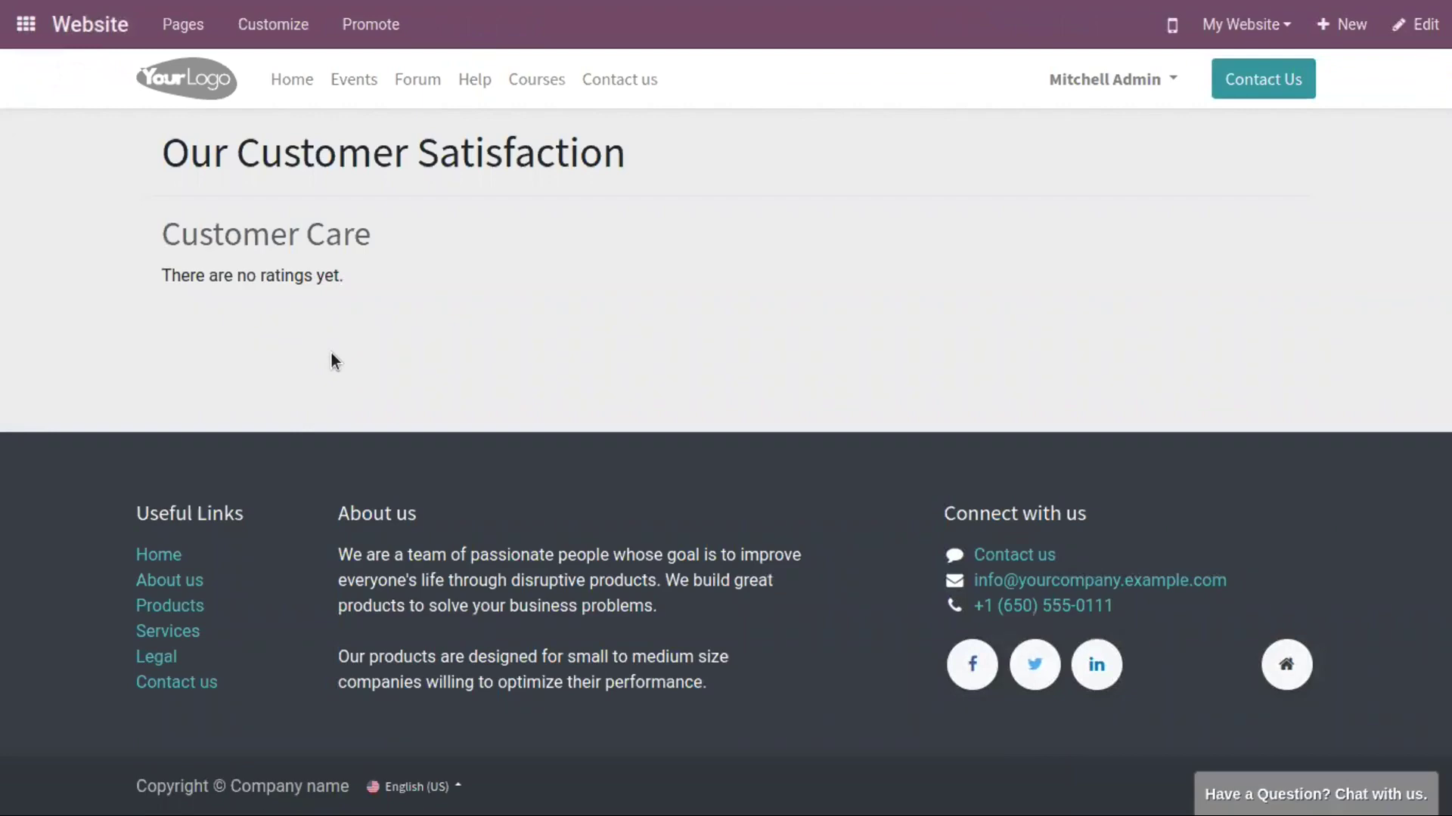
left_click(27, 27)
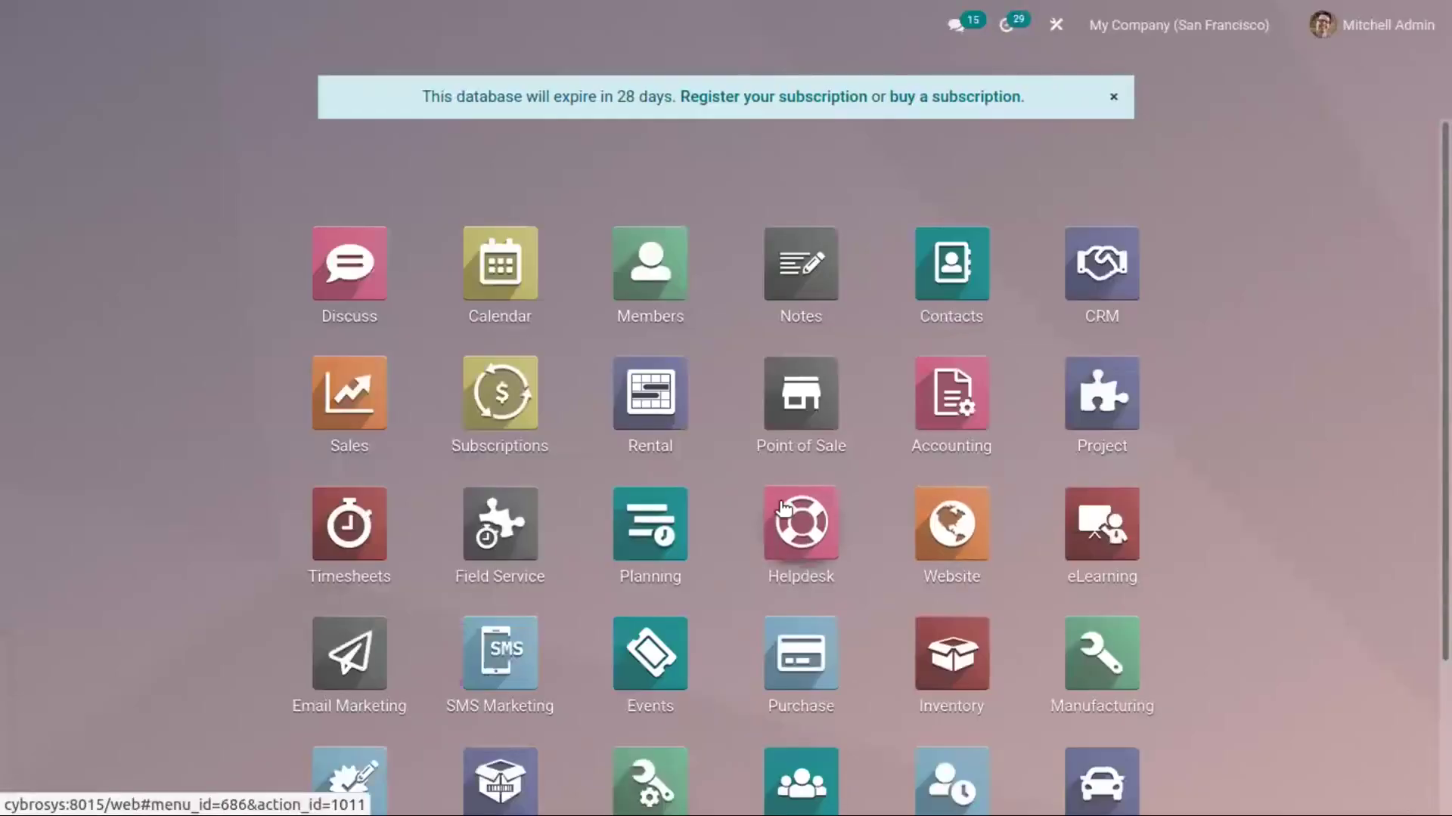
left_click(786, 509)
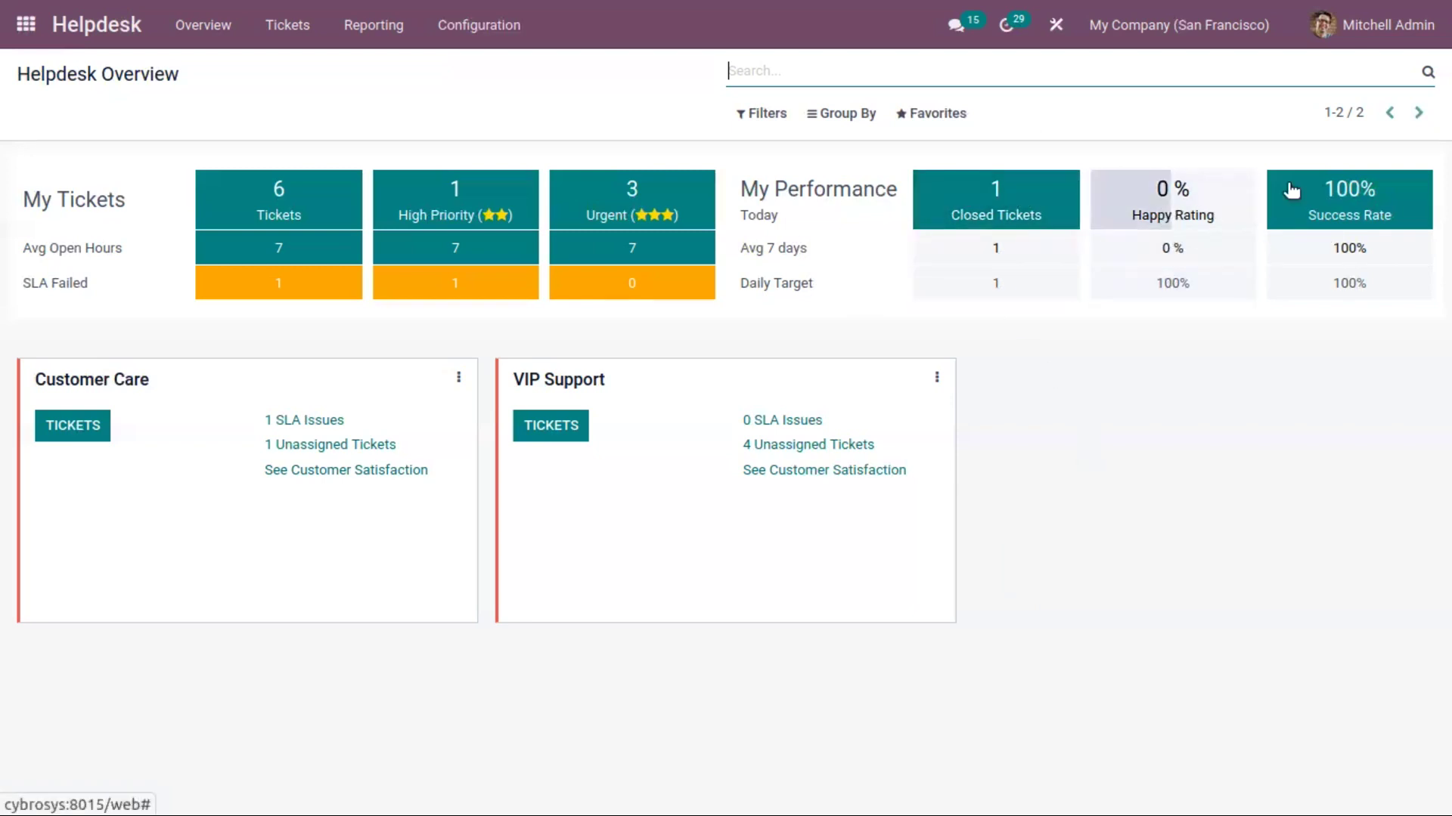
Set the daily performance targets to 2 closed tickets, 90% happy rating and 90% success rate
left_click(837, 301)
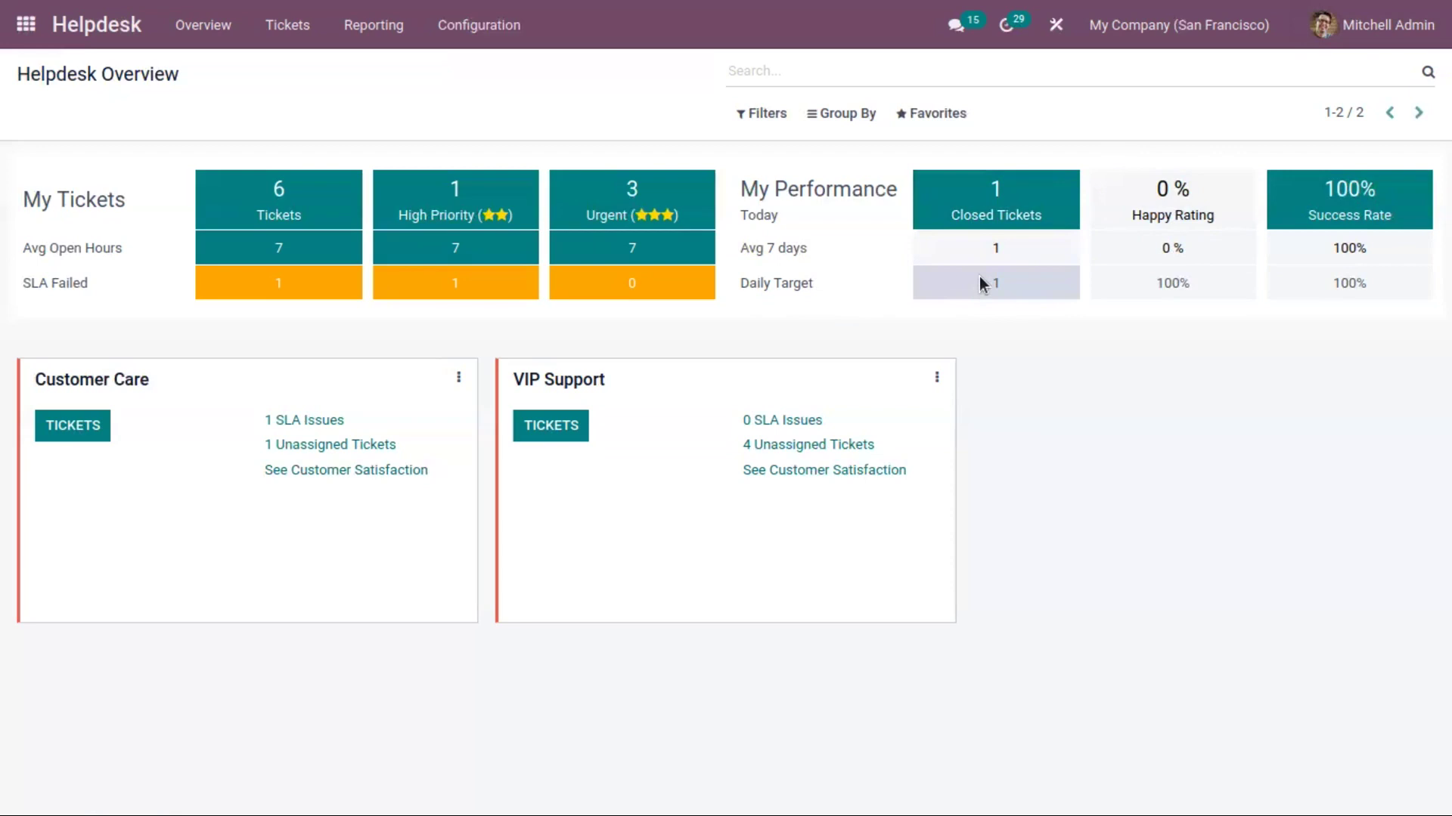
left_click(1000, 284)
type("2")
left_click(1053, 372)
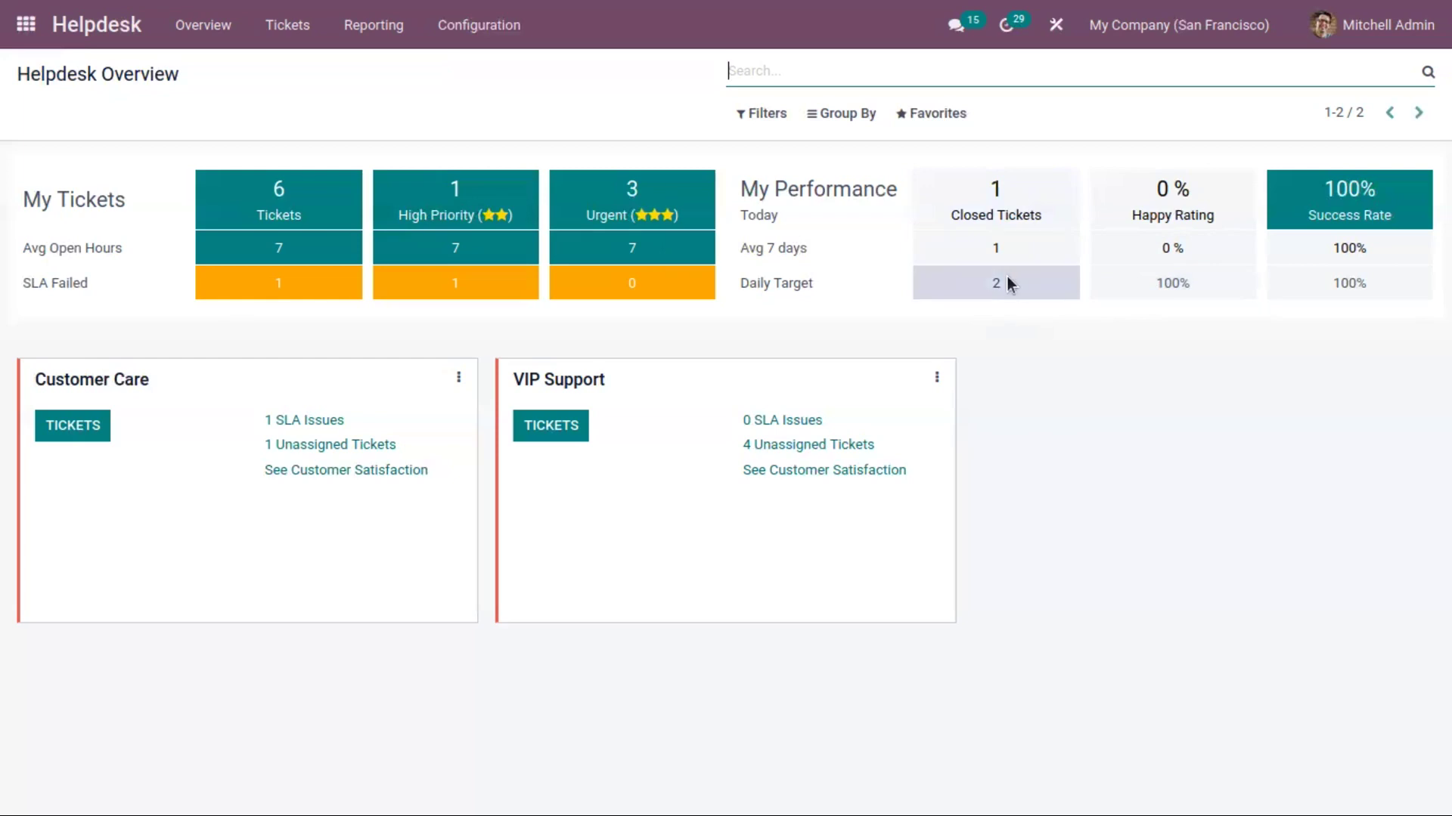
left_click(1165, 285)
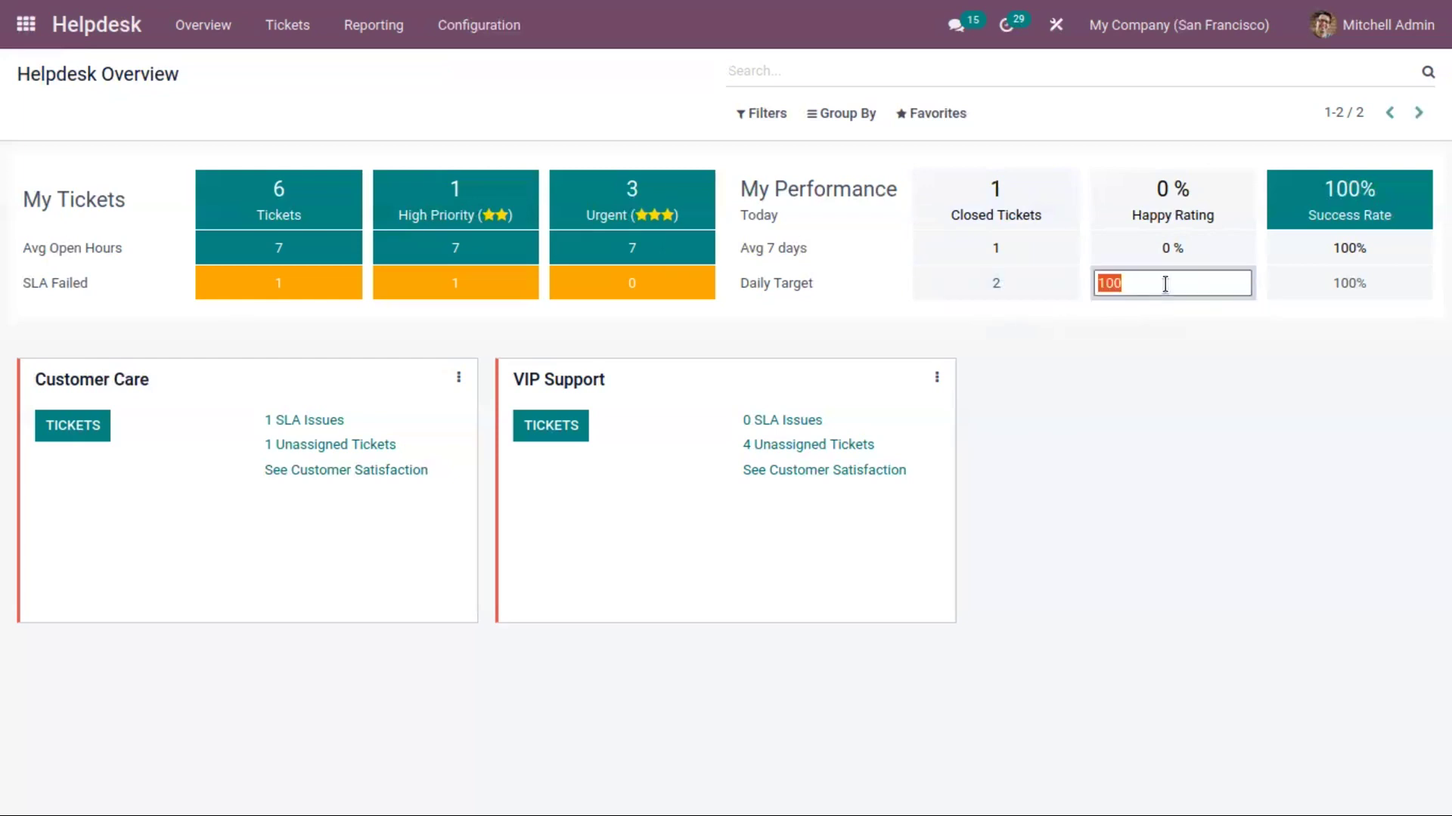
type("90")
left_click(1166, 365)
left_click(1340, 286)
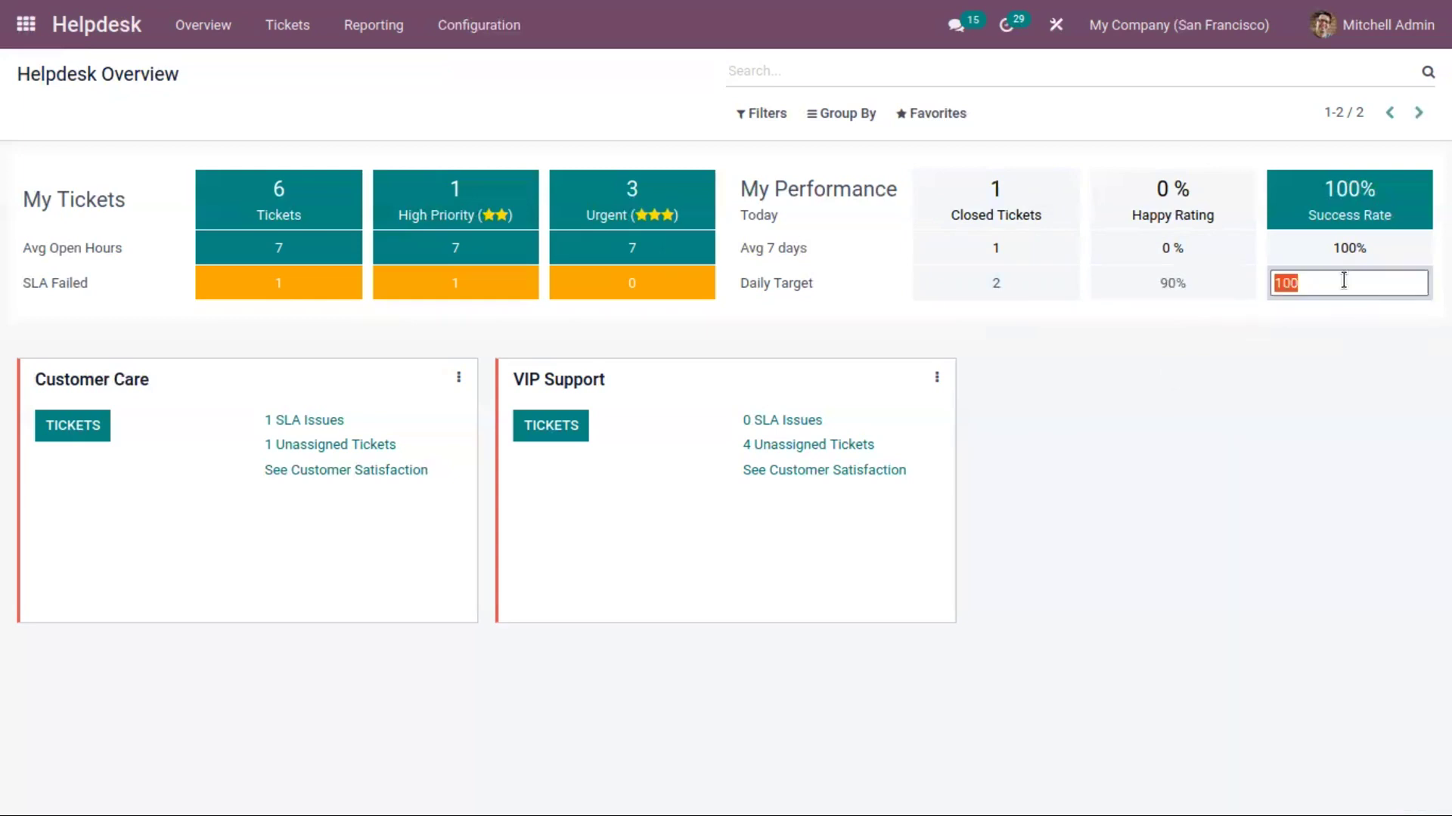
type("90")
left_click(1135, 543)
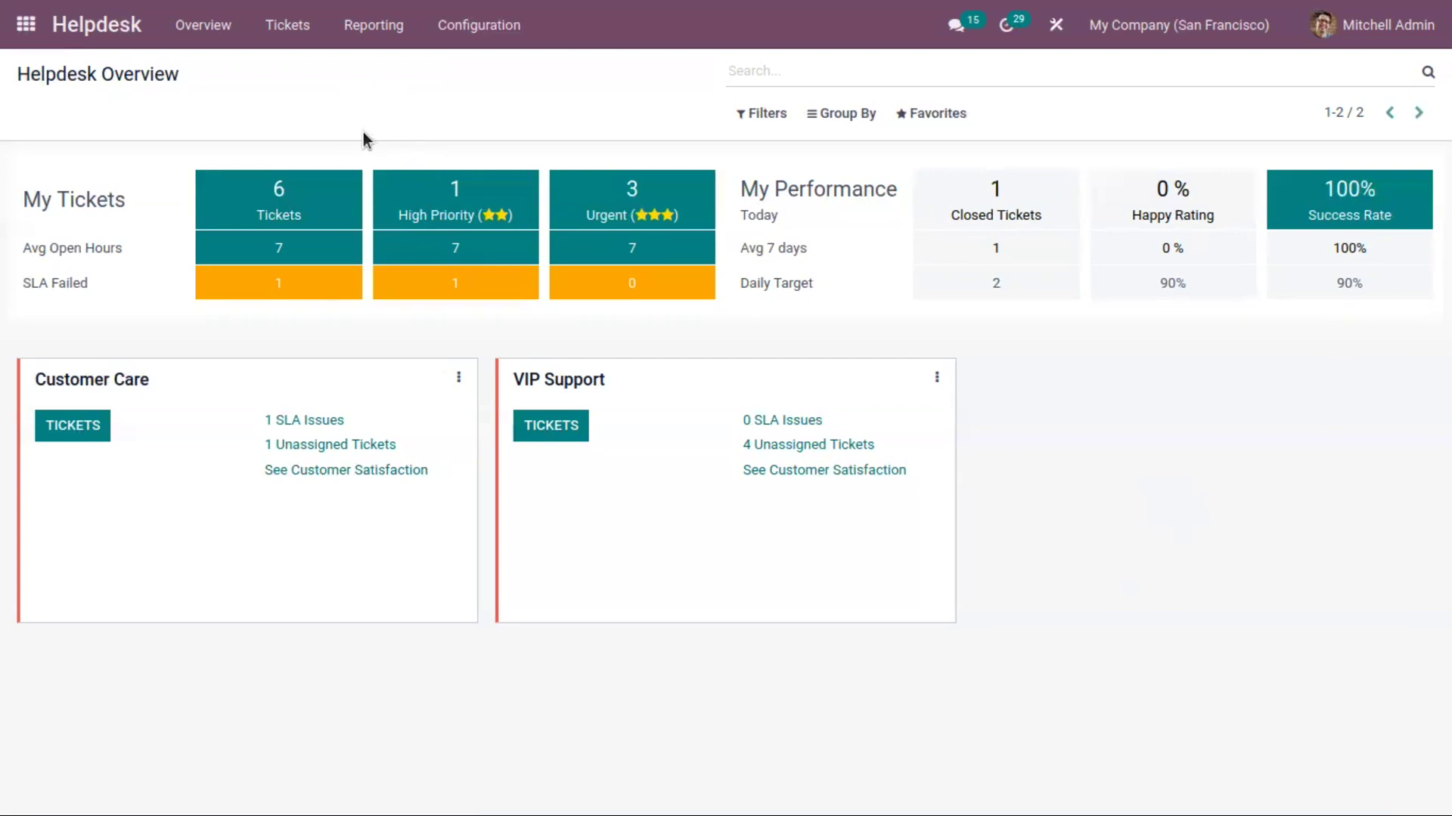
Open the Ticket Analysis report and look over the measures available for its chart
left_click(374, 26)
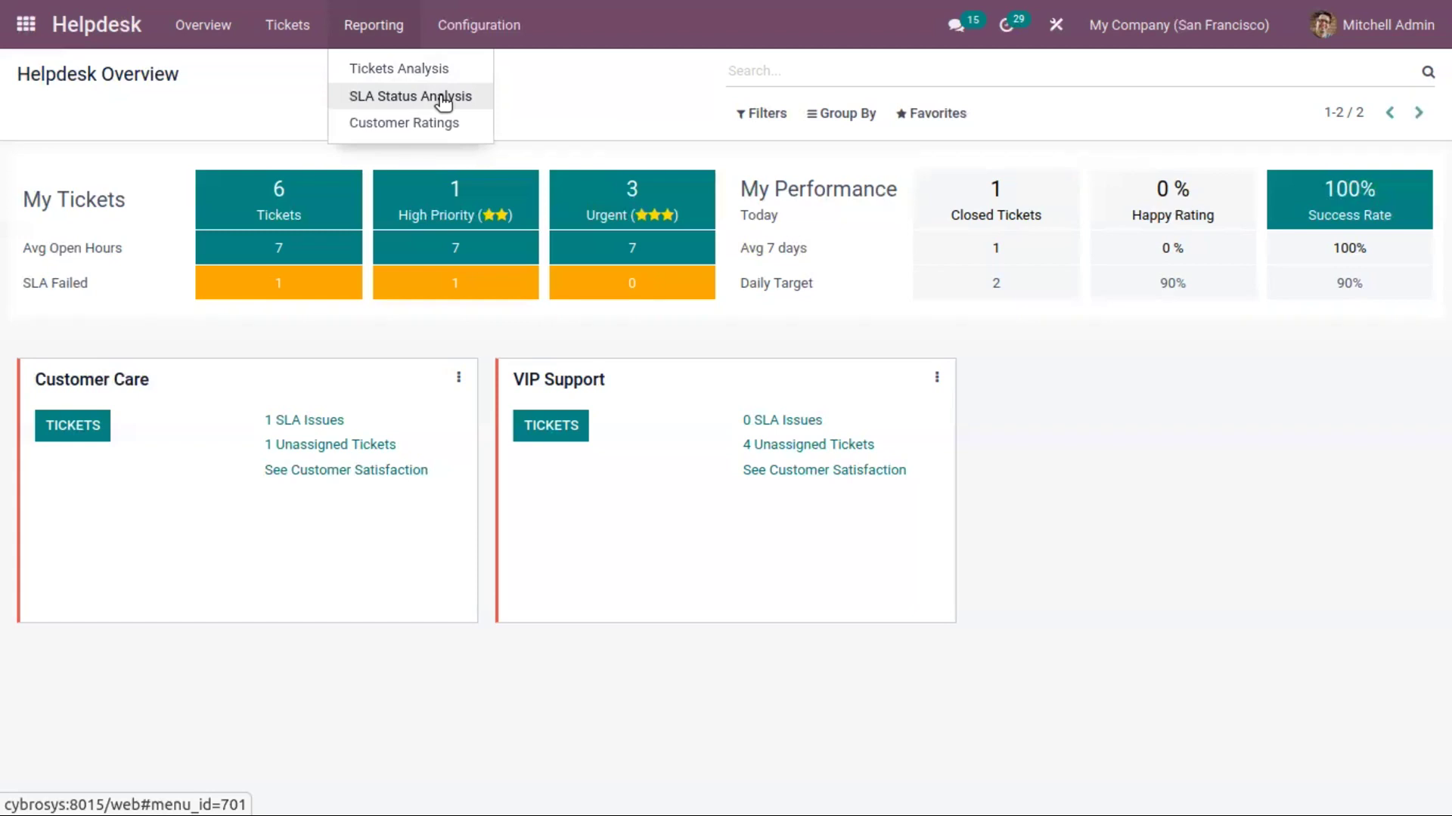
left_click(368, 75)
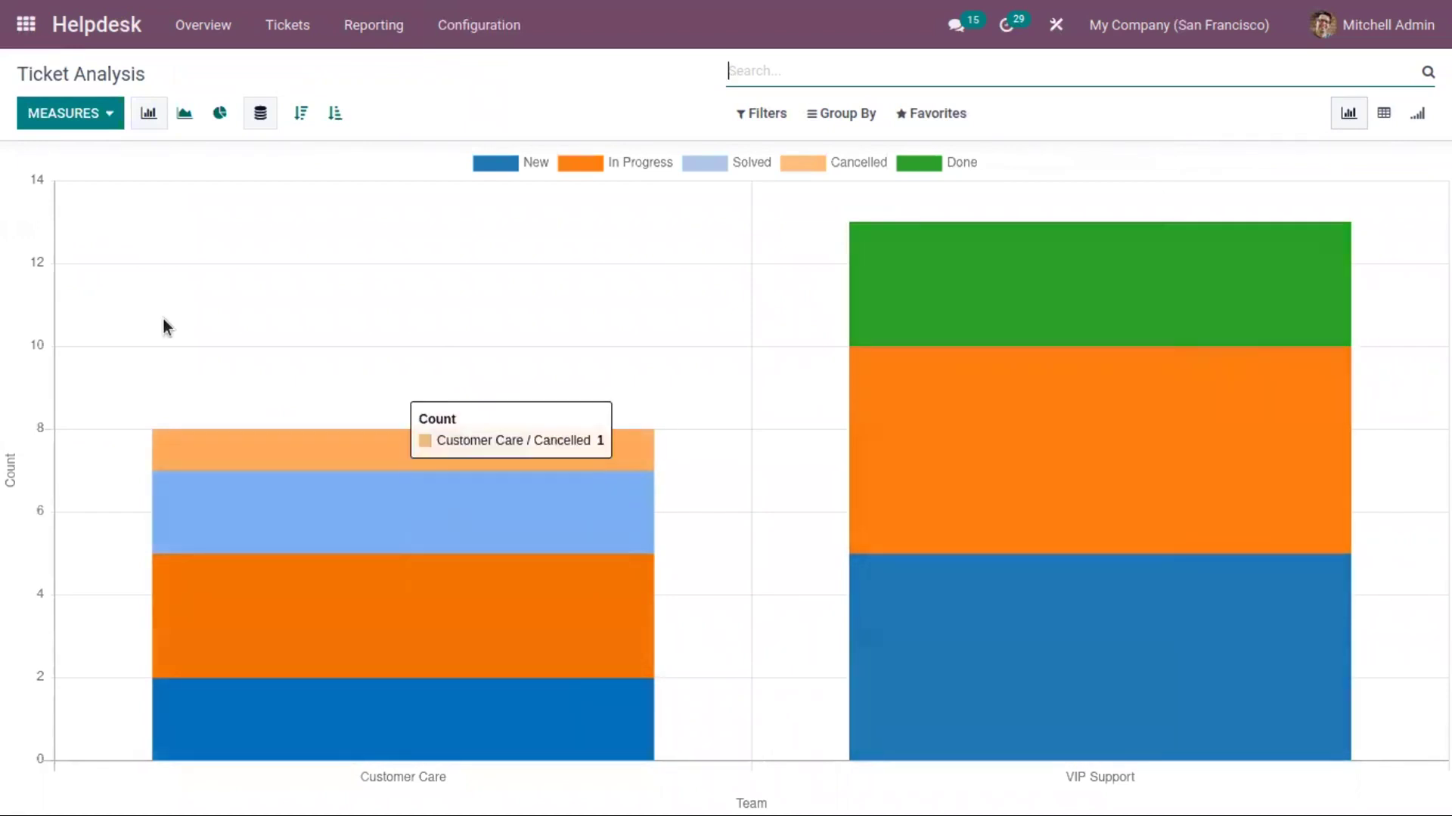
left_click(97, 115)
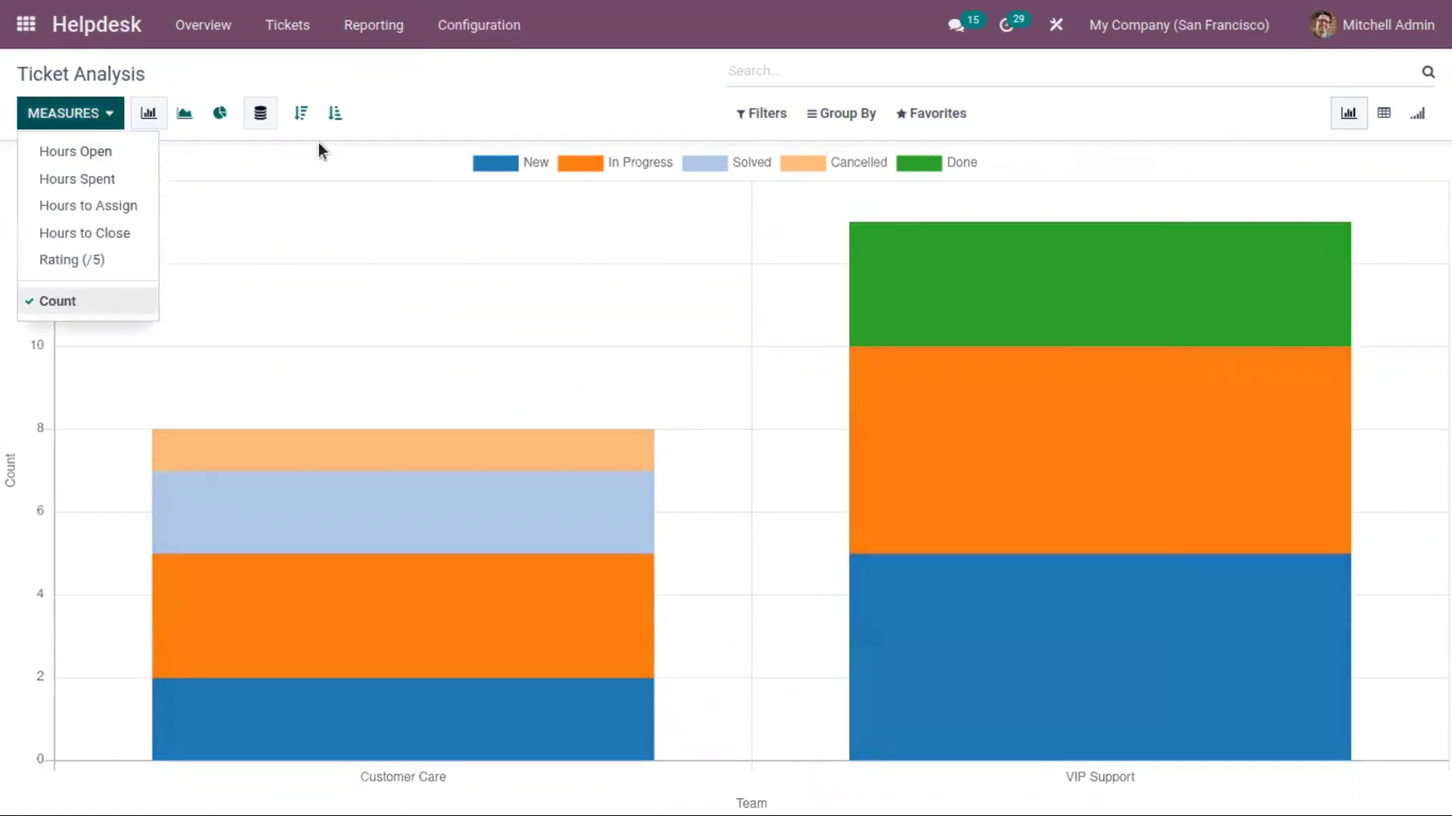
left_click(425, 106)
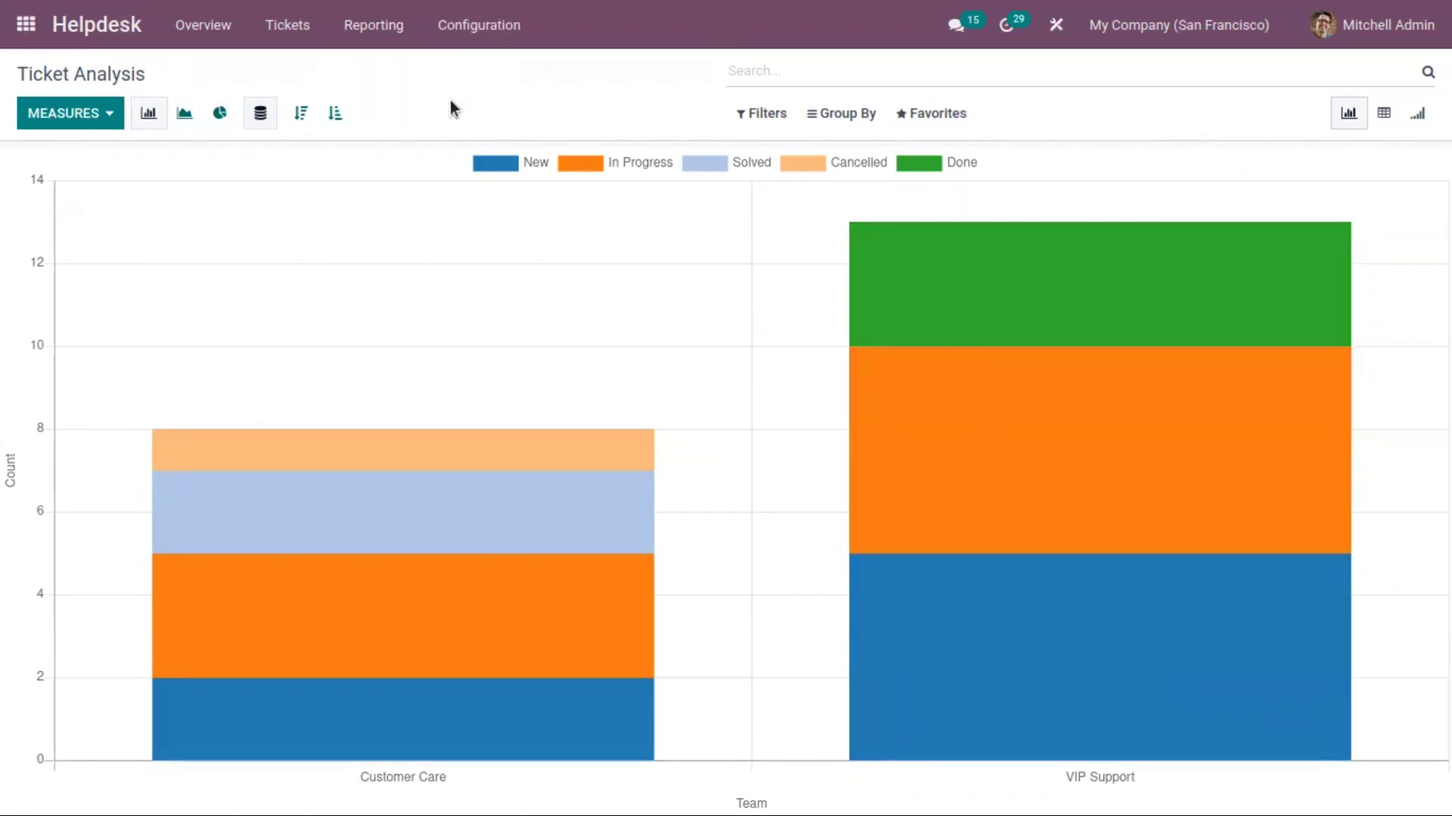
Compare the ticket chart by Hours Open, Hours Spent, Hours to Assign and Rating (/5), and switch the measure back to Count
left_click(114, 113)
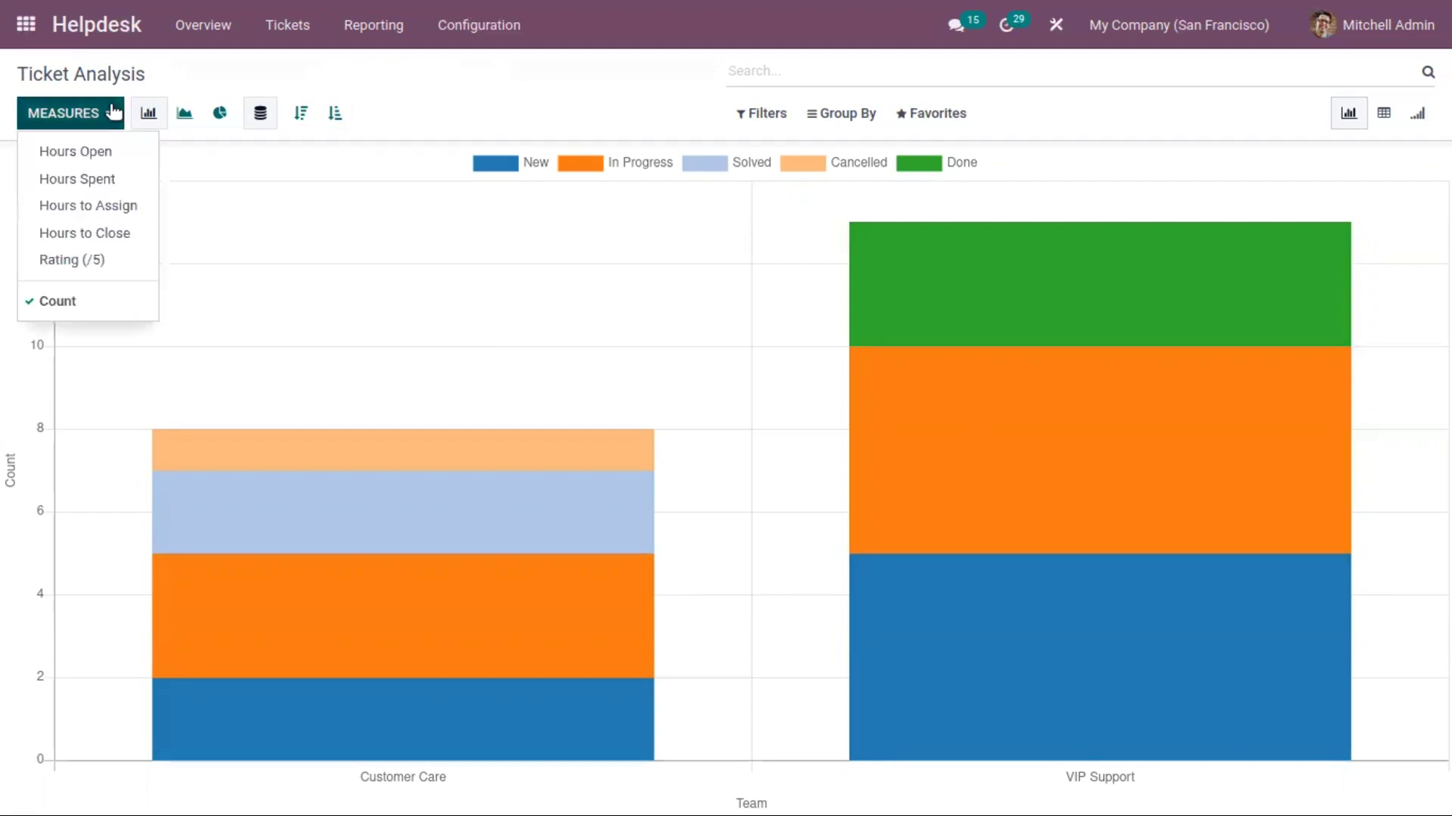
left_click(108, 153)
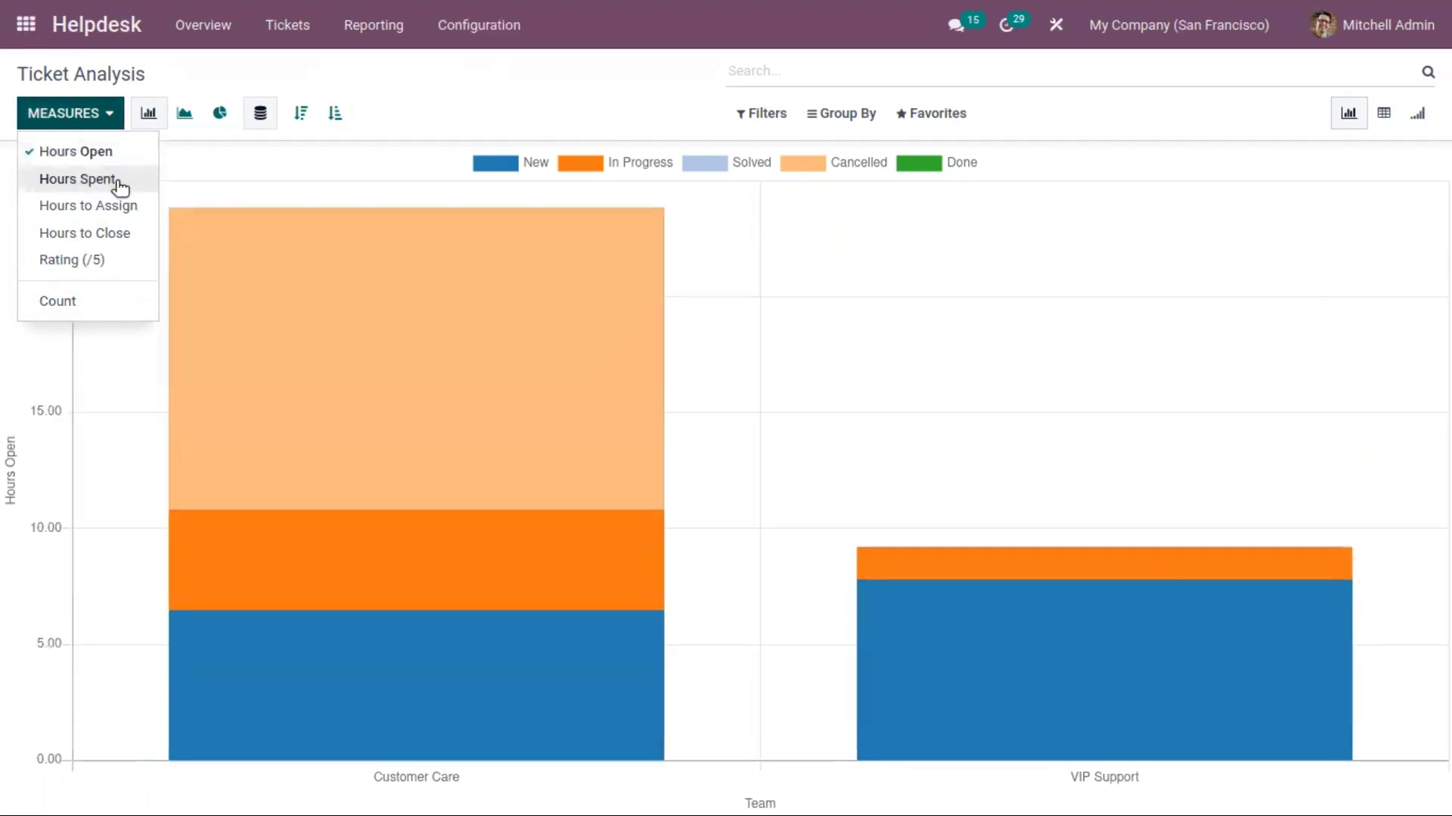
left_click(121, 180)
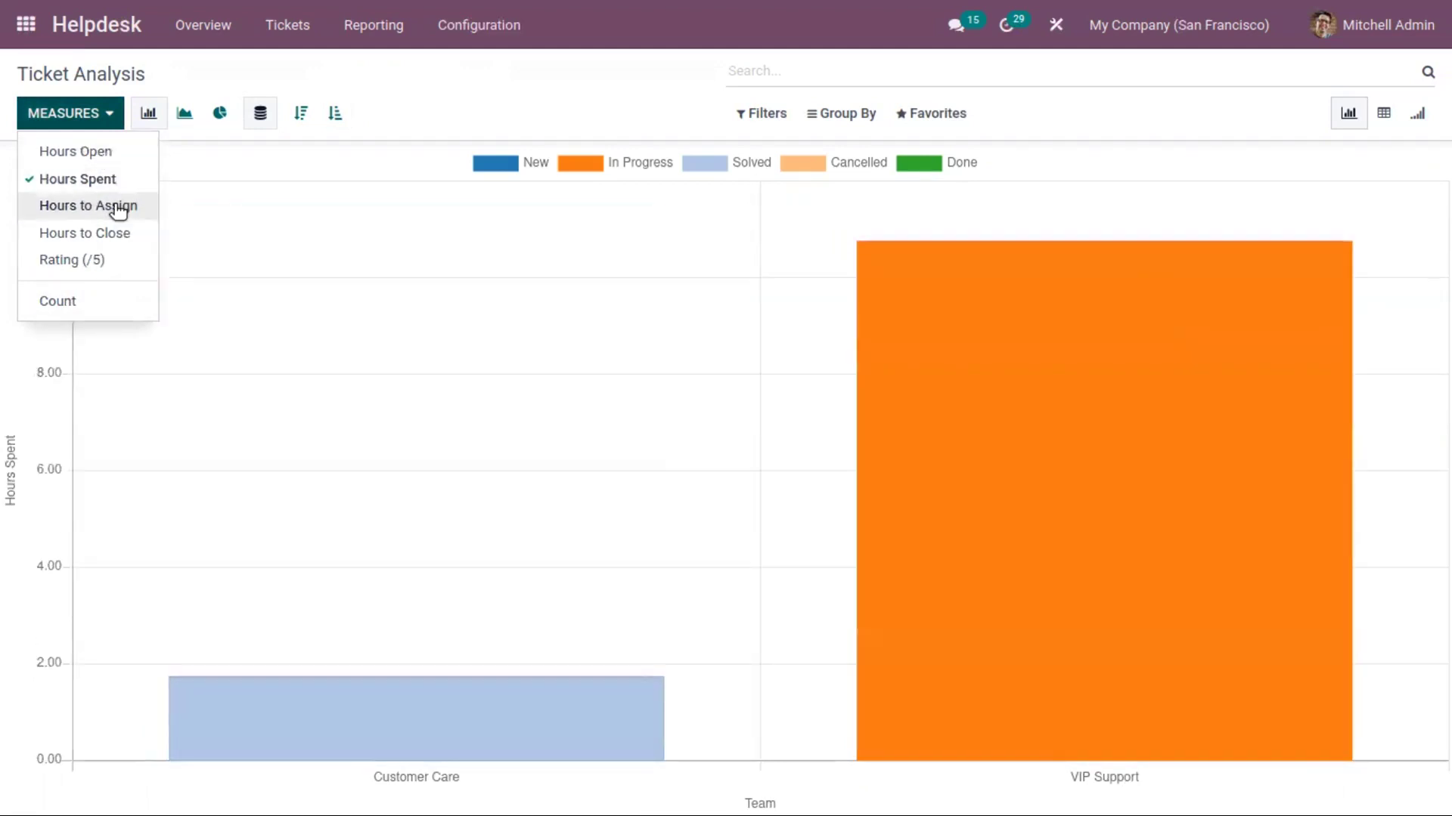
left_click(120, 234)
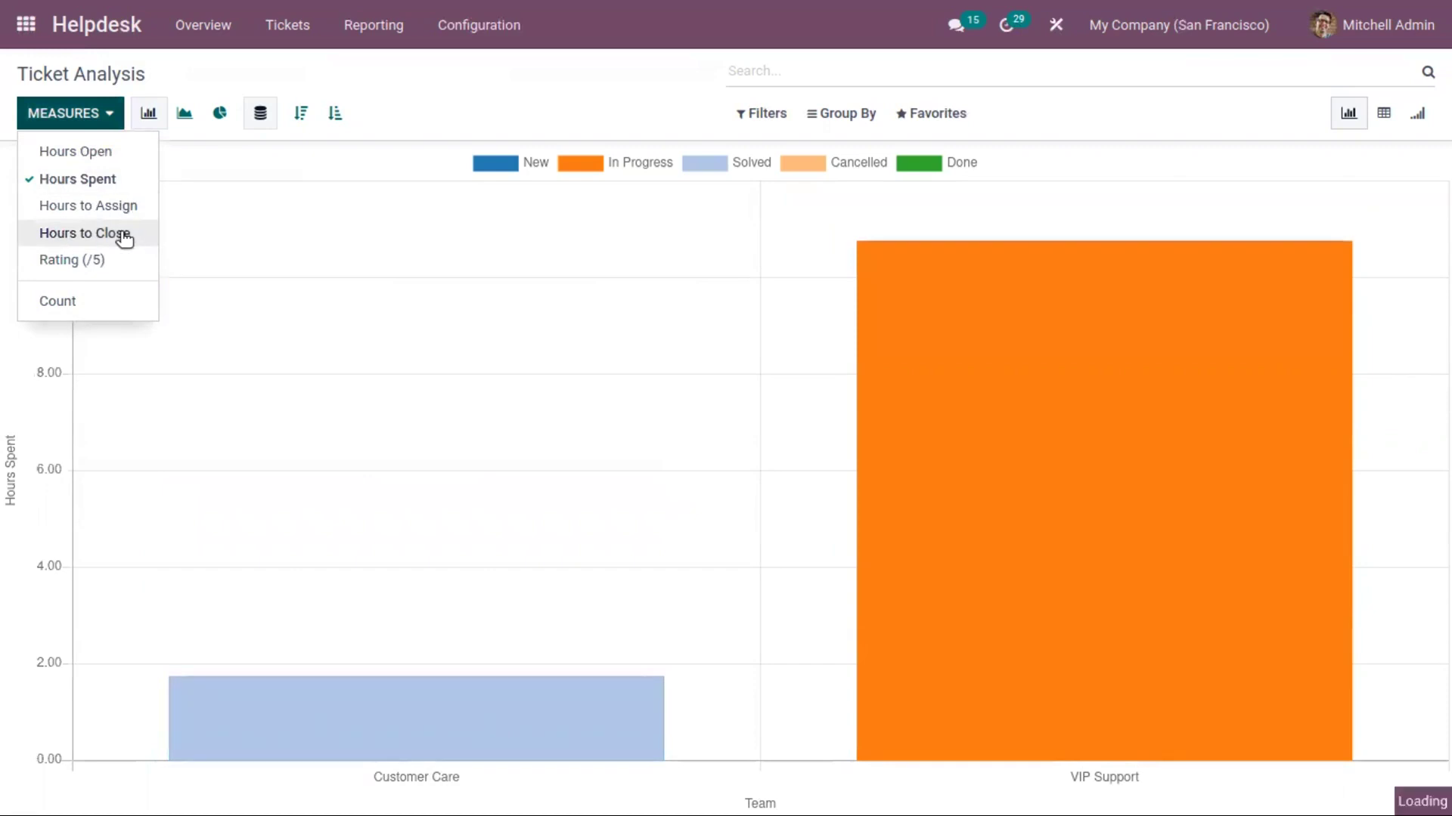
left_click(121, 209)
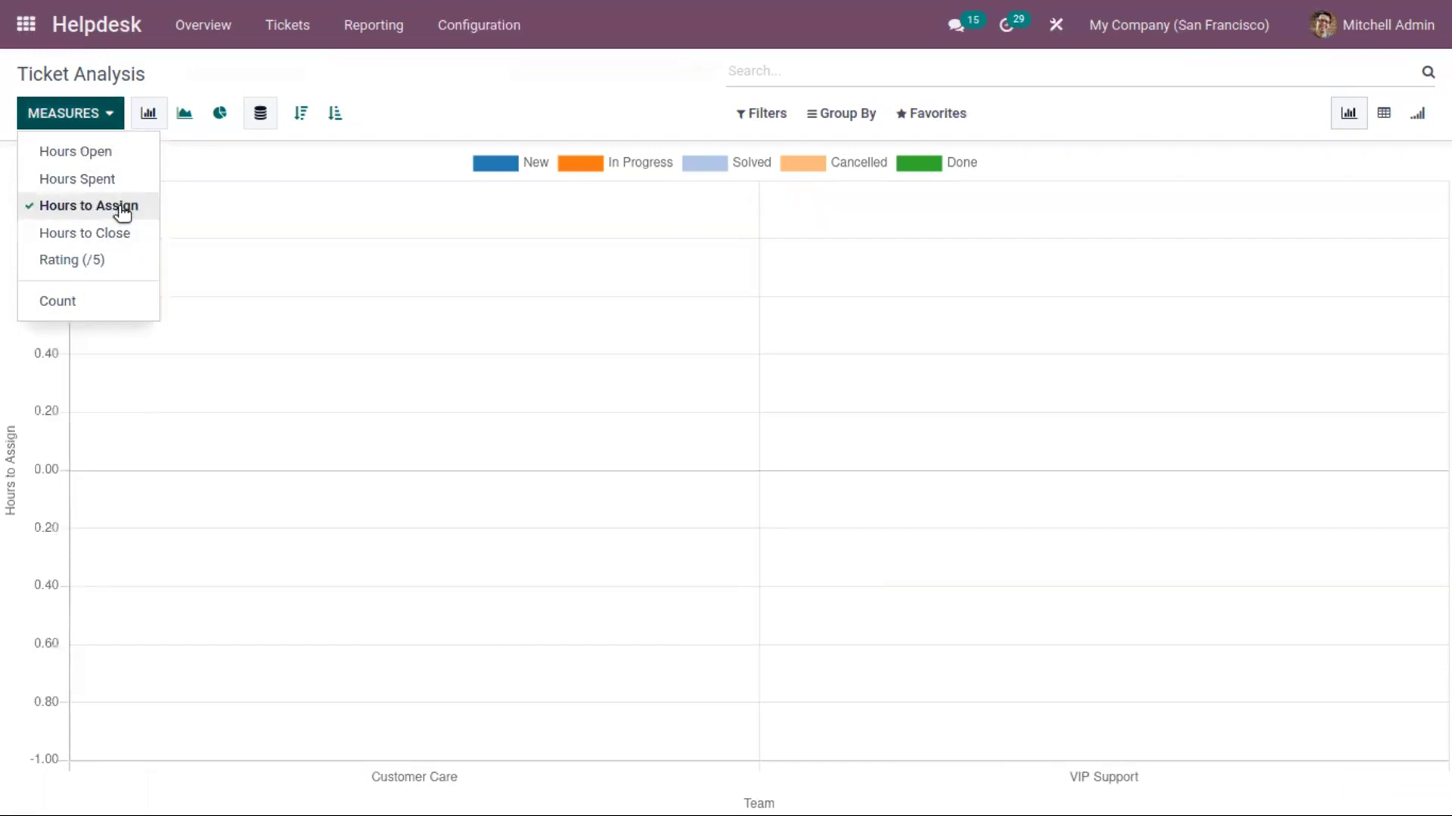
left_click(121, 262)
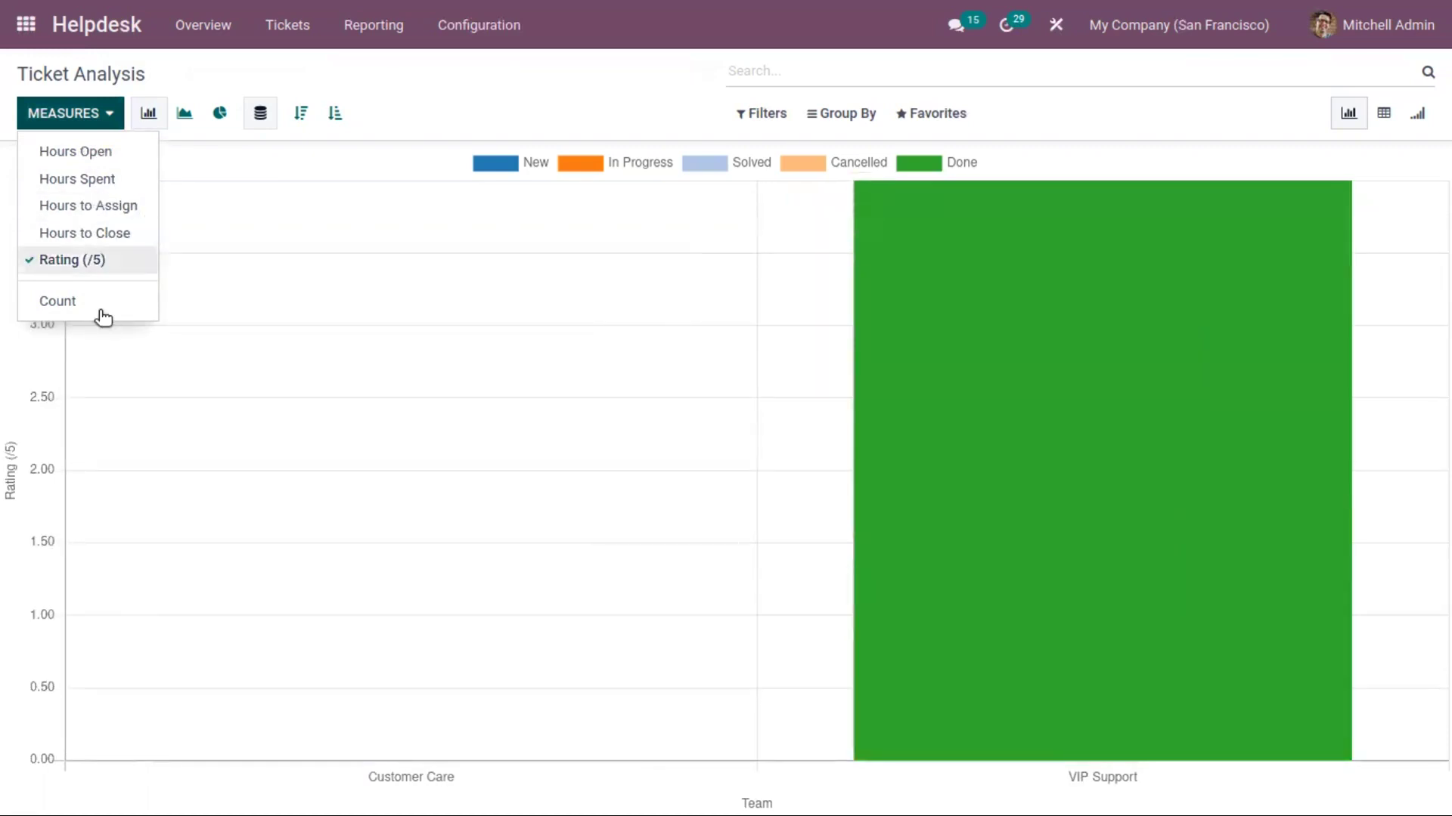
left_click(101, 311)
left_click(361, 94)
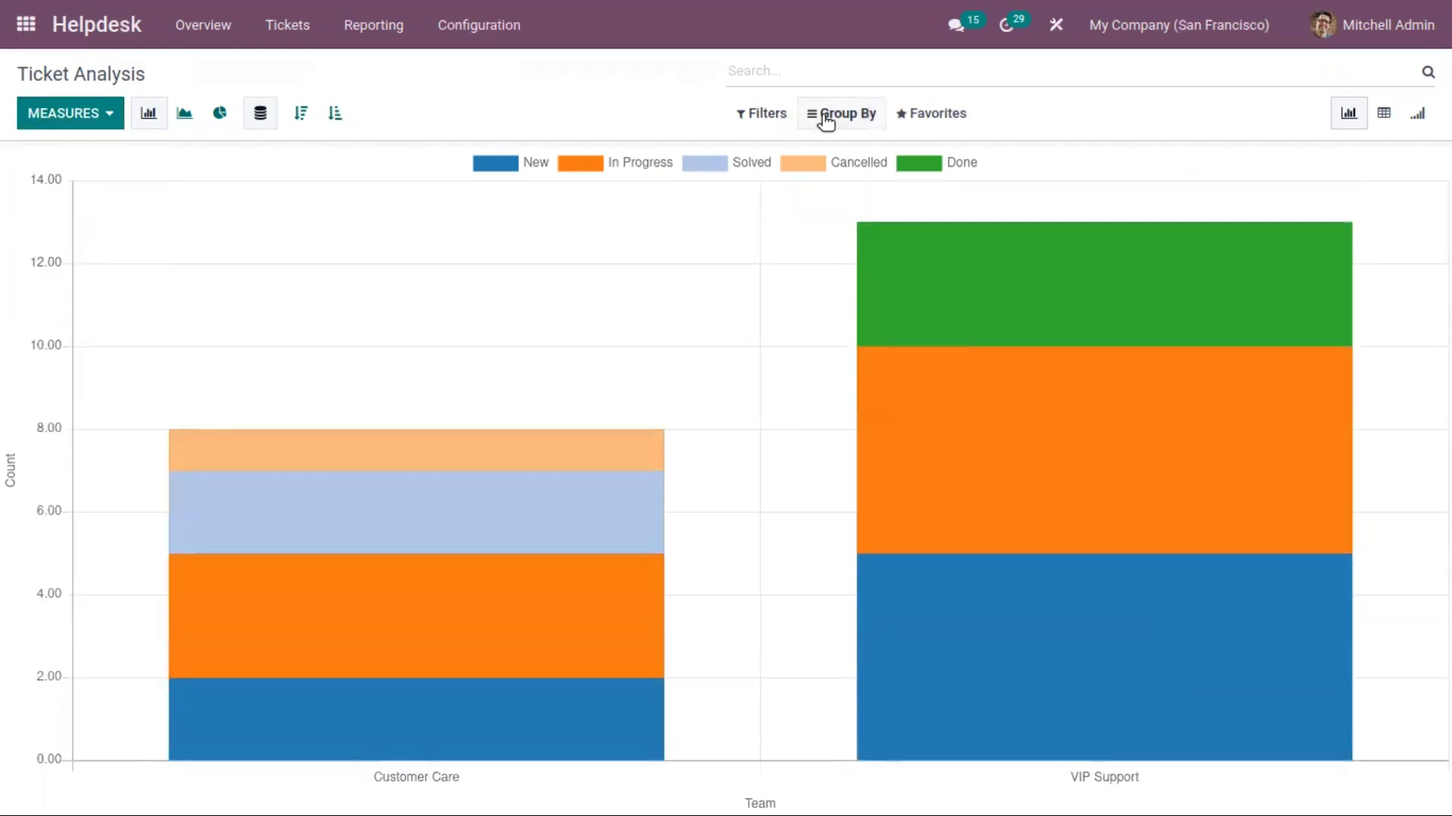
Try grouping the ticket analysis by Team and Stage, and remove both groupings
left_click(782, 117)
left_click(854, 117)
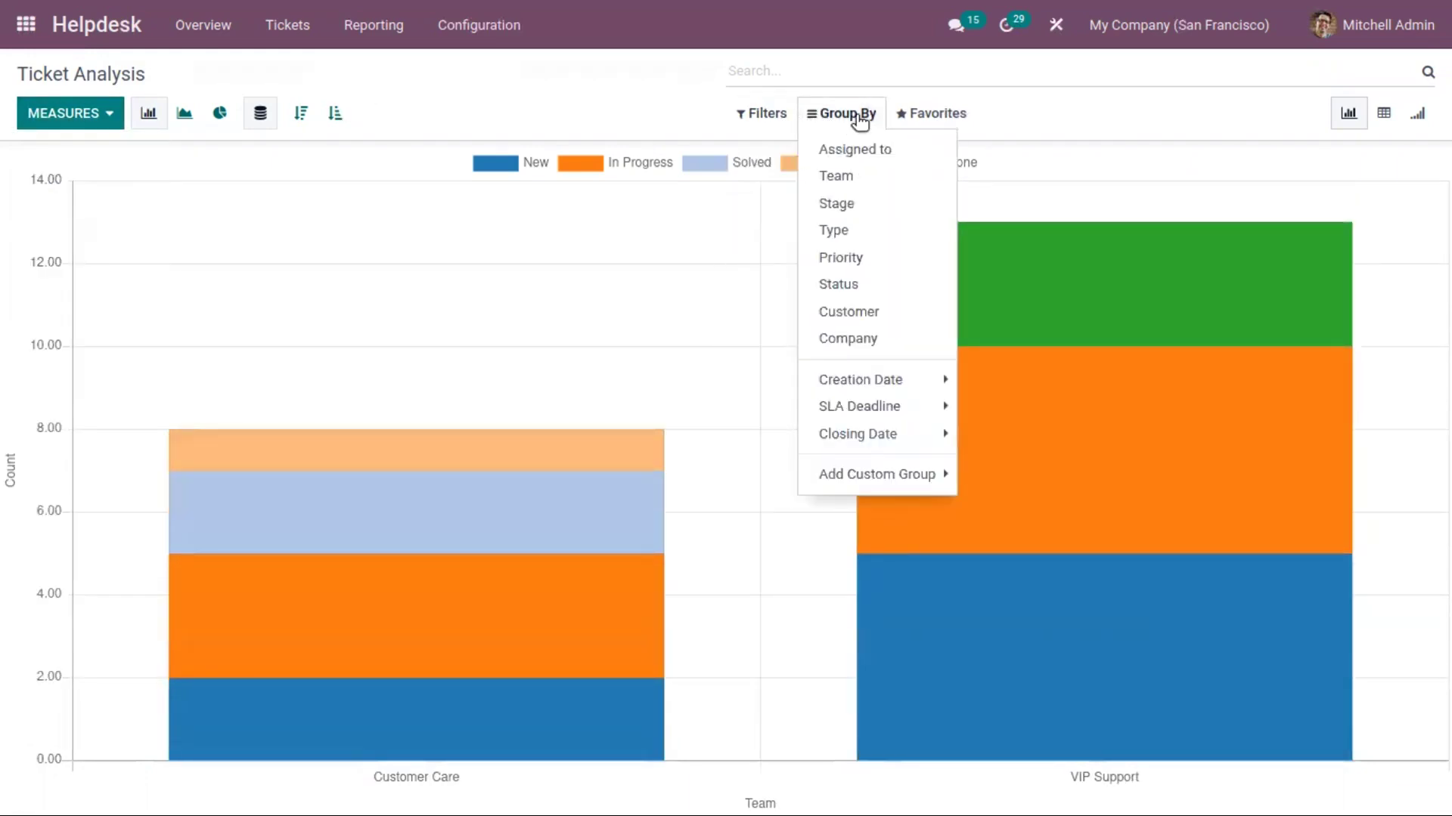
left_click(847, 180)
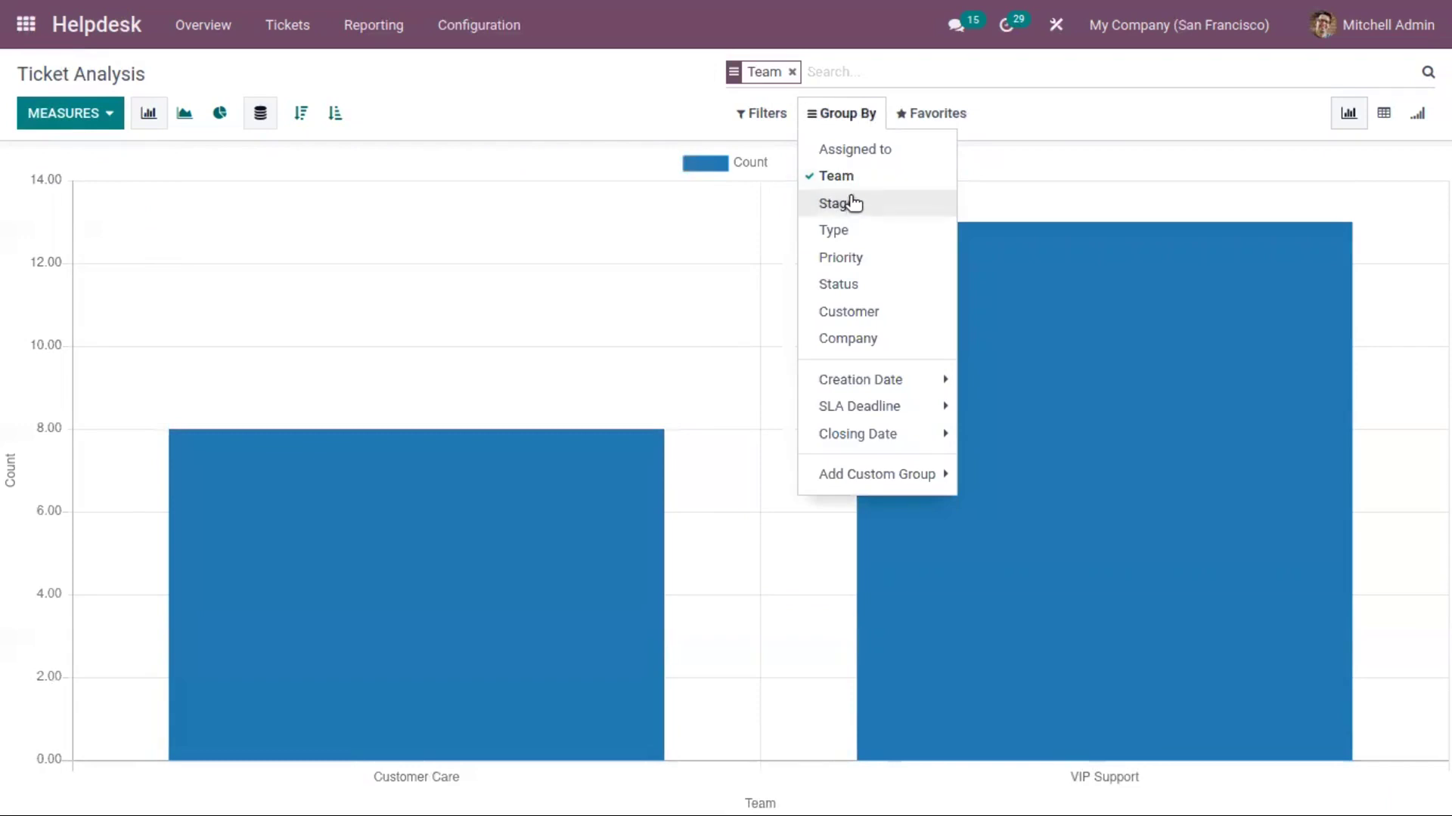
left_click(845, 202)
left_click(856, 182)
left_click(856, 204)
Group the ticket analysis chart by Type, Priority, Status, Customer and SLA Deadline per Day
left_click(856, 230)
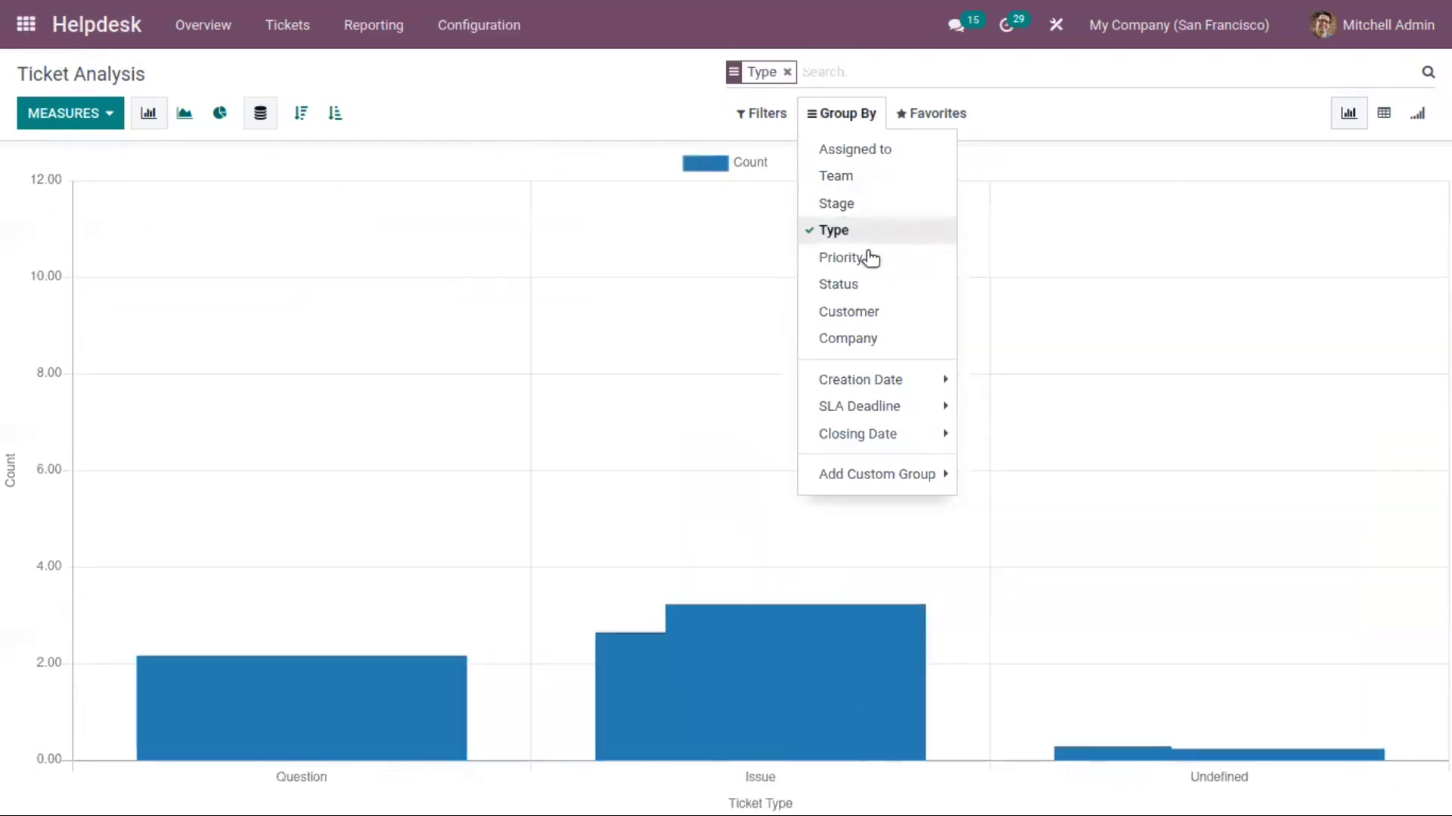
left_click(868, 260)
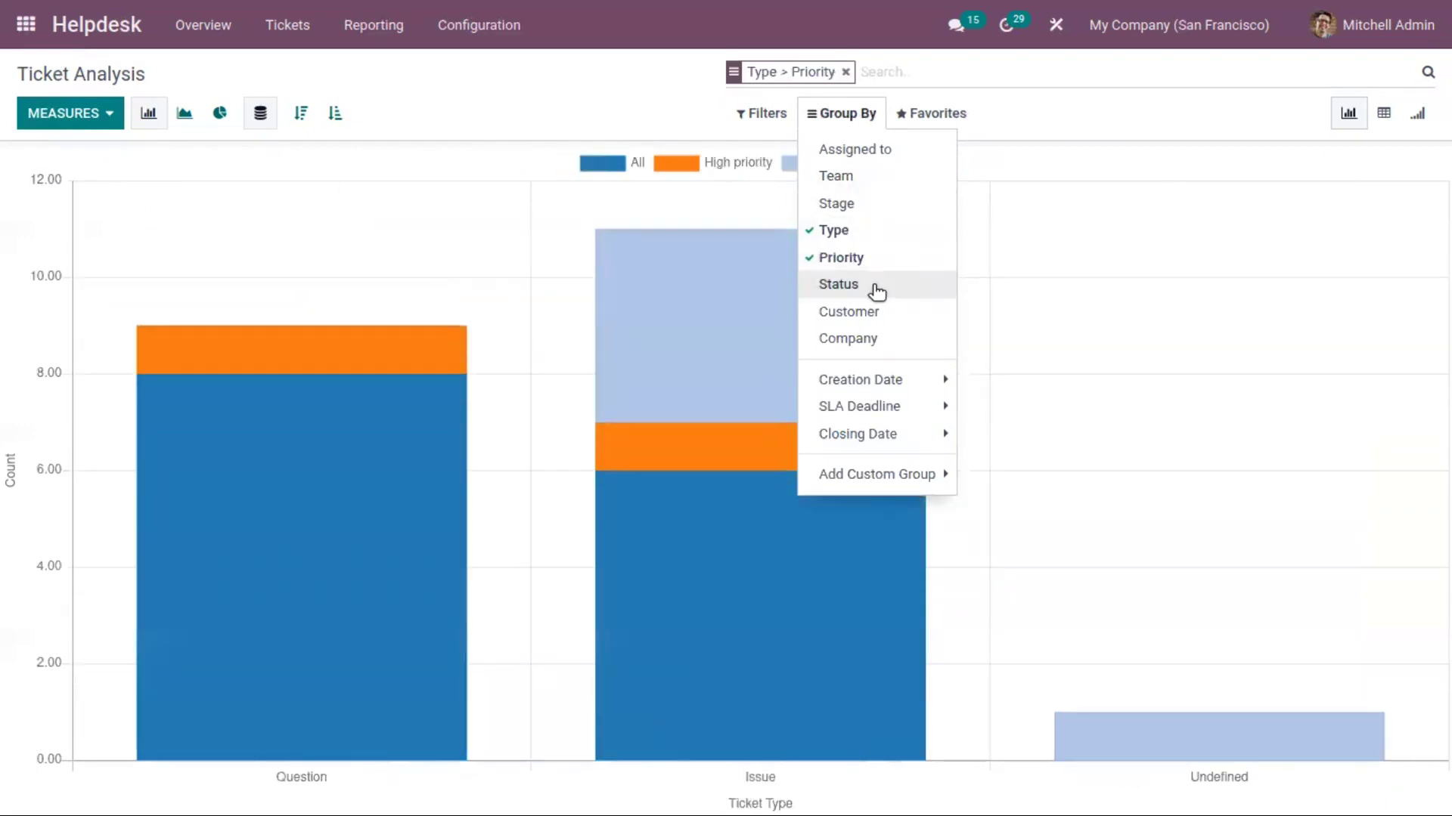
left_click(877, 291)
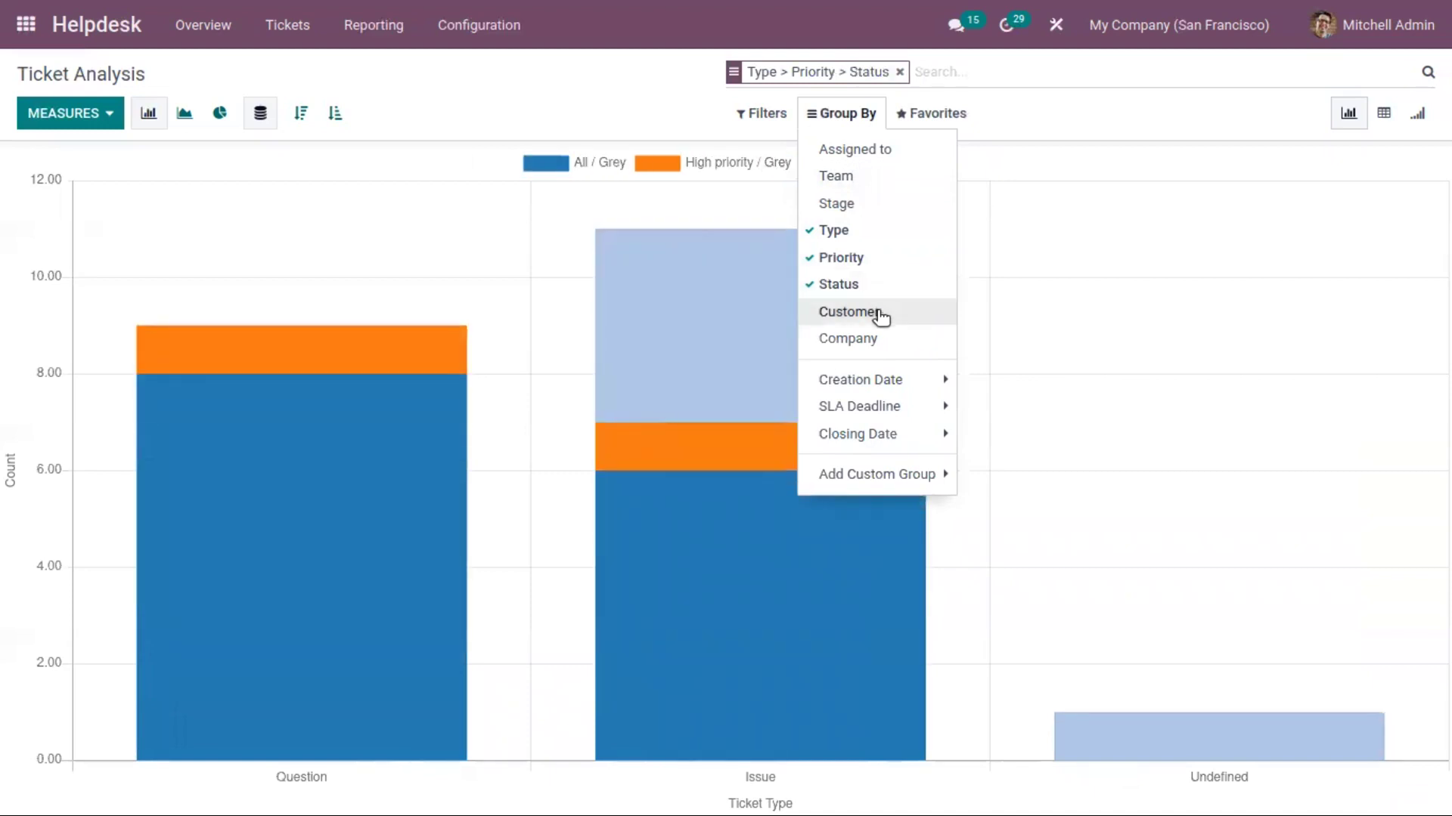
left_click(881, 318)
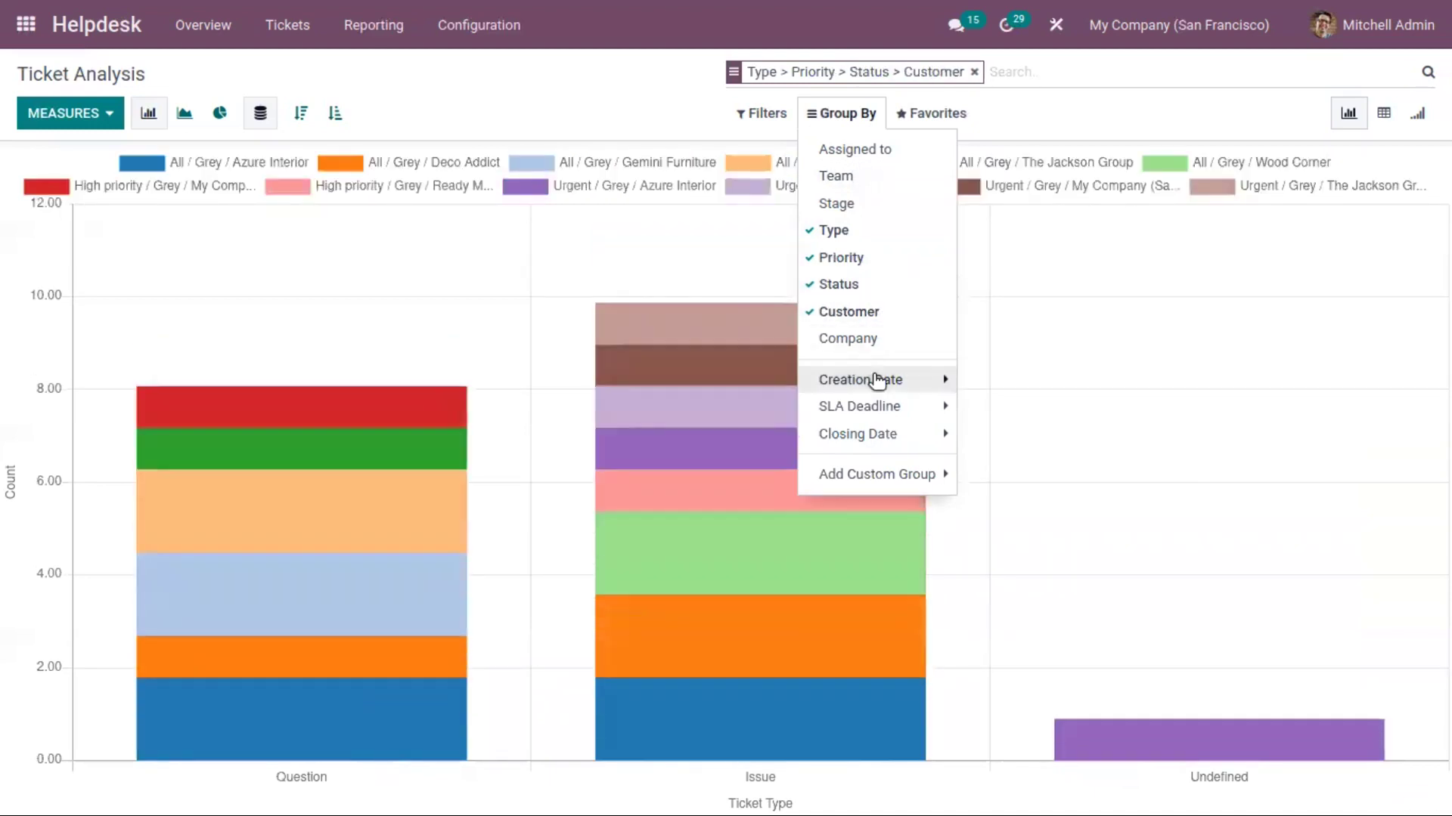
mouse_move(884, 380)
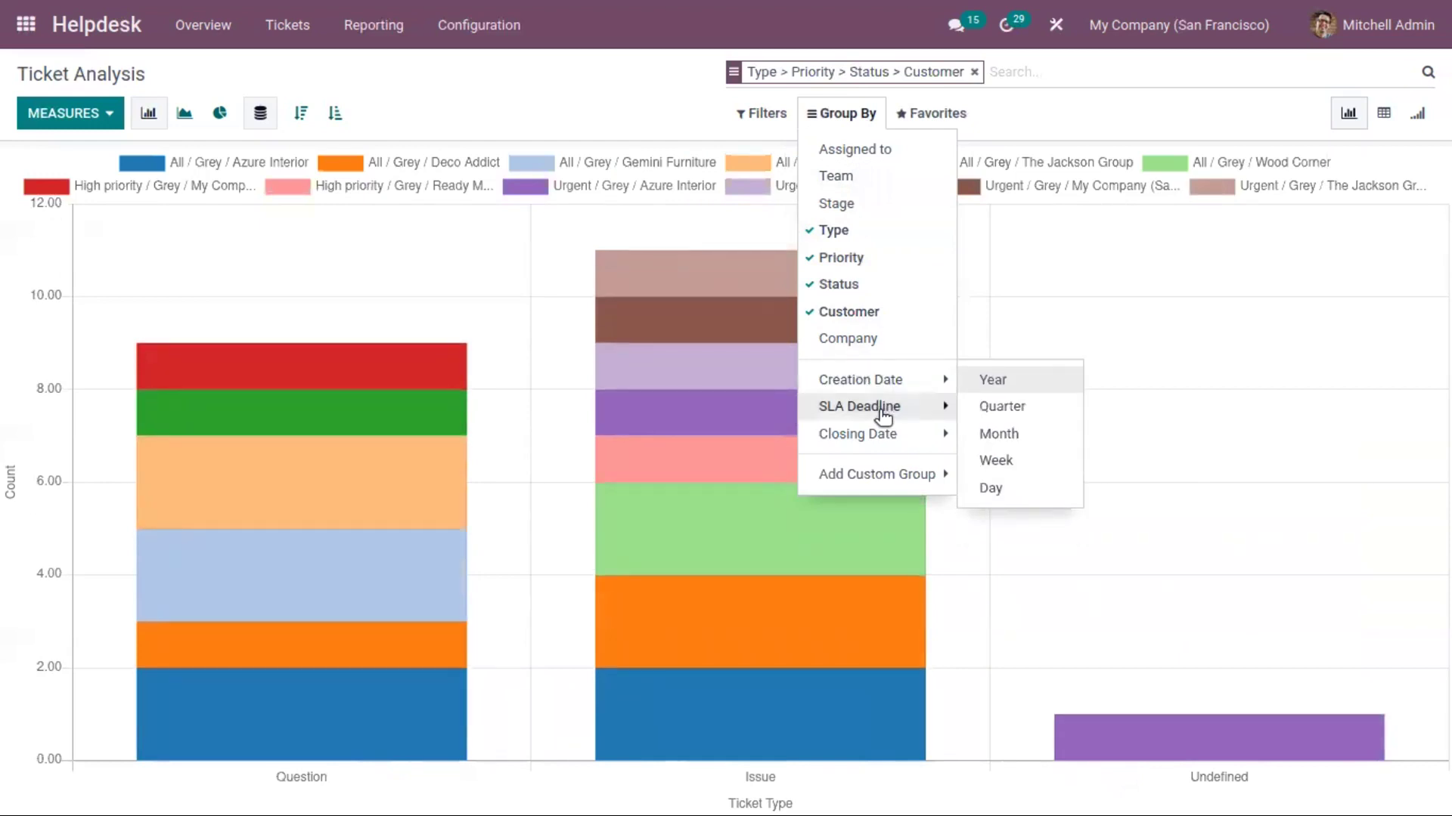
mouse_move(907, 437)
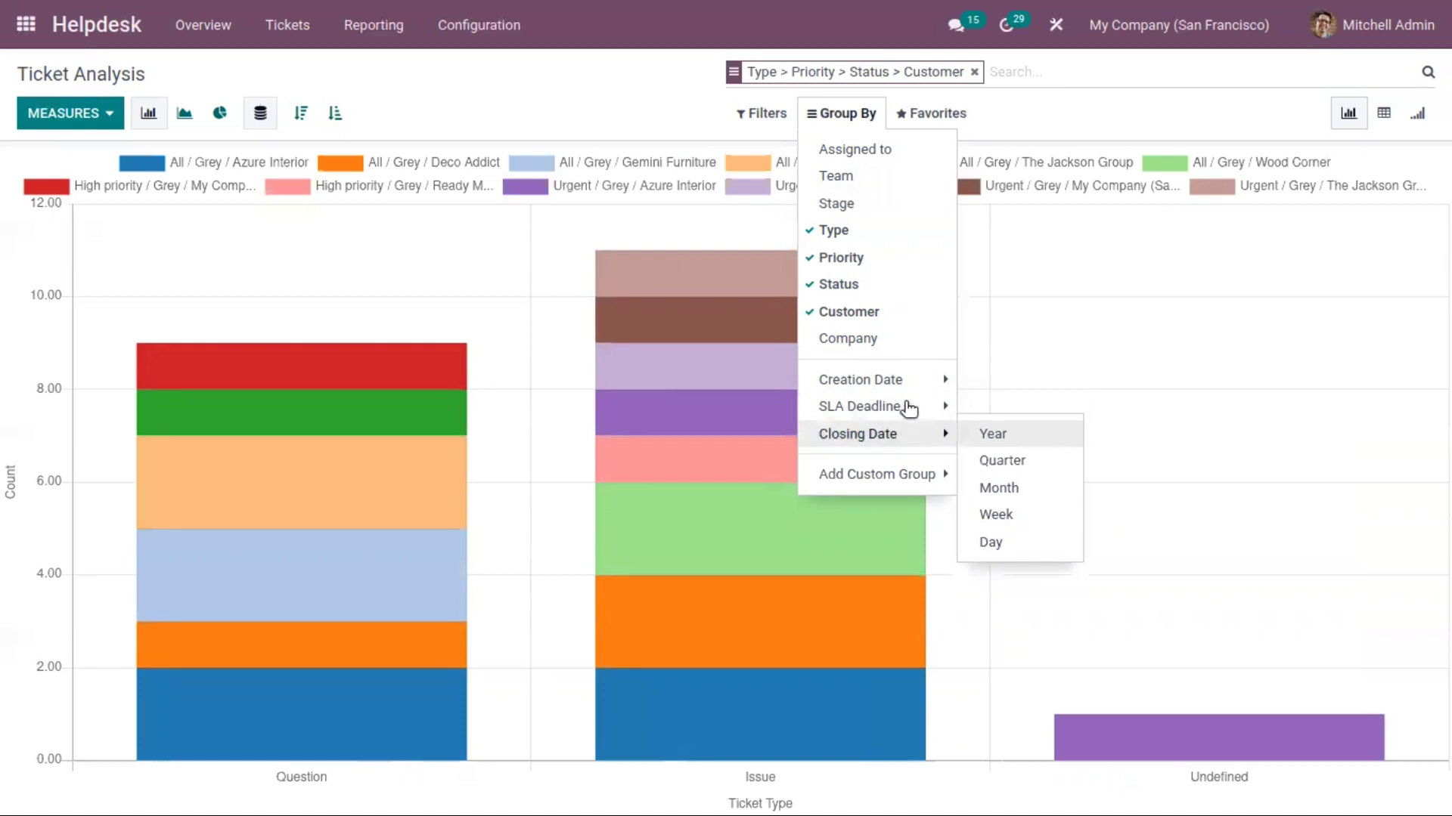
mouse_move(930, 408)
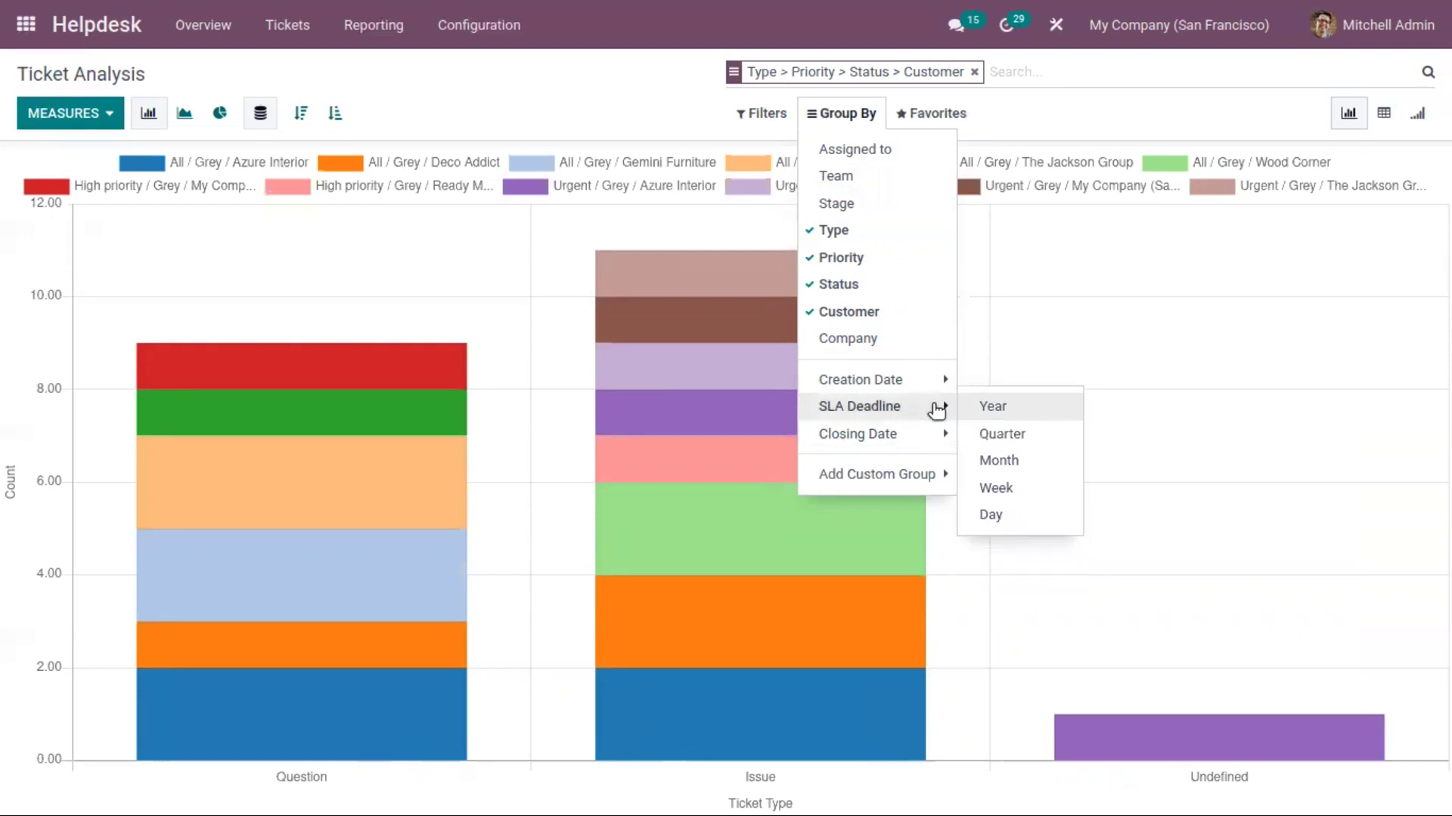
left_click(1028, 514)
left_click(667, 104)
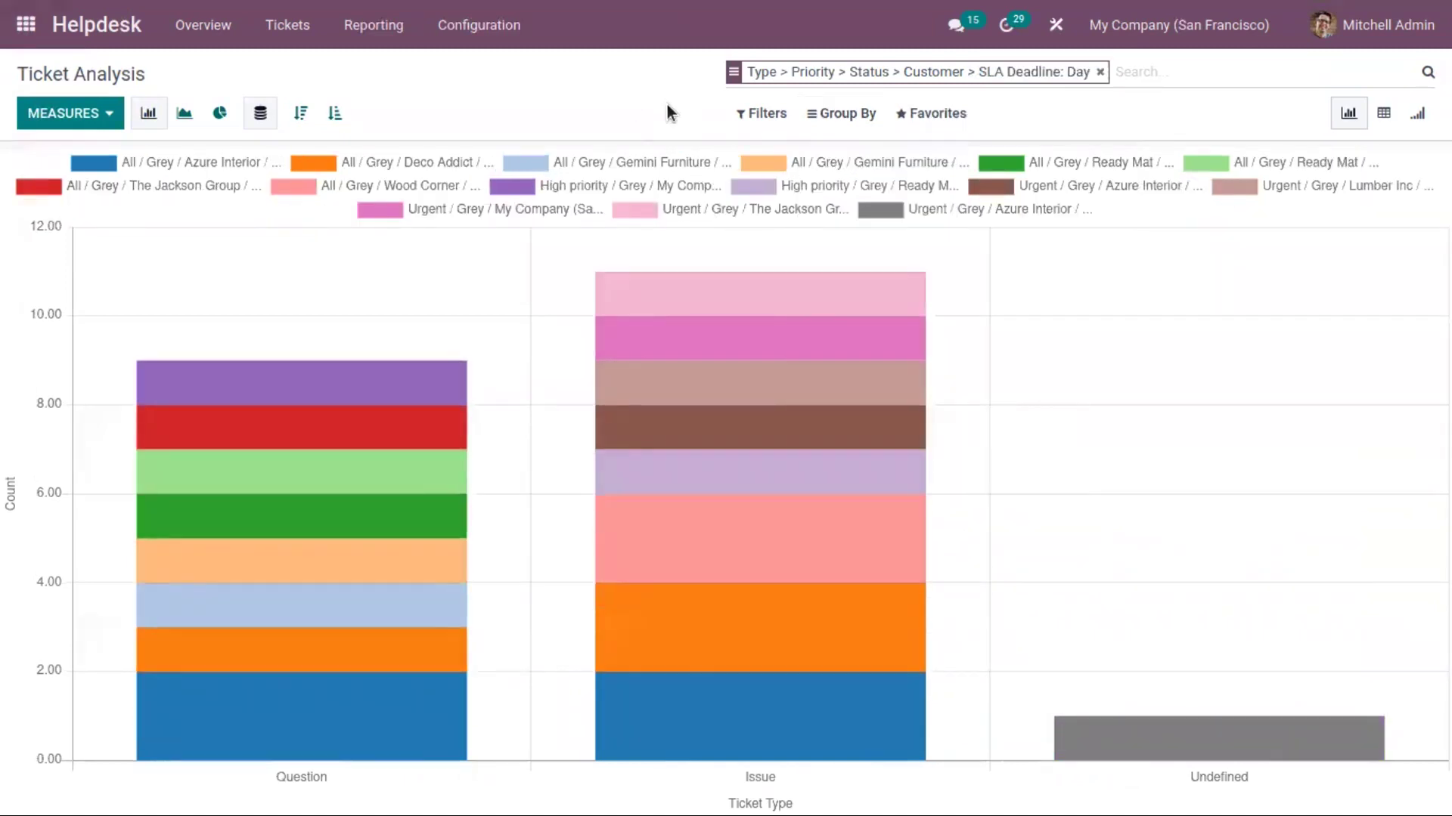
Try filtering the ticket analysis by Unassigned, Urgent and High Priority, leaving only the Urgent filter applied
left_click(758, 121)
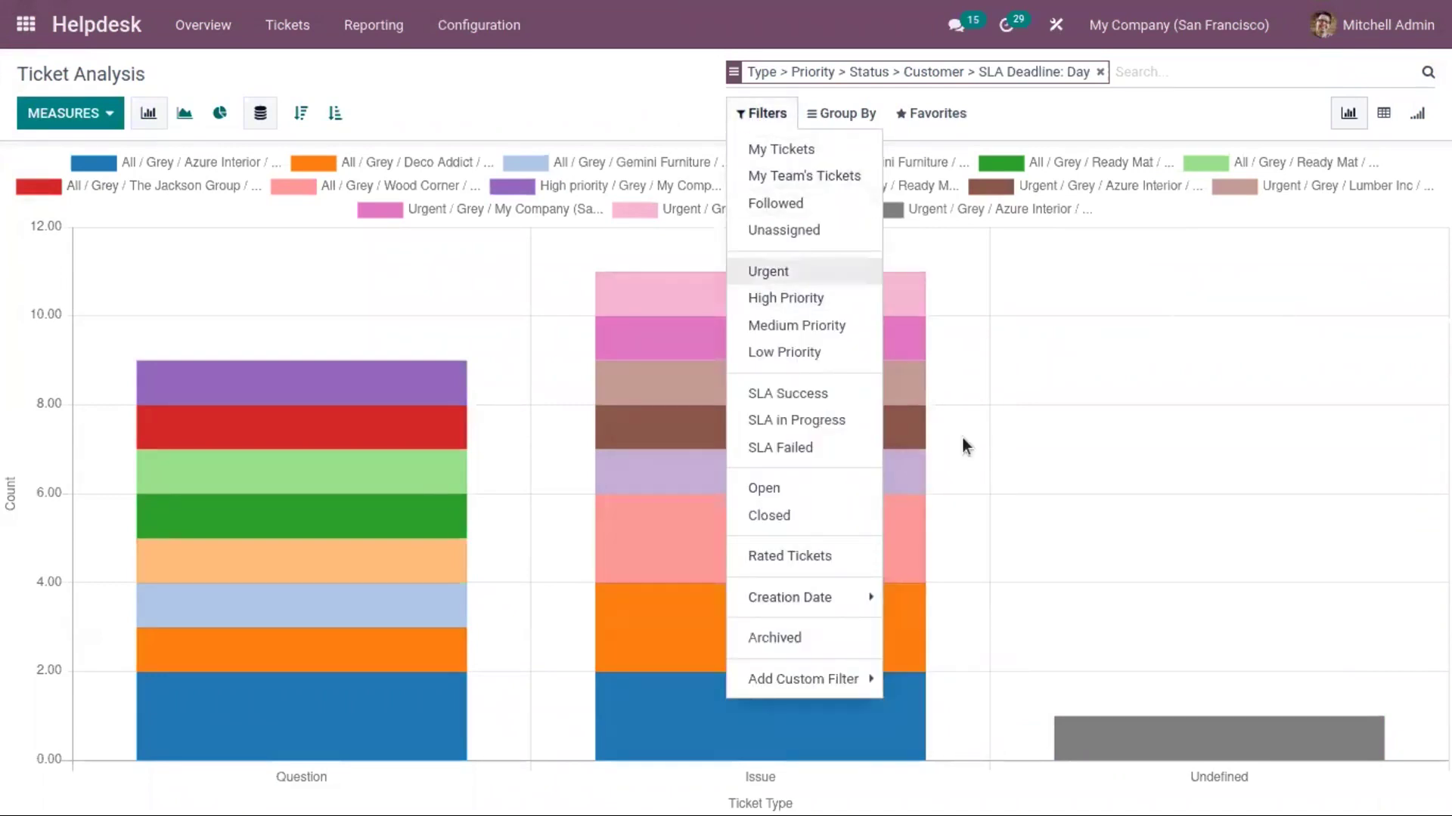
left_click(780, 233)
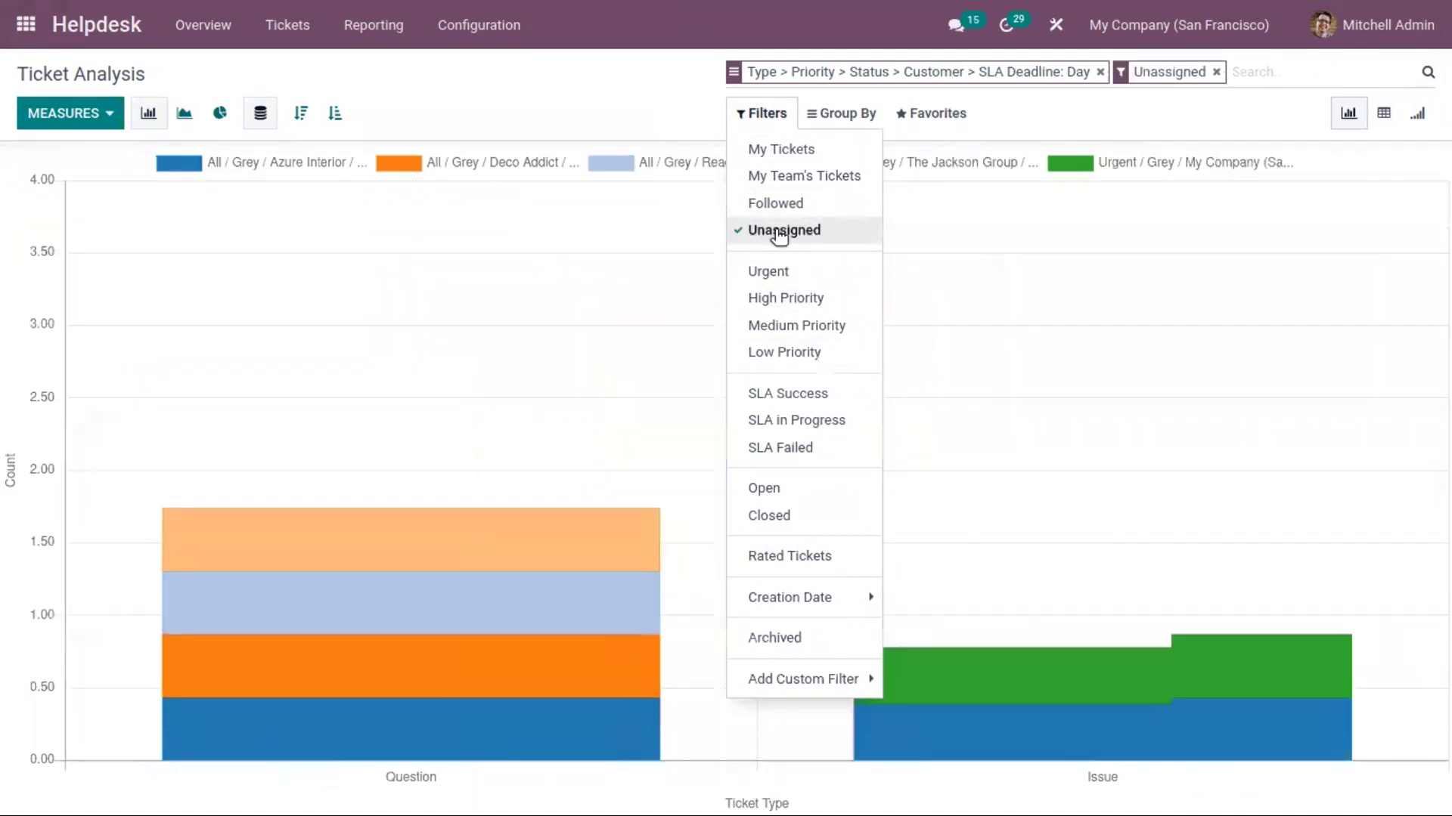
left_click(806, 276)
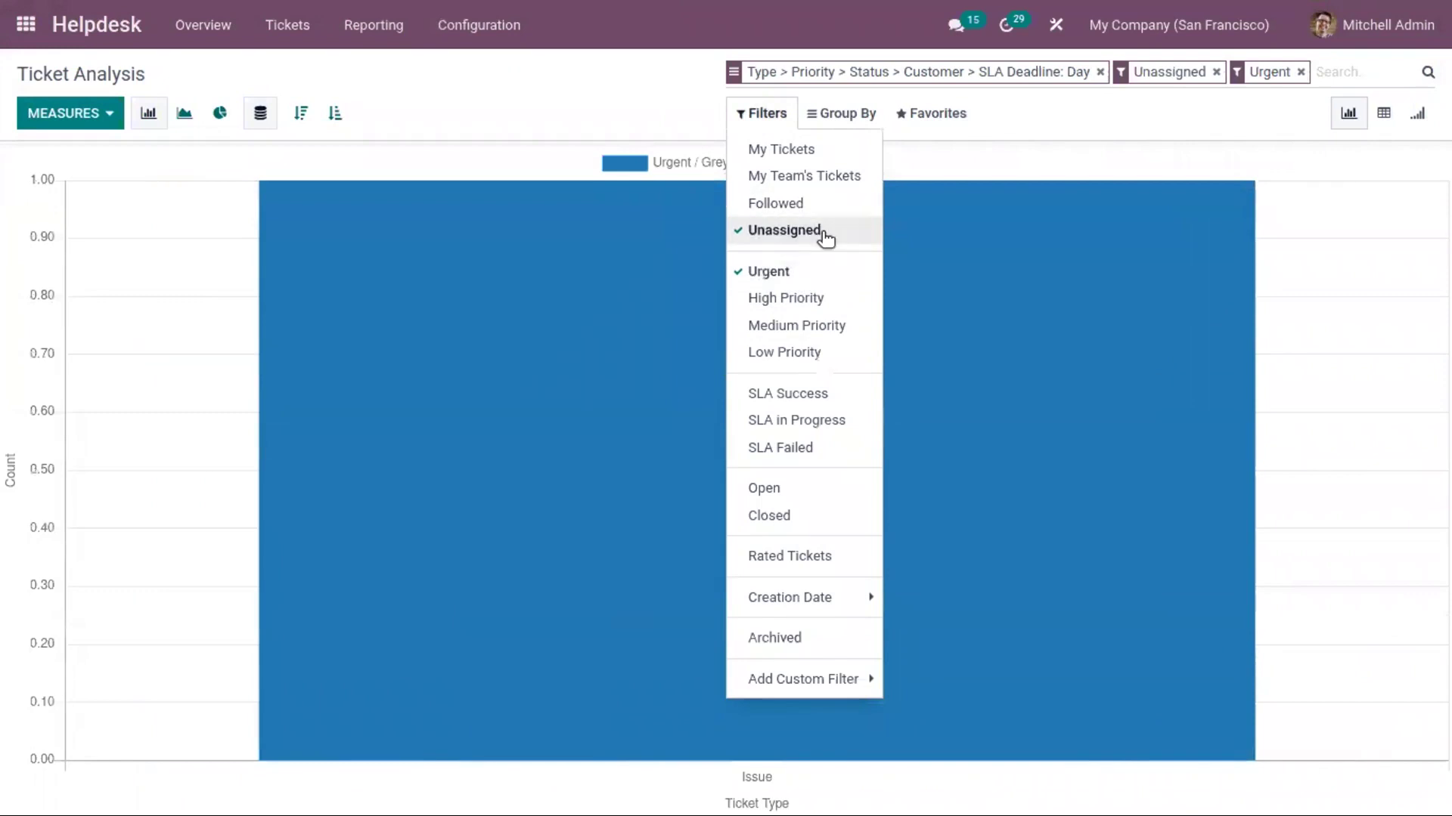
left_click(824, 234)
left_click(816, 297)
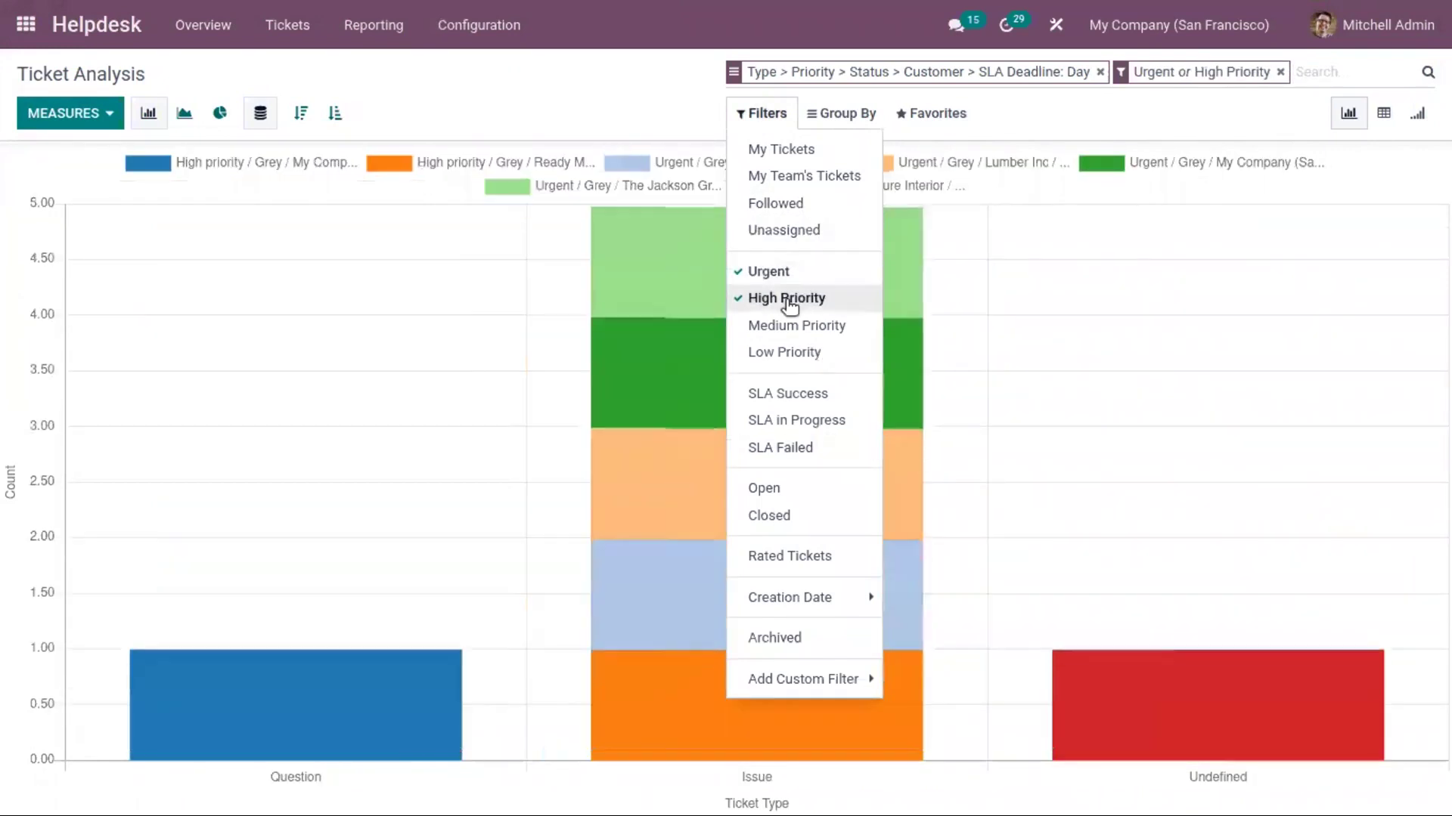
left_click(788, 303)
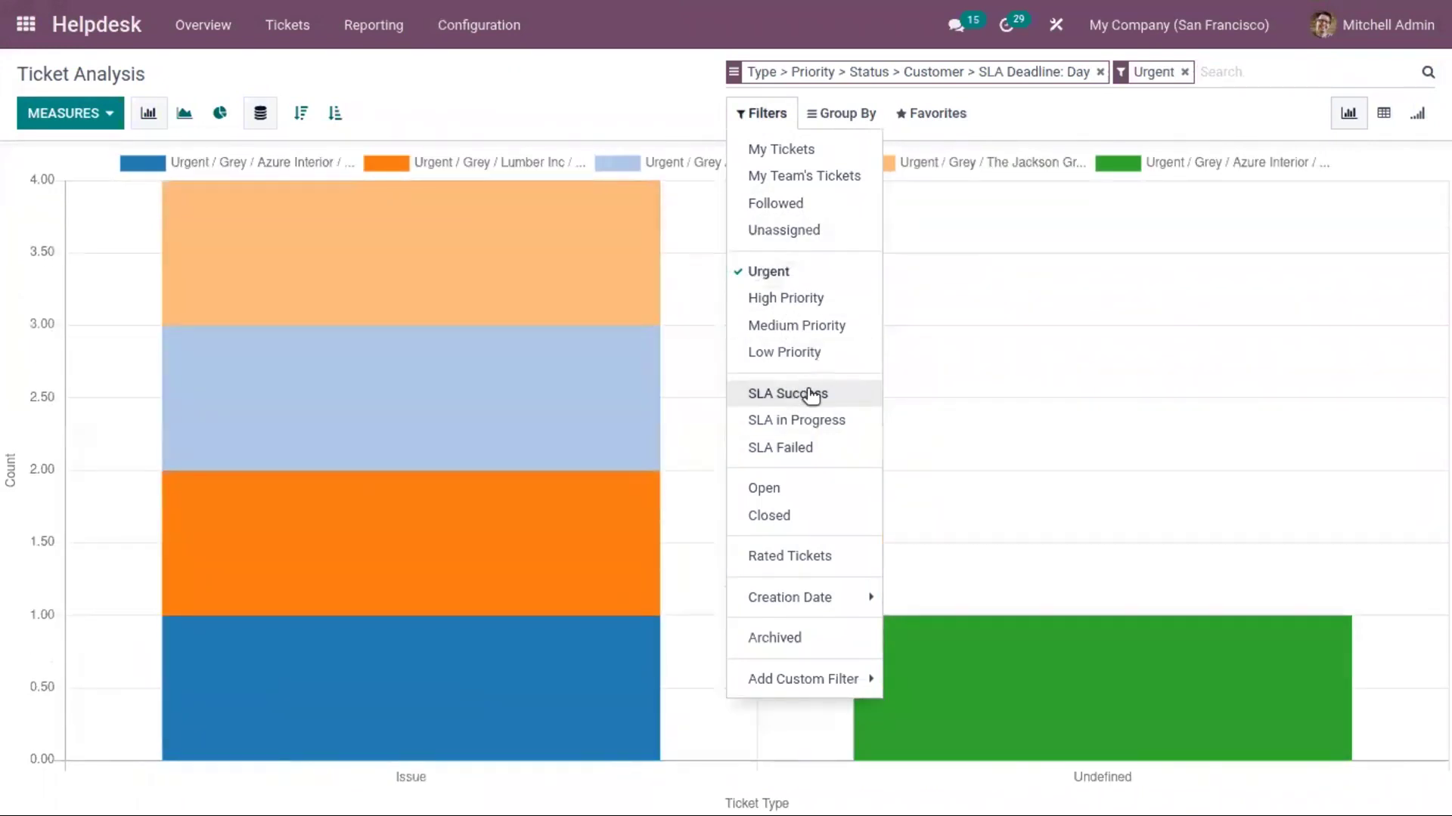
Try the SLA Success and SLA Failed filters on the ticket analysis, and remove them along with the Urgent filter
left_click(809, 394)
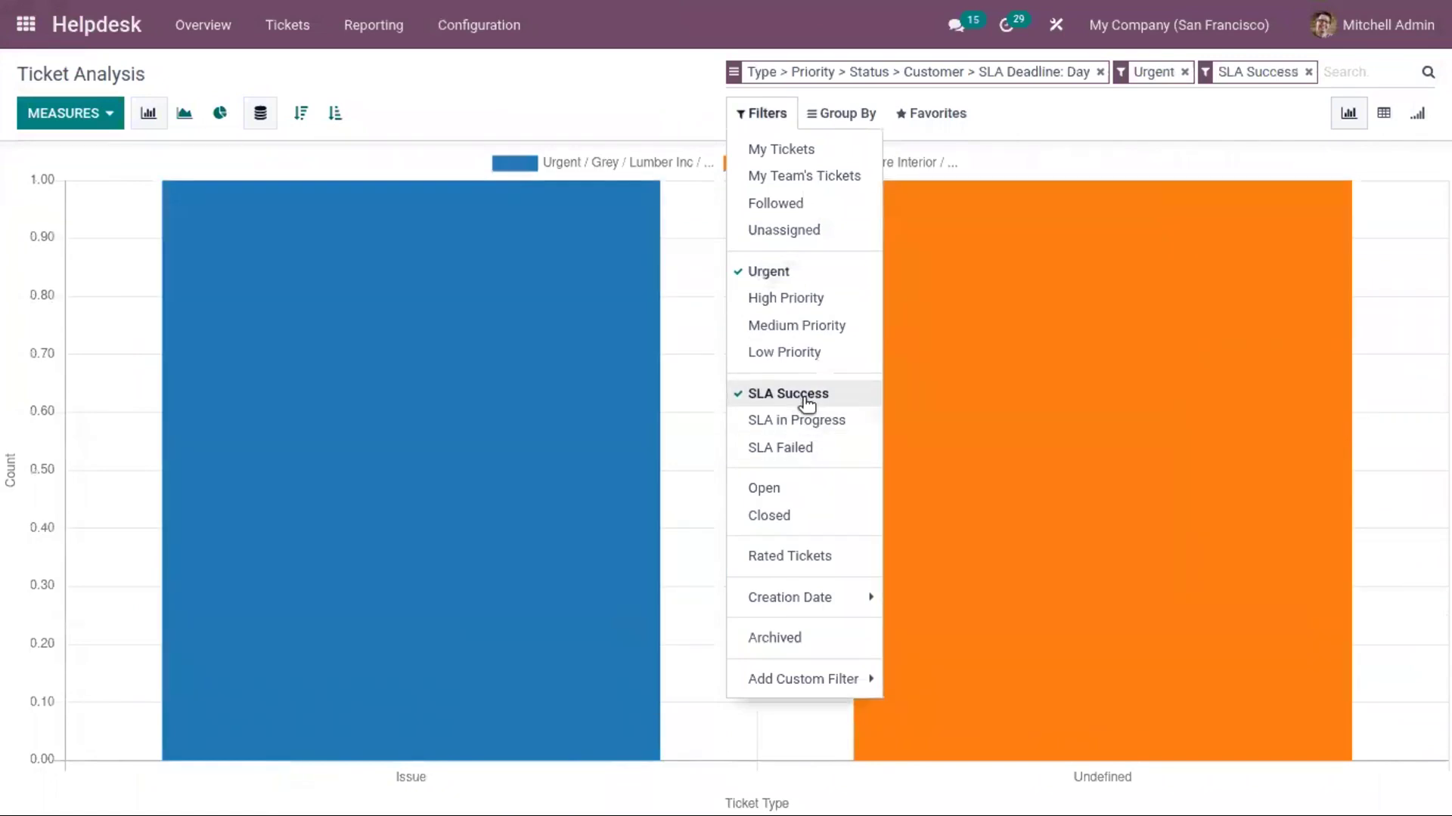
left_click(807, 396)
left_click(824, 446)
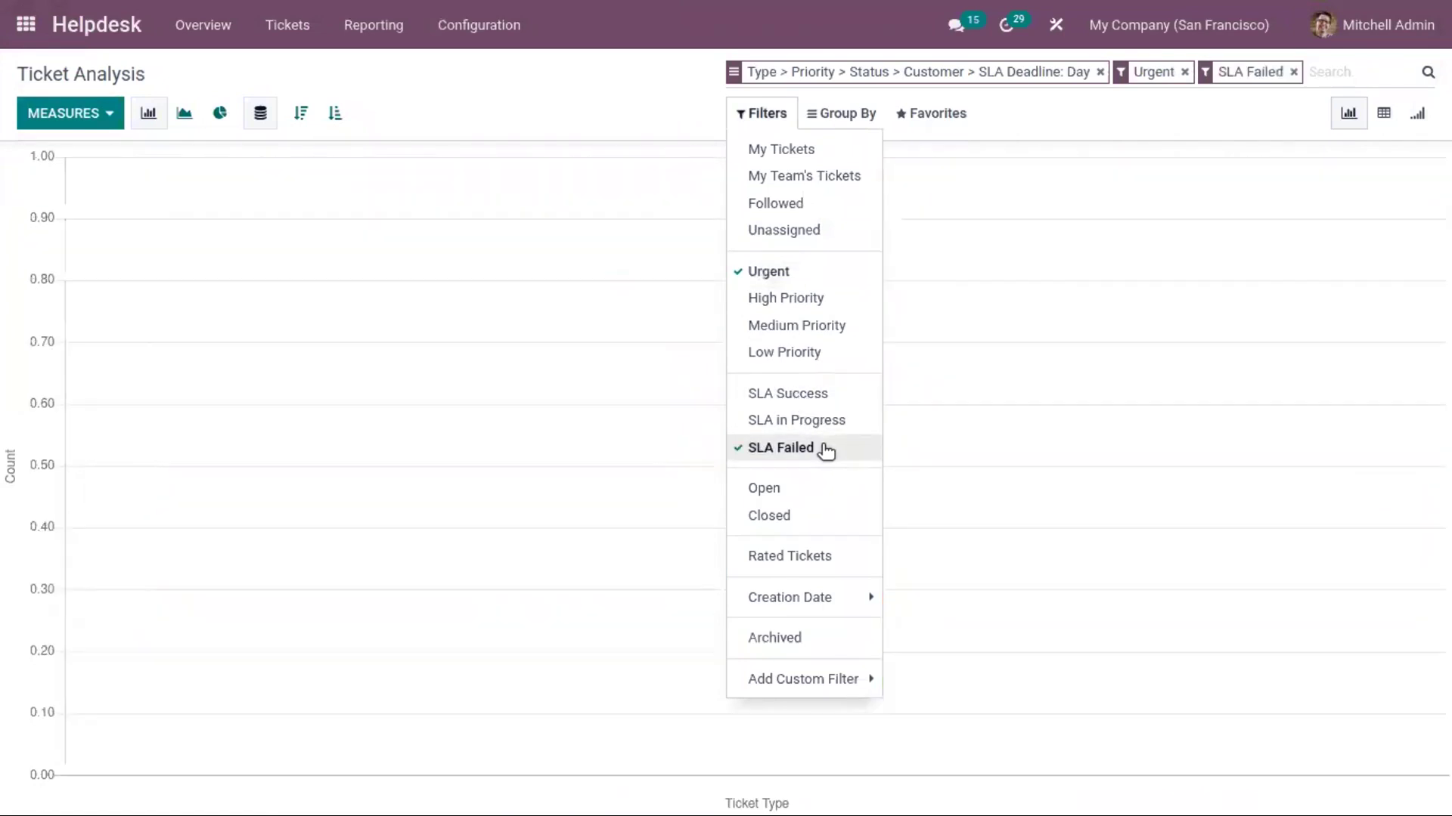
left_click(783, 273)
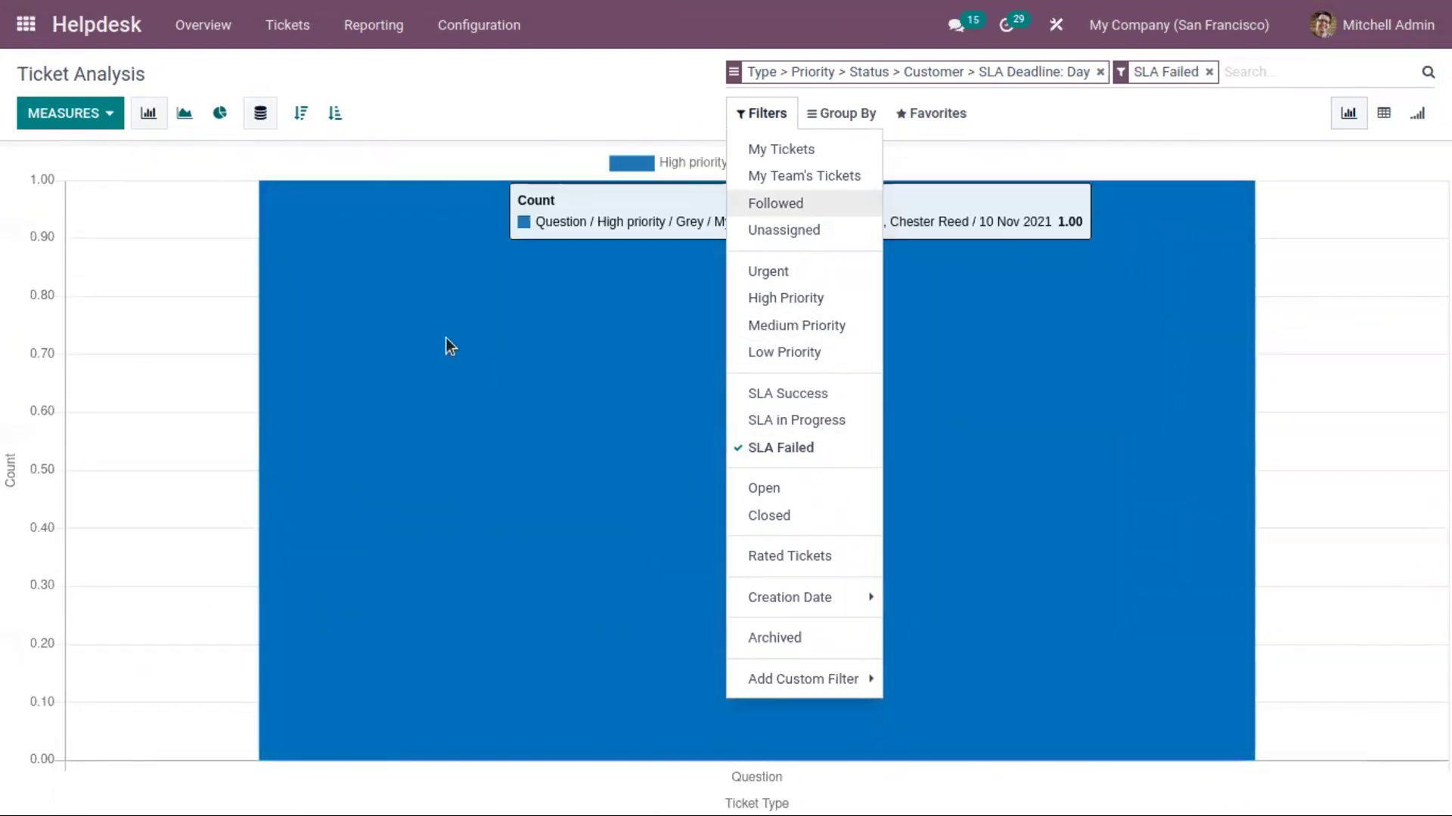
left_click(830, 451)
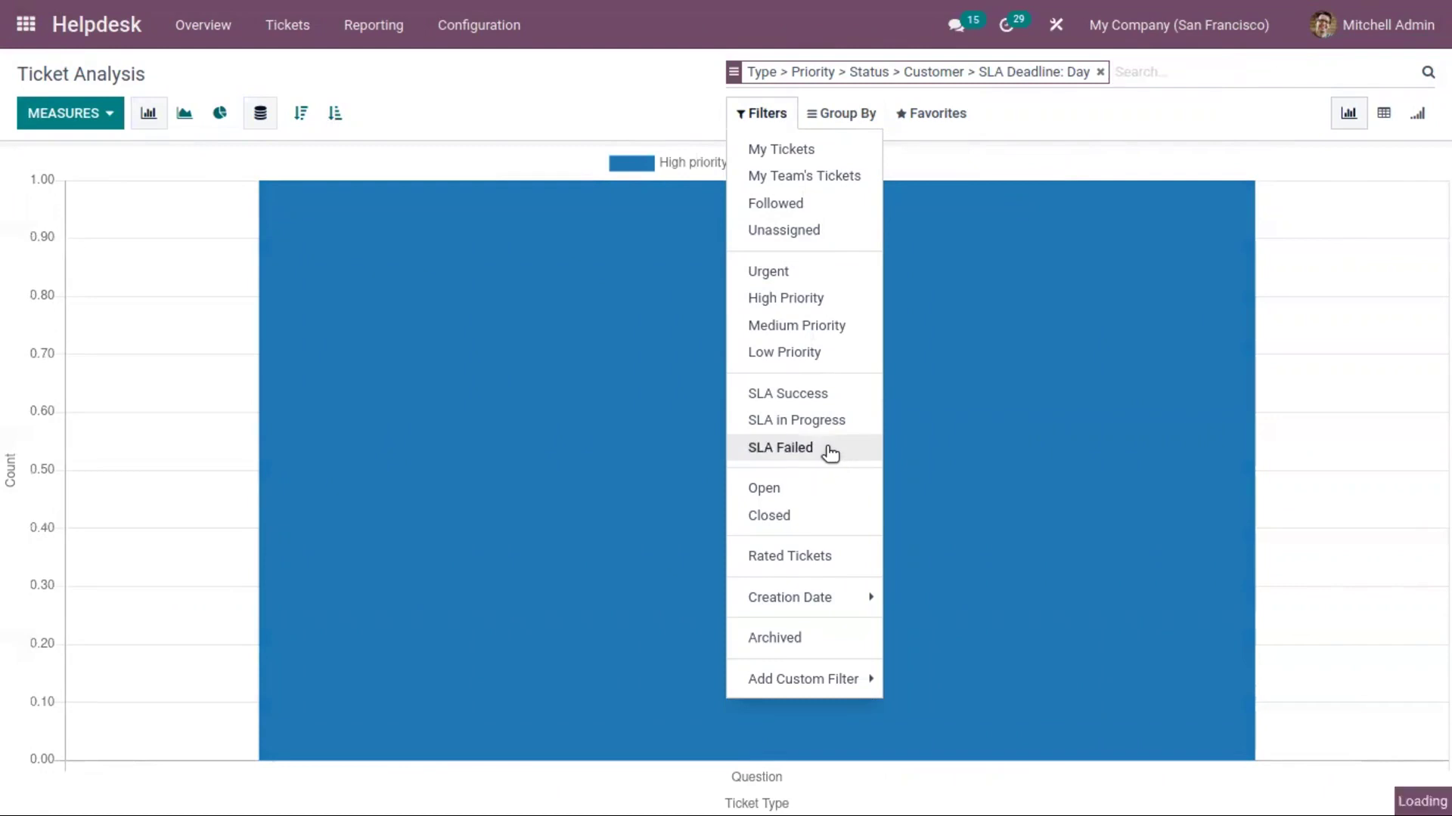
Try filtering the ticket analysis by Open, Closed and Rated Tickets, and clear these filters again
left_click(832, 489)
left_click(830, 514)
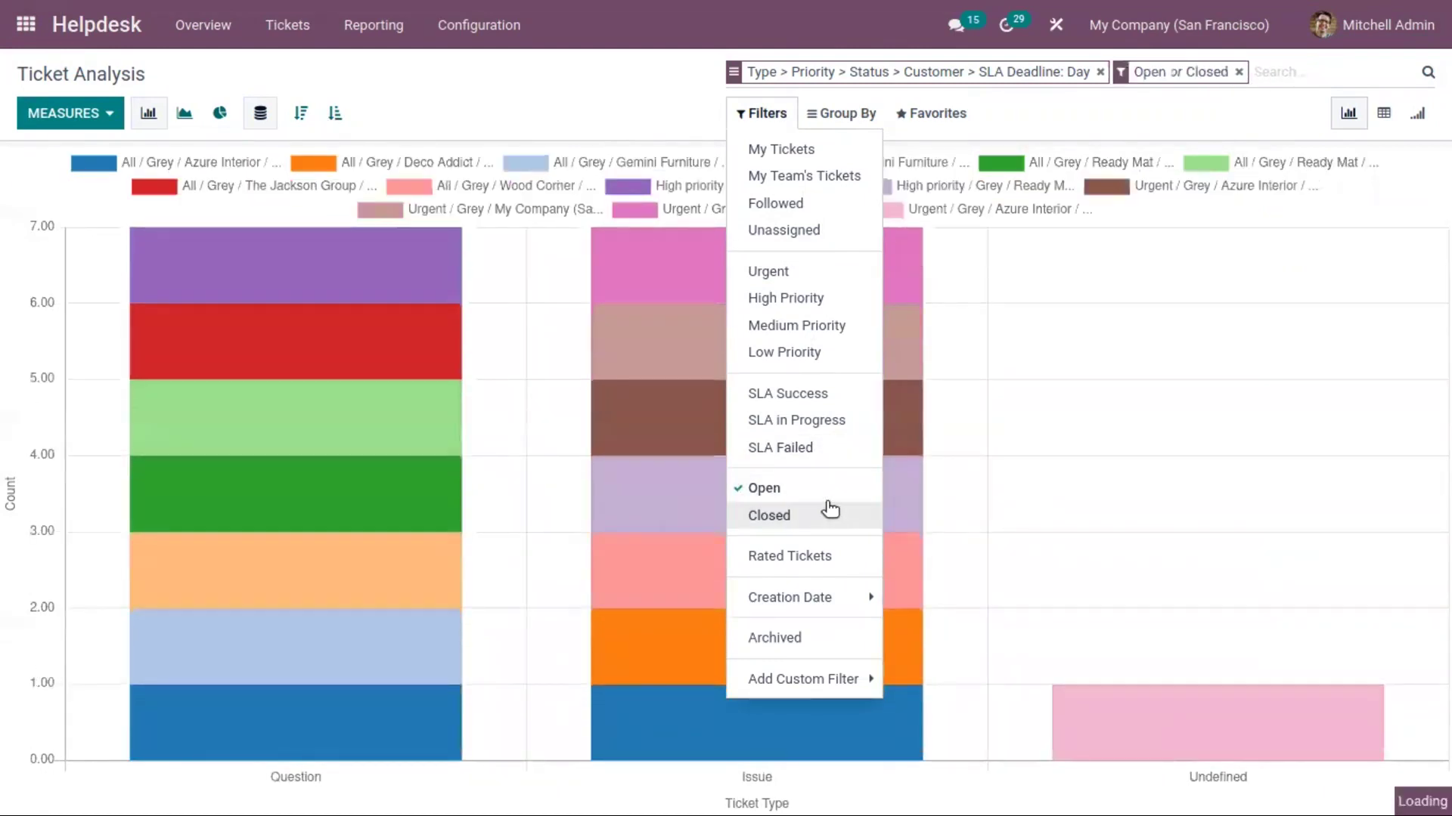
left_click(823, 489)
left_click(825, 517)
left_click(843, 557)
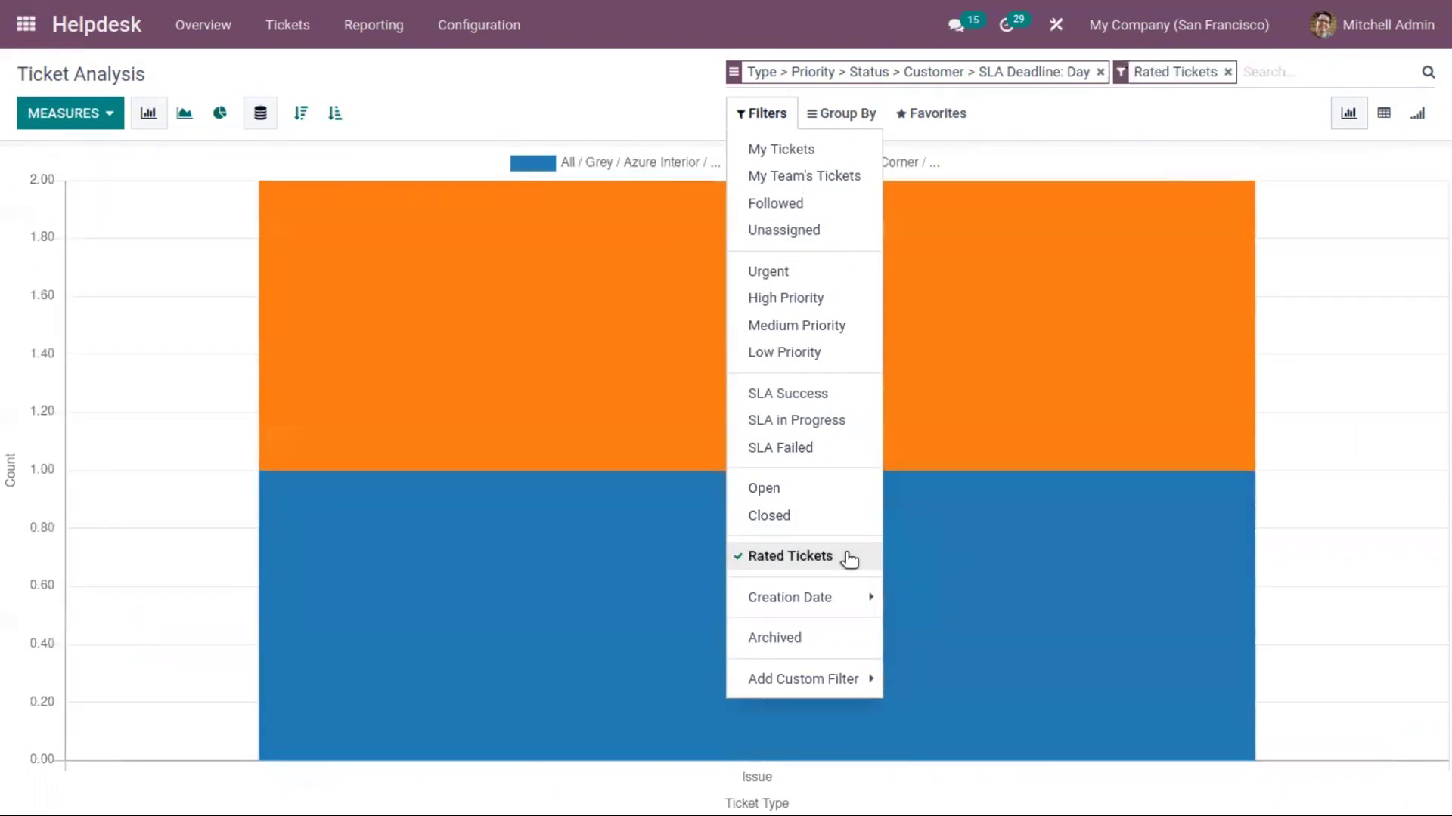
left_click(847, 558)
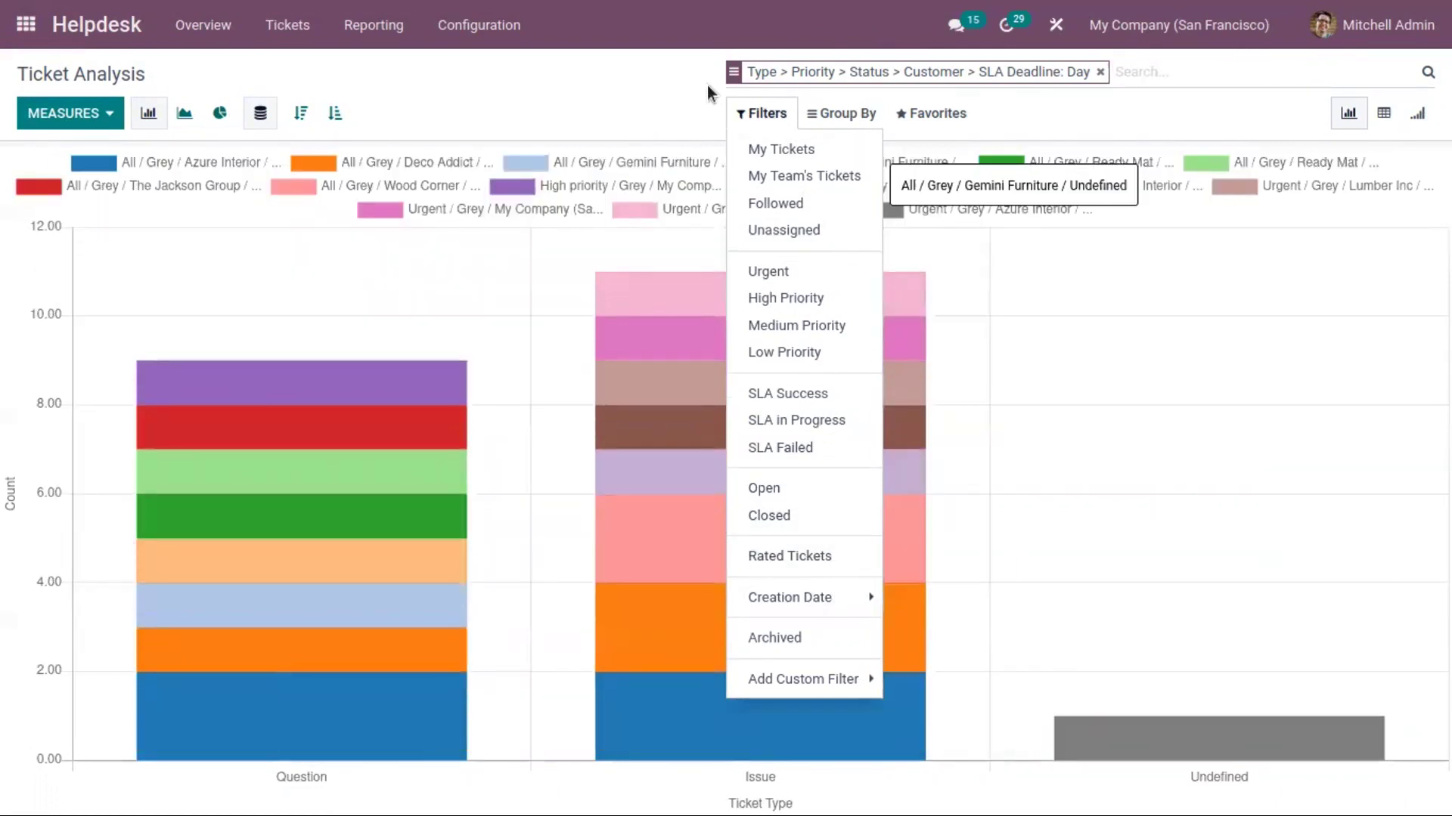
left_click(683, 102)
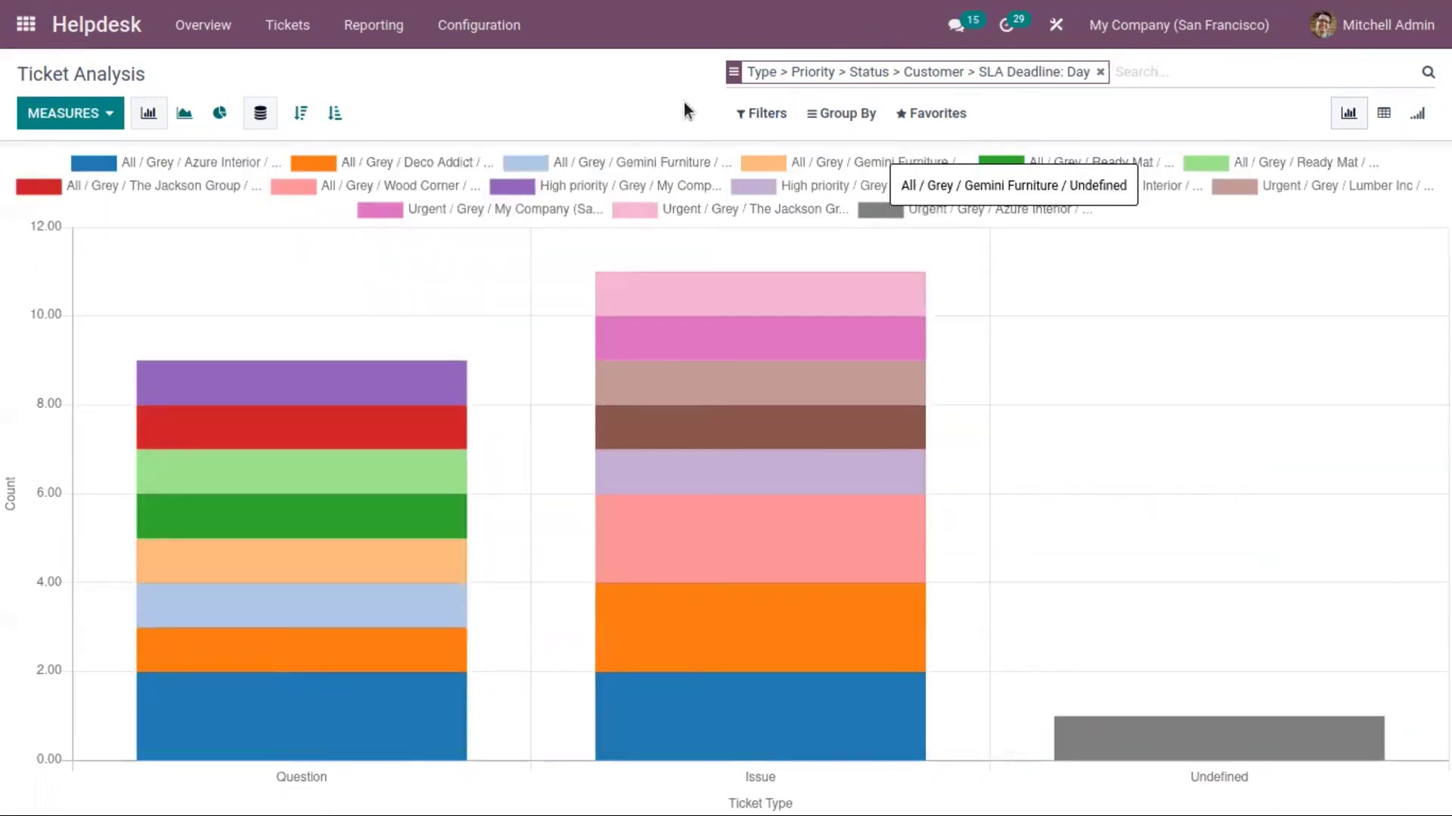
Look over the custom filter options for the ticket analysis without applying a condition
left_click(752, 113)
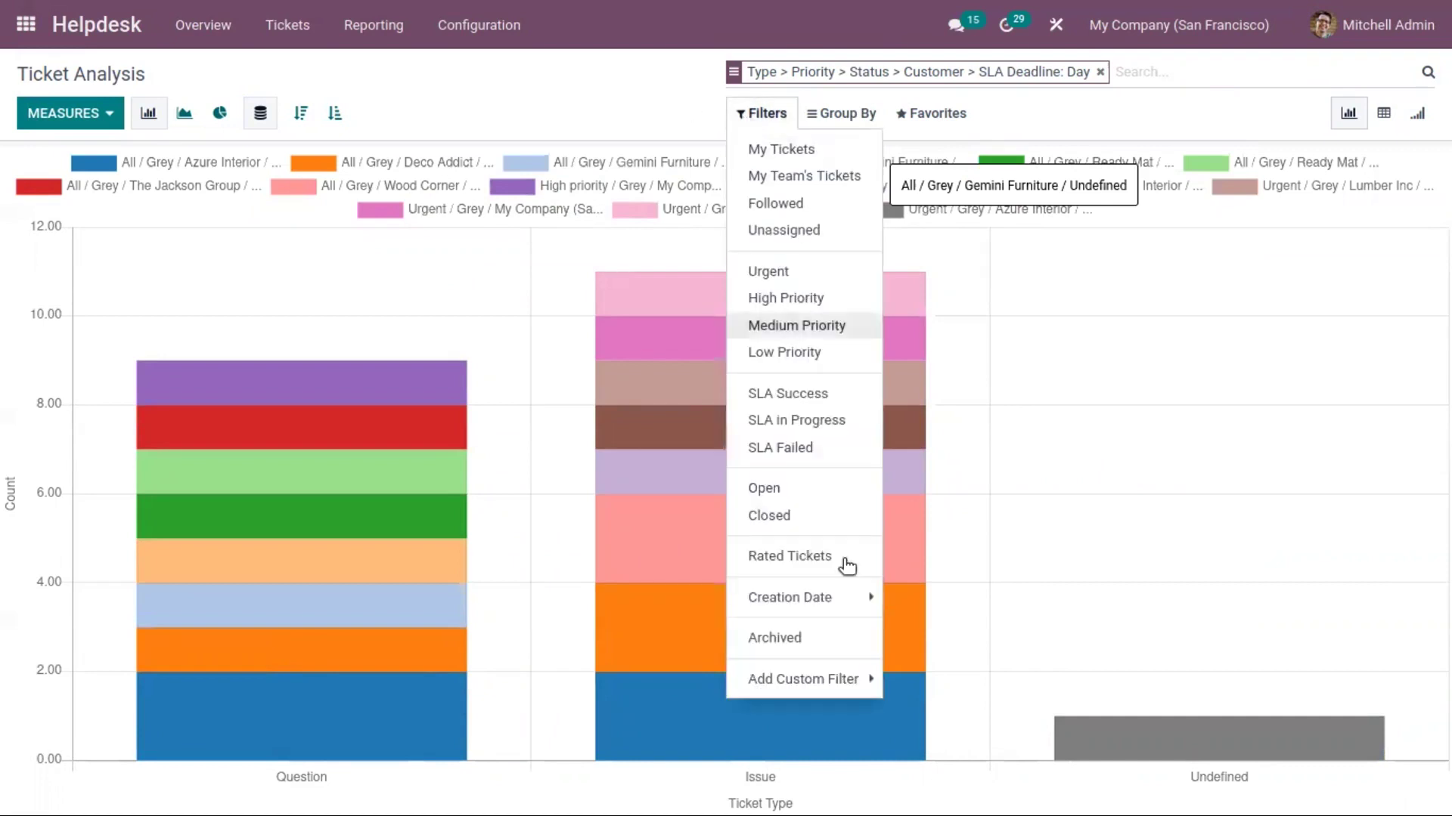
left_click(862, 679)
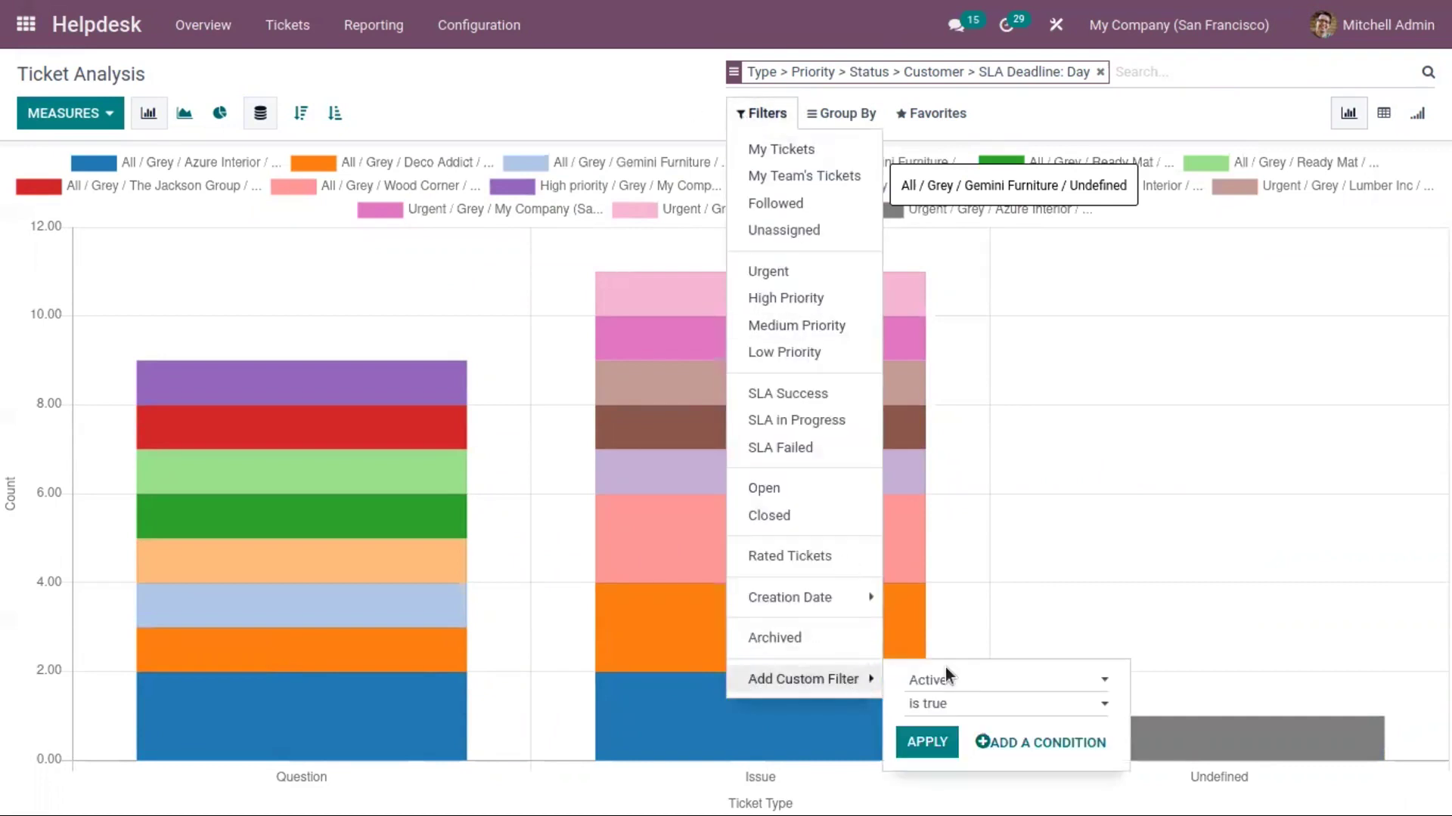
left_click(640, 121)
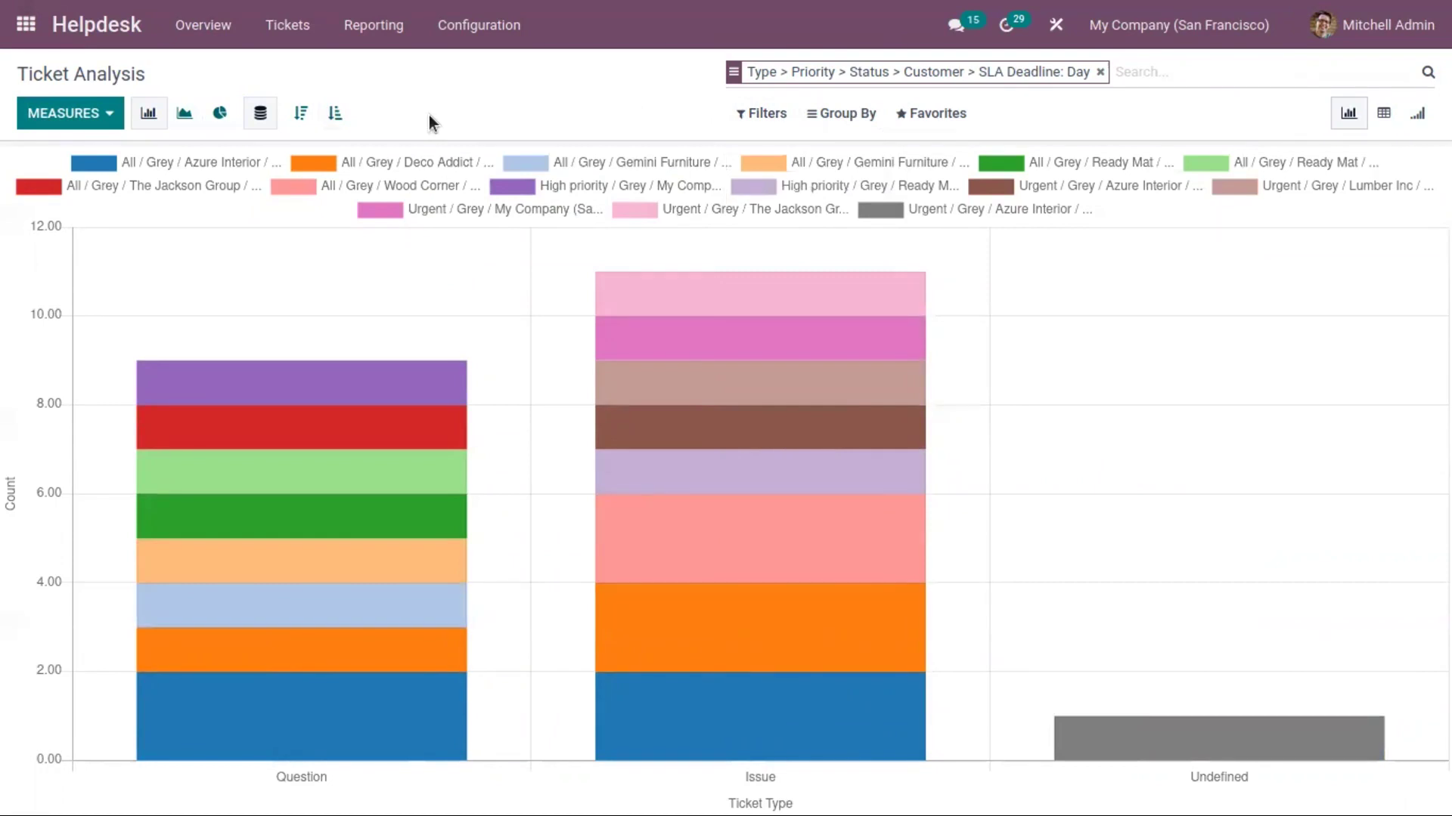
Compare the ticket analysis as line and pie charts, and return to the bar chart
left_click(185, 114)
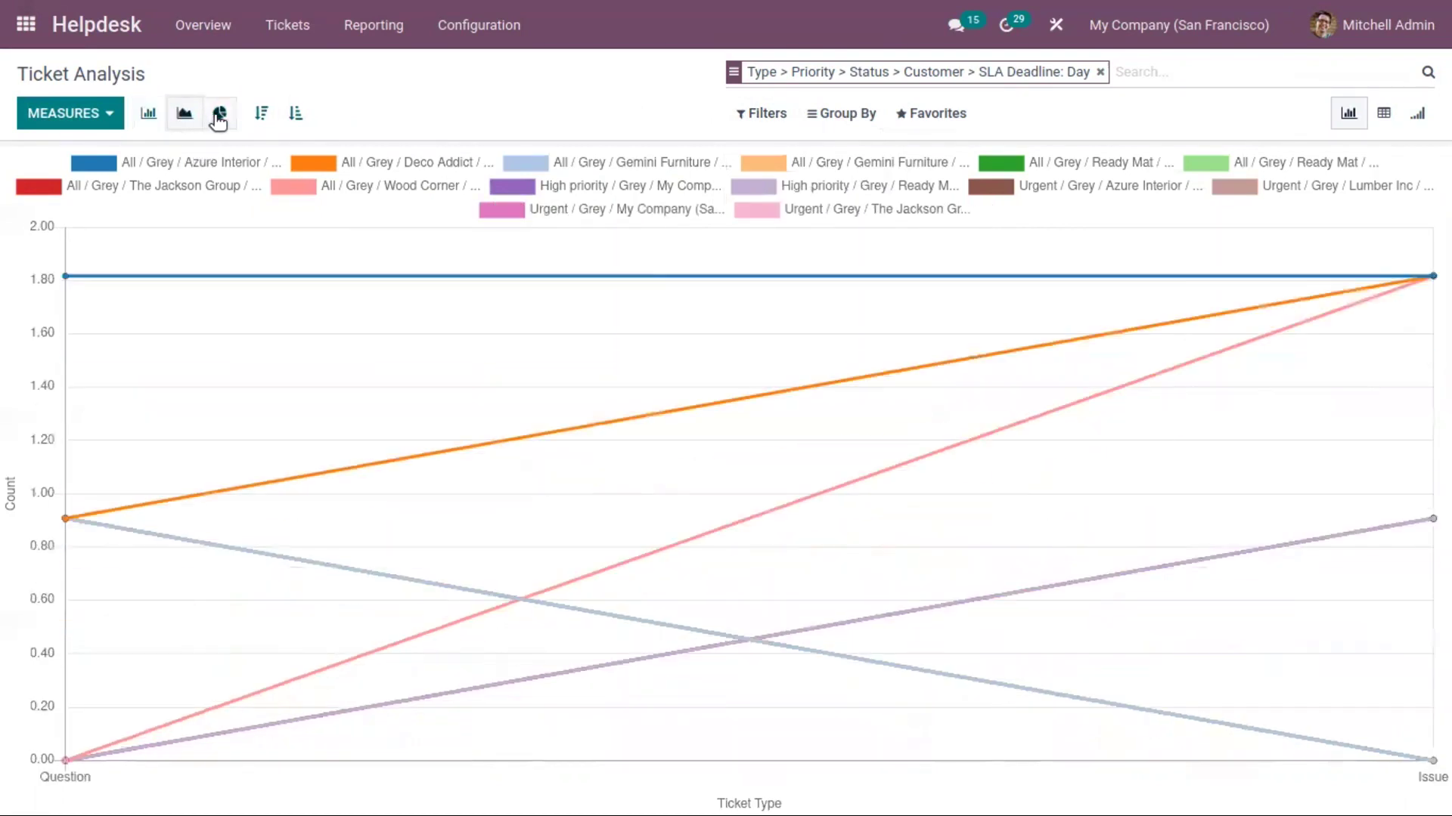
left_click(221, 116)
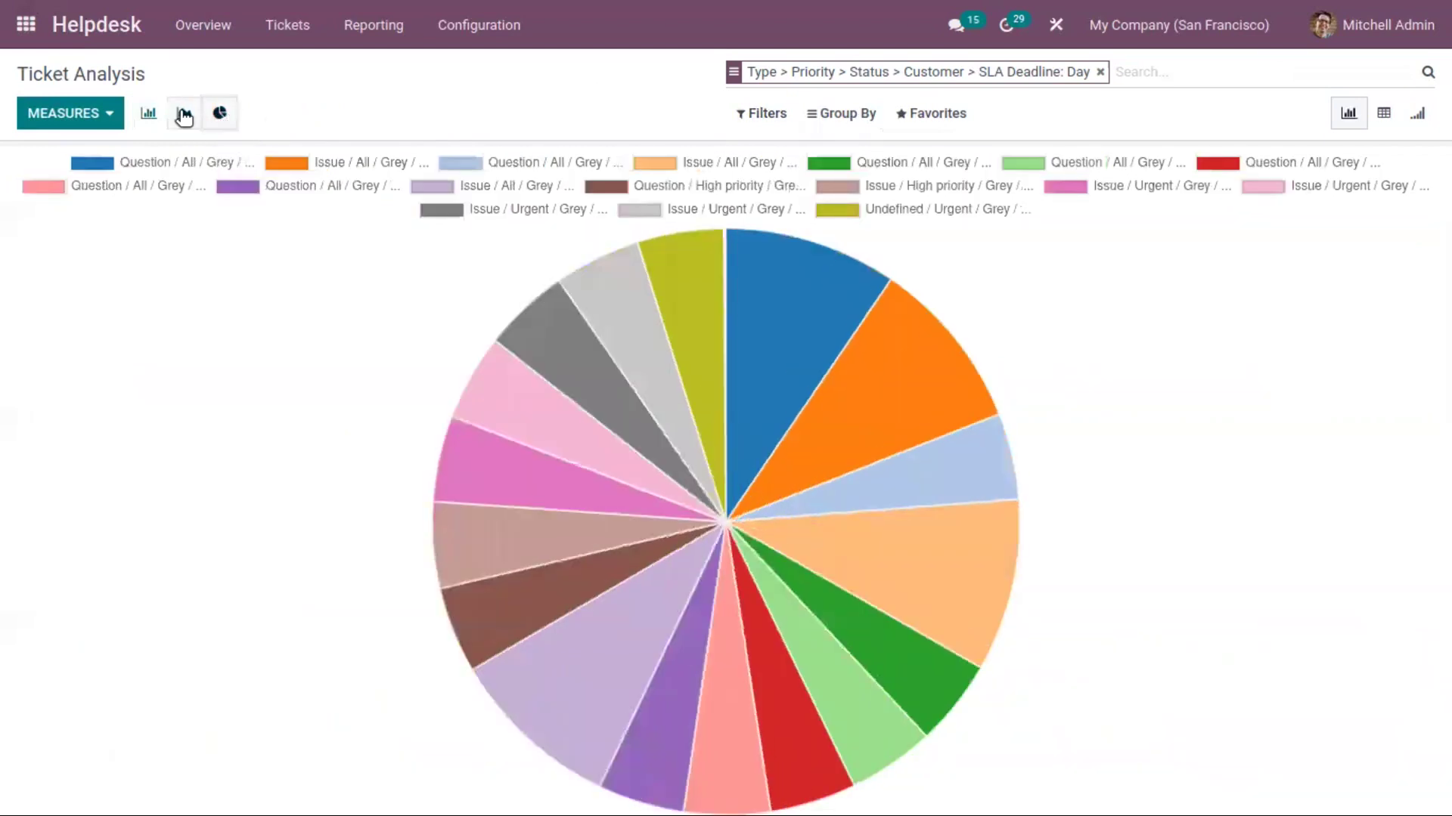
left_click(185, 114)
left_click(149, 114)
Show the ticket analysis as a line chart and sort it in descending, then ascending order
left_click(186, 115)
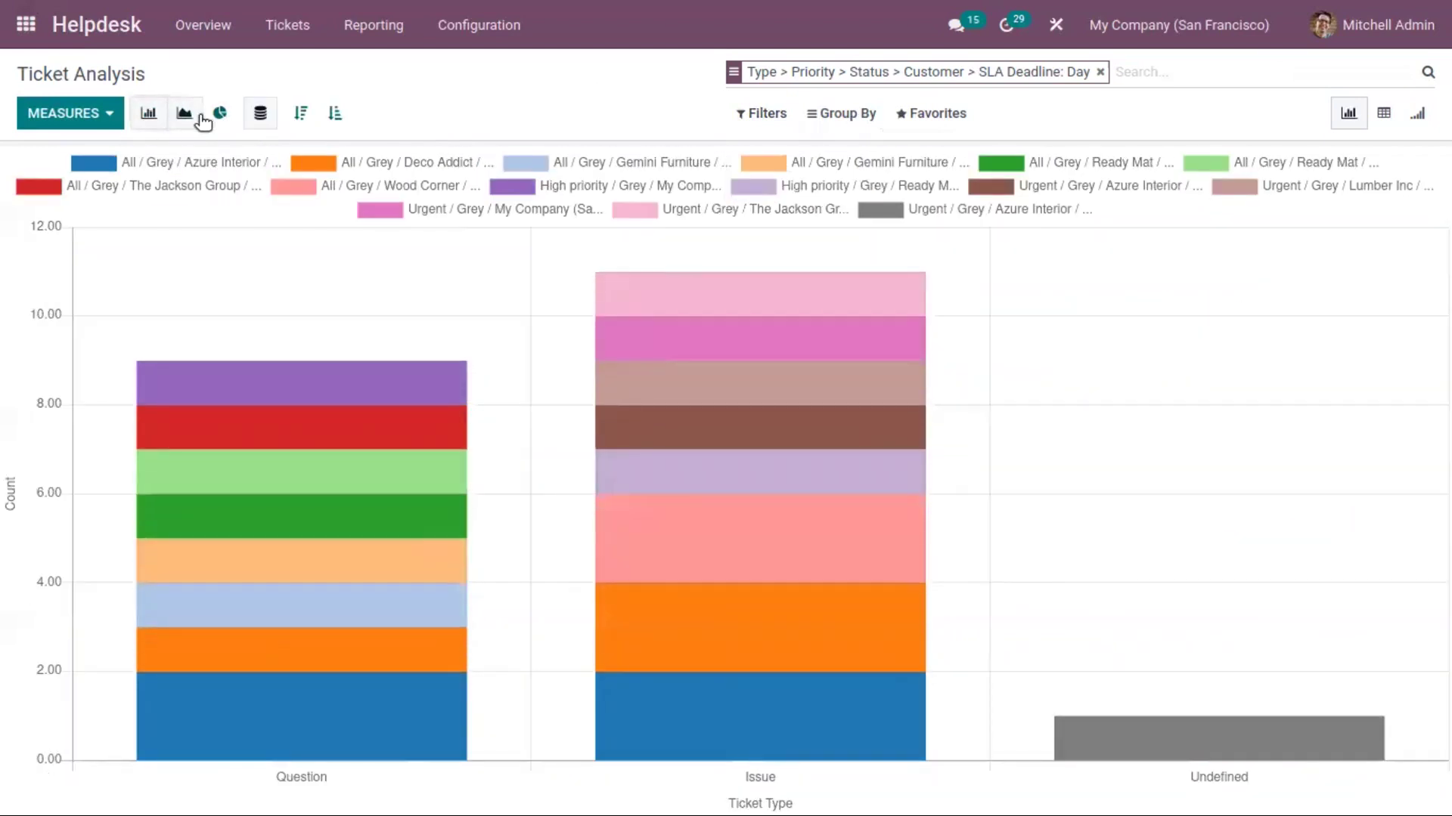
left_click(261, 121)
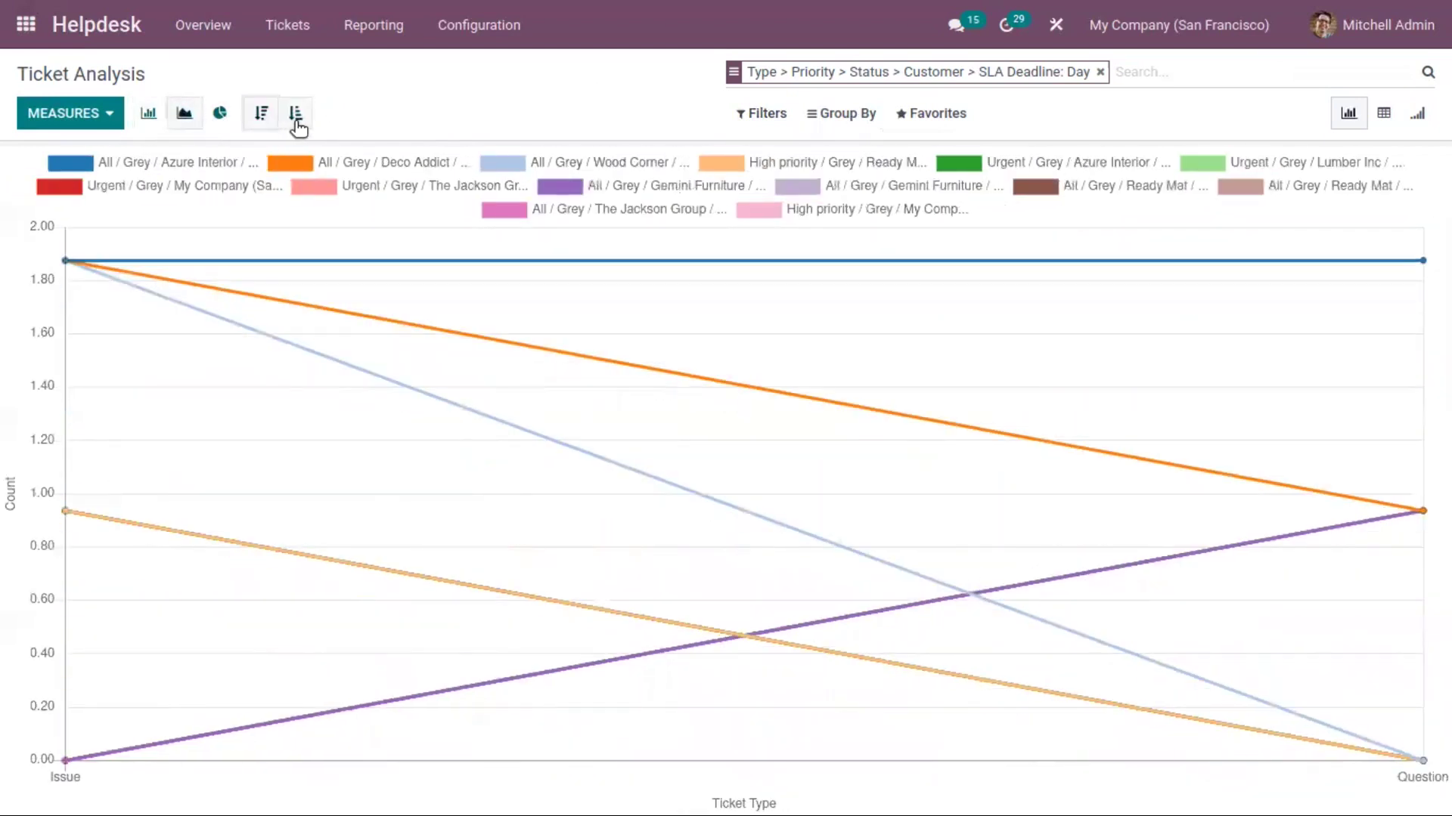
left_click(296, 115)
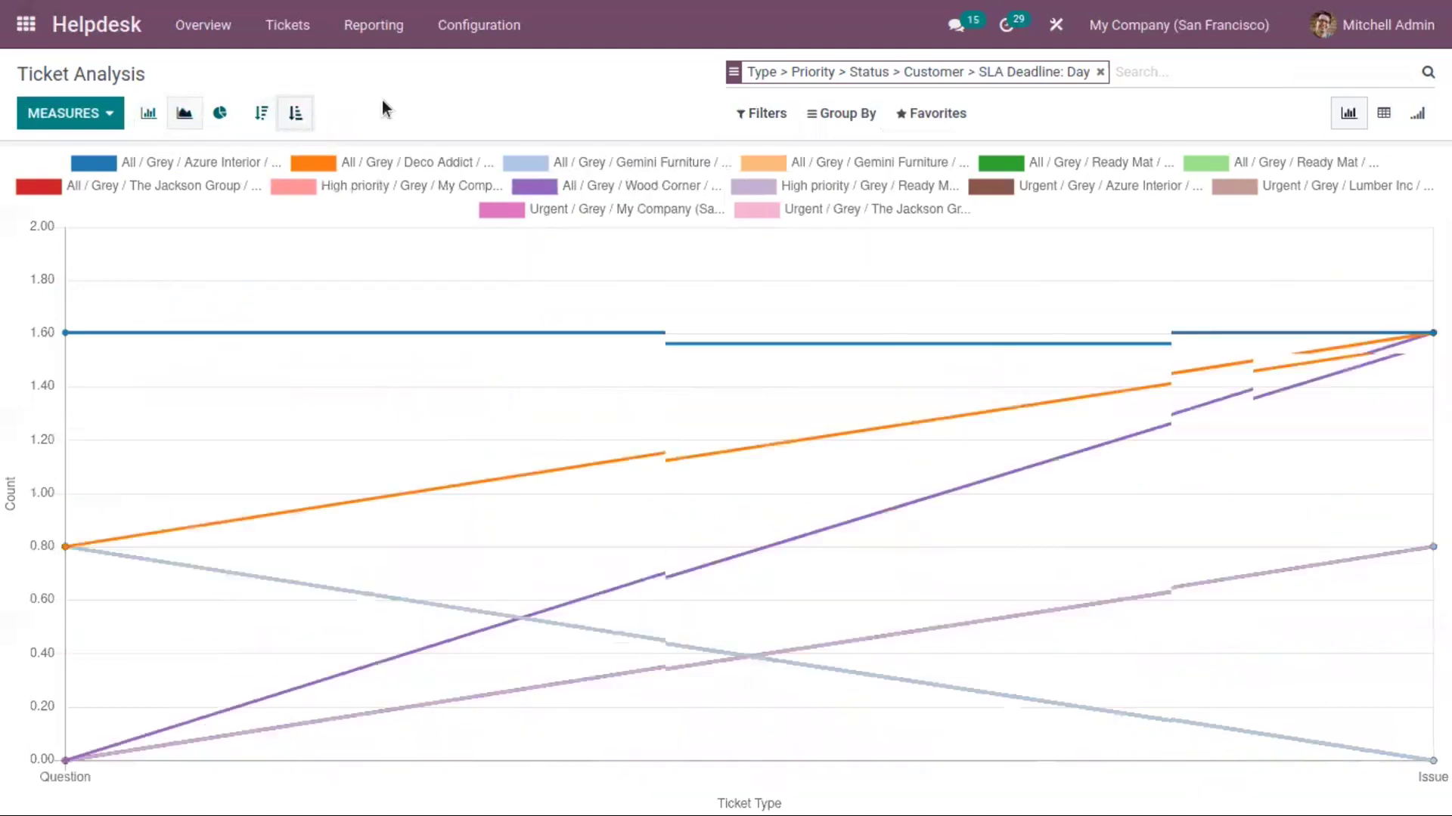
Switch the ticket analysis to the pivot view and add the Hours Spent, Hours Open and Rating (/5) measures
left_click(1383, 113)
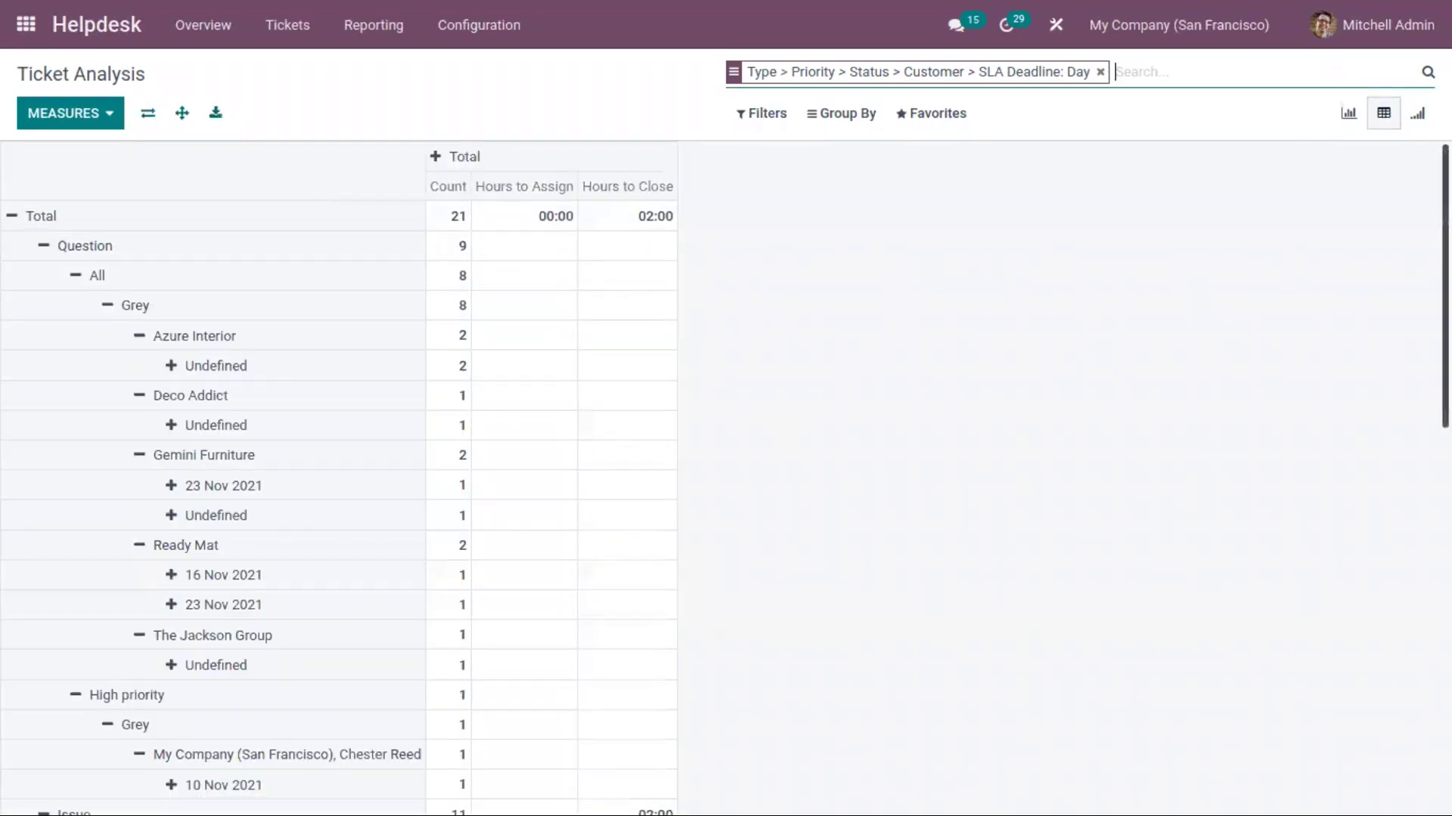
scroll(726, 476, "down", 10)
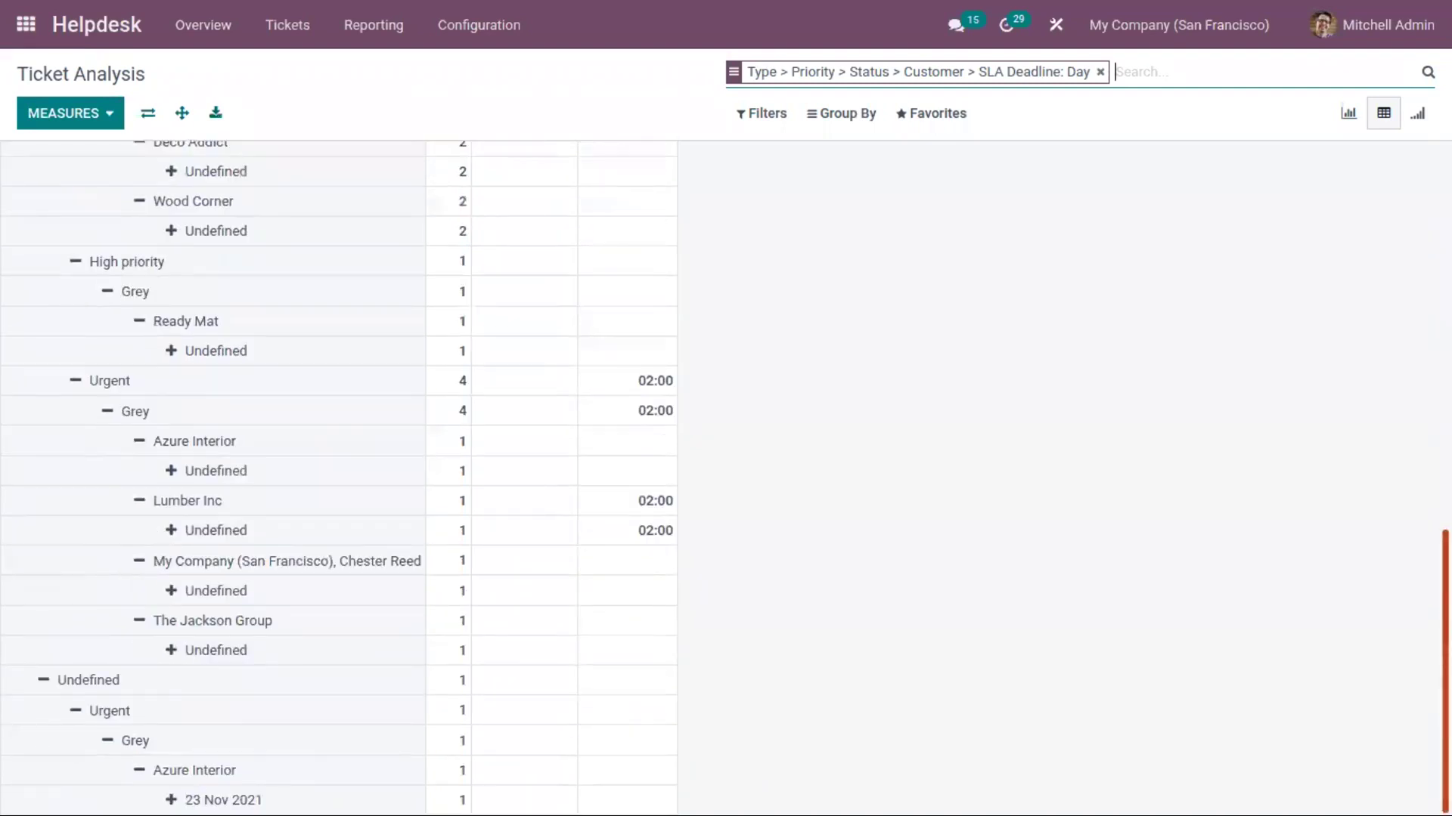
scroll(1395, 274, "up", 10)
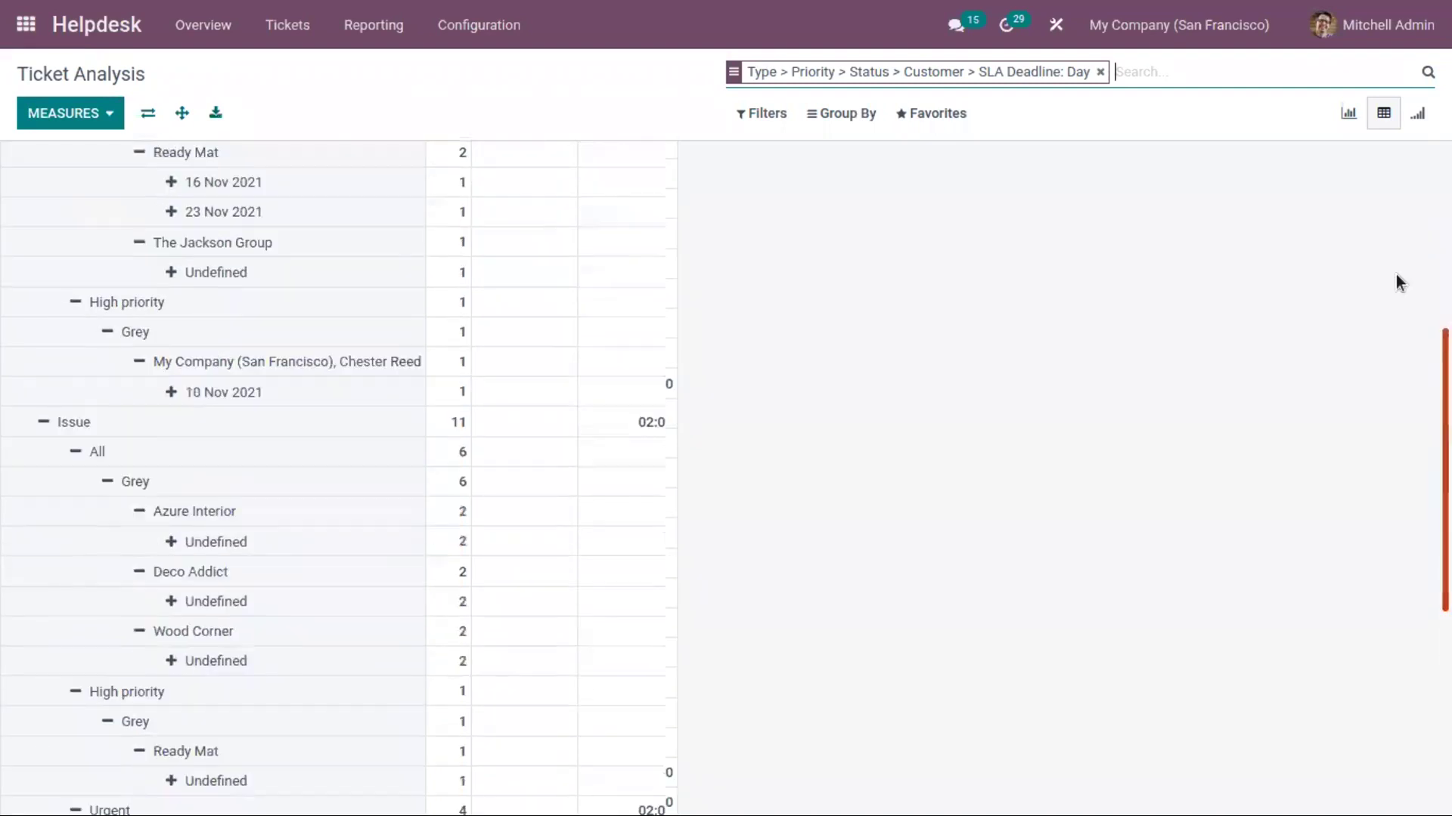
left_click(120, 111)
left_click(87, 178)
left_click(88, 150)
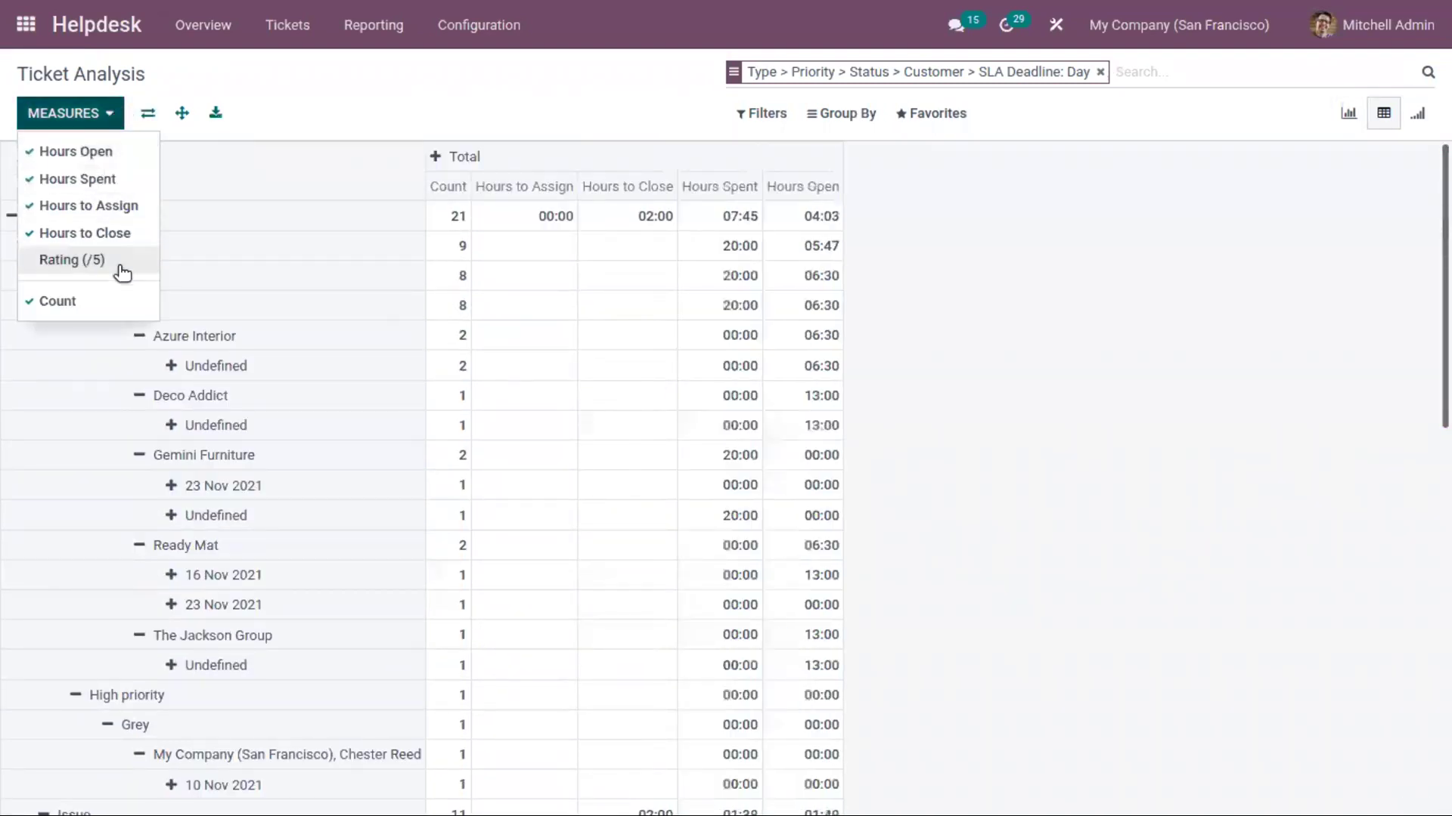
left_click(118, 267)
left_click(981, 252)
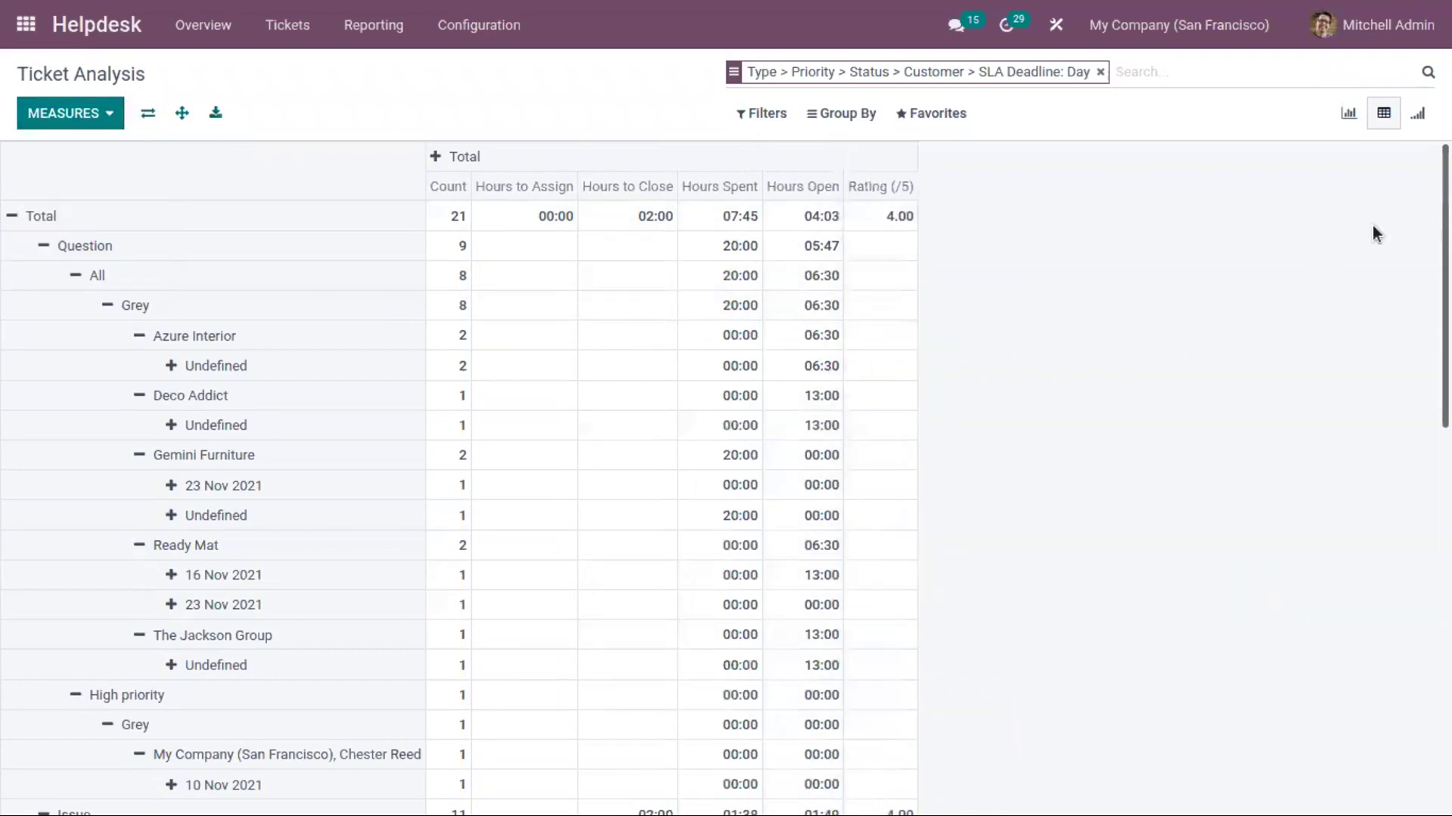
View the ticket analysis as a cohort by week, and open the SLA Status Analysis report
left_click(1414, 121)
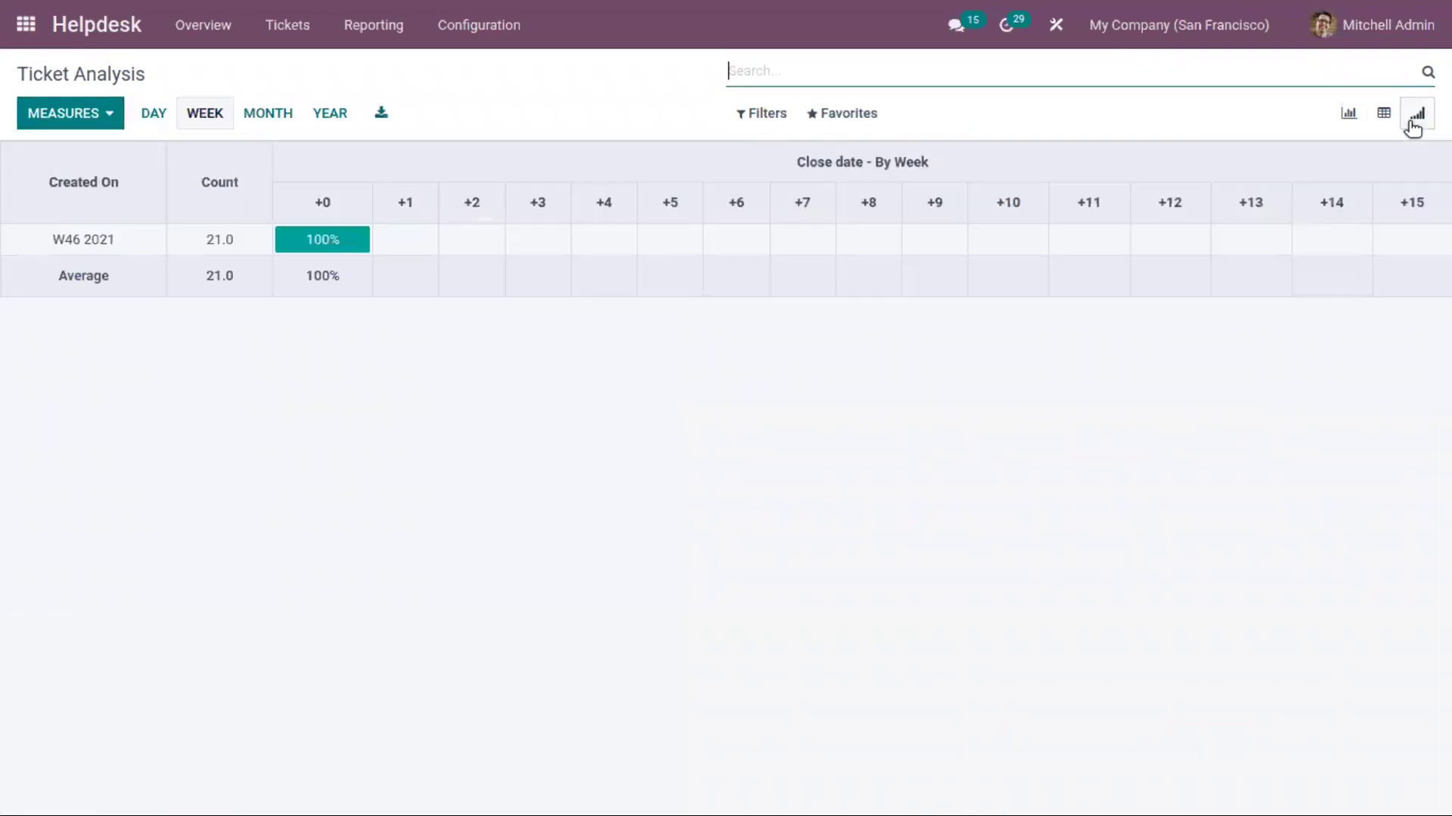
left_click(378, 25)
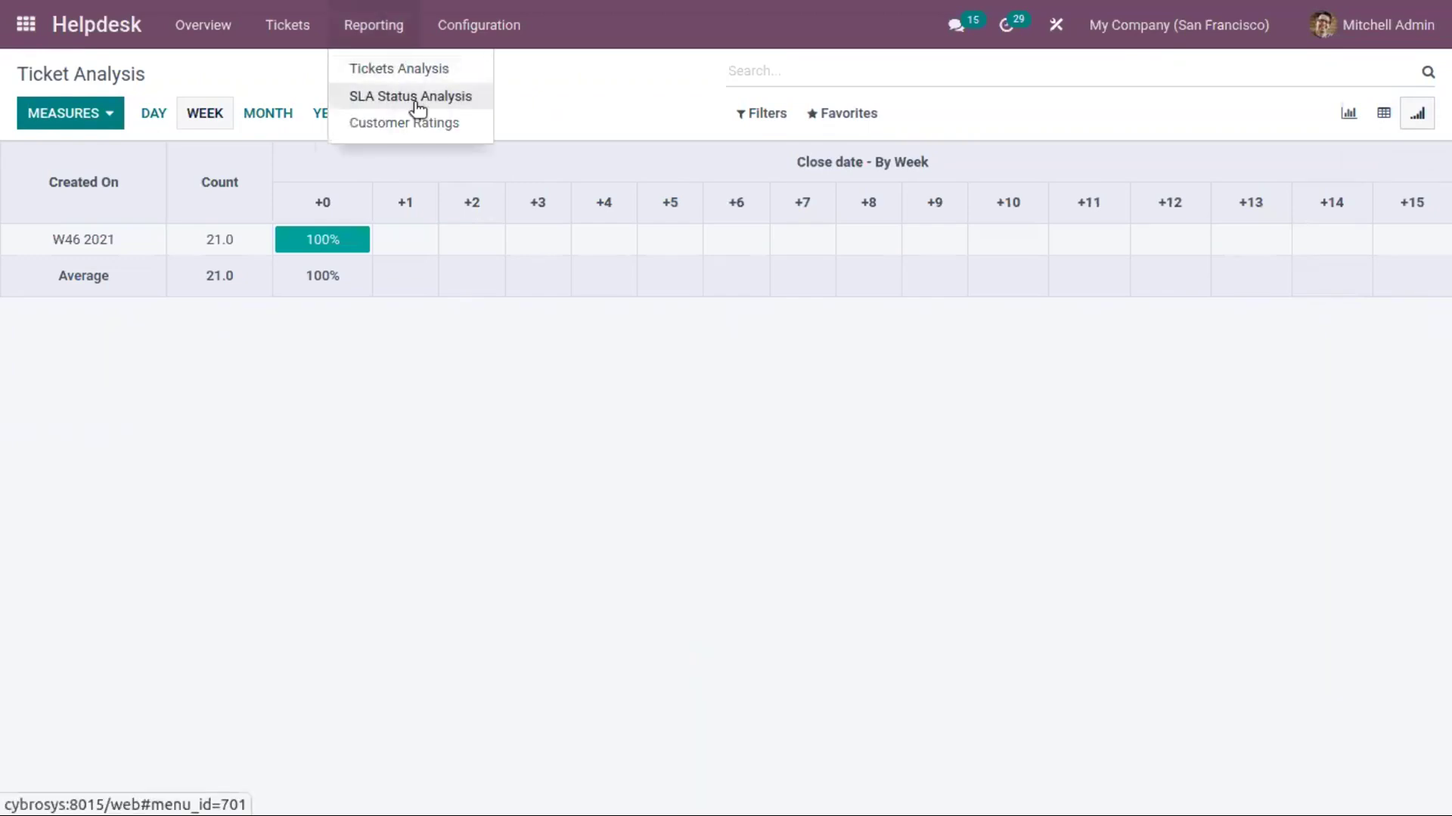
left_click(414, 100)
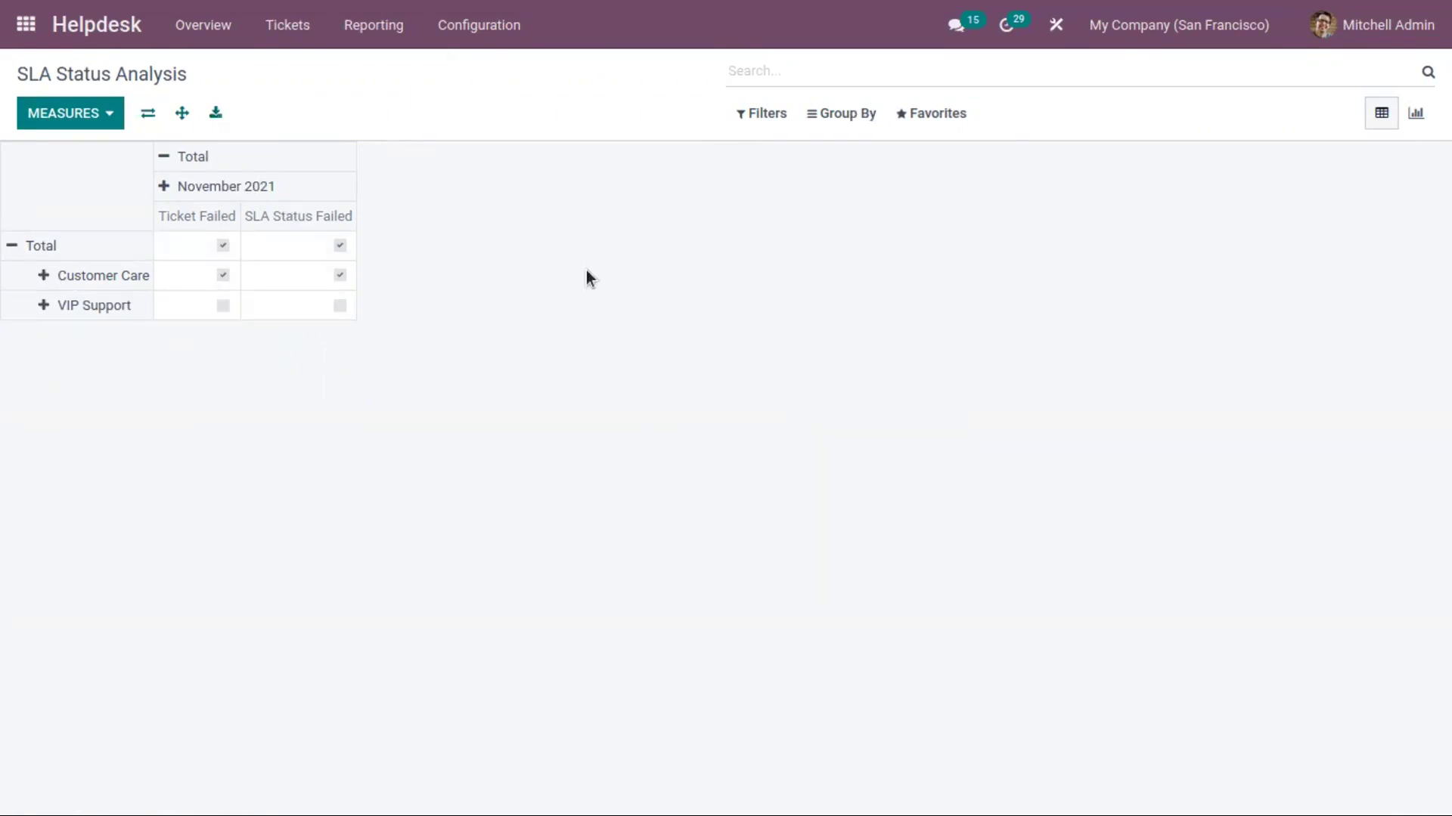
Add the Time to close (hours), Open Time (hours) and Days to Reach SLA measures to the SLA status pivot table
left_click(108, 118)
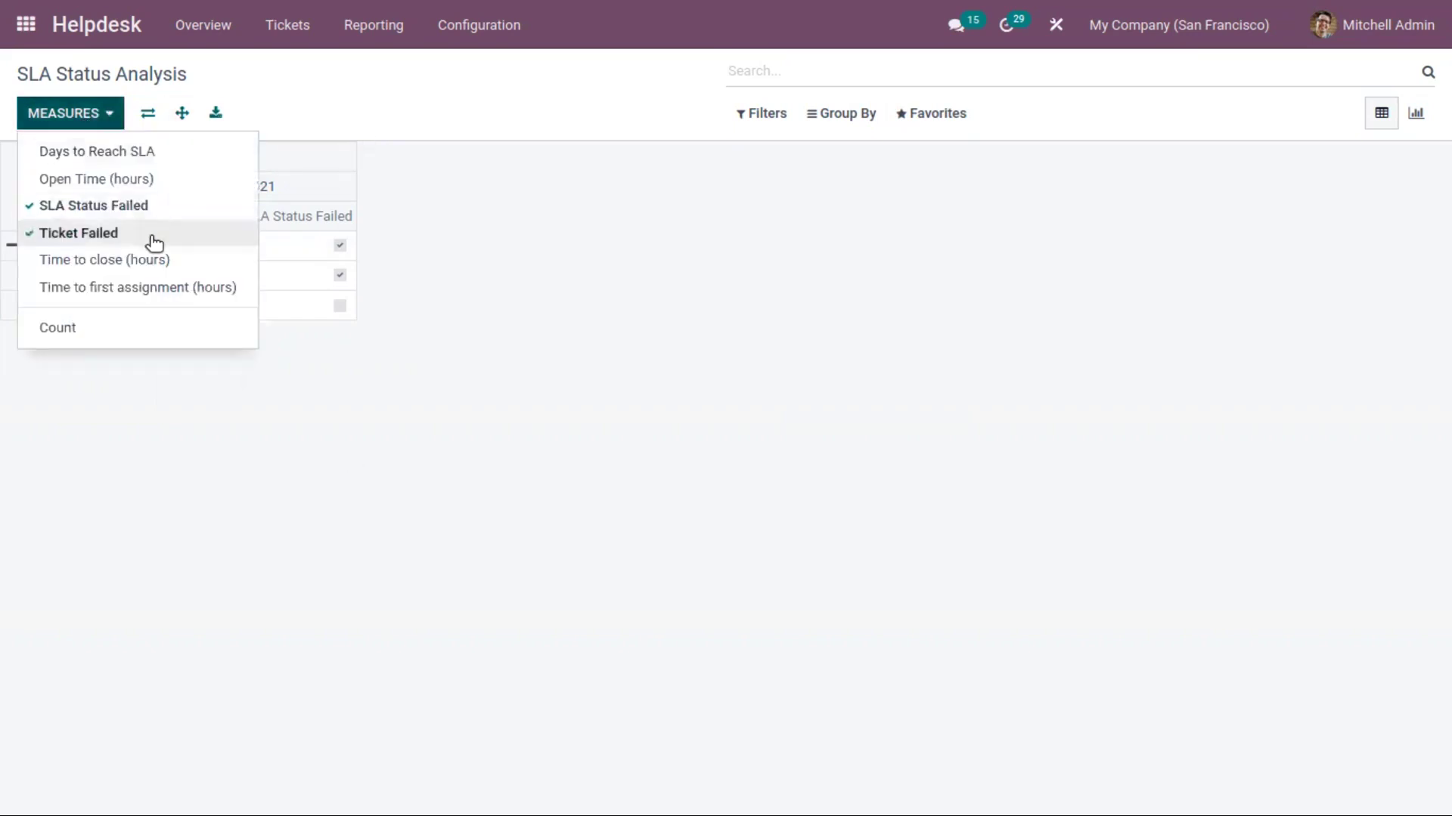
left_click(187, 257)
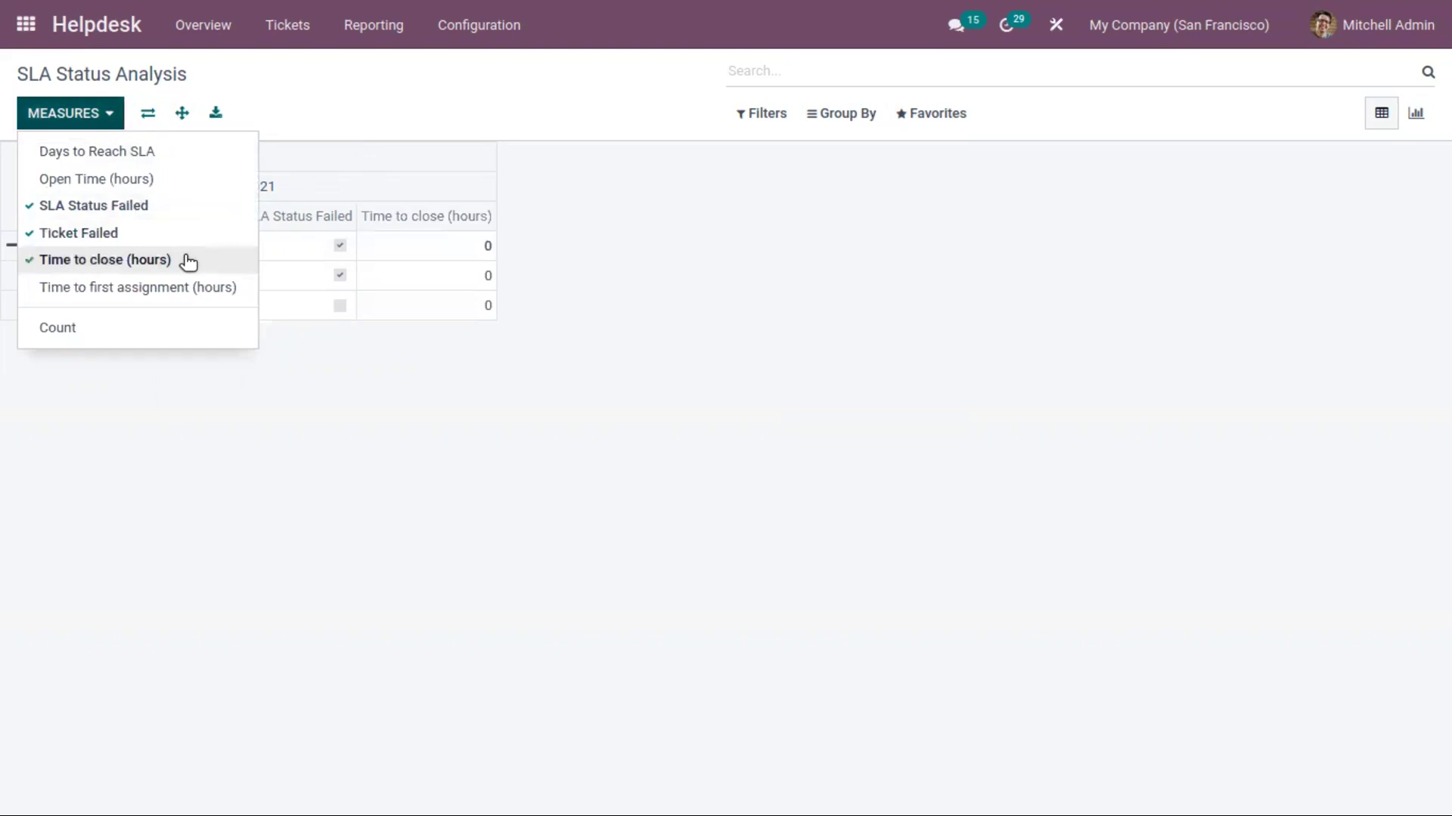
left_click(160, 175)
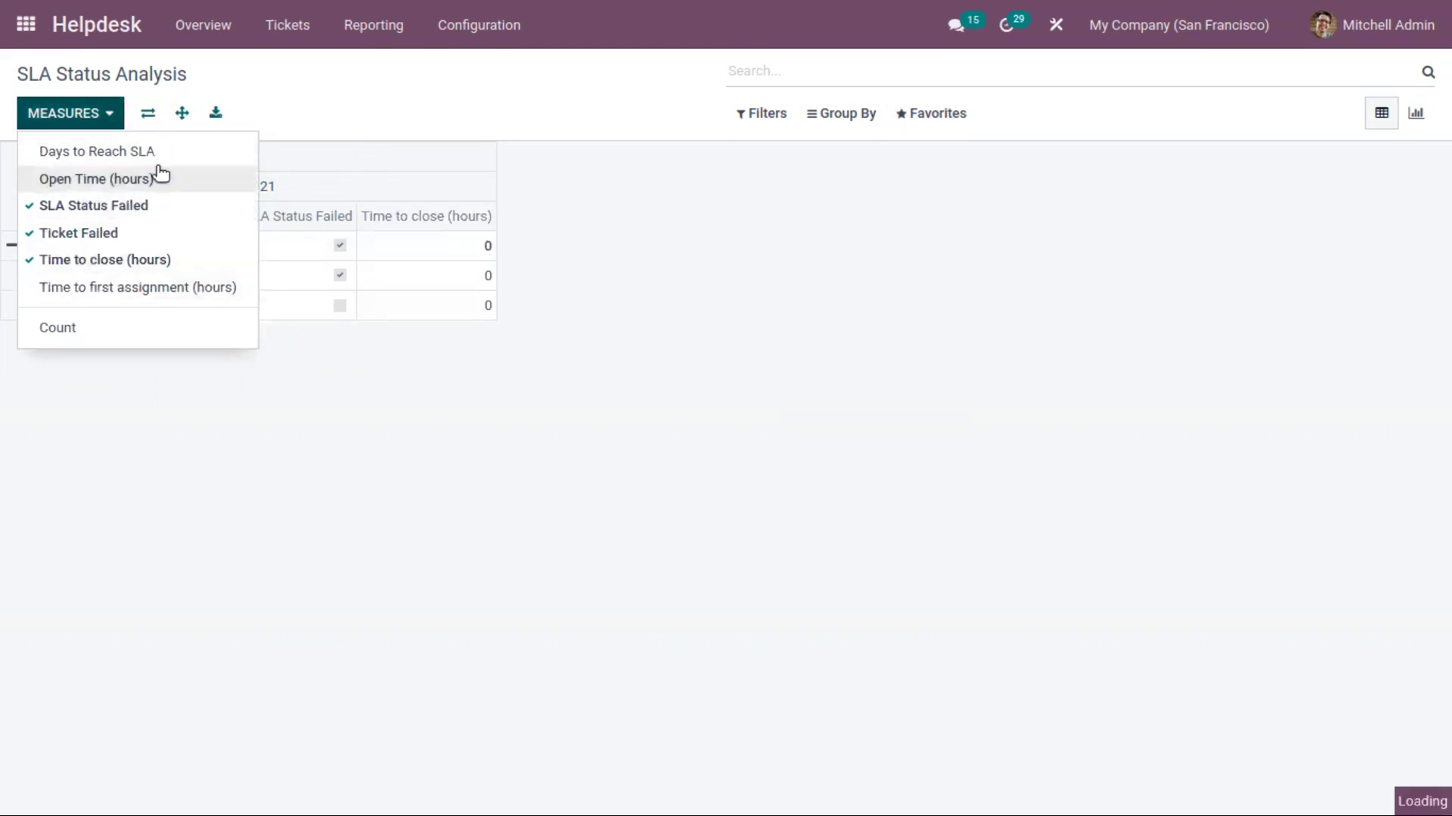
left_click(157, 154)
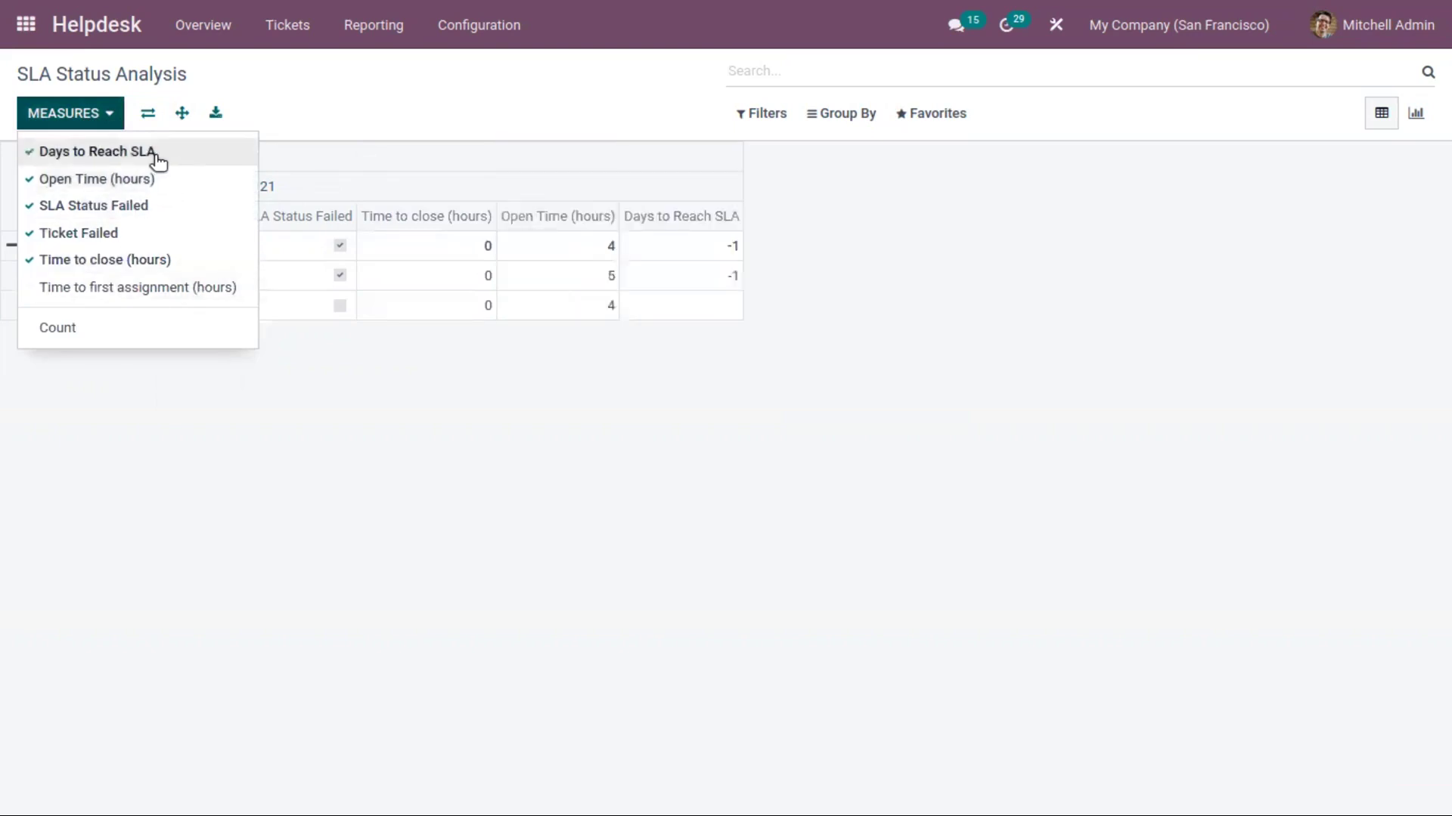
left_click(436, 480)
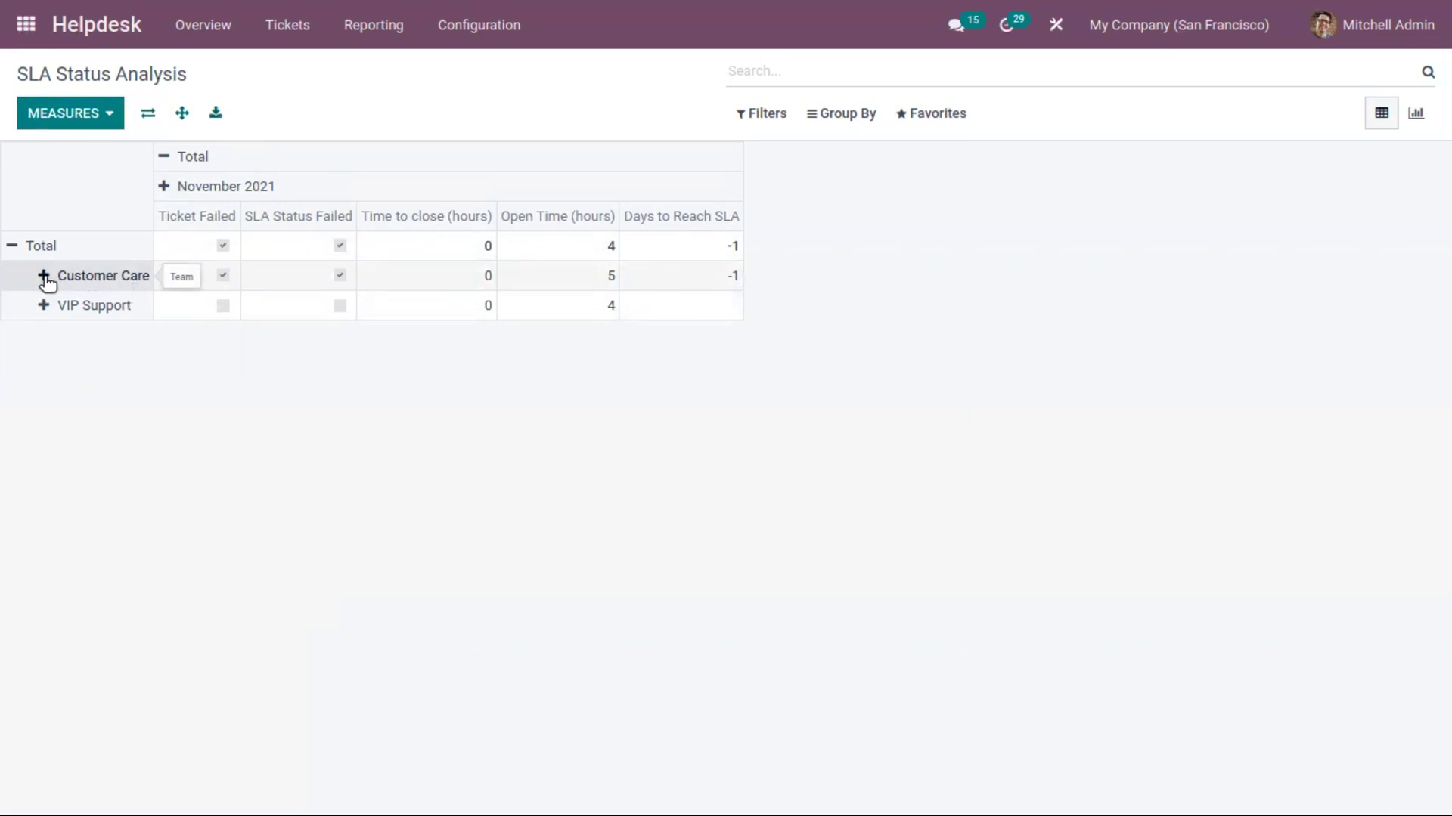
Review the Customer Ratings report and return to the Tickets Analysis report
left_click(374, 25)
left_click(461, 127)
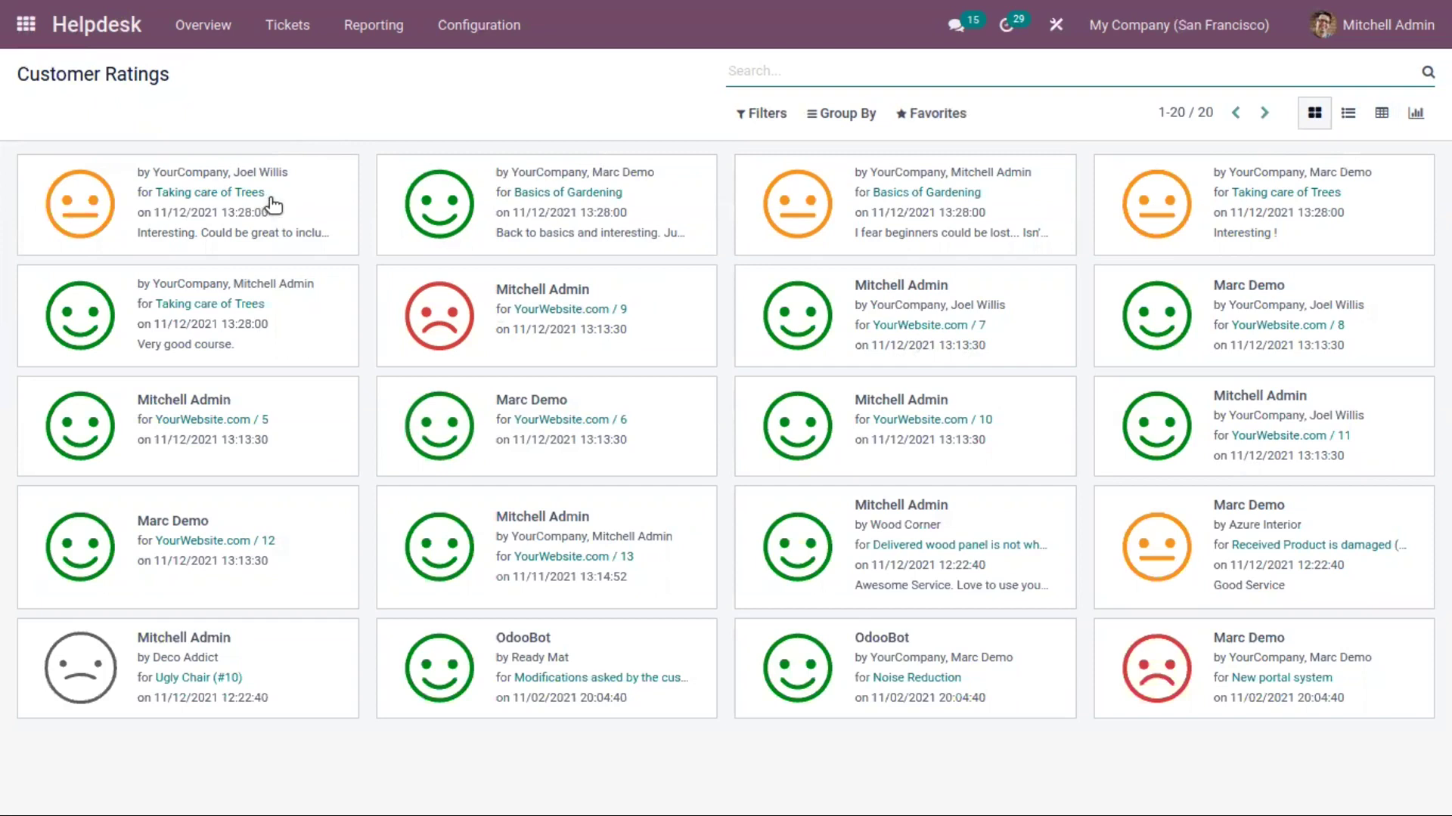
left_click(411, 29)
left_click(397, 72)
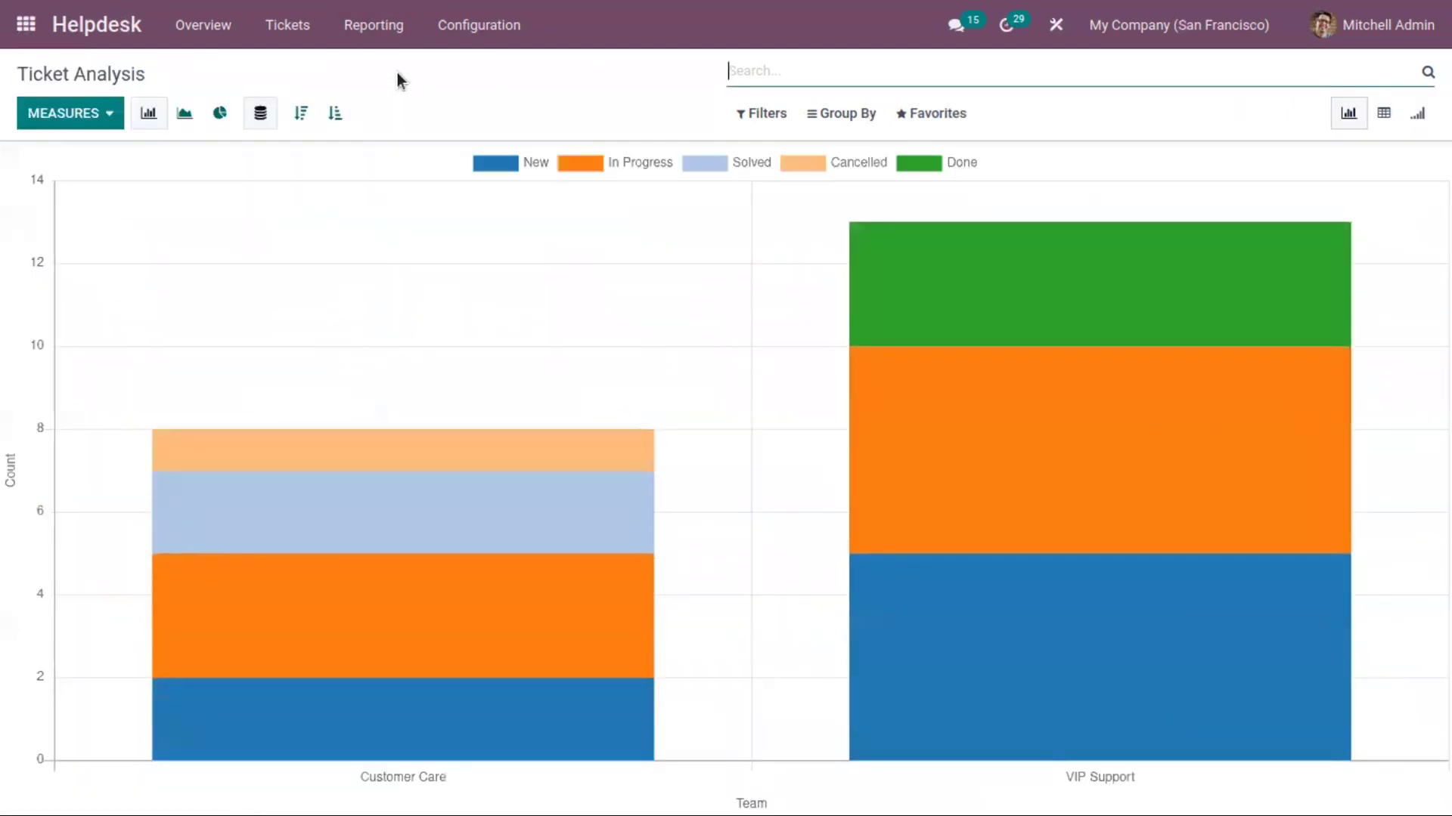
Open the Helpdesk Canned Responses list to examine its shortcuts and substitutions
left_click(442, 30)
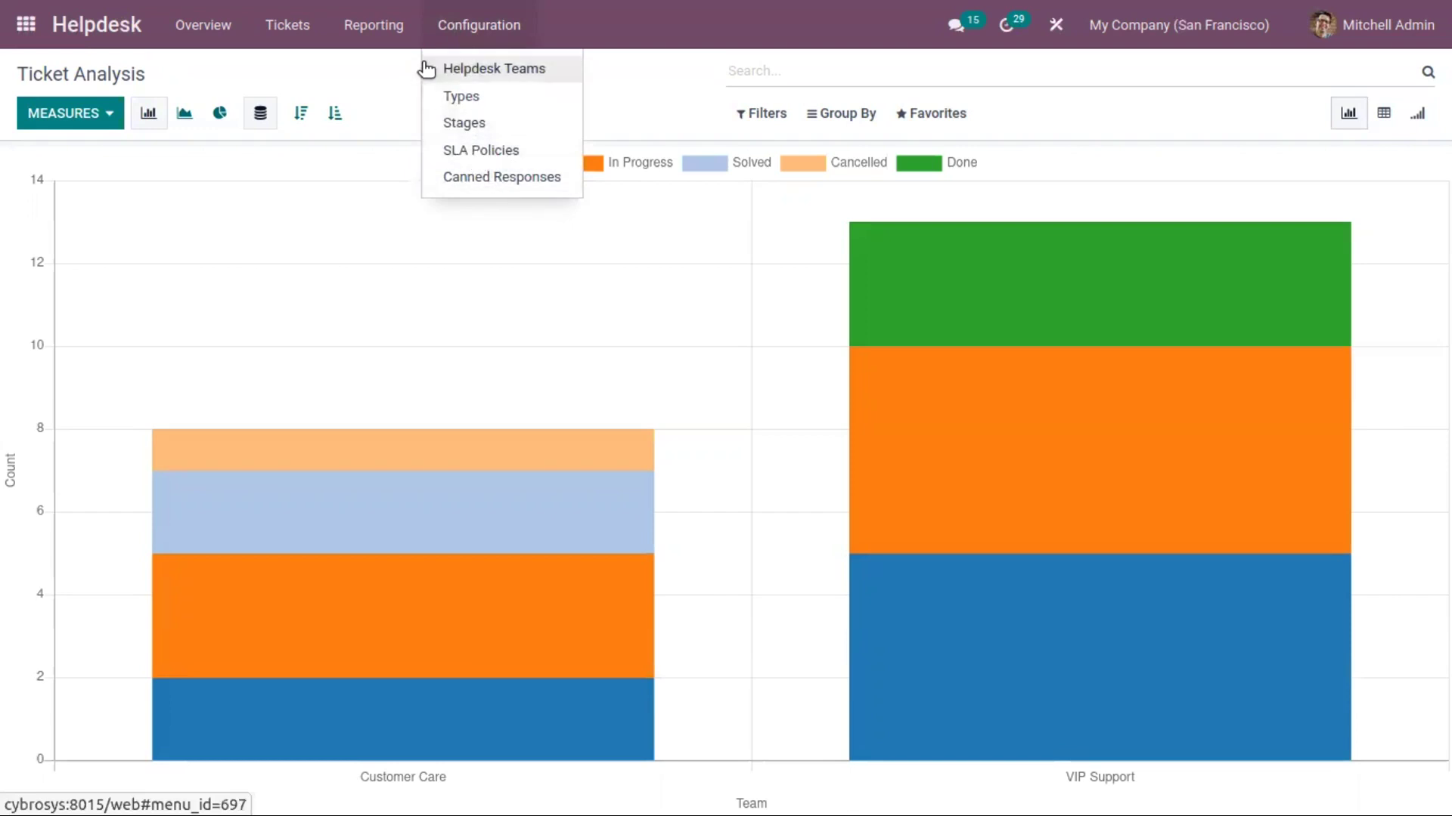
left_click(505, 176)
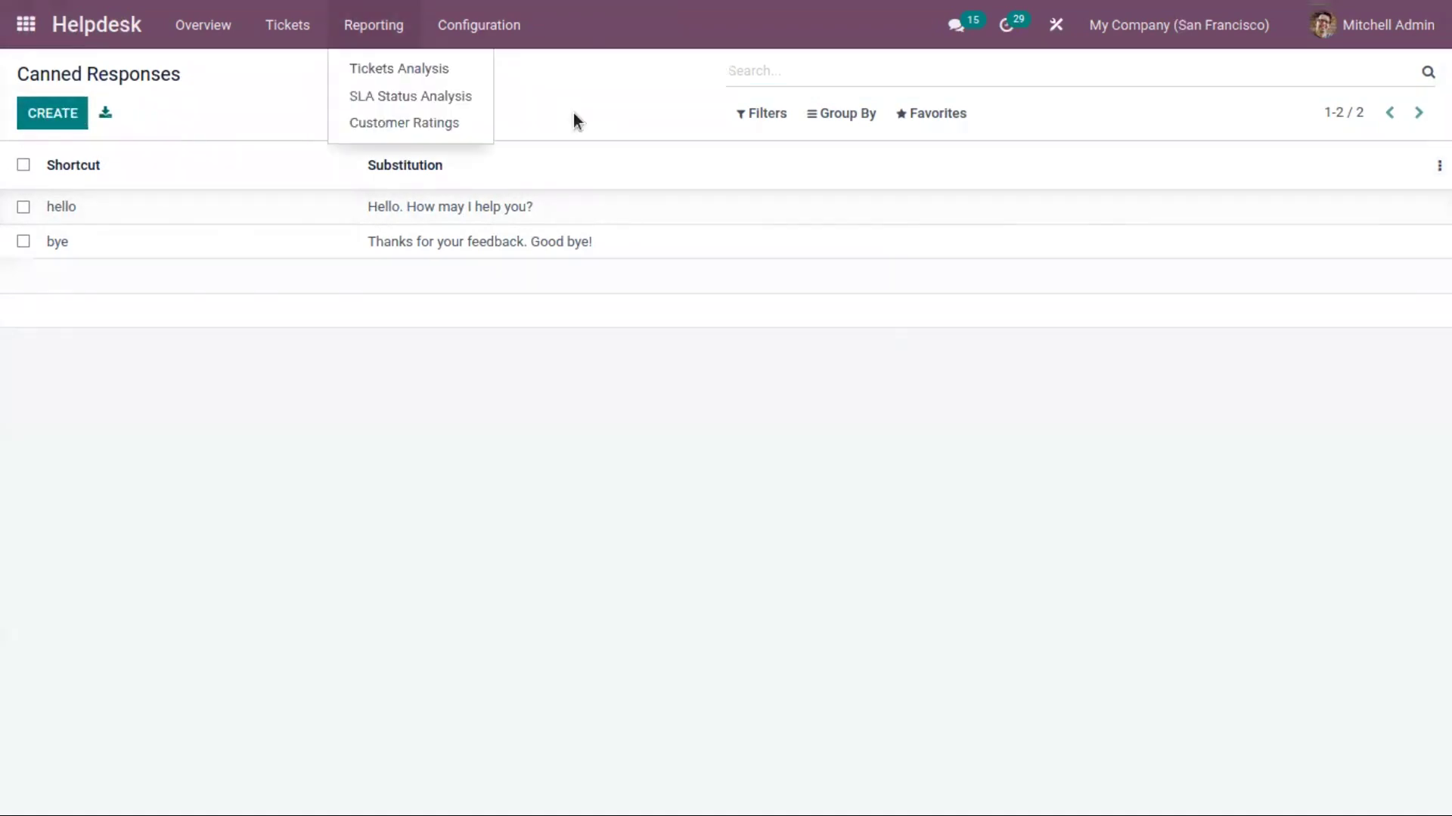
left_click(575, 114)
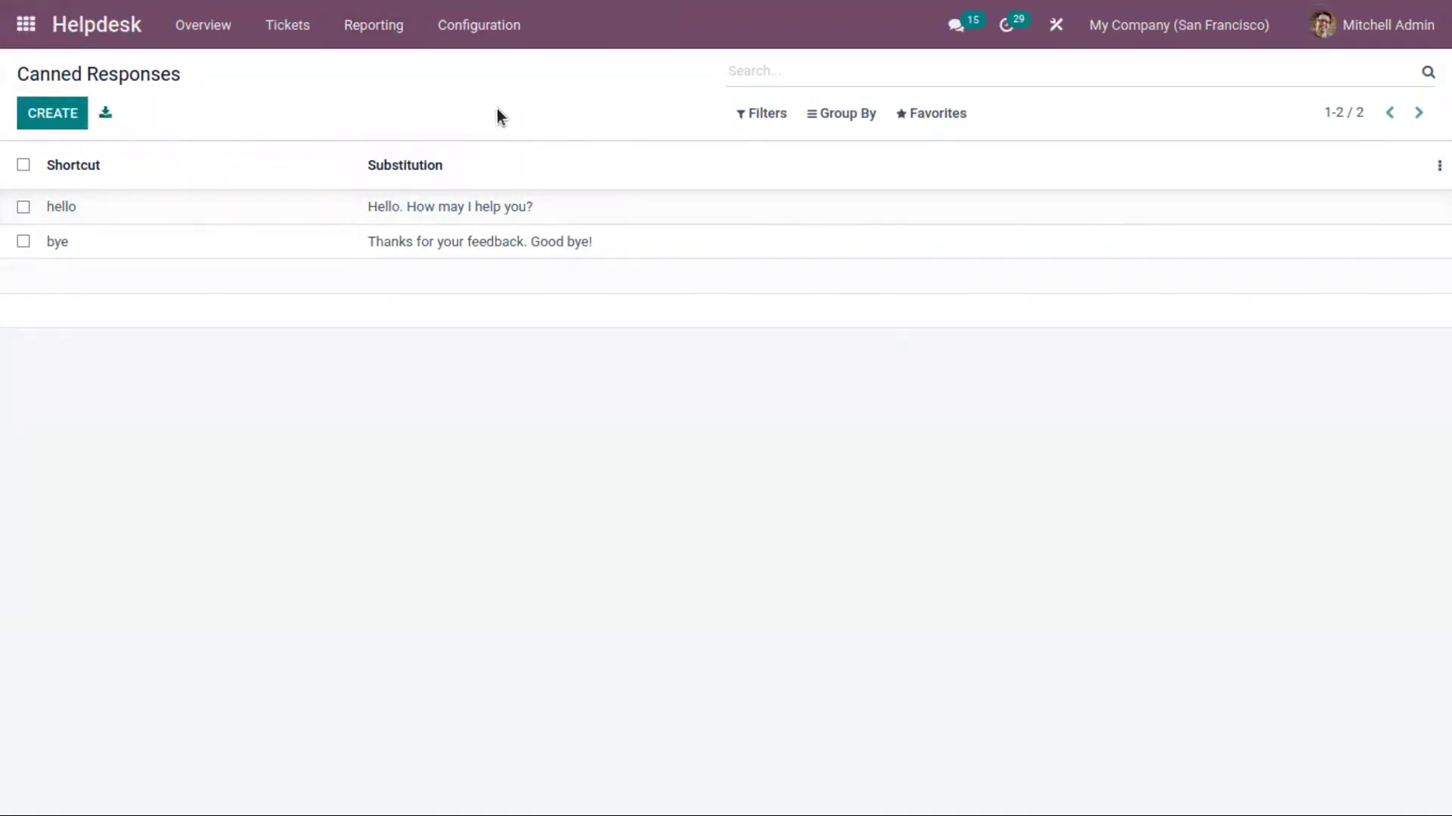